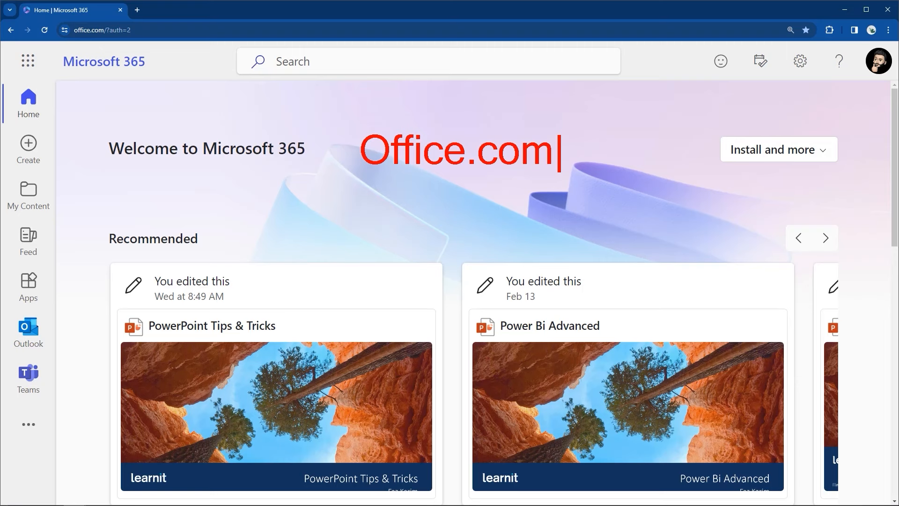
Step: Open and close the account details panel, then dismiss the page selection
left_click(886, 75)
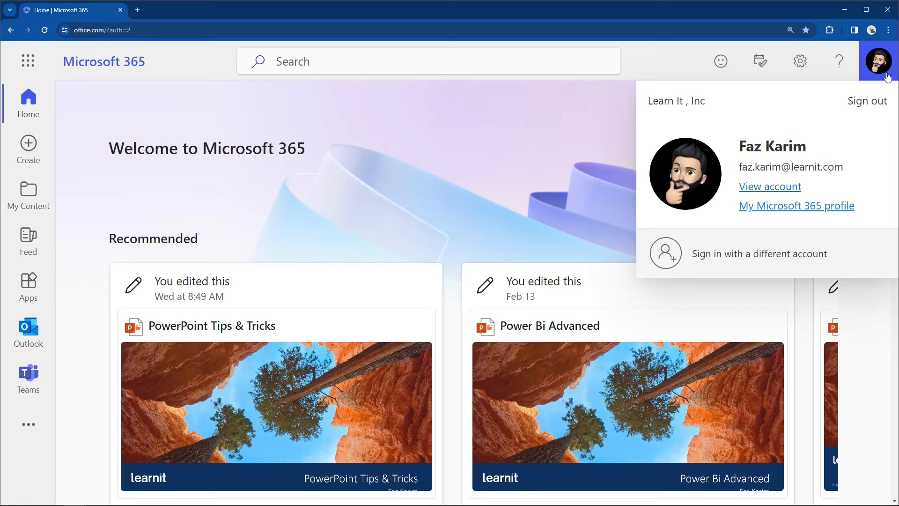
left_click(887, 75)
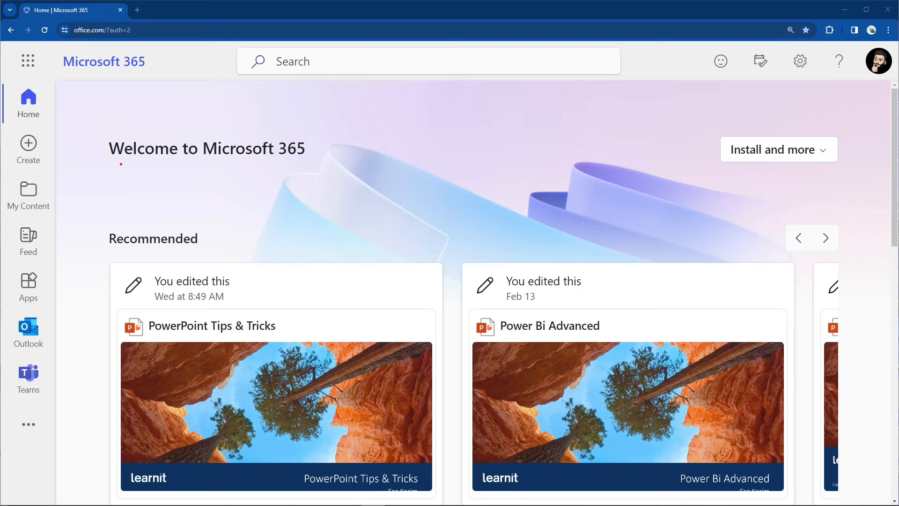
mouse_move(109, 165)
left_mouse_down()
mouse_move(303, 162)
mouse_move(322, 148)
left_mouse_up()
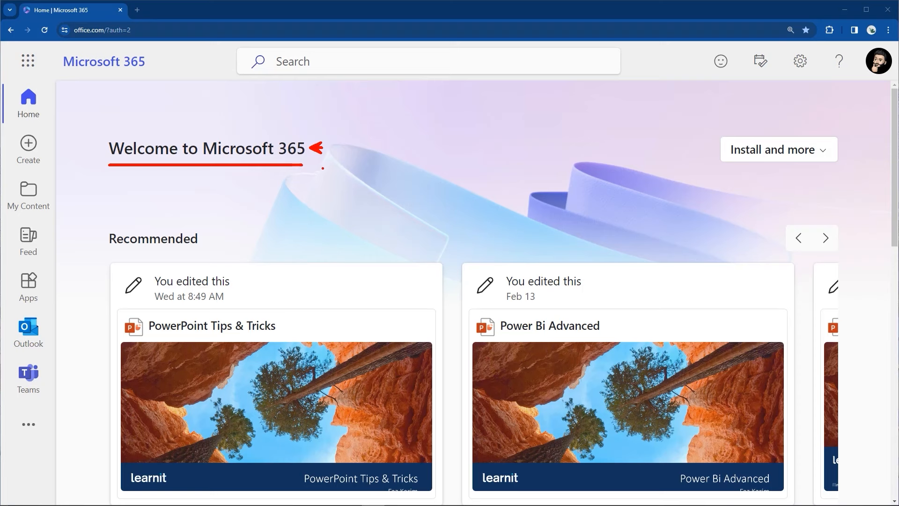
key("Escape")
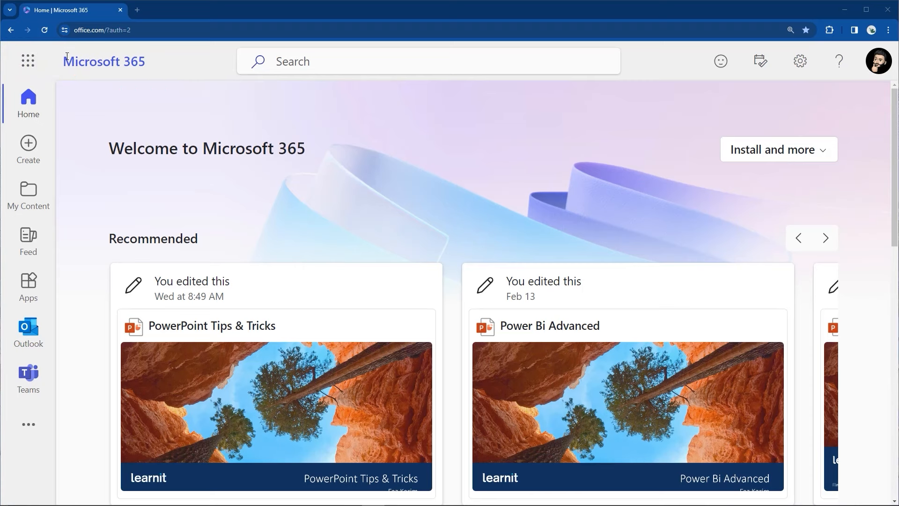
Step: From the Microsoft 365 app launcher, launch SharePoint in a new tab
left_click(45, 69)
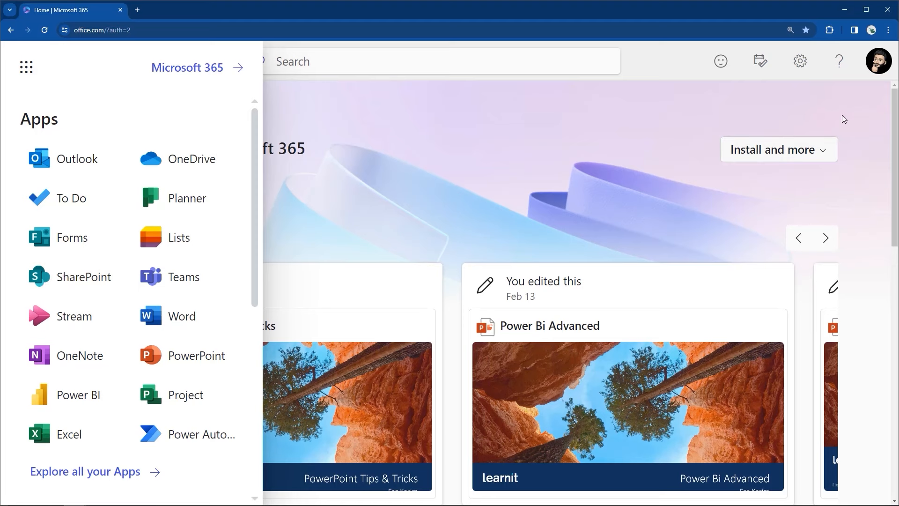
left_click(886, 69)
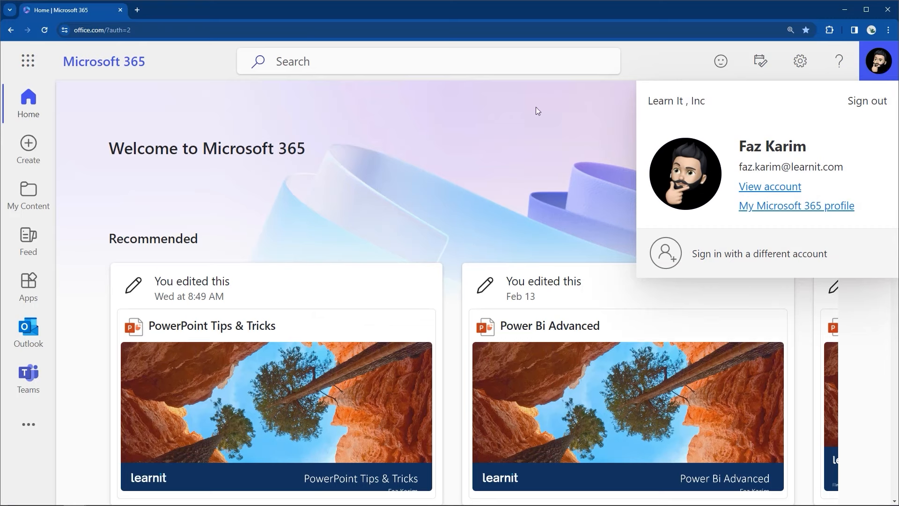
left_click(33, 68)
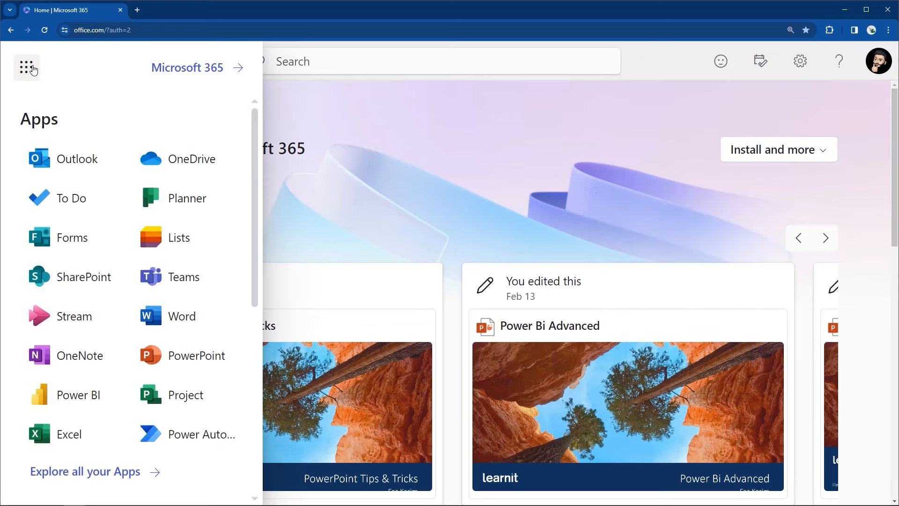
left_click(64, 280)
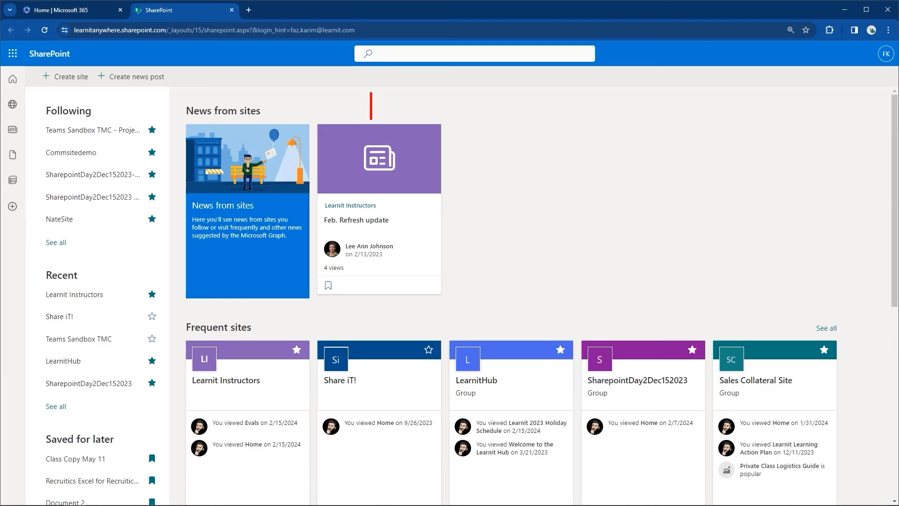
Step: Enter 'The sharepoint homepage.' in SharePoint search, then dismiss the search
type("The sha")
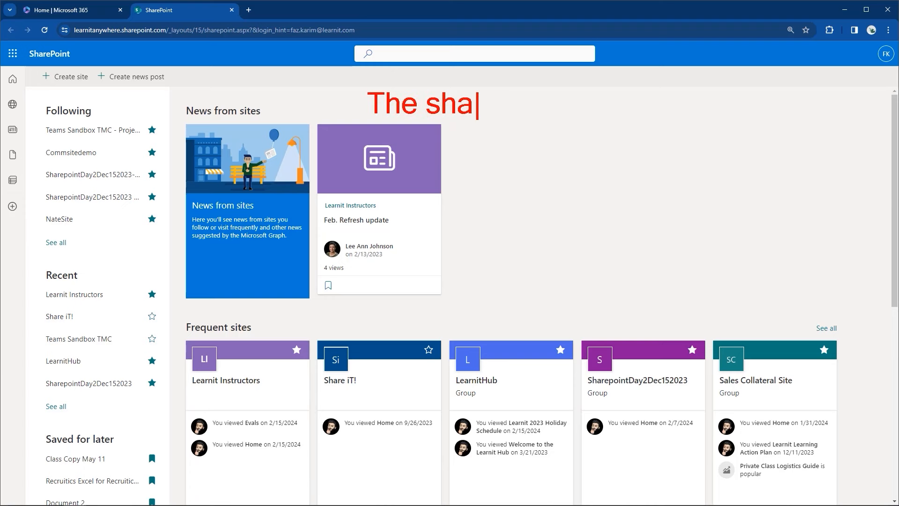
type("repoint home")
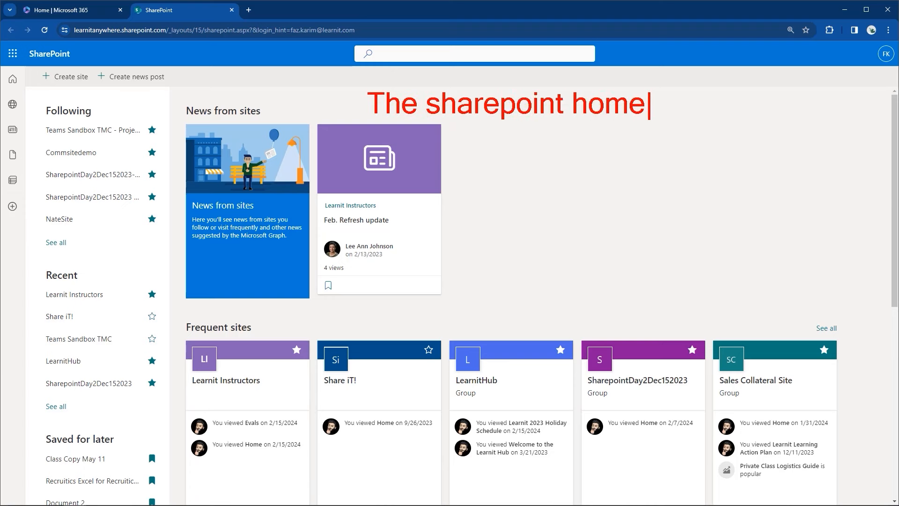
type("page.")
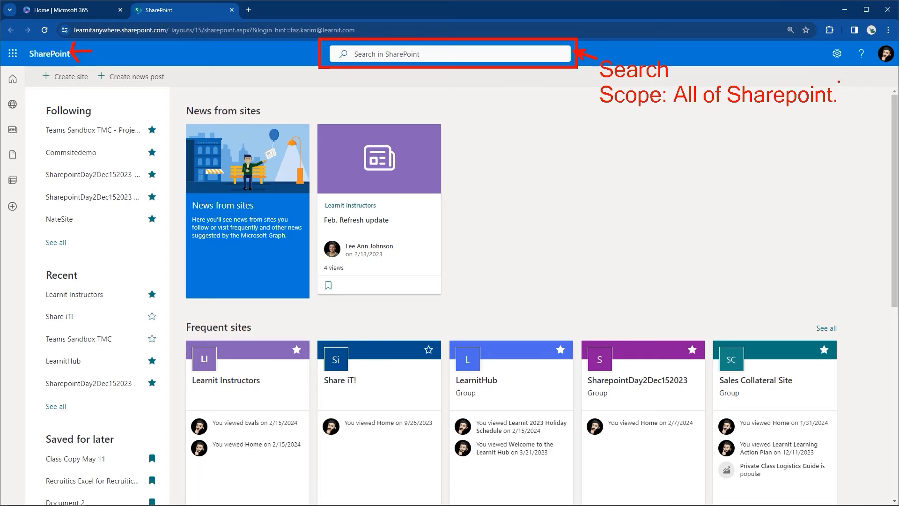
key("Escape")
left_click(420, 52)
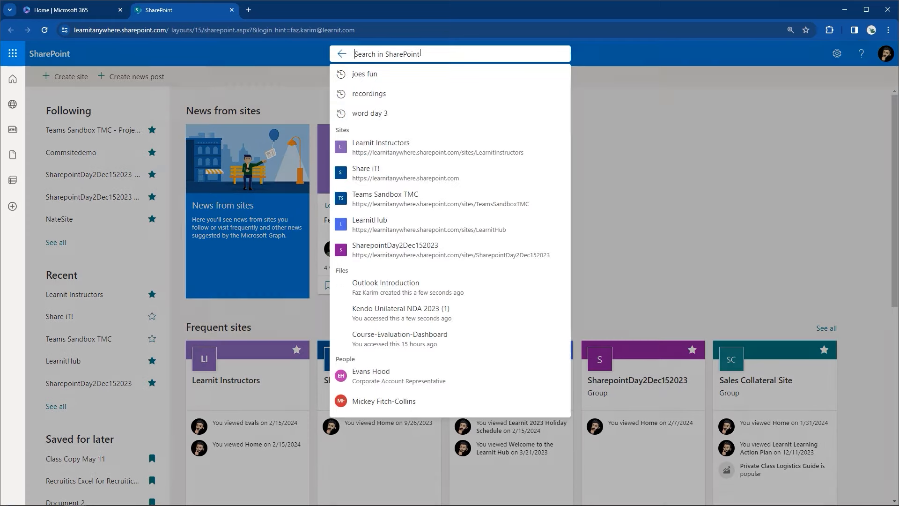
type("File")
key("Return")
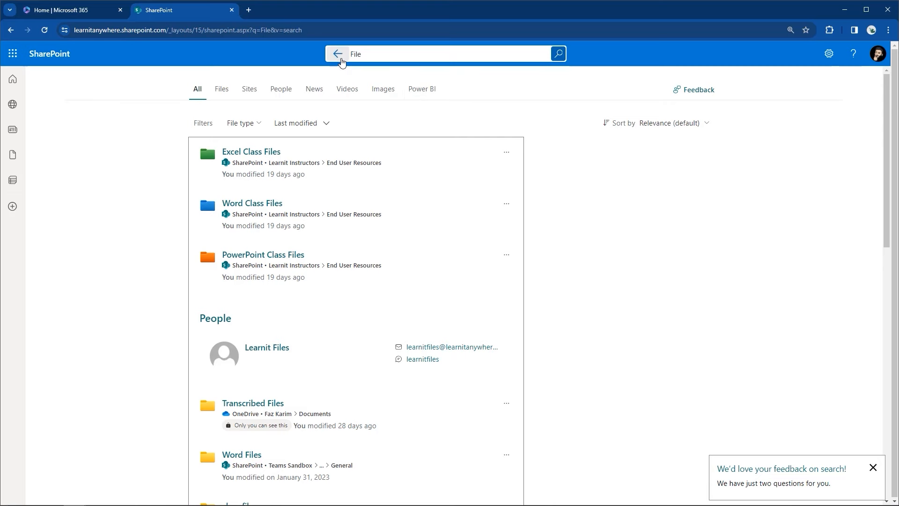
left_click(337, 55)
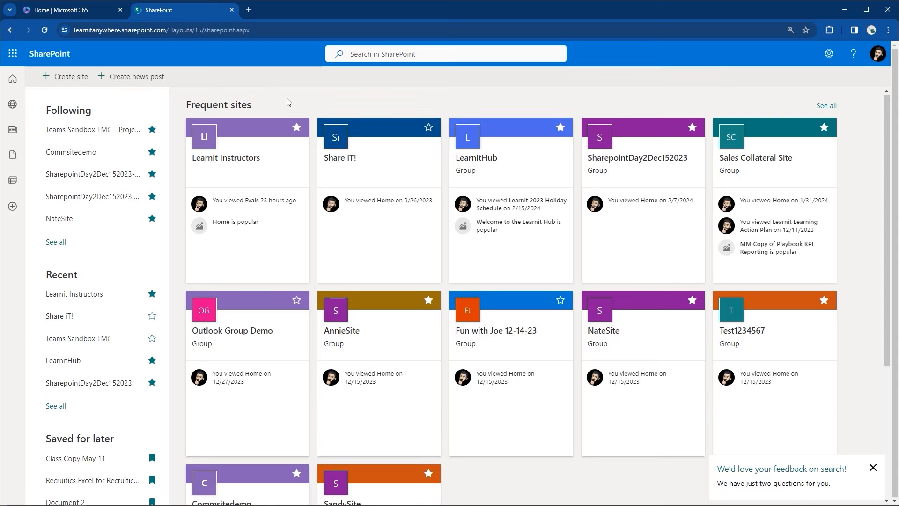
Step: Scroll the SharePoint start page and open the My sites panel
scroll(286, 97, "down", 4)
scroll(287, 97, "up", 4)
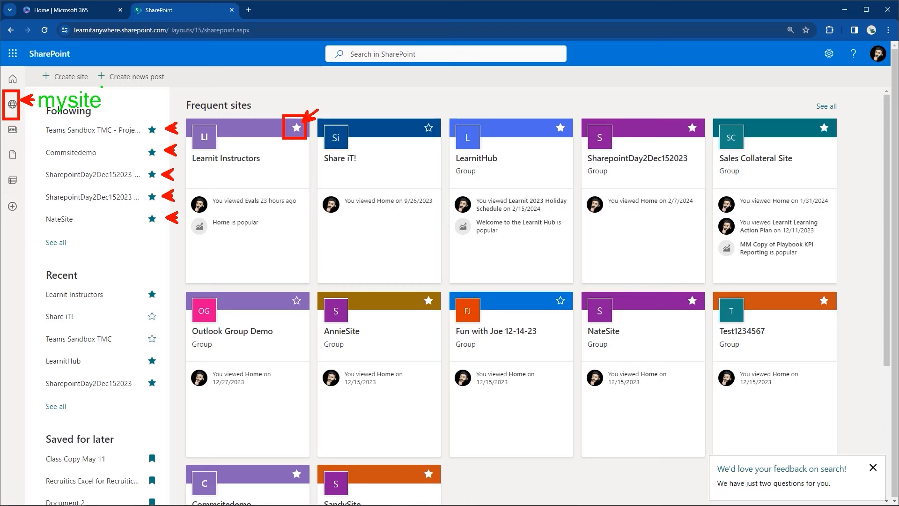
left_click(15, 112)
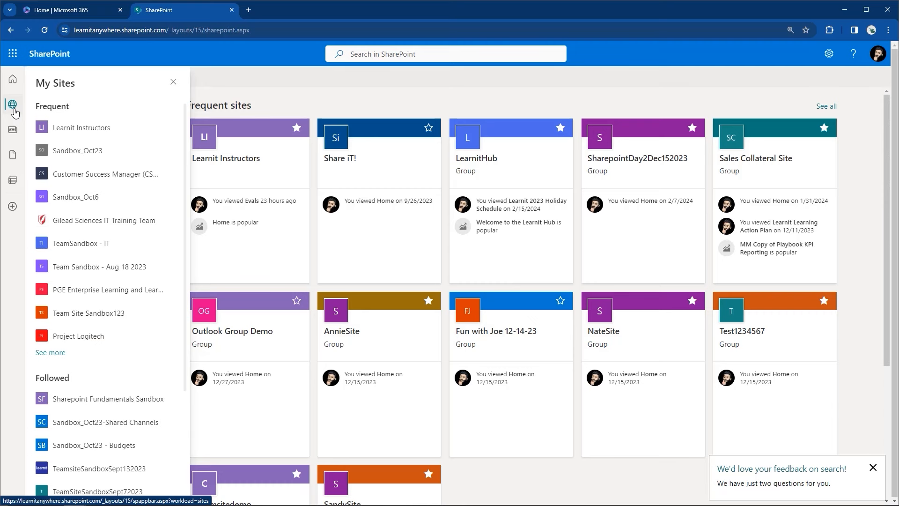
Step: Close My sites, reload the start page via Home, then reopen and close My sites
left_click(14, 110)
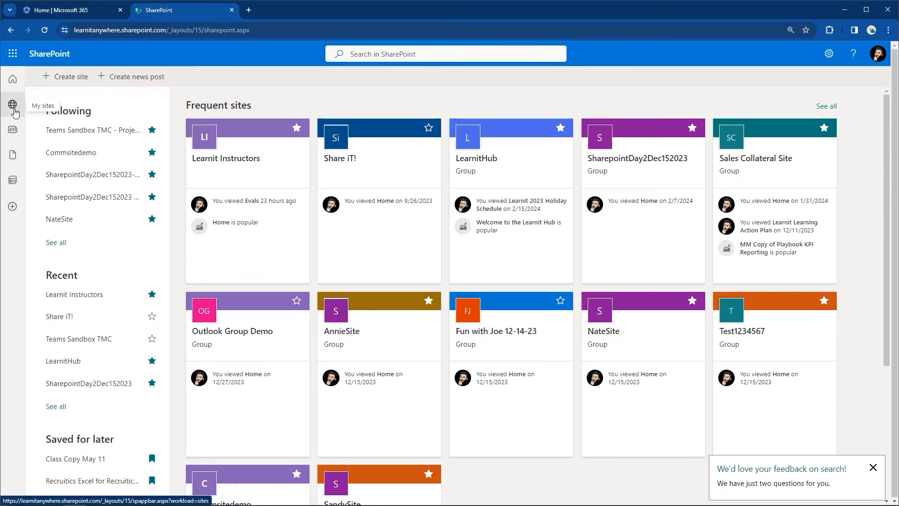
left_click(13, 93)
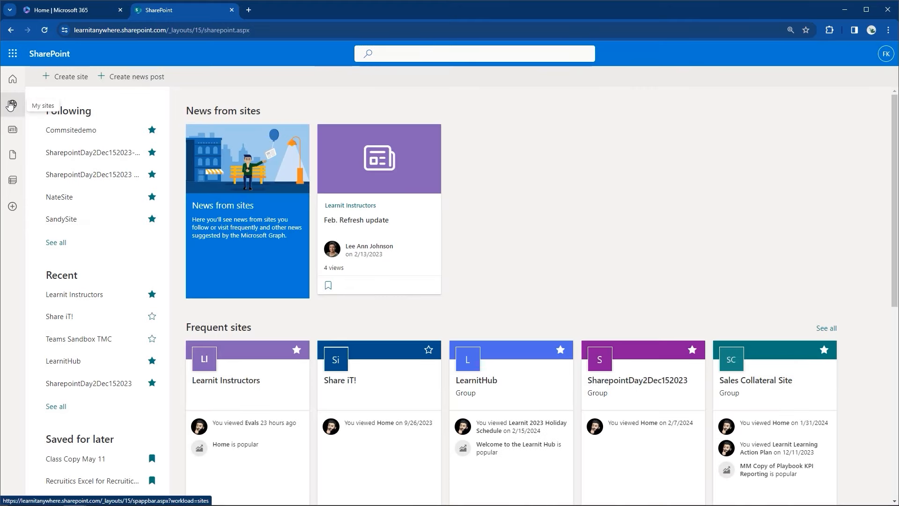
left_click(11, 104)
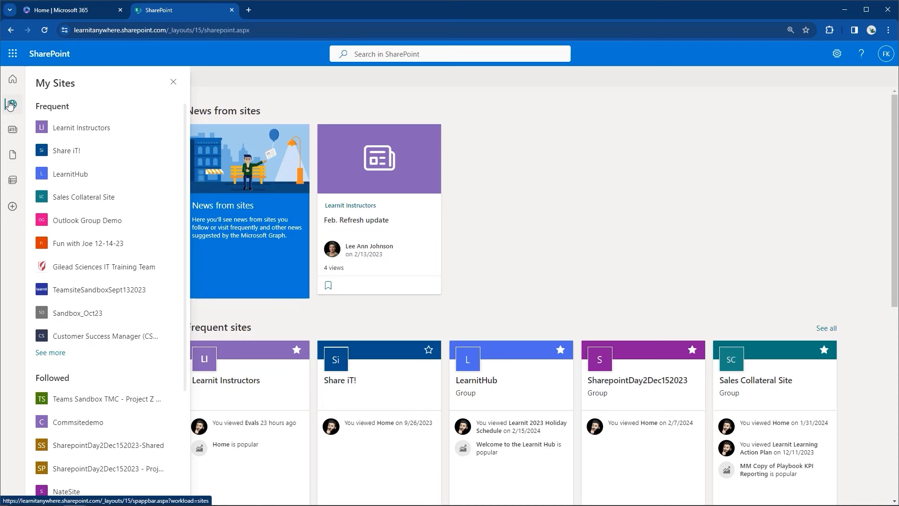
left_click(11, 104)
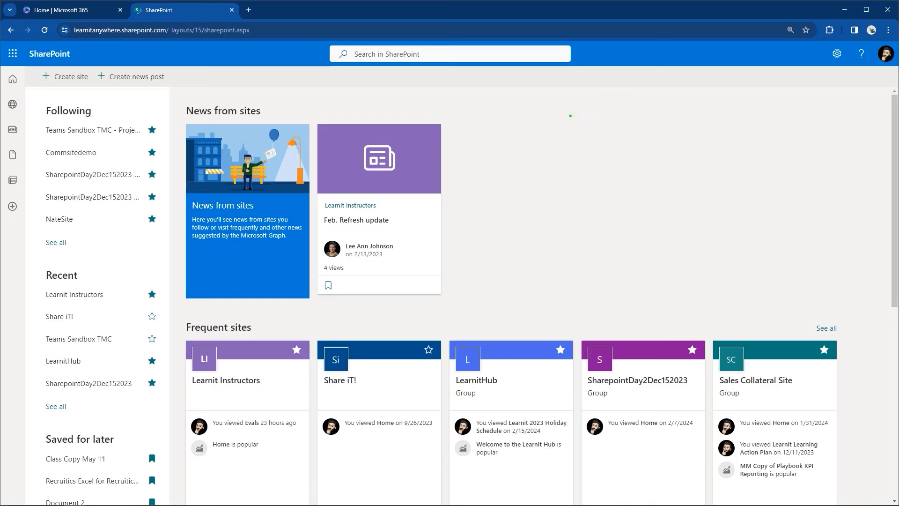
type("Setting up the start page.")
key("Return")
type("Follow th")
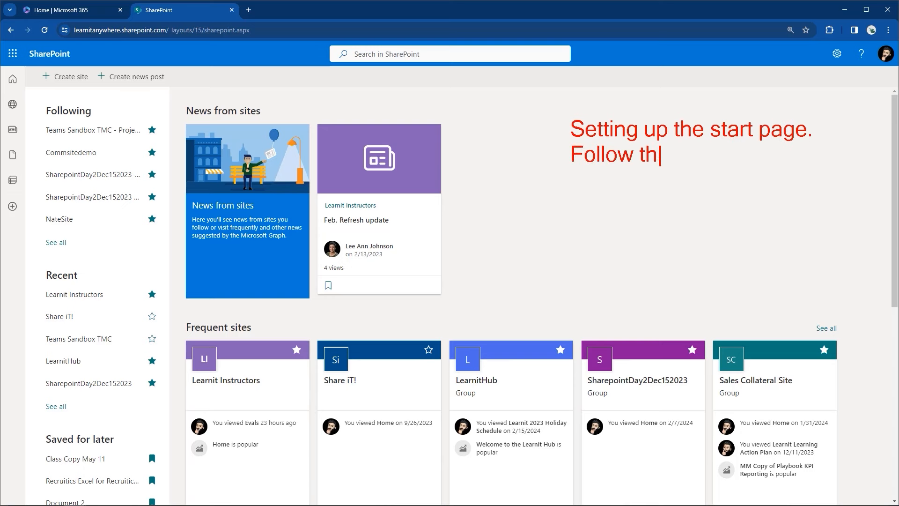
type("e sites you vis")
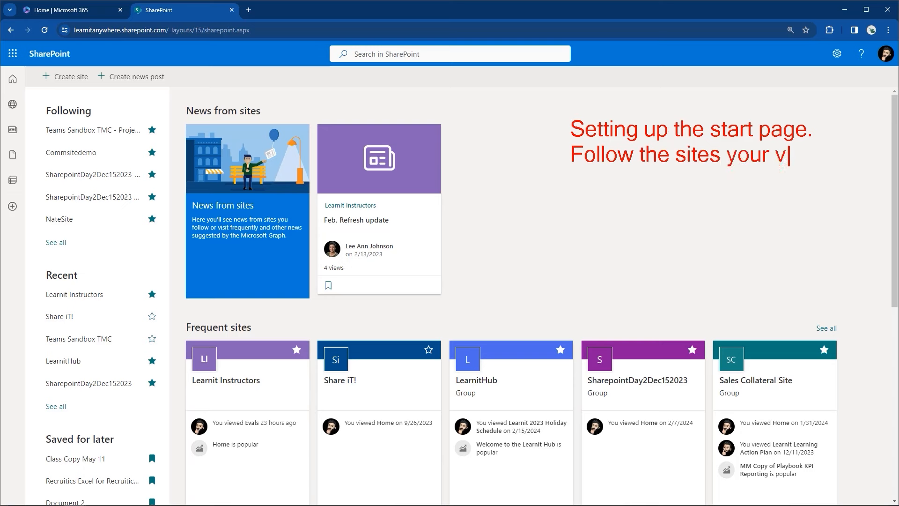
type("it.")
key("Escape")
left_click_drag(1, 90, 28, 115)
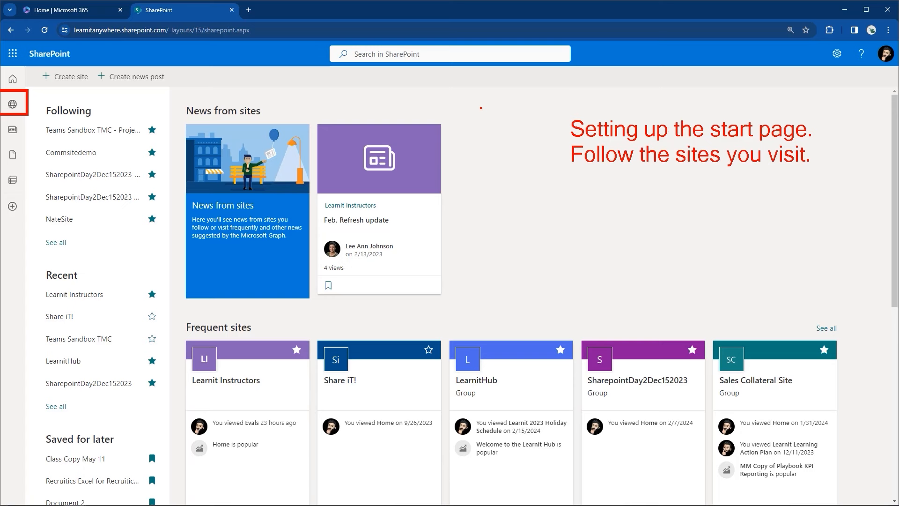
key("Escape")
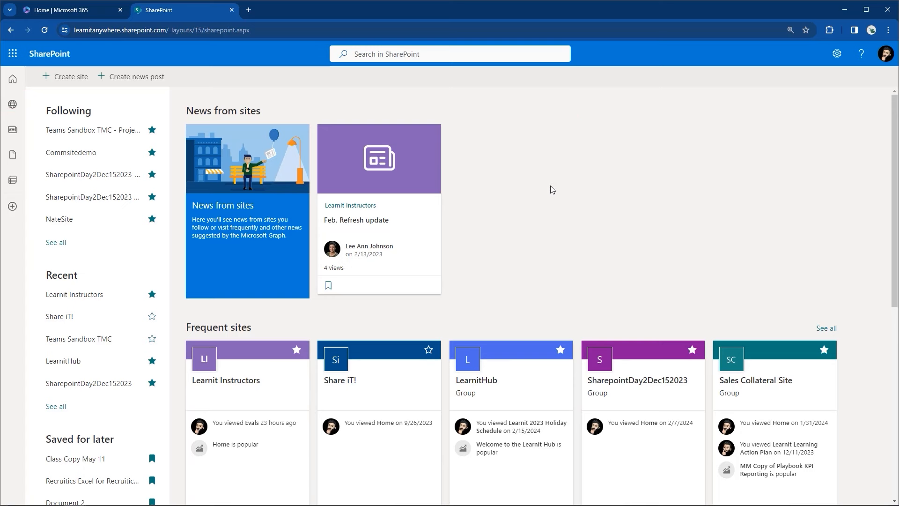
left_click_drag(25, 64, 94, 89)
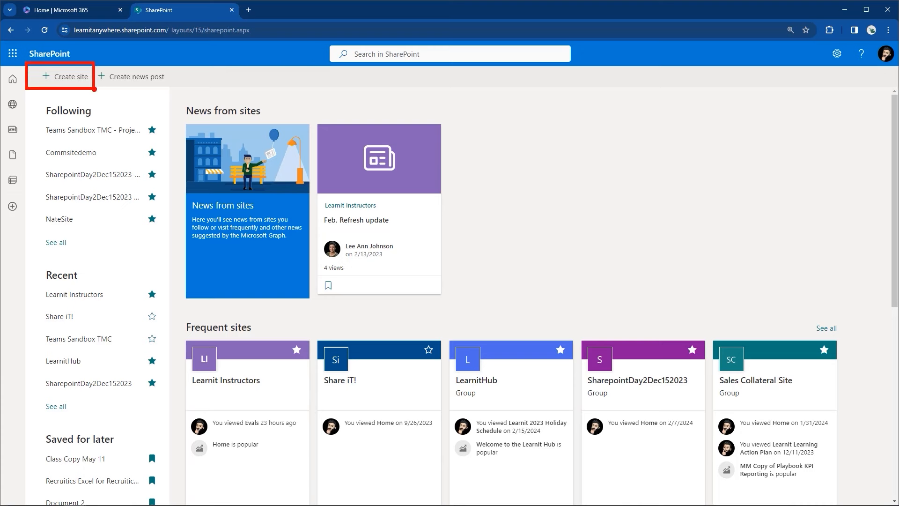
left_click_drag(71, 89, 72, 156)
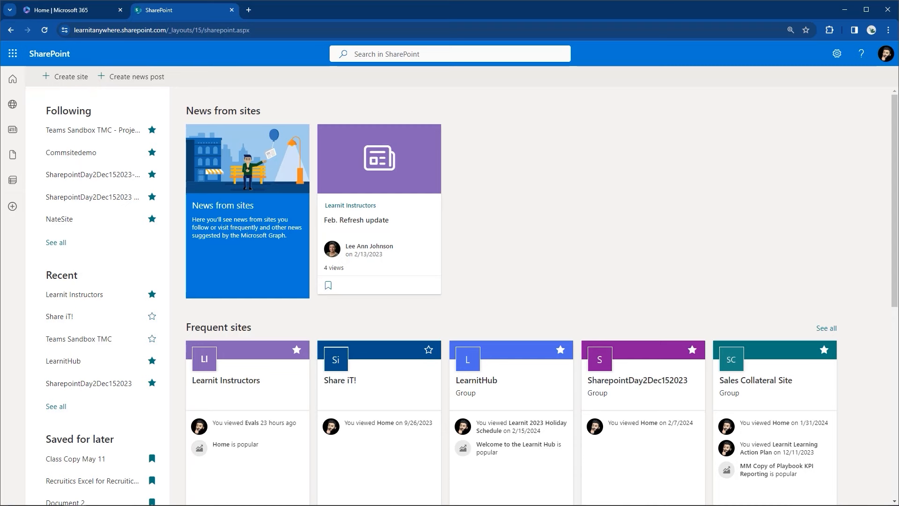
left_click(76, 78)
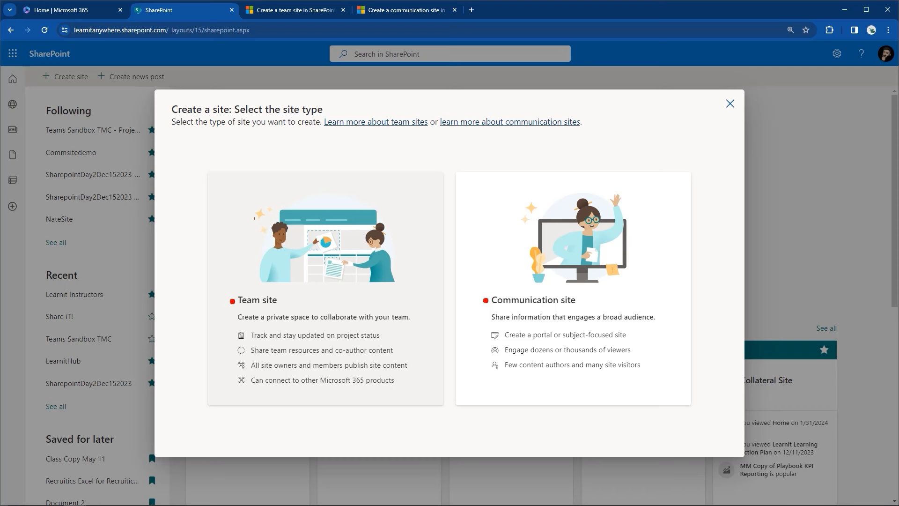
mouse_move(293, 322)
left_mouse_down()
mouse_move(326, 286)
mouse_move(336, 314)
left_mouse_up()
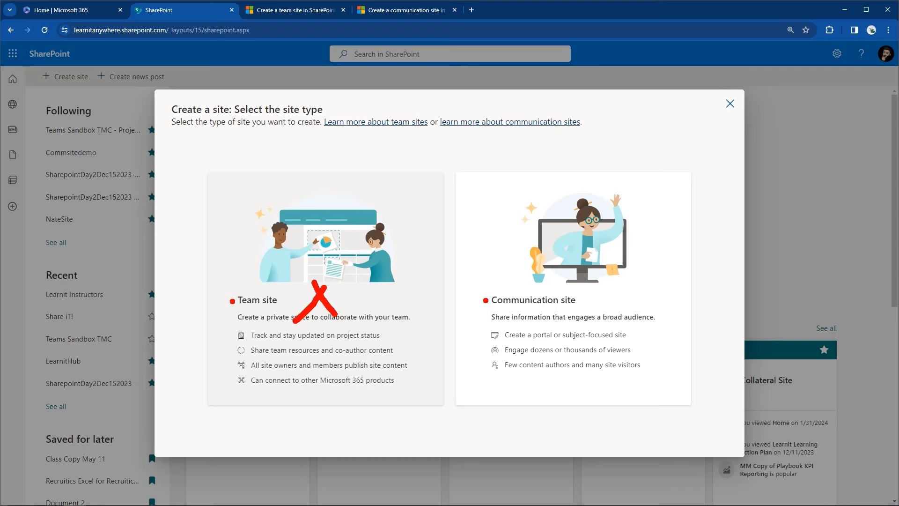
key("Escape")
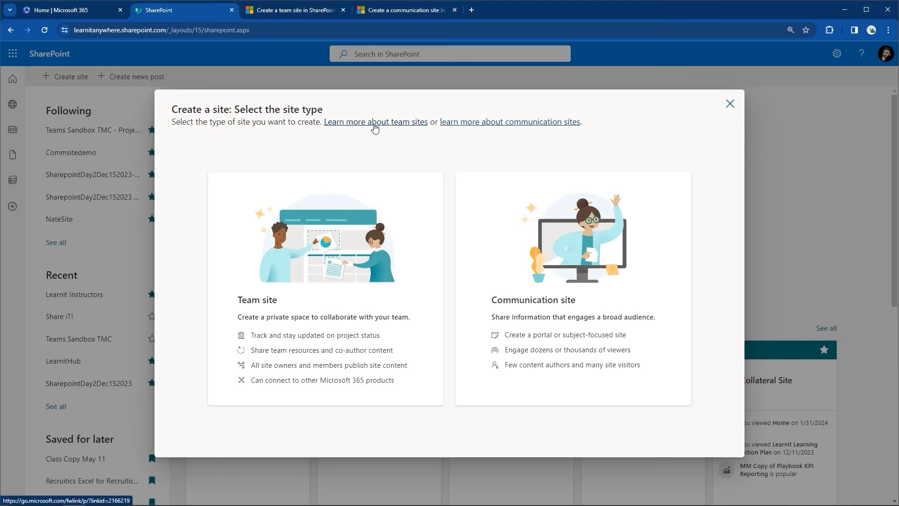
Step: In the team site help article, highlight the heading comparing team and communication sites
left_click(317, 10)
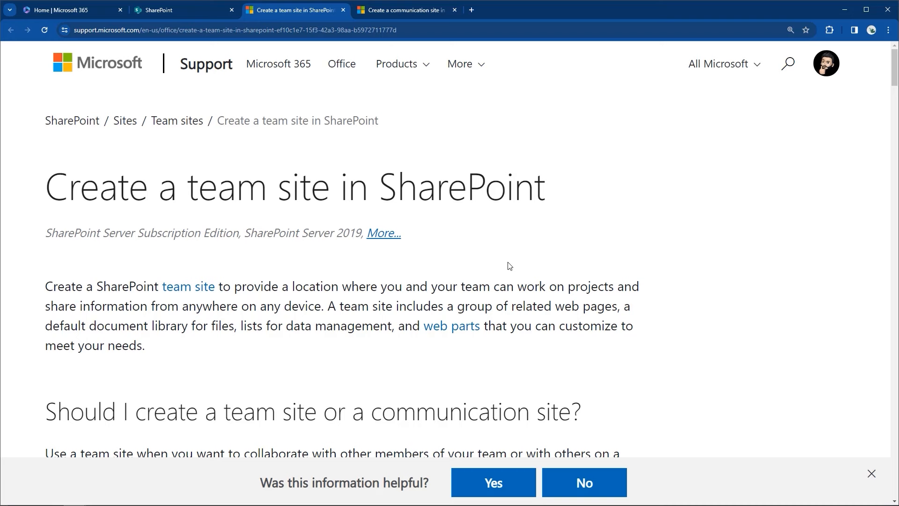
scroll(509, 266, "down", 3)
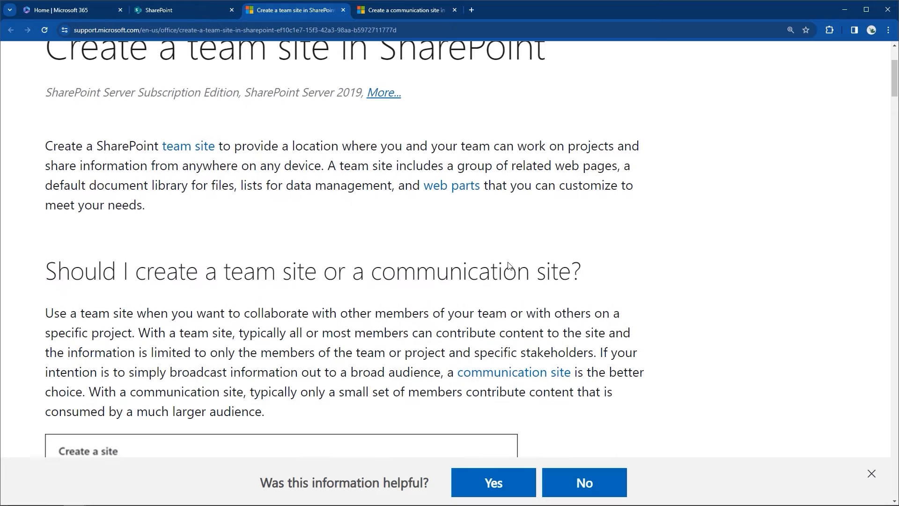
left_click_drag(44, 273, 588, 274)
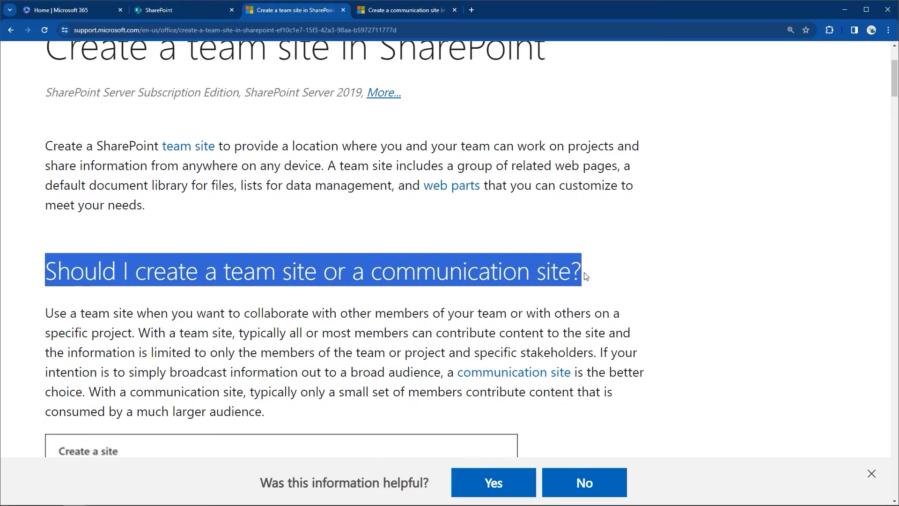
scroll(717, 254, "down", 1)
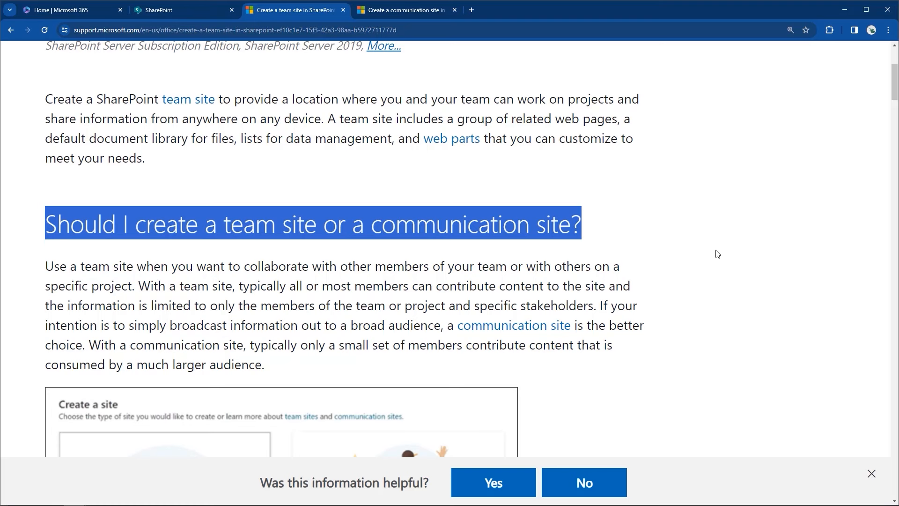
Step: Highlight and underline the sentences on who contributes to team and communication sites
left_click_drag(243, 287, 597, 312)
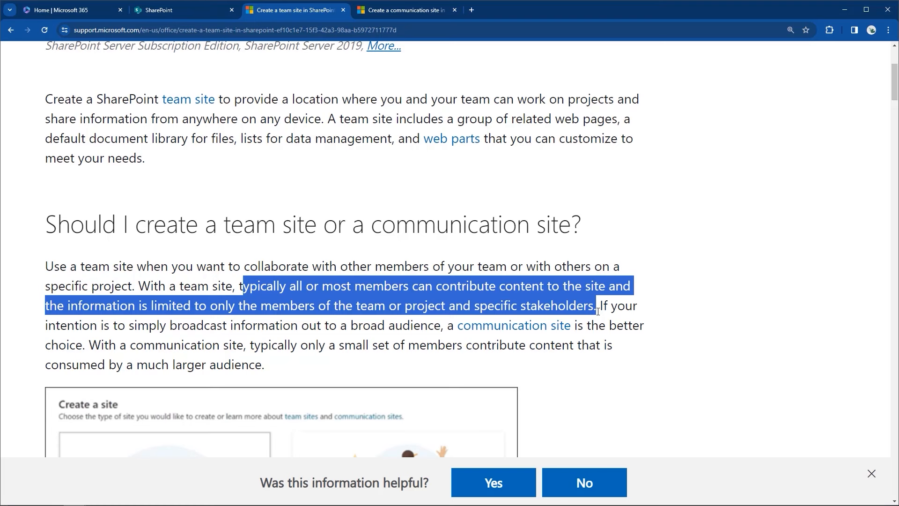
left_click(597, 311)
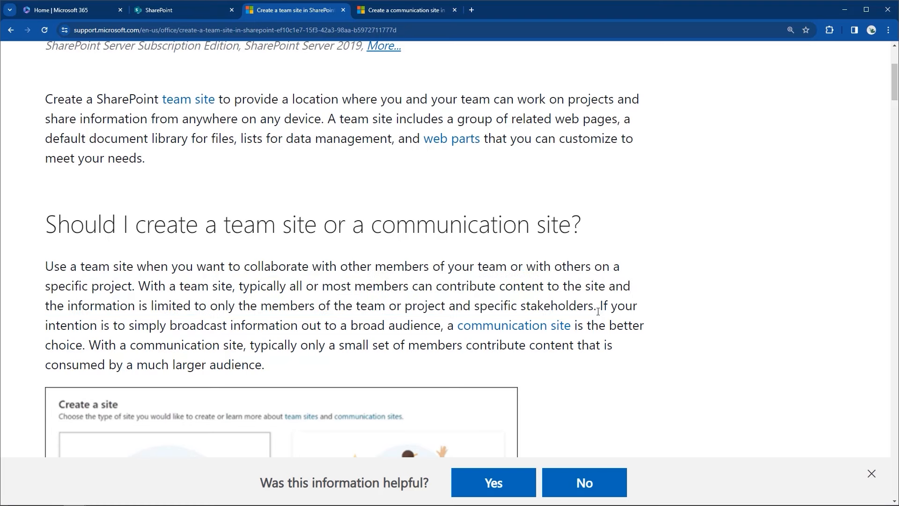
left_click_drag(596, 311, 647, 327)
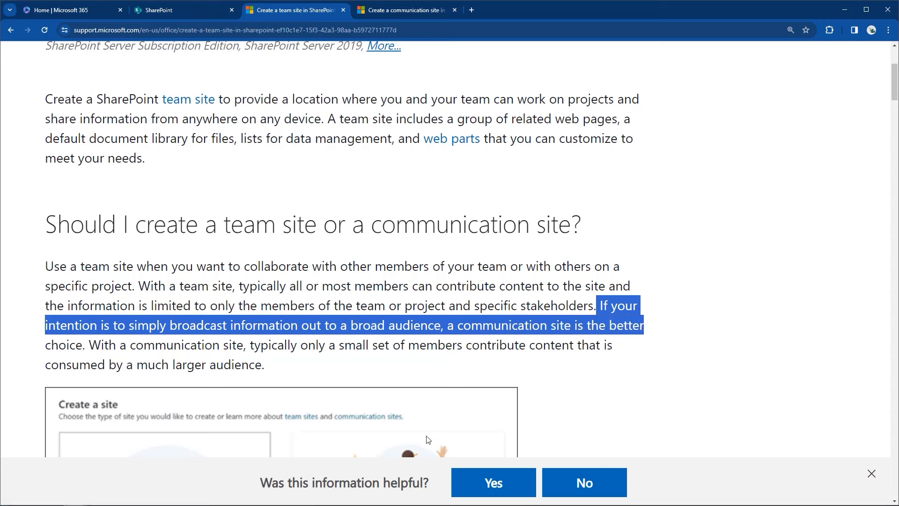
left_click_drag(89, 345, 643, 362)
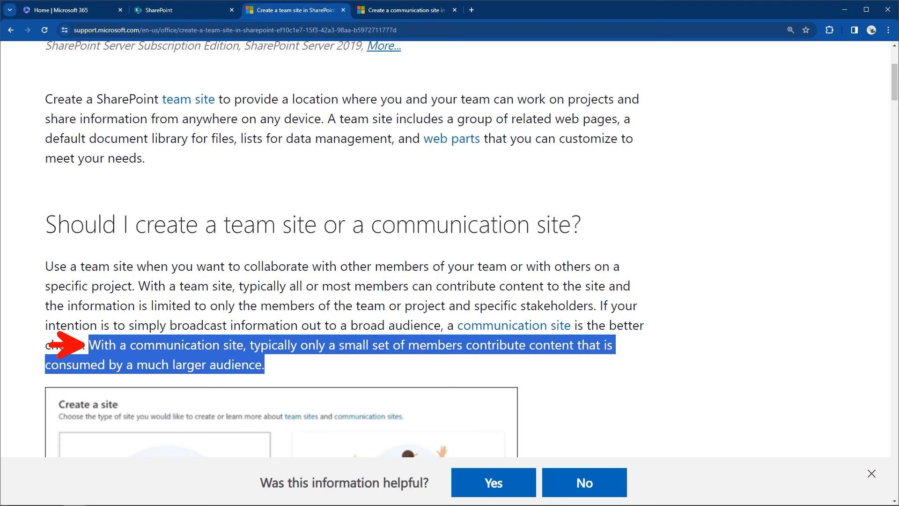
left_click_drag(139, 295, 635, 294)
left_click_drag(47, 316, 598, 315)
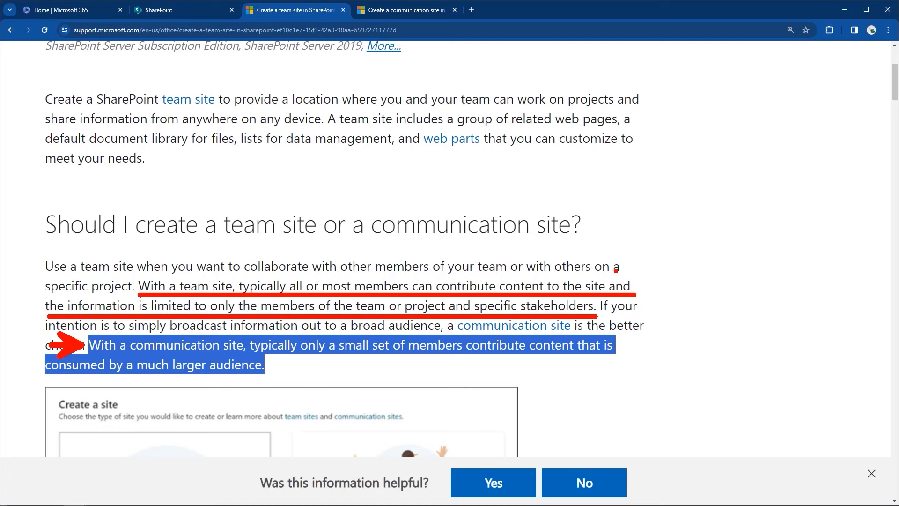
key("Escape")
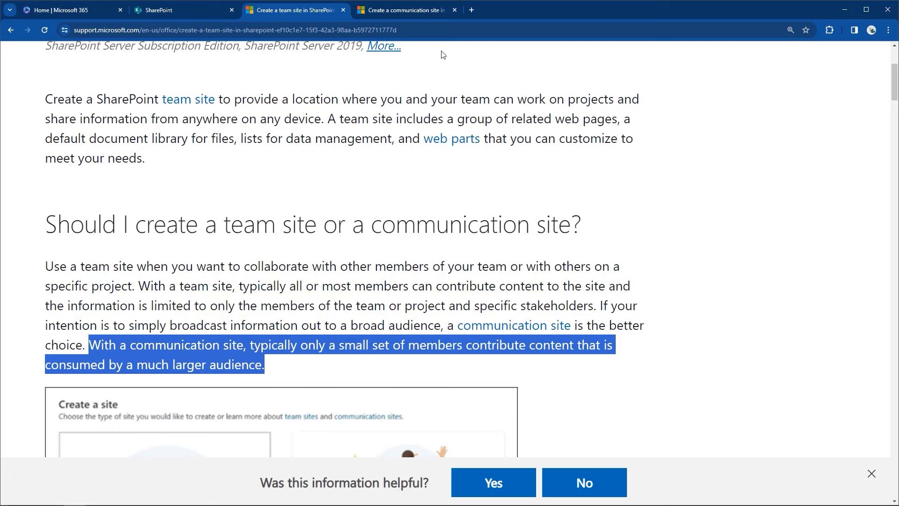
Step: In the communication site article, highlight the sentences on responsiveness and broadcasting
left_click(415, 18)
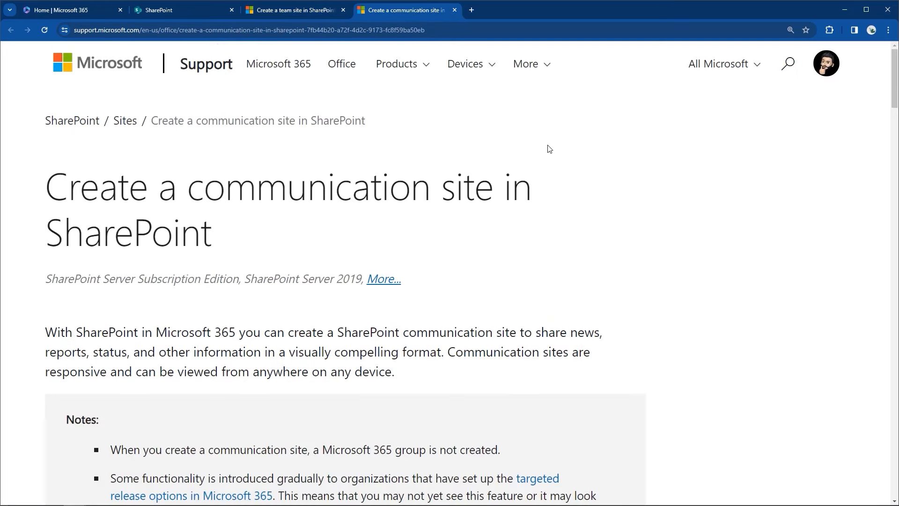
scroll(663, 226, "down", 2)
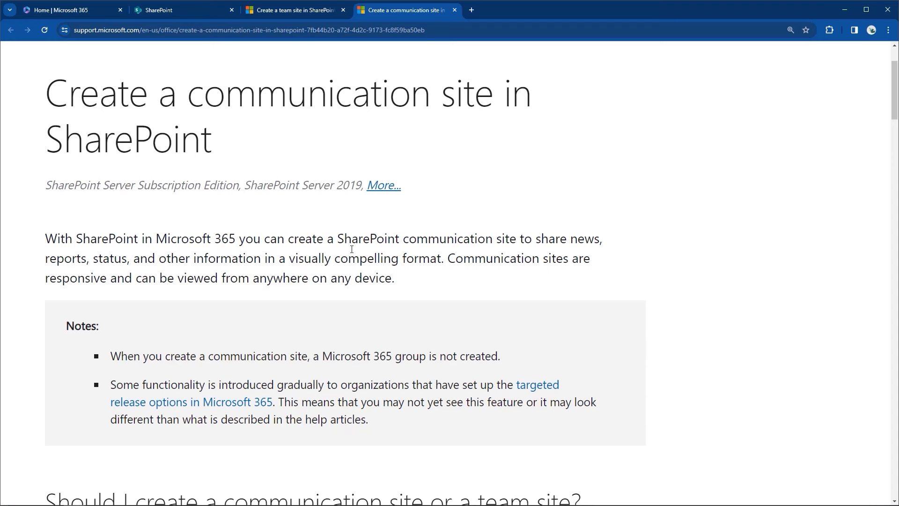
left_click_drag(539, 241, 472, 280)
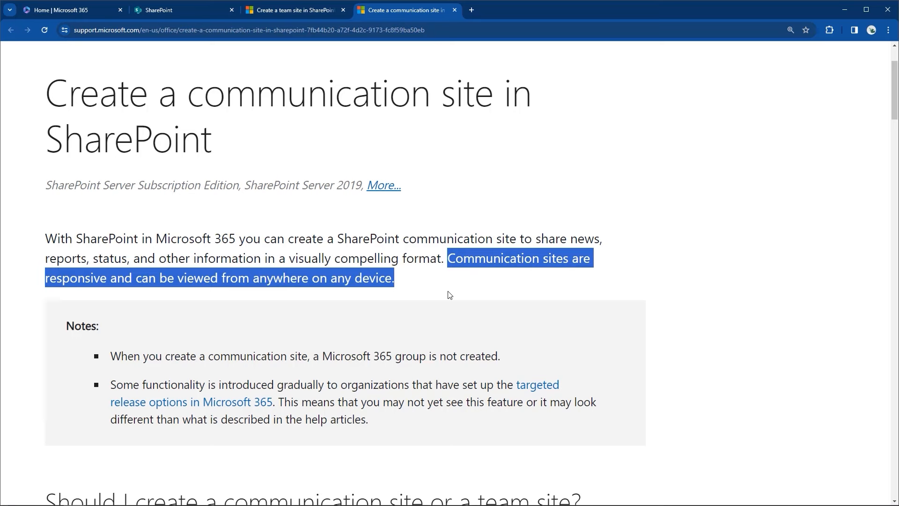
scroll(450, 294, "down", 5)
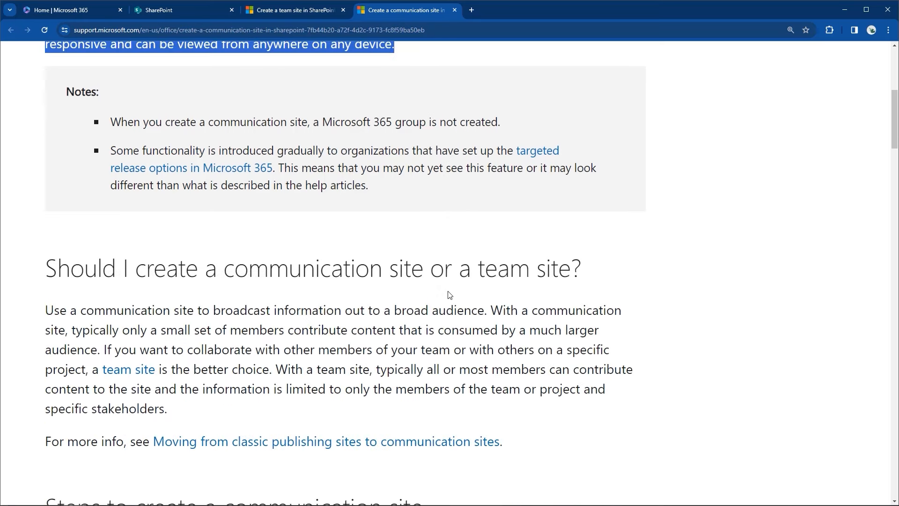
scroll(449, 295, "down", 1)
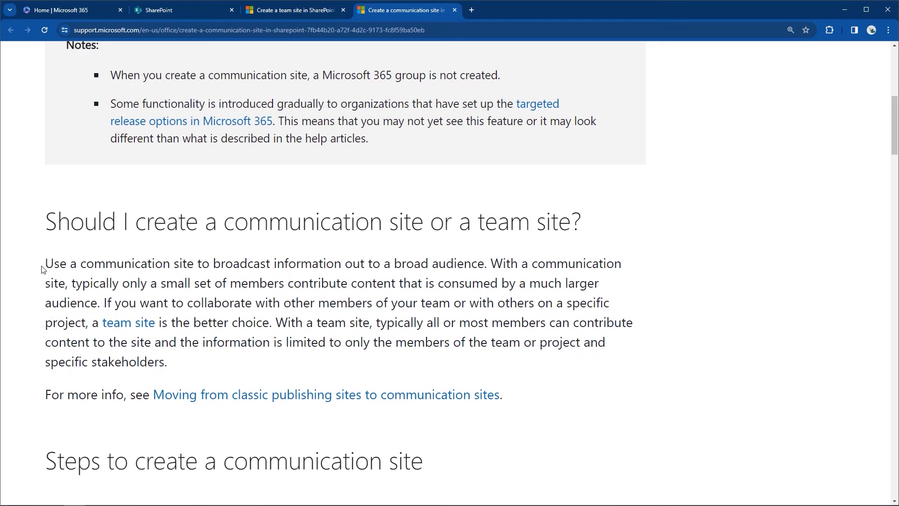
left_click_drag(45, 264, 486, 266)
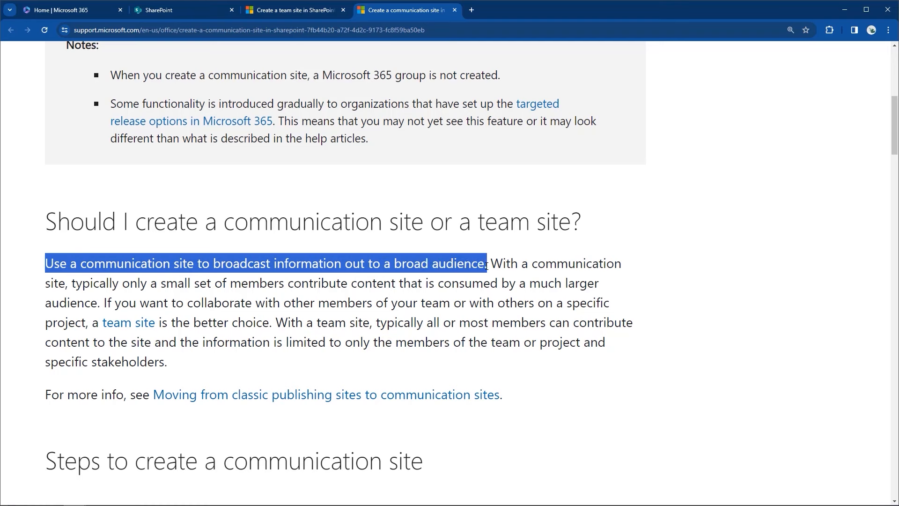
Step: Highlight the communication site contributor and team site membership sentences, then return to SharePoint
left_click(490, 265)
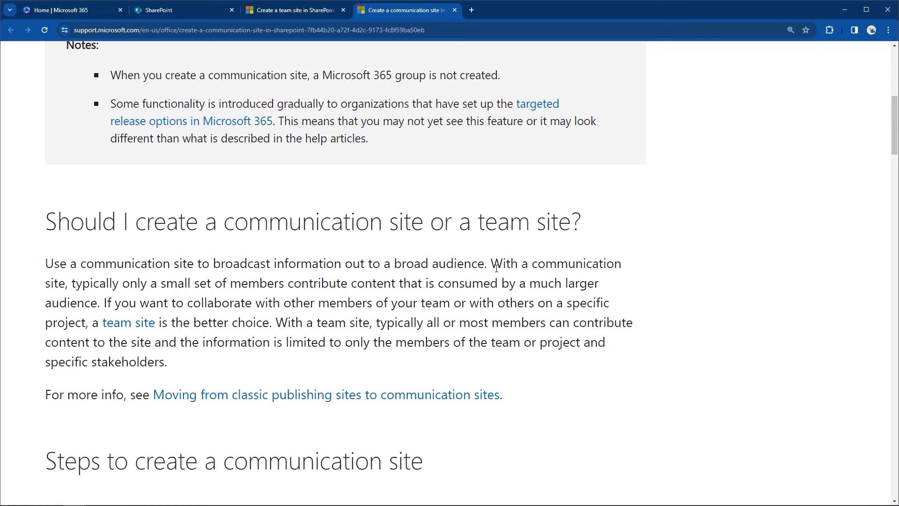
mouse_move(495, 276)
left_mouse_down()
mouse_move(283, 287)
mouse_move(538, 283)
mouse_move(499, 285)
left_mouse_up()
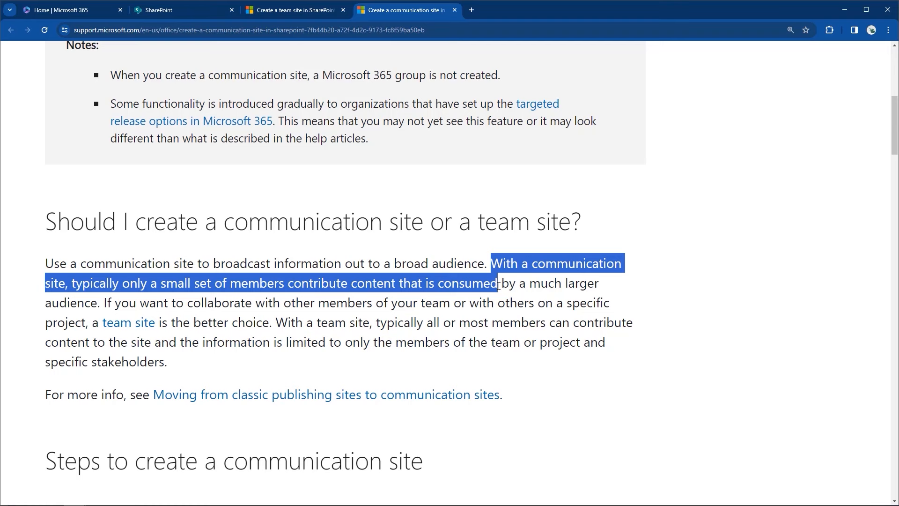
left_click(499, 285)
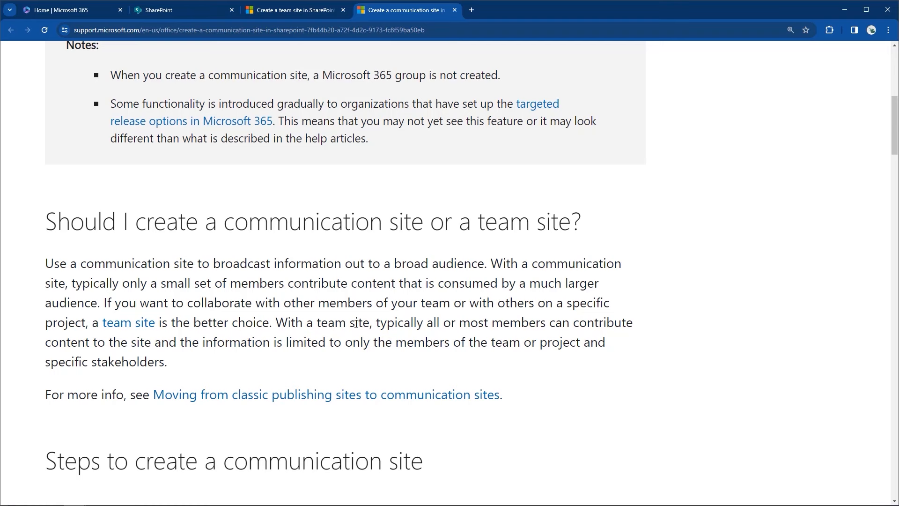
left_click_drag(276, 322, 310, 361)
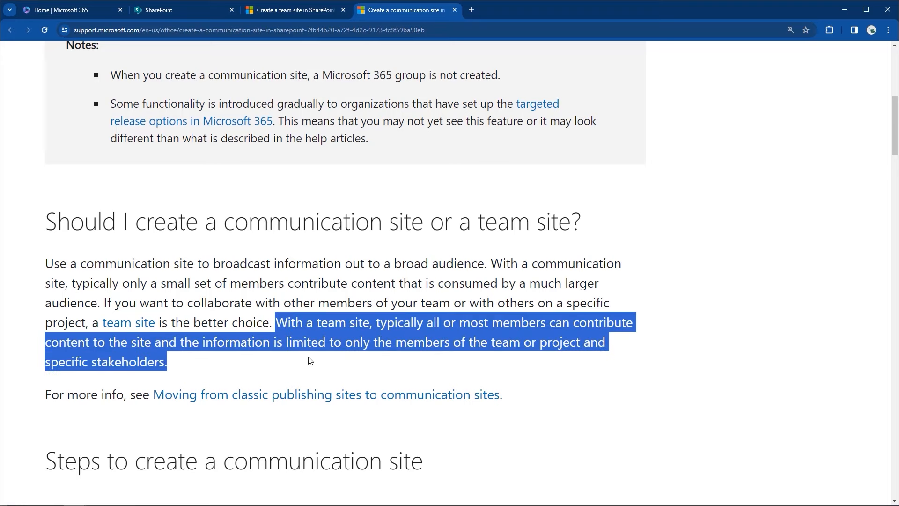
scroll(313, 304, "down", 3)
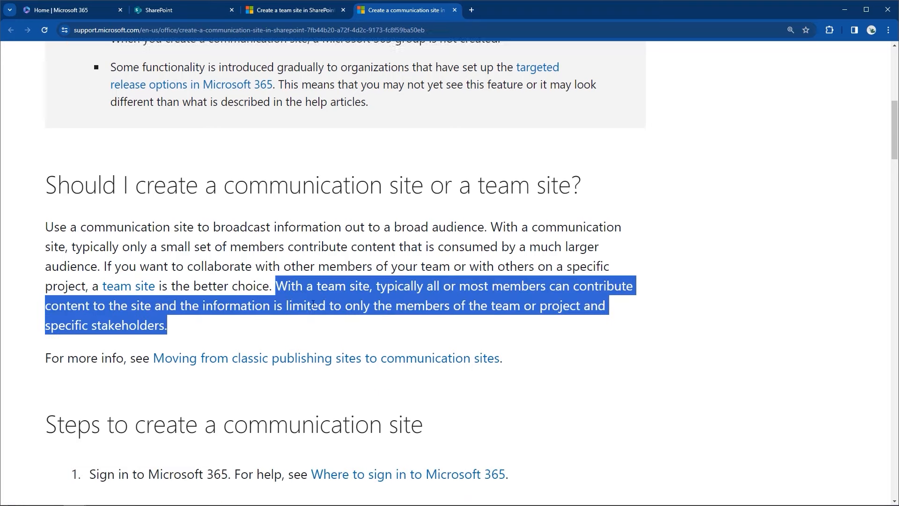
scroll(311, 255, "up", 2)
scroll(313, 308, "up", 1)
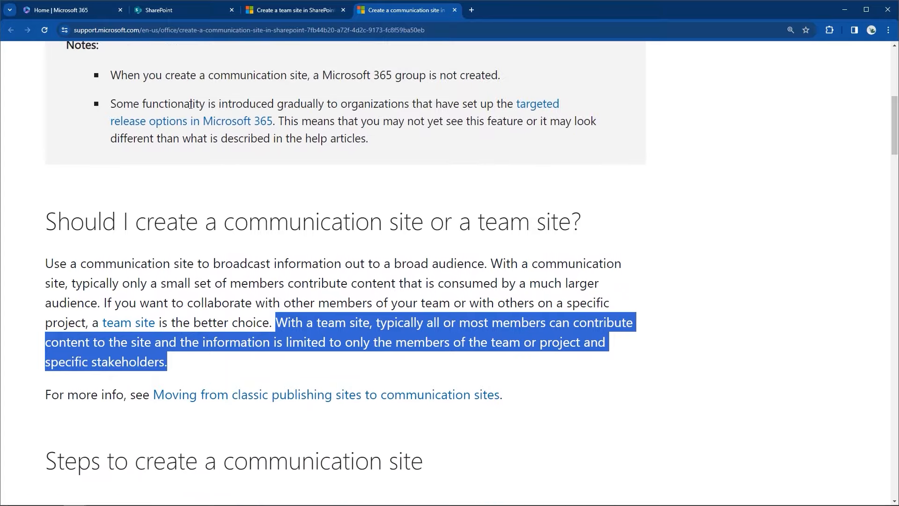
left_click(154, 10)
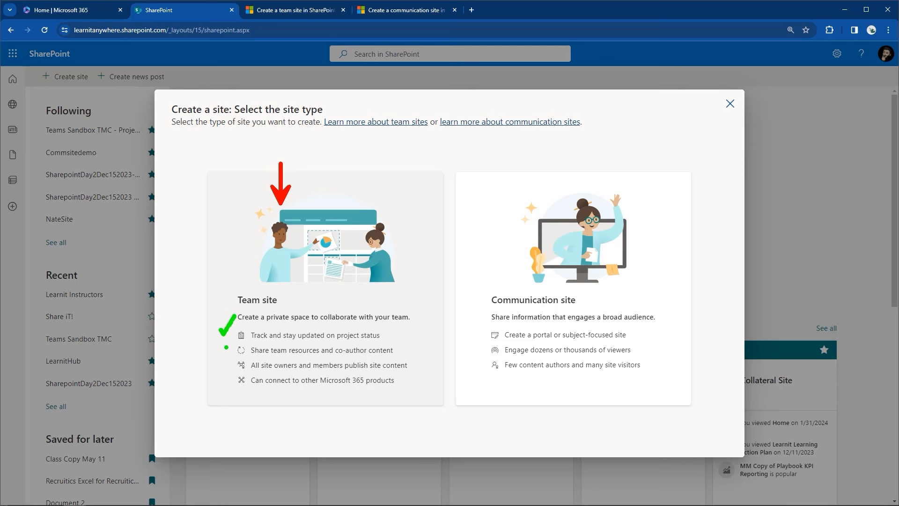
Step: Tick three Team site features, including owner/member publishing and Microsoft 365 connections
left_click_drag(225, 347, 238, 333)
left_click_drag(225, 361, 241, 357)
left_click_drag(225, 379, 245, 366)
Step: Choose Team site, browse the Microsoft templates, and open the Standard team preview
left_click(265, 215)
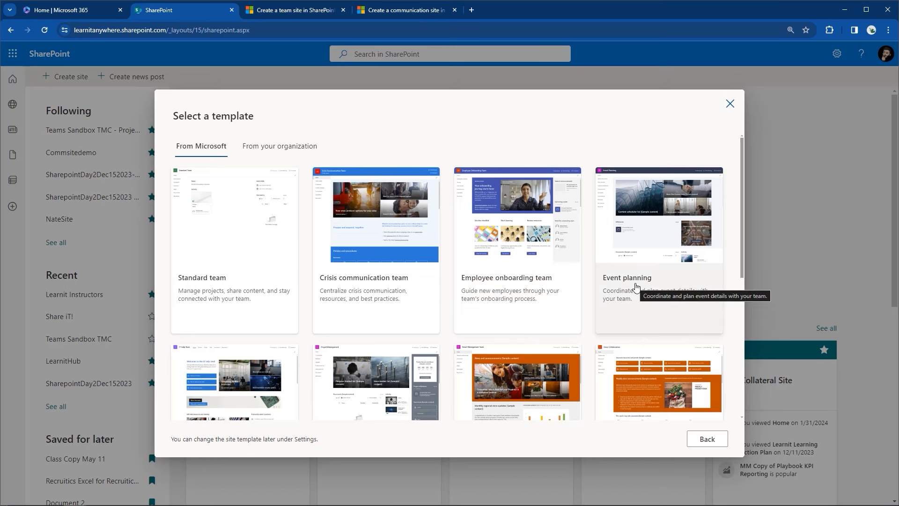
scroll(636, 287, "down", 1)
scroll(635, 287, "down", 4)
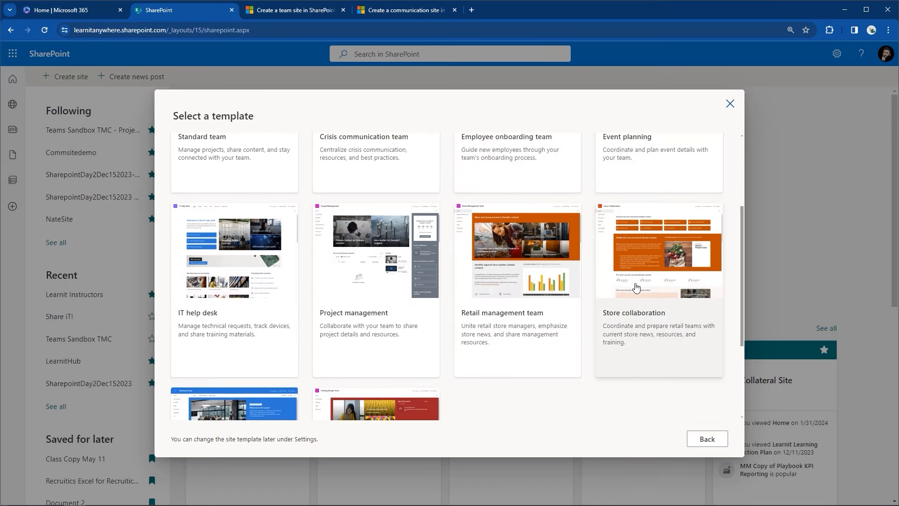
scroll(635, 287, "down", 2)
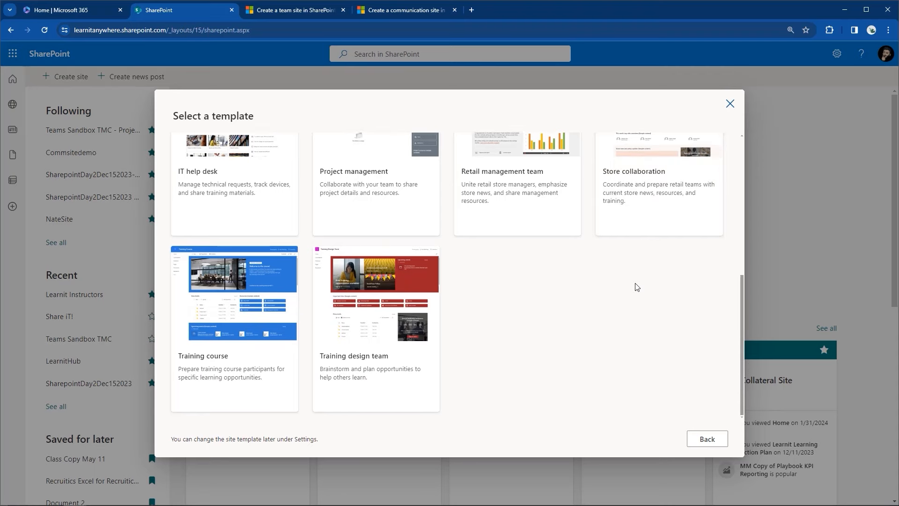
scroll(636, 287, "up", 4)
scroll(635, 283, "up", 1)
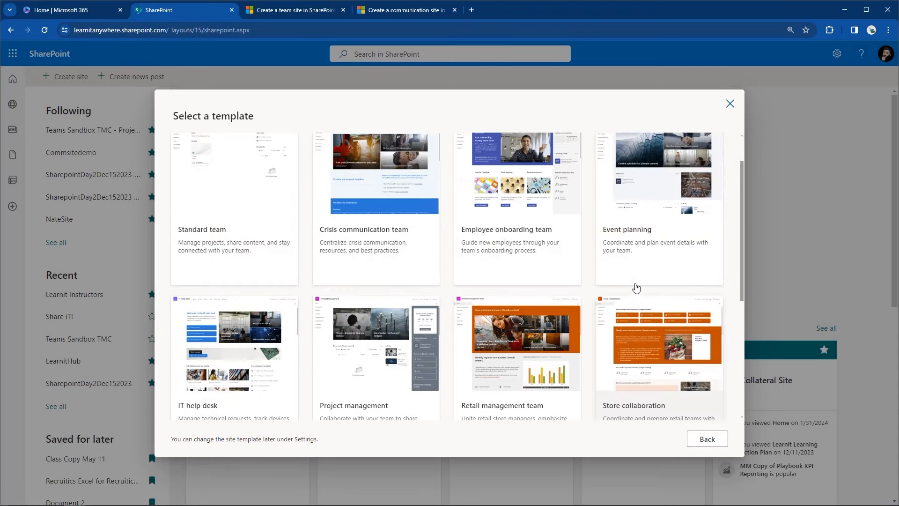
left_click(278, 285)
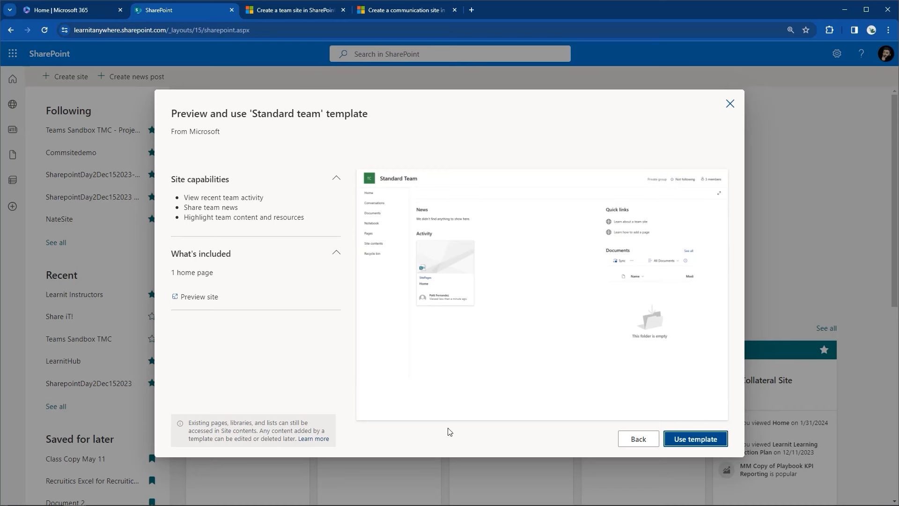
Step: Apply the Standard team template and name the site 'SharePoint Online Beginner', correcting the spelling
left_click(697, 440)
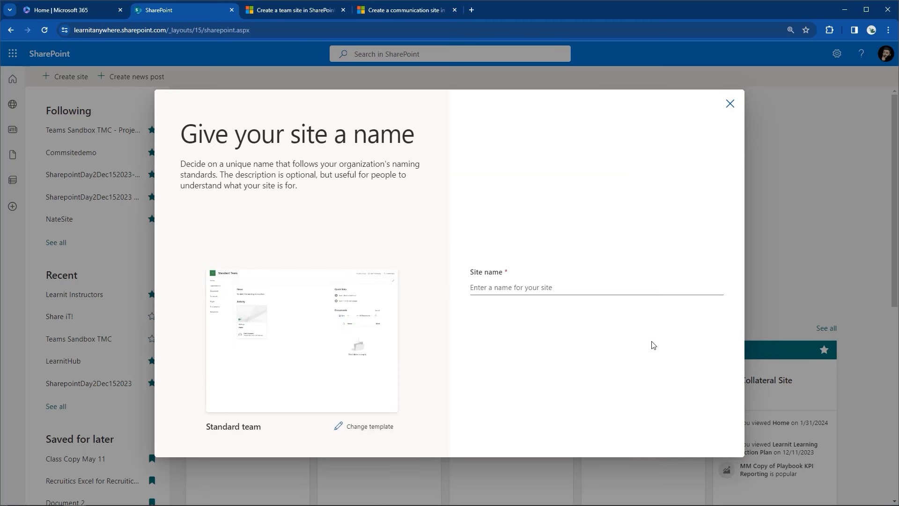
left_click(525, 290)
type("Sharo")
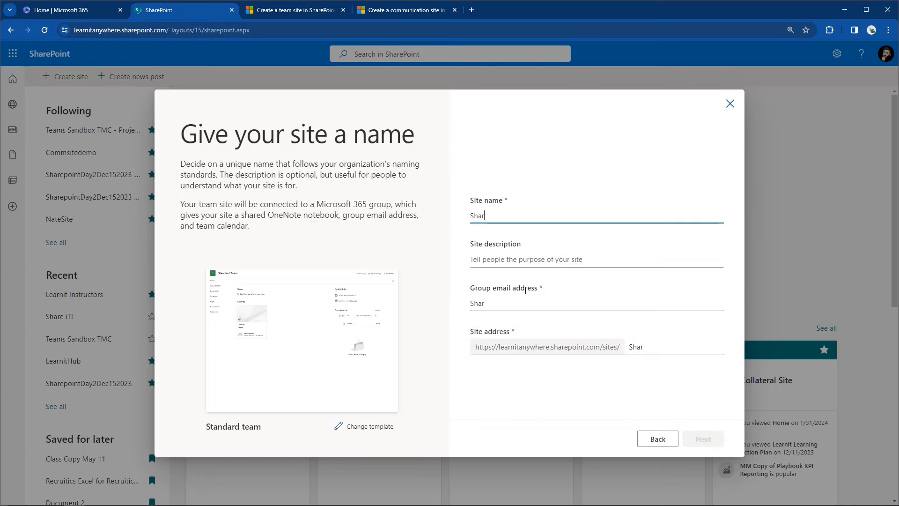
key("BackSpace")
type("pointO")
key("BackSpace")
type("Online B")
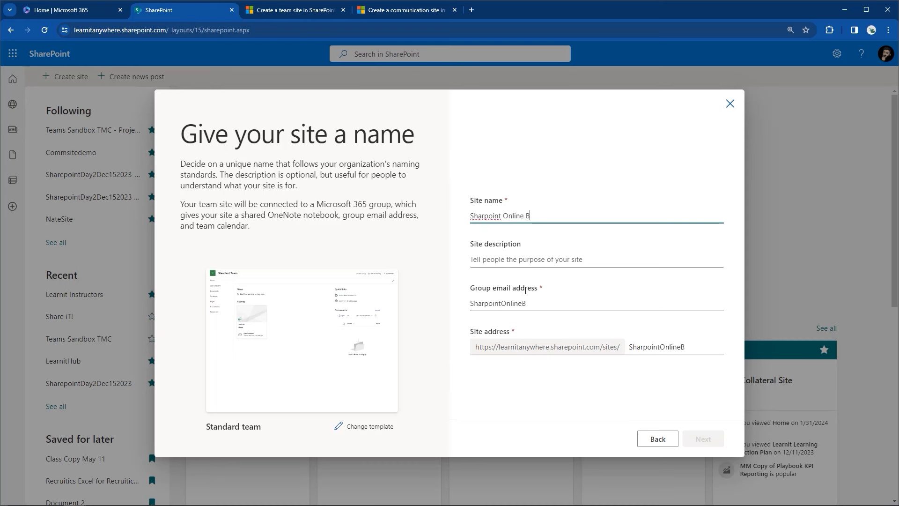
type("eginner")
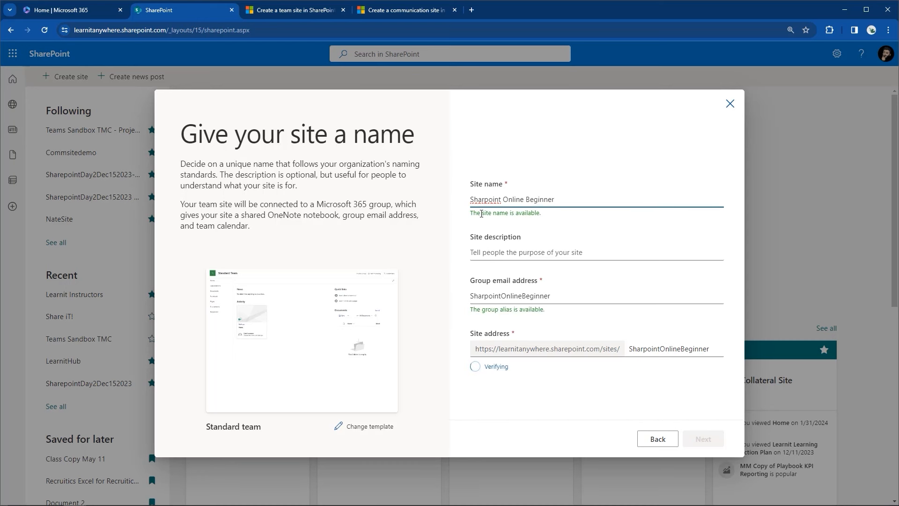
right_click(481, 200)
left_click(496, 210)
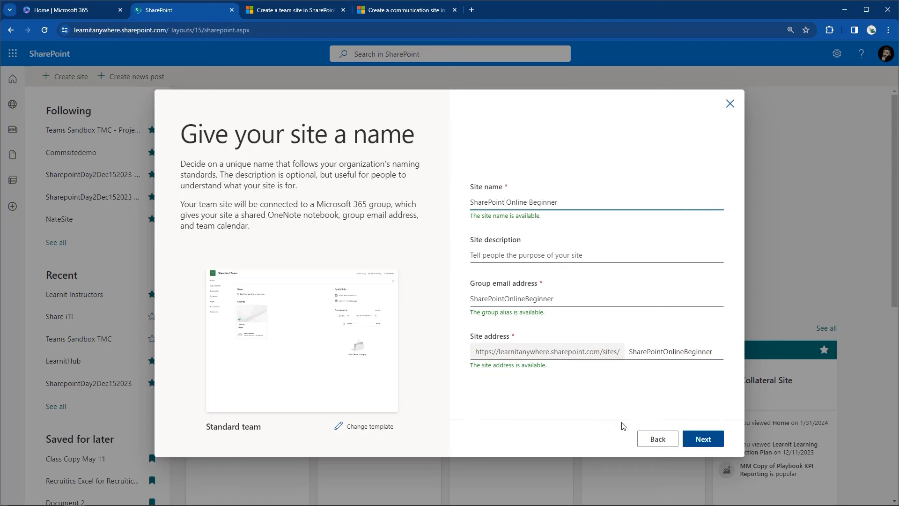
left_click(512, 262)
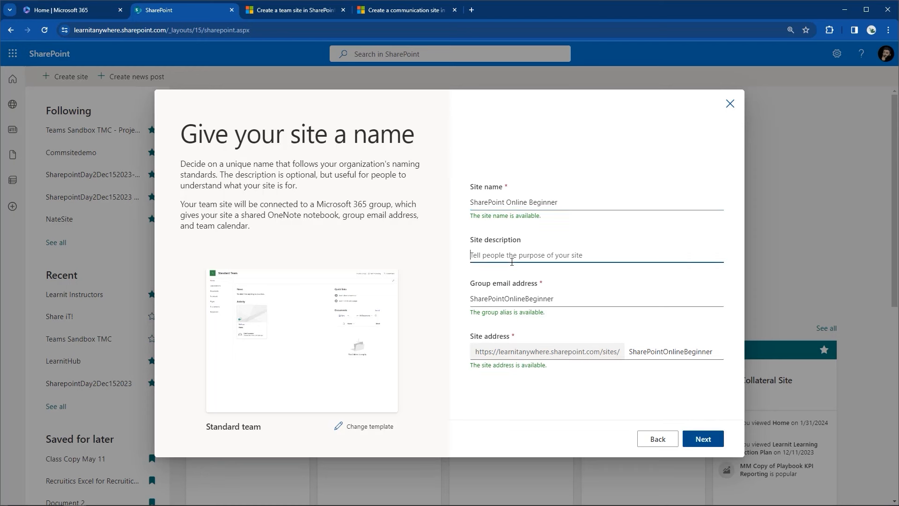
Step: Describe the site as a sharepoint training site created feb 21, deletable after video creation, plus the owner's name
type("a")
key("BackSpace")
type("a site for training purposes on")
key("BackSpace")
key("BackSpace")
key("BackSpace")
type("for sharepoint, created on")
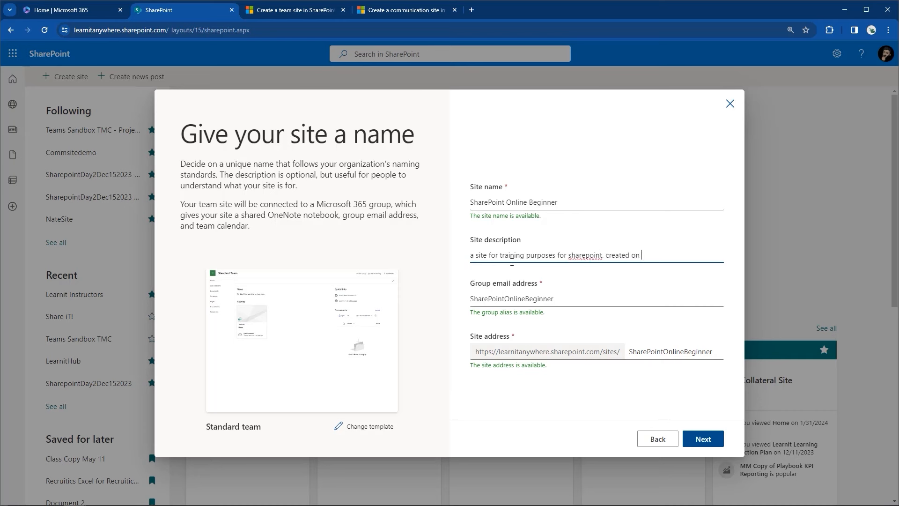
type("feb 21")
type("can delete after vid")
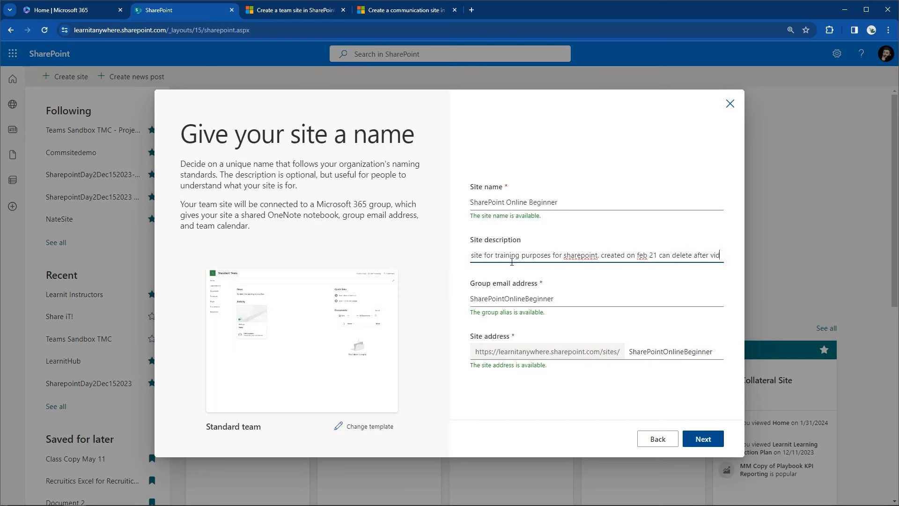
type("eo creation.")
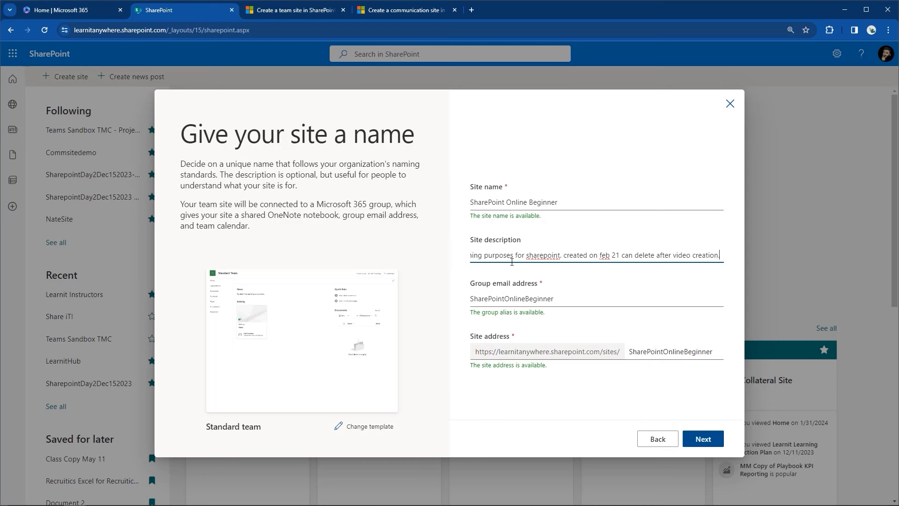
type(" Owner")
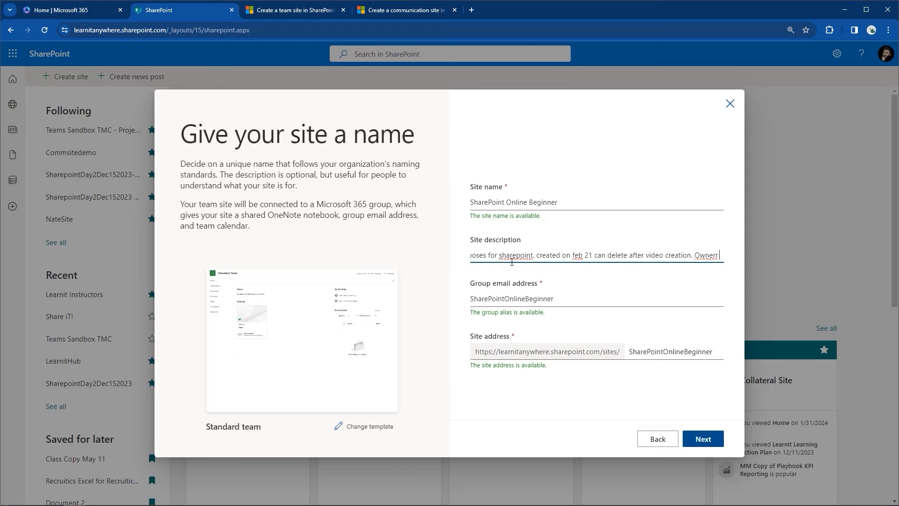
type(" is Faz Karim")
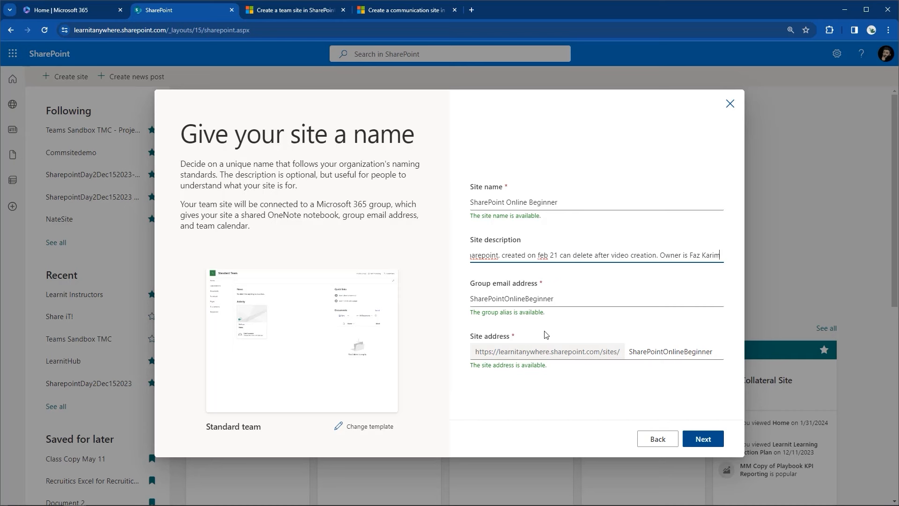
Step: Keep the new site's privacy at Private (members only) with English as the language
left_click(718, 440)
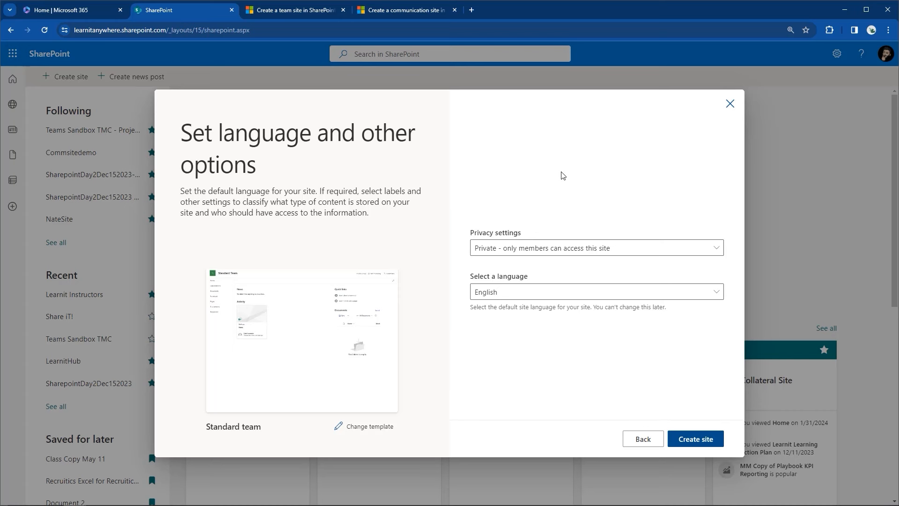
left_click(537, 251)
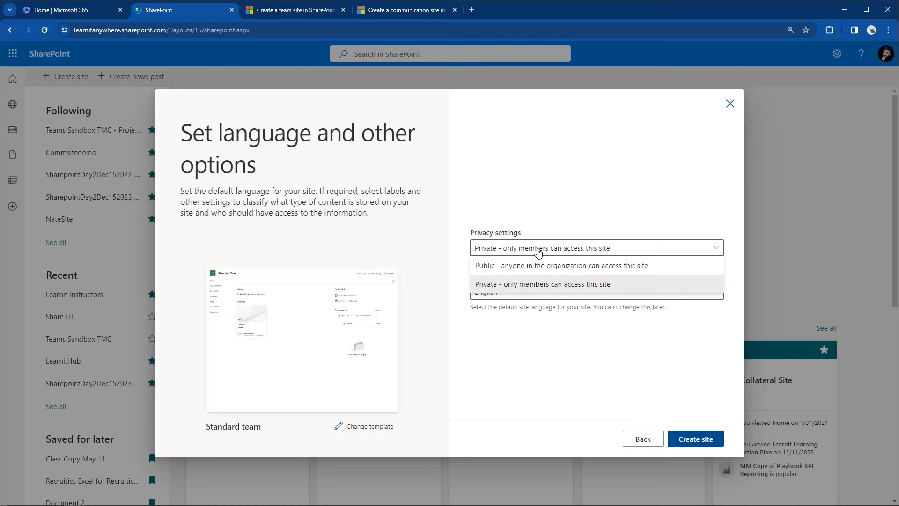
left_click(515, 287)
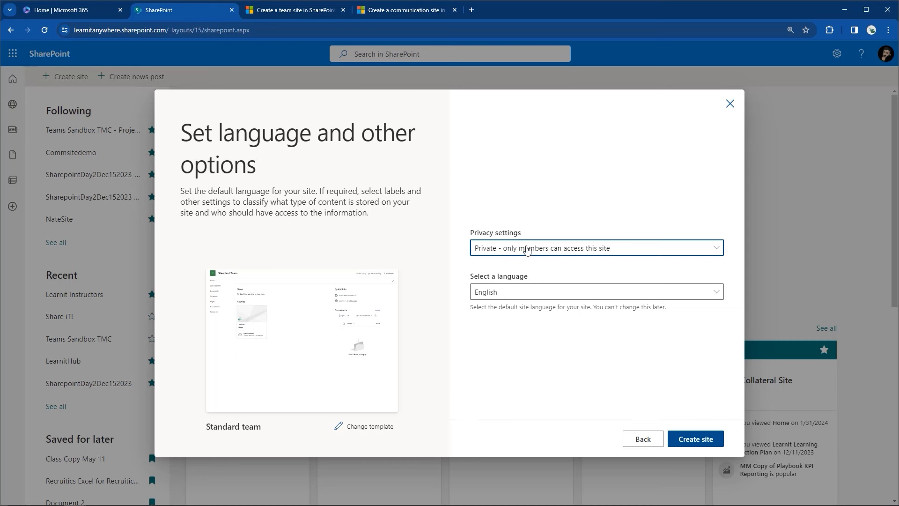
Step: Create the site, add the searched-for colleague with the Owner role, and finish setup
left_click(718, 439)
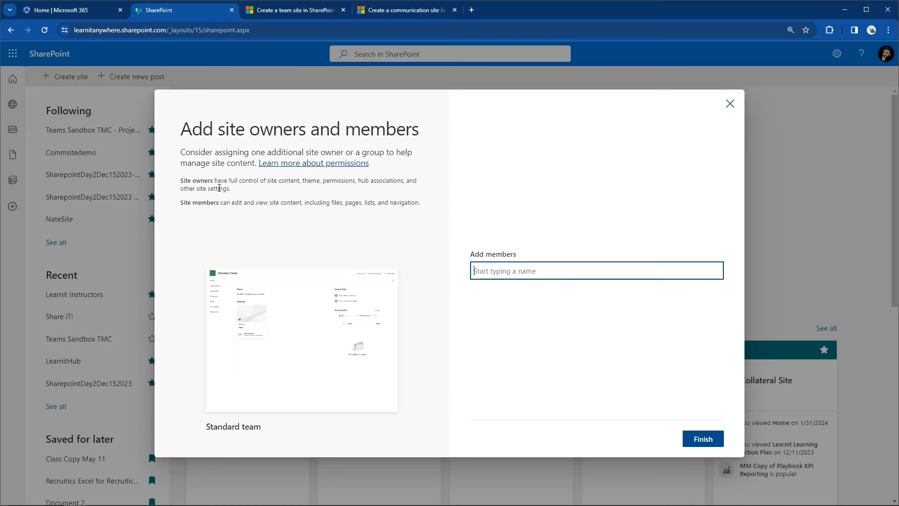
type("jo")
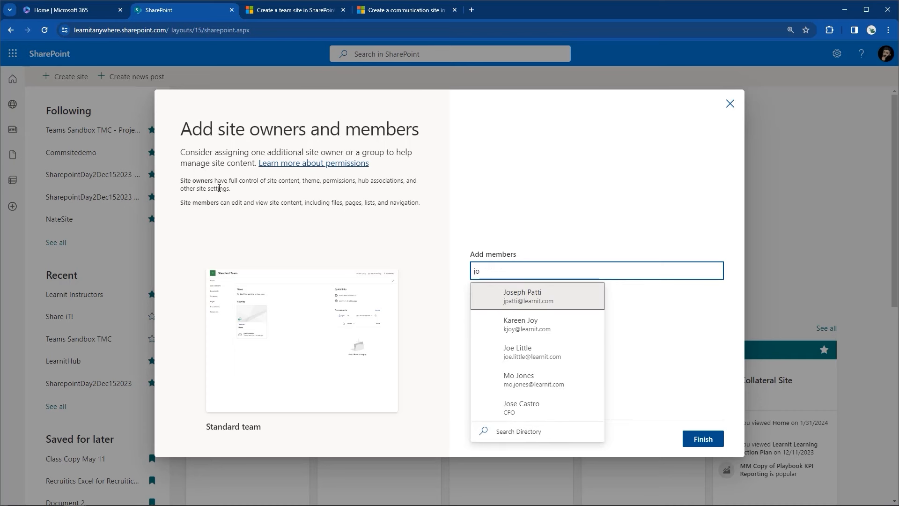
left_click(478, 304)
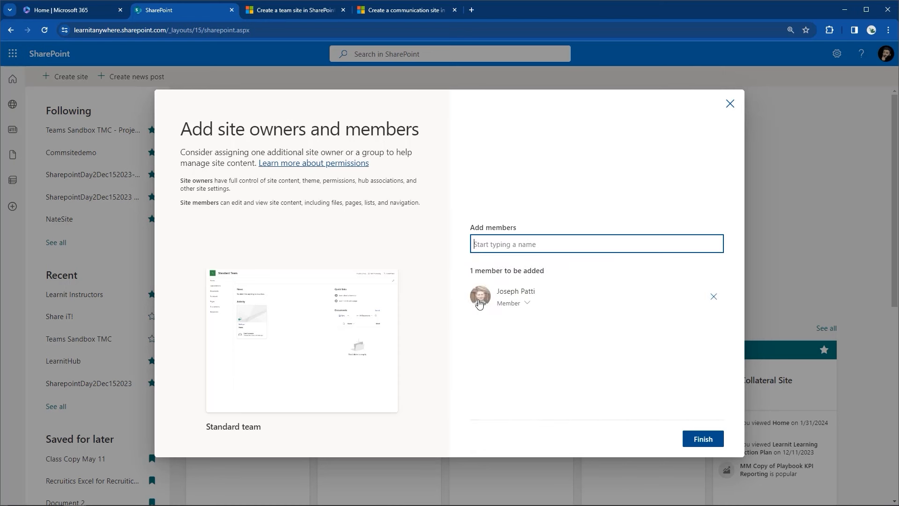
left_click(530, 303)
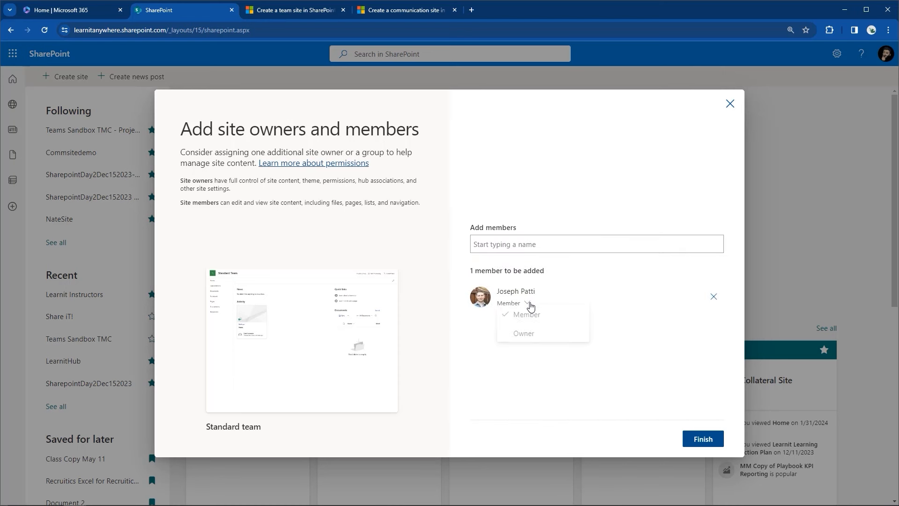
left_click(523, 337)
left_click(705, 444)
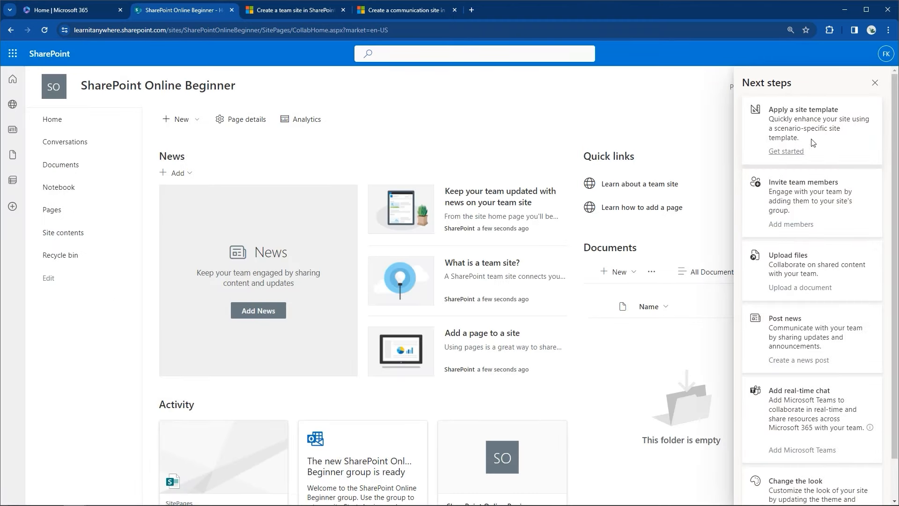
Step: Dismiss the Next steps pane and bring up the site's Settings panel
left_click(875, 83)
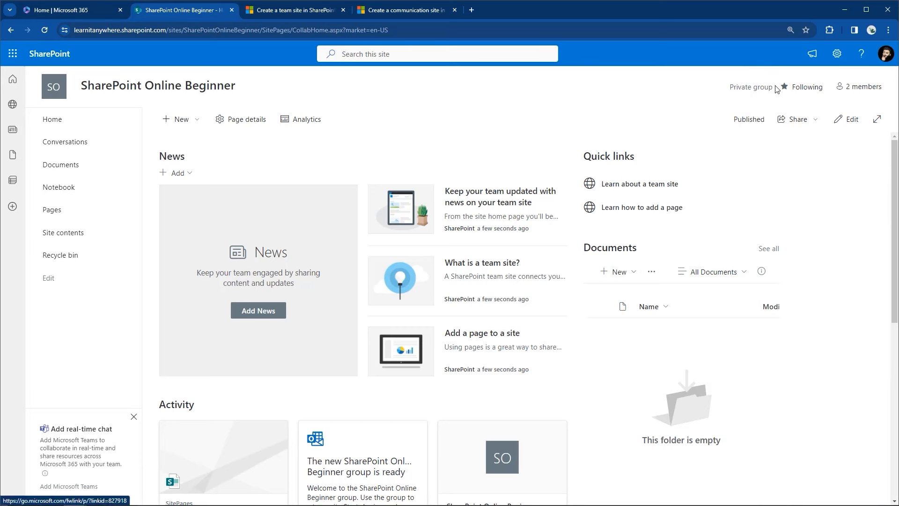
left_click(843, 63)
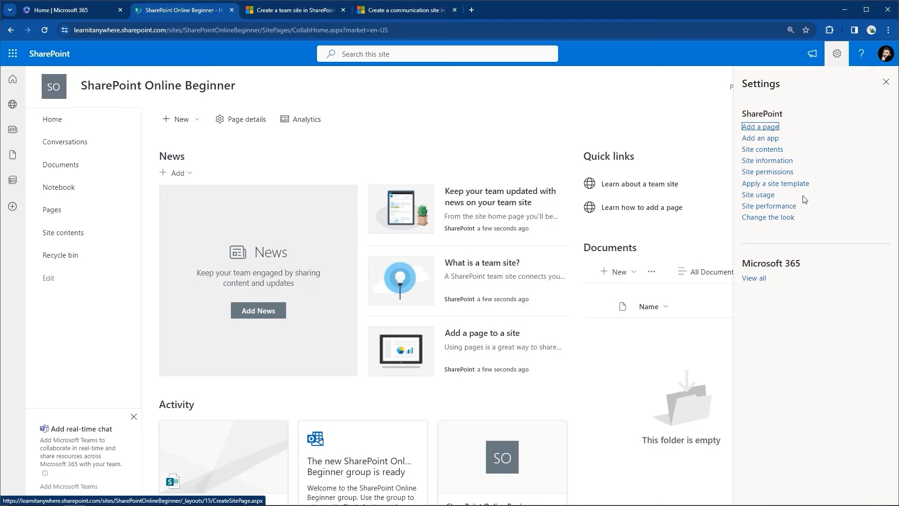
Step: Look through the Change the look and site template options without applying anything
left_click(786, 217)
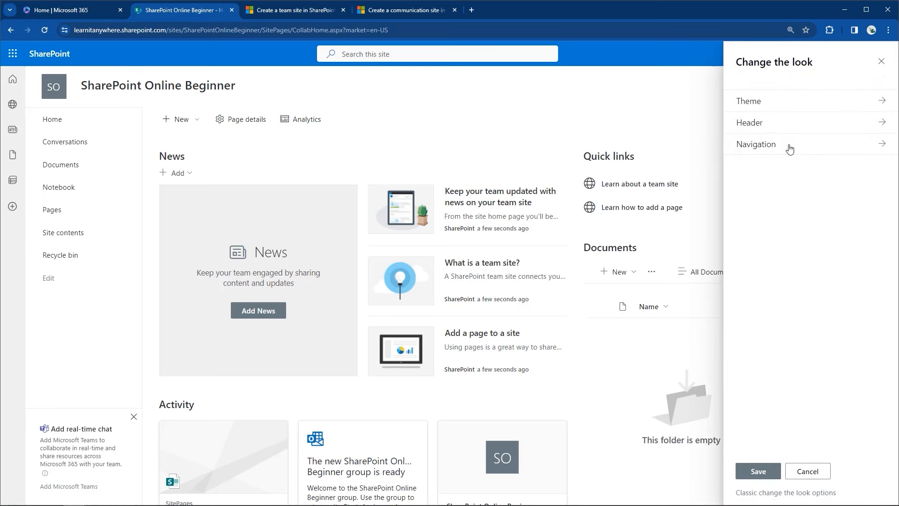
left_click(826, 472)
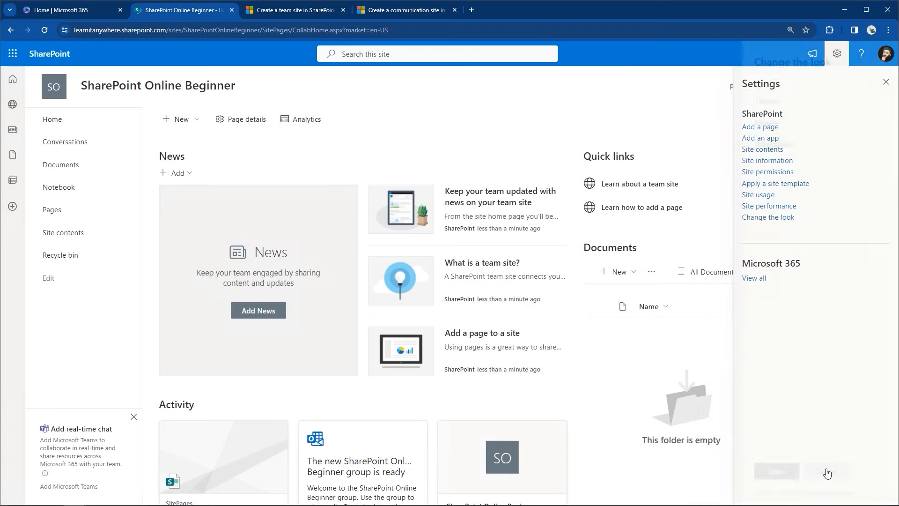
left_click(806, 184)
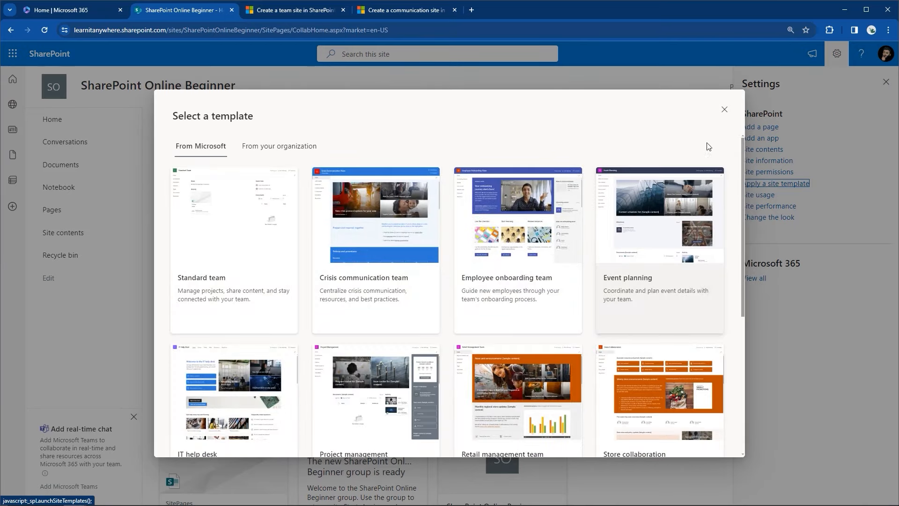
left_click(724, 109)
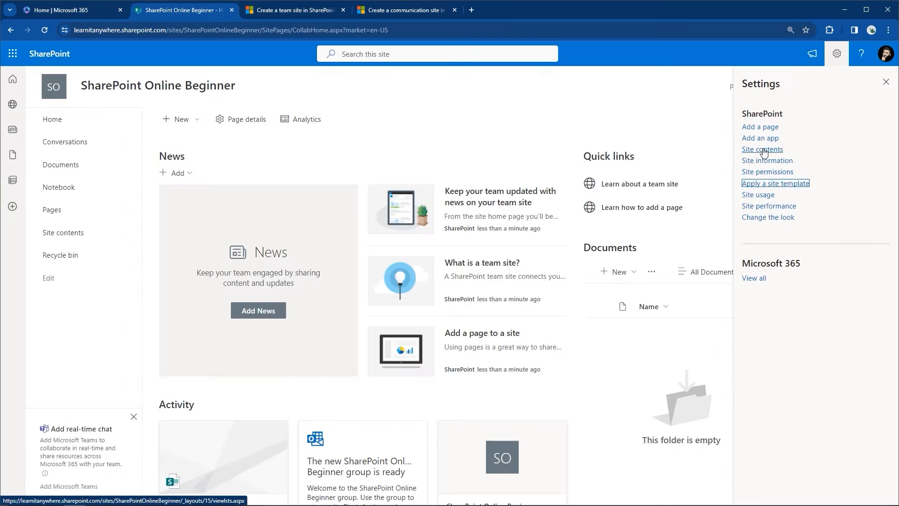
Step: Check Site information, leaving privacy as Private, cancel, and close Settings
left_click(772, 162)
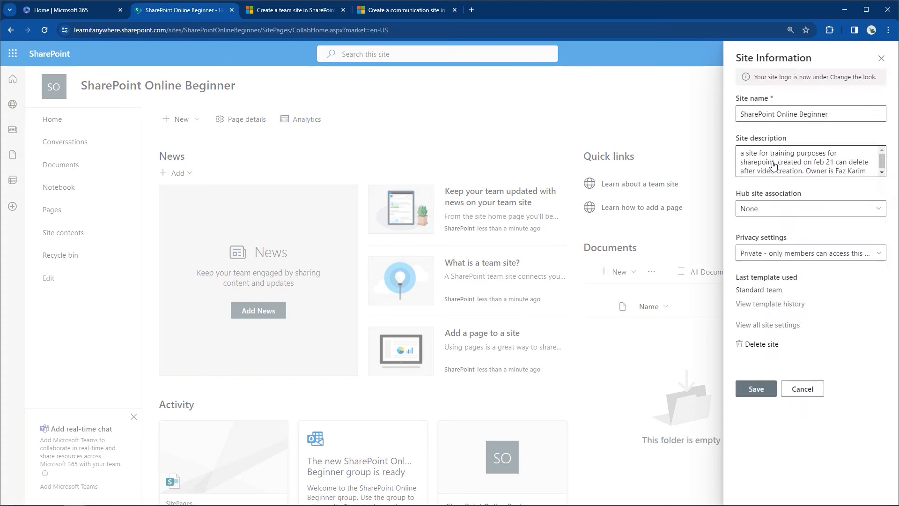
left_click(818, 254)
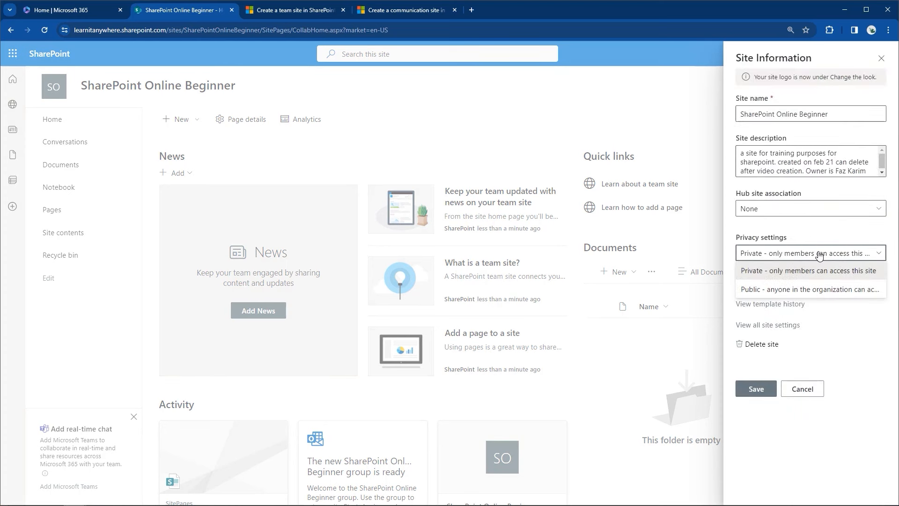
left_click(818, 255)
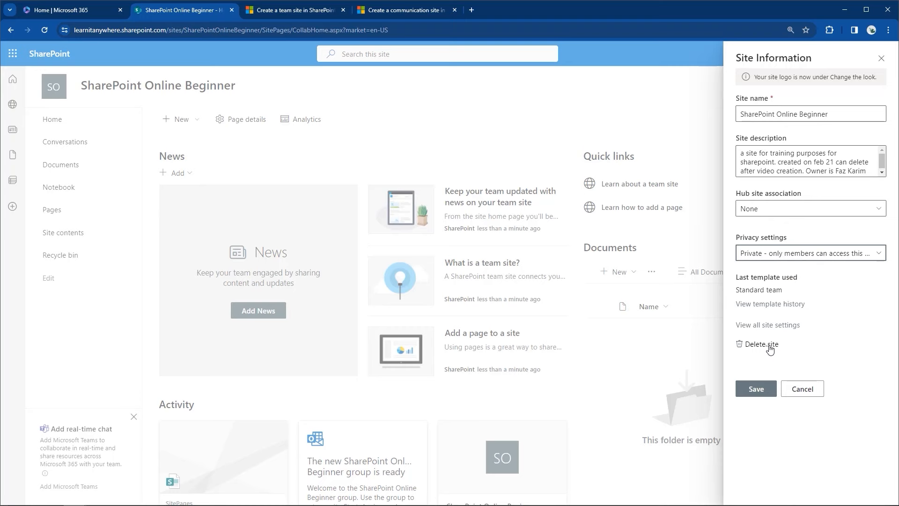
left_click(802, 388)
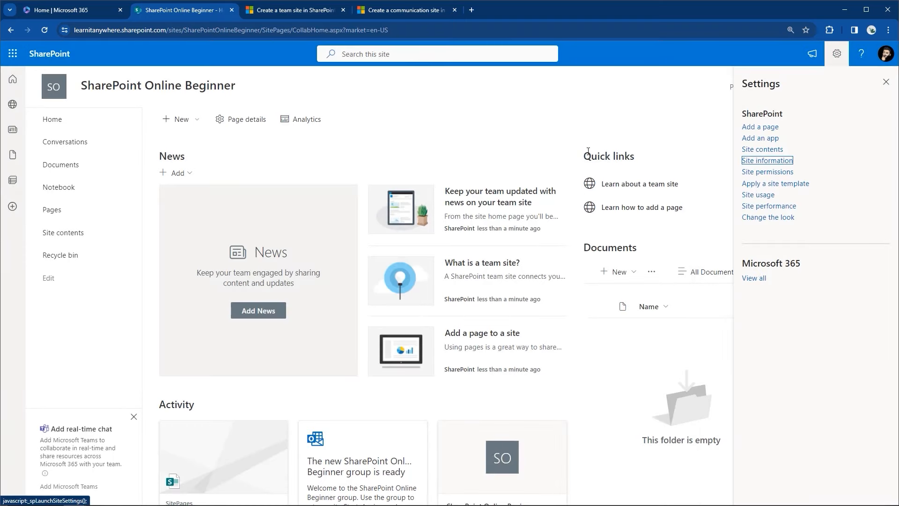
left_click(881, 84)
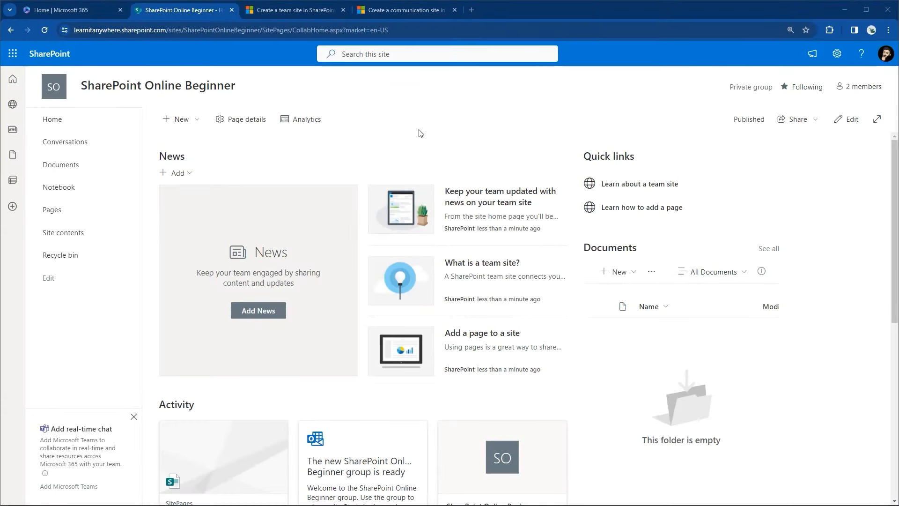
left_click(297, 50)
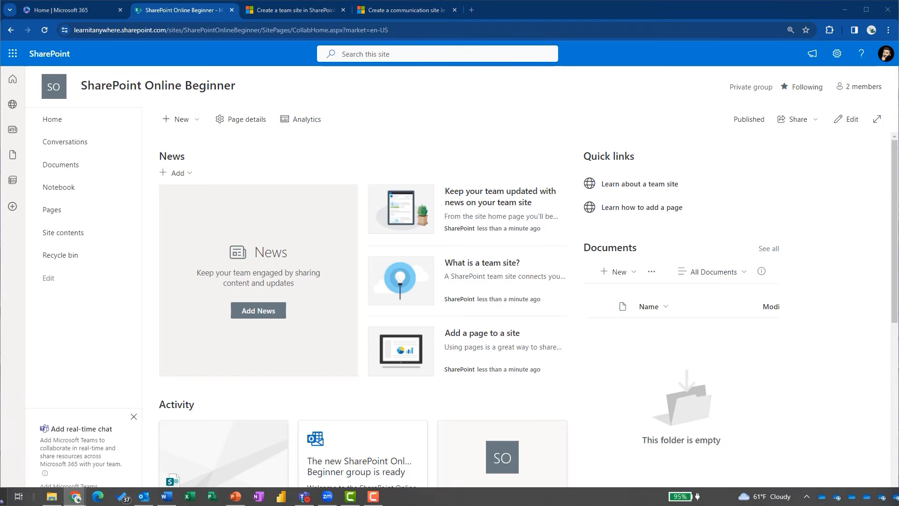
left_click(313, 153)
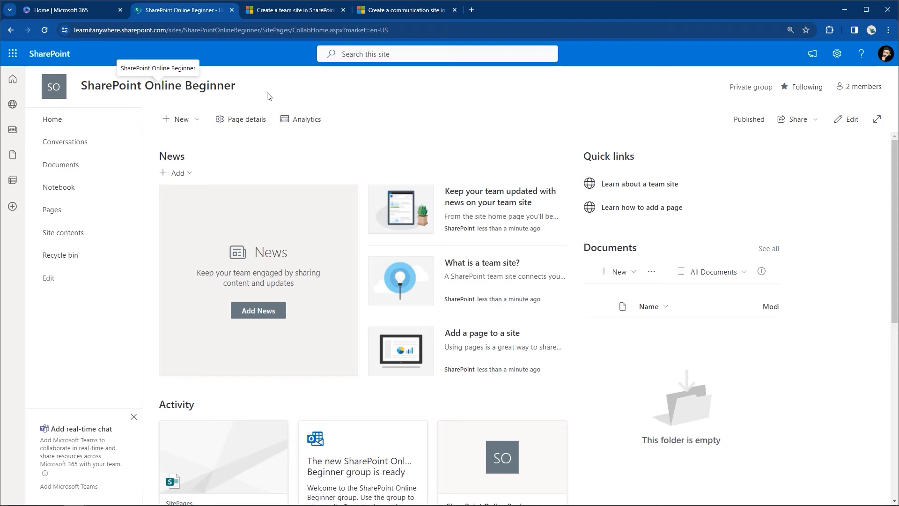
left_click(837, 55)
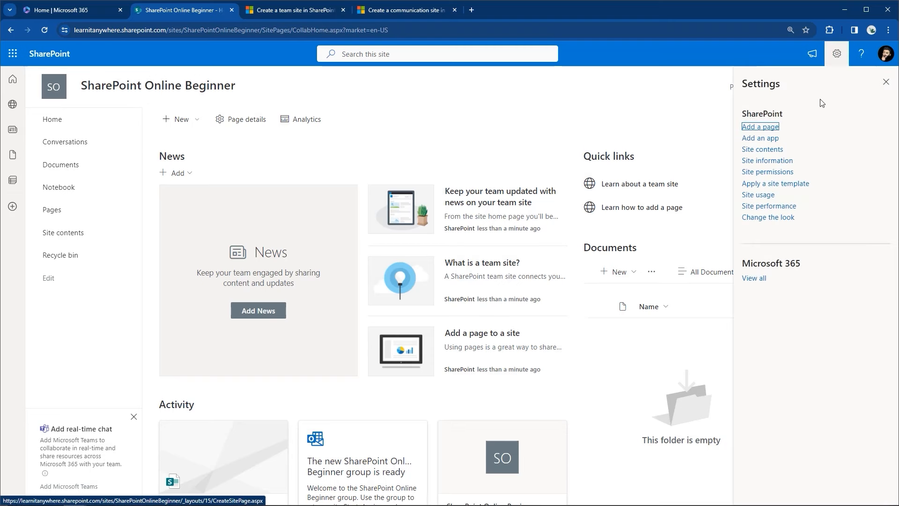
left_click(756, 218)
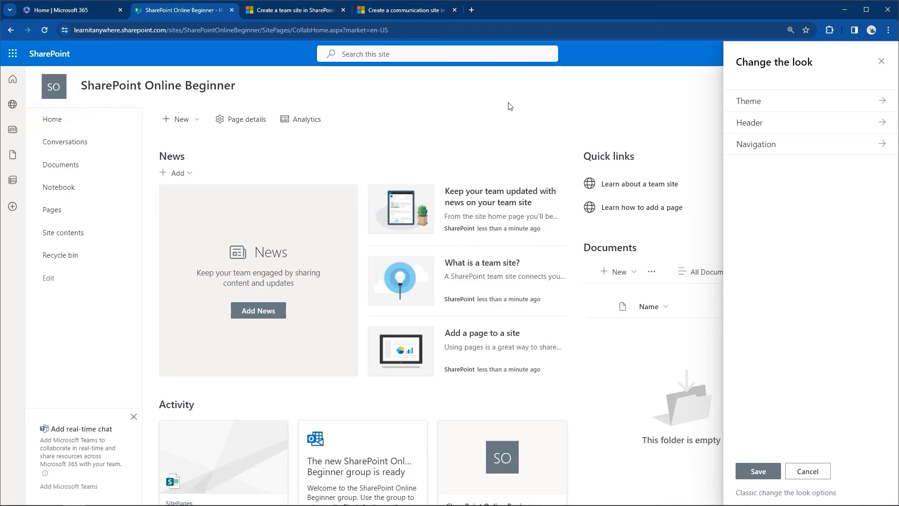
left_click(757, 149)
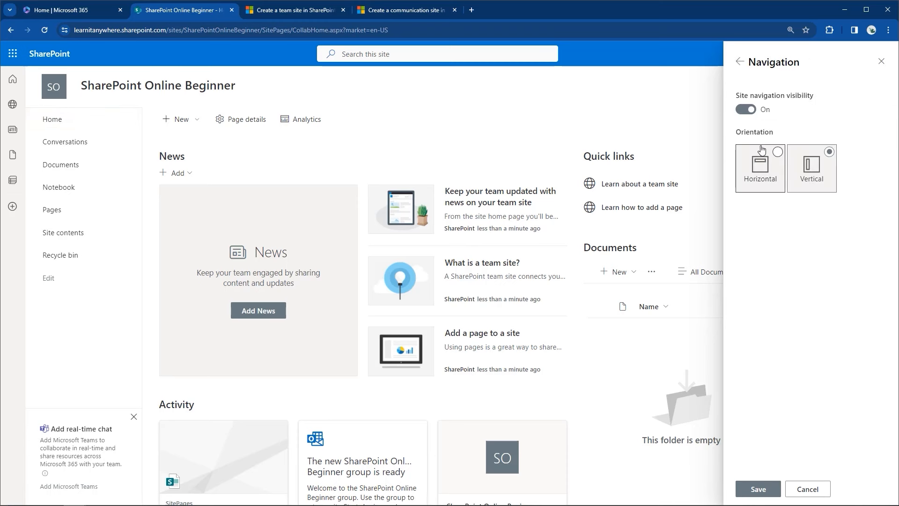
left_click(768, 157)
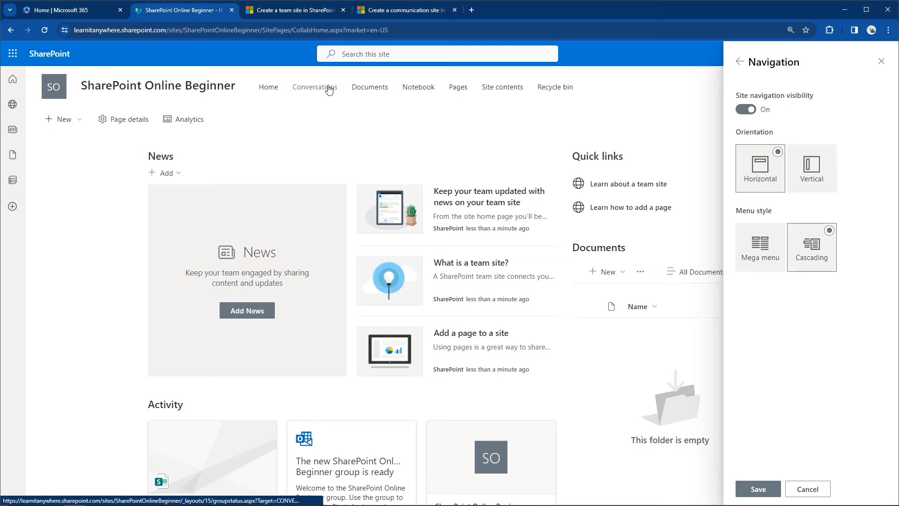
left_click(826, 156)
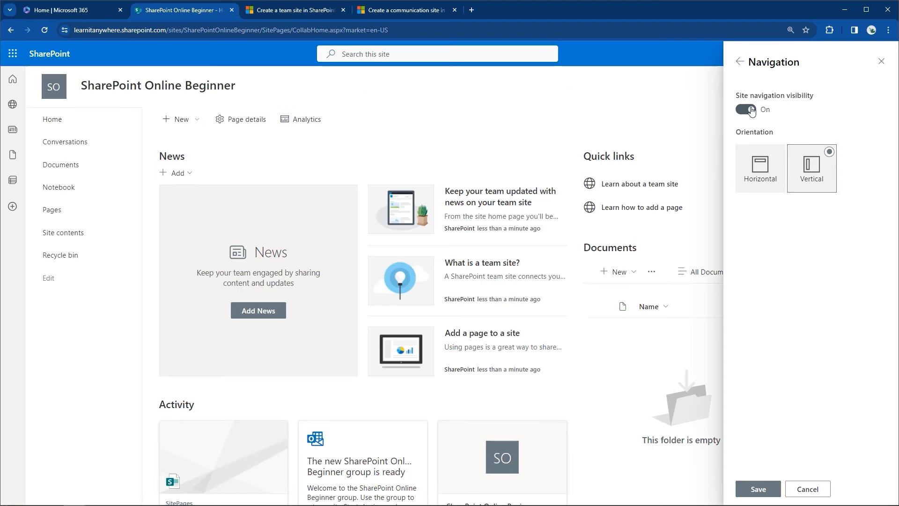
left_click(739, 61)
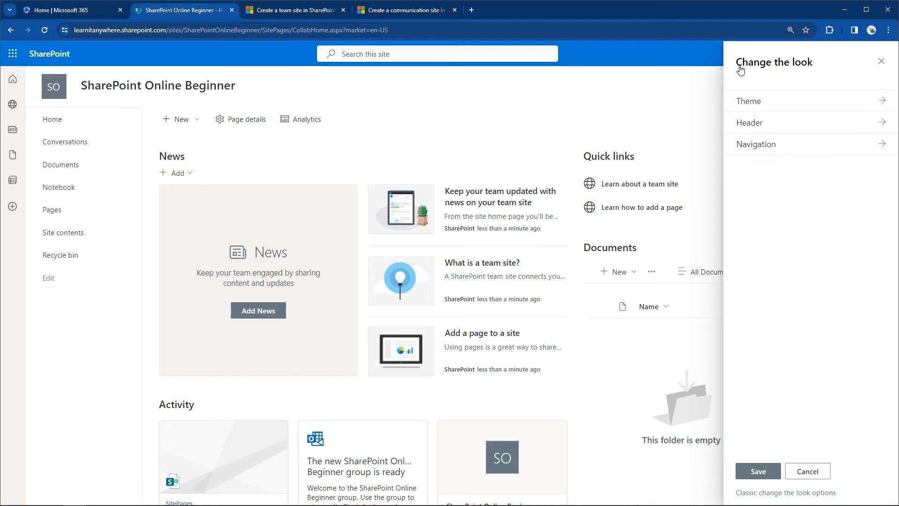
left_click(887, 68)
left_click(884, 81)
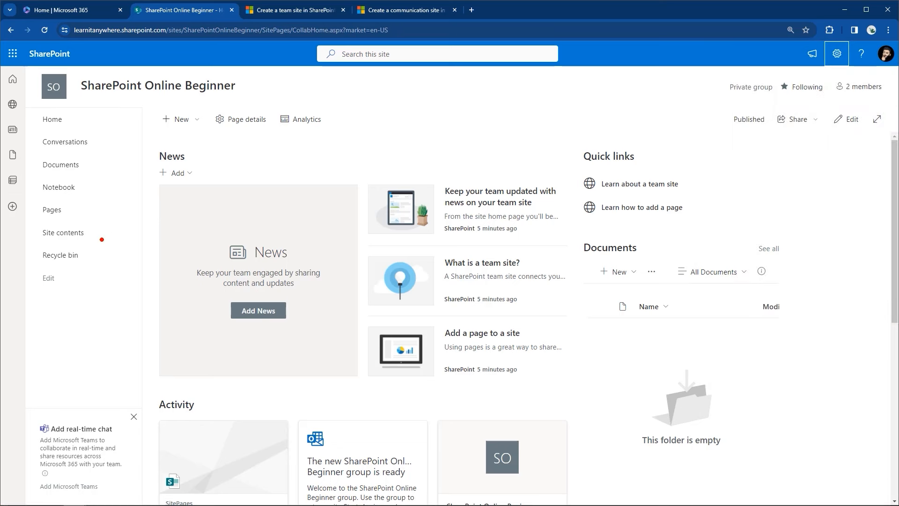
left_click_drag(33, 263, 72, 291)
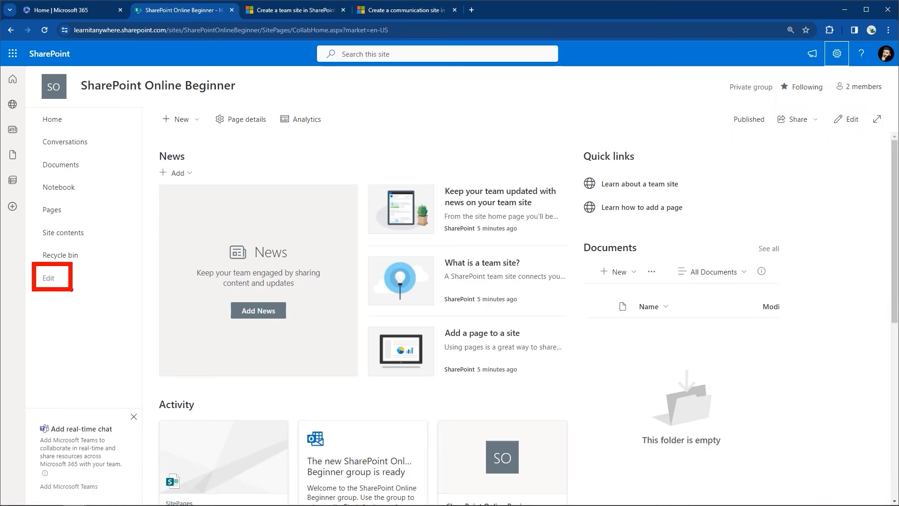
key("Escape")
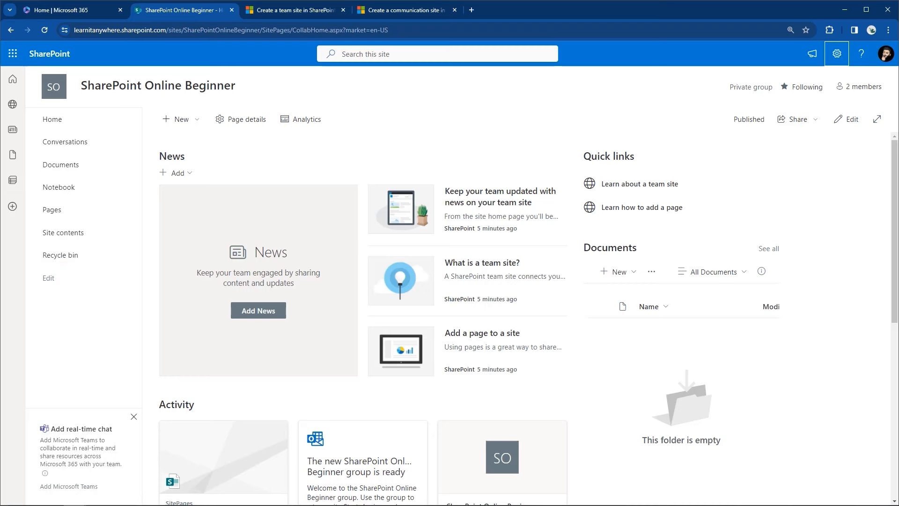
Step: Remove the Notebook and Pages links from the left navigation and save
left_click(51, 281)
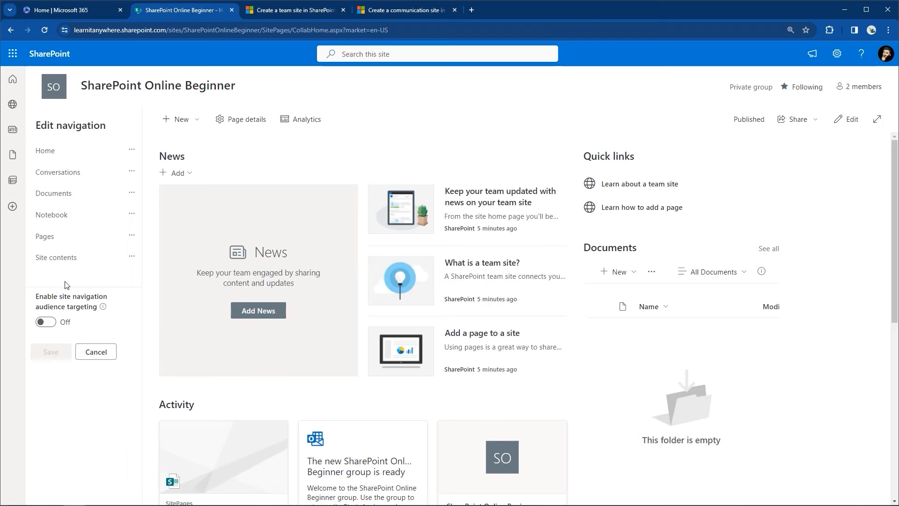
left_click(132, 257)
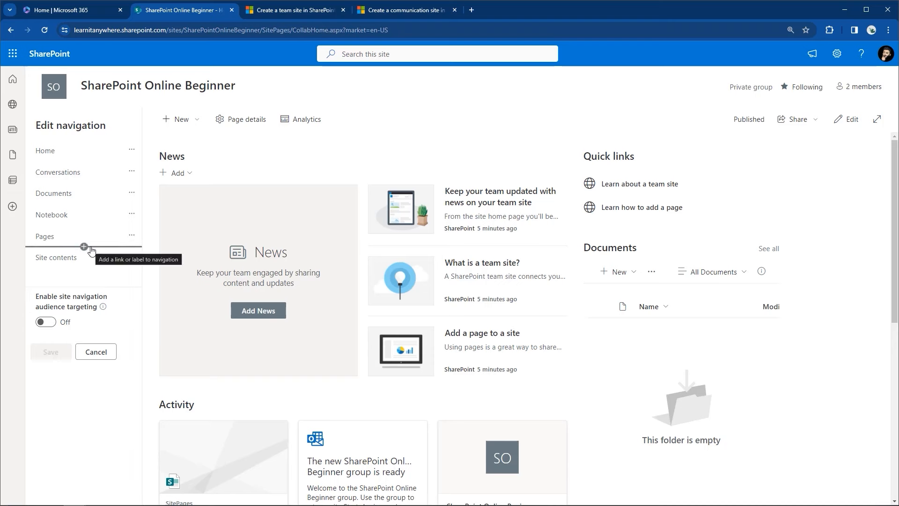
mouse_move(92, 230)
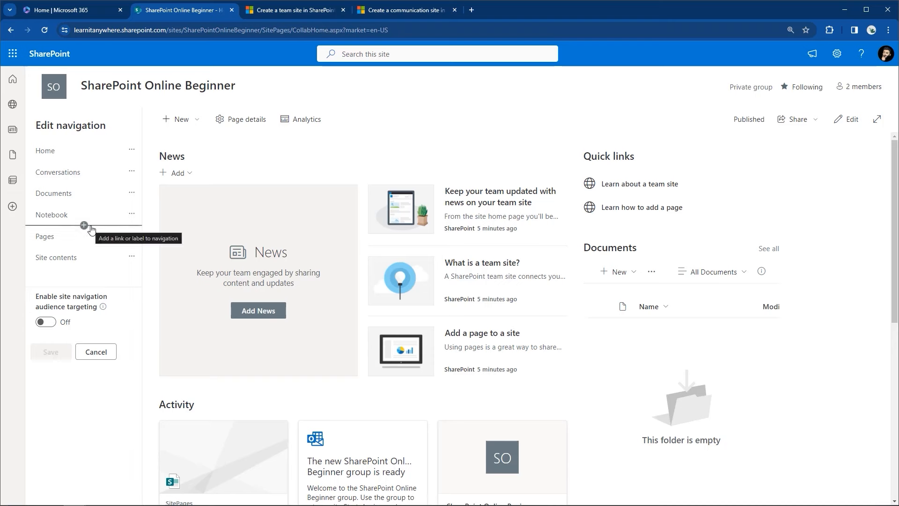
mouse_move(93, 203)
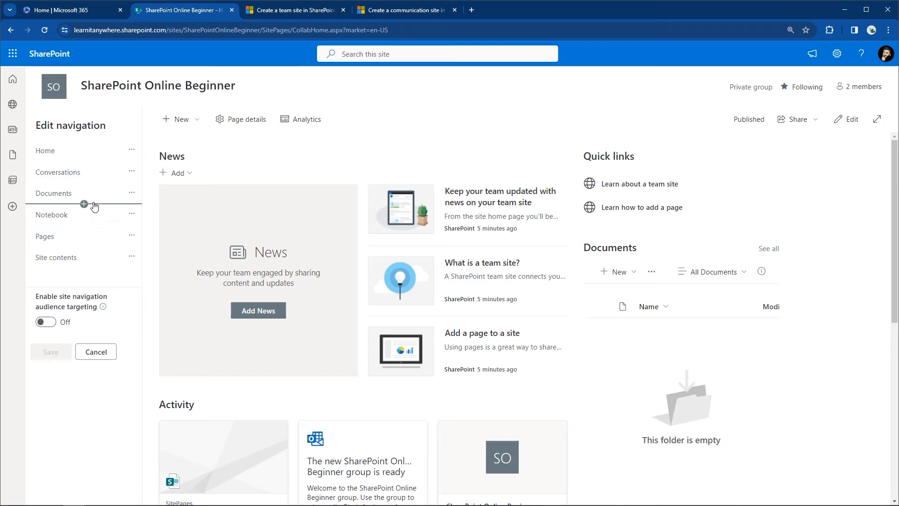
mouse_move(93, 184)
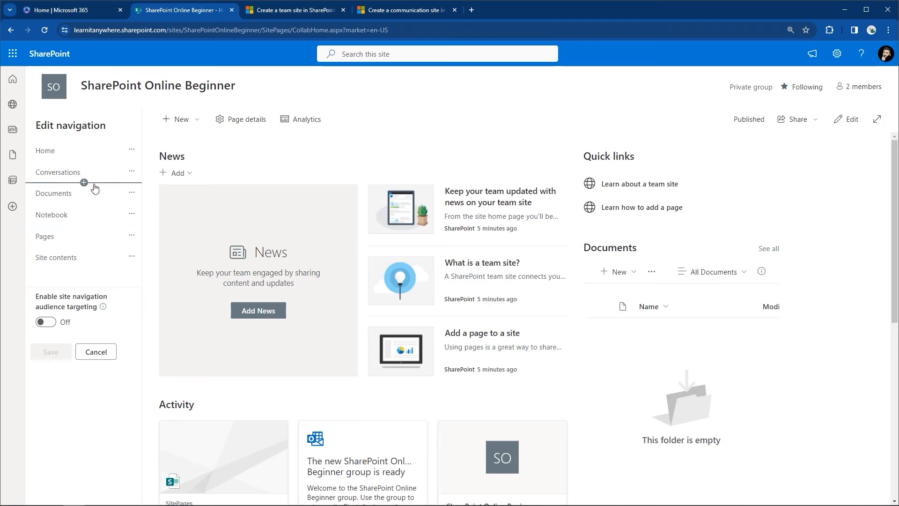
mouse_move(96, 168)
left_click(131, 213)
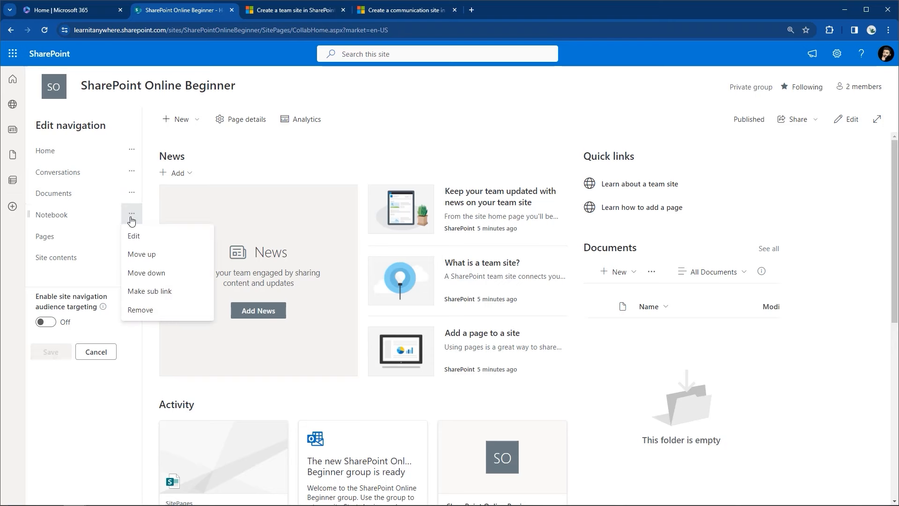
left_click(129, 309)
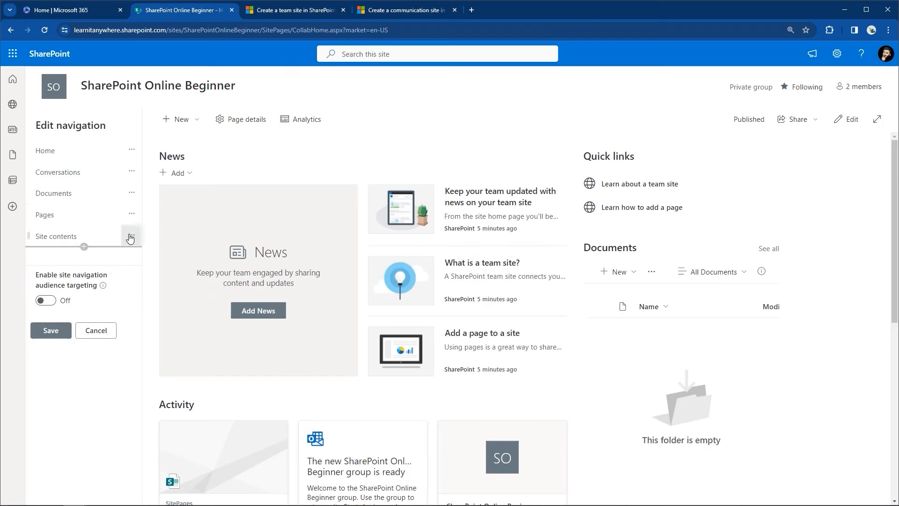
left_click(131, 216)
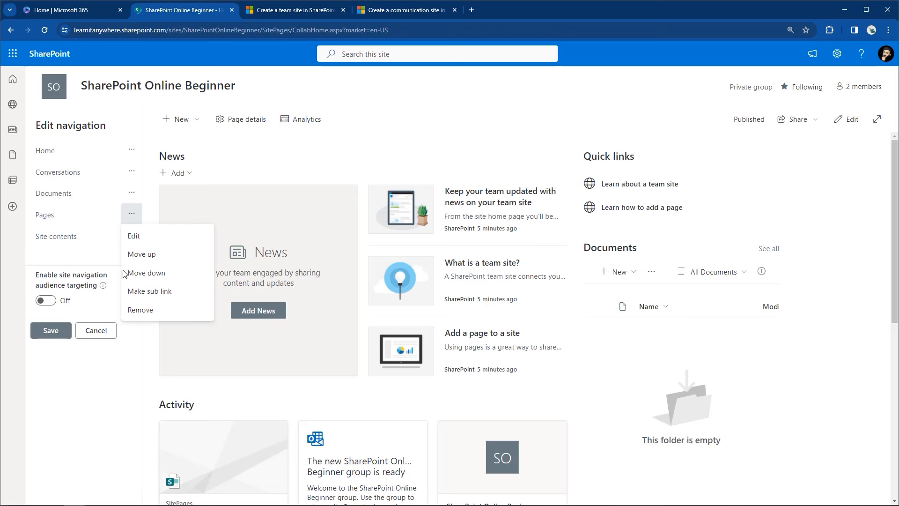
left_click(128, 309)
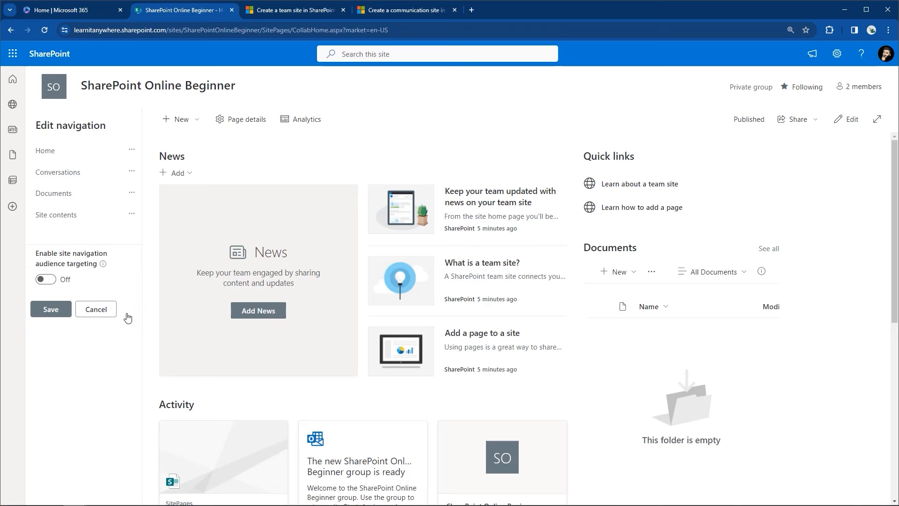
left_click(65, 317)
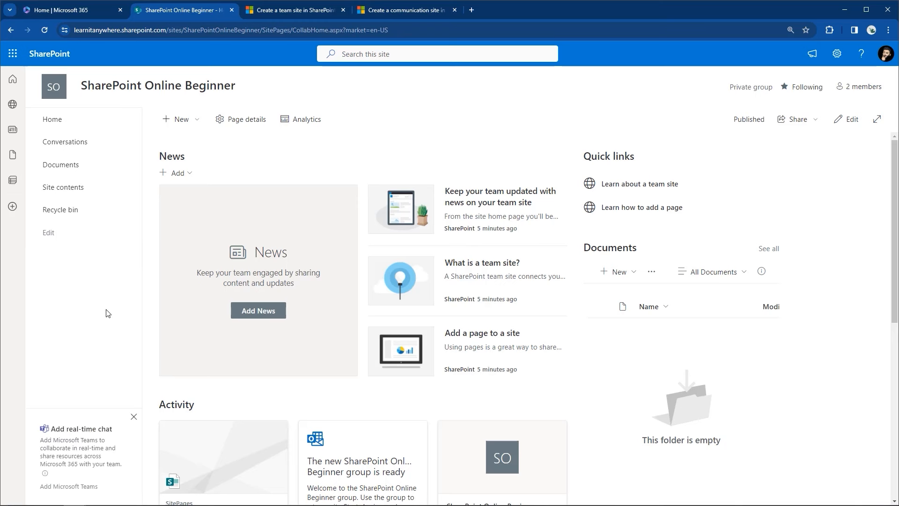
Step: Insert a Notebook item into the navigation between Documents and Site contents
left_click(52, 234)
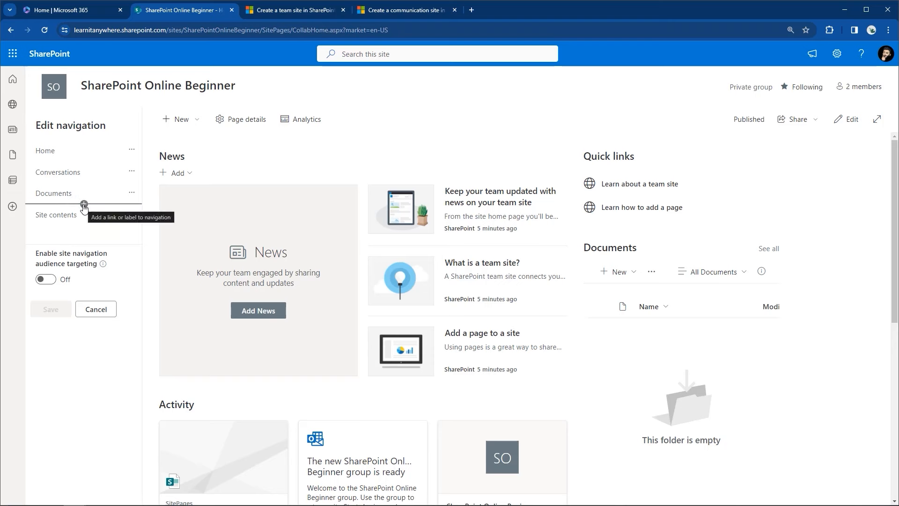
left_click(84, 205)
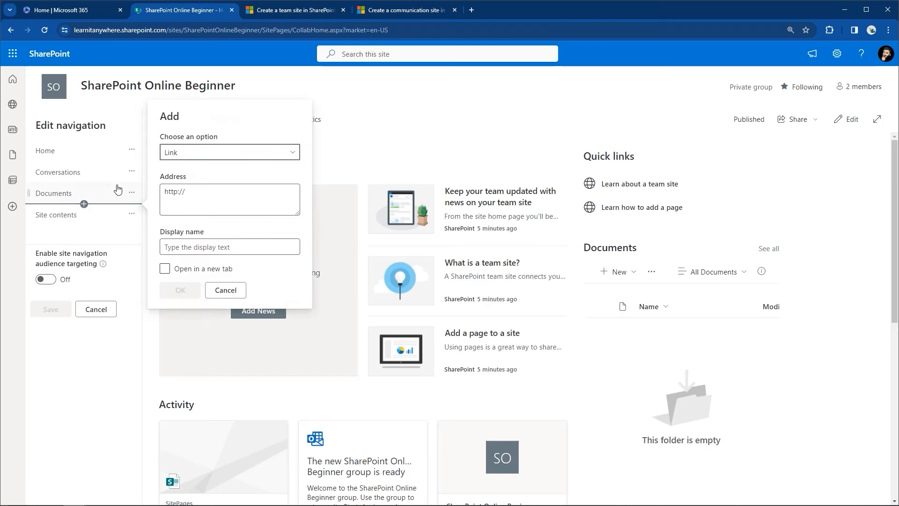
left_click(169, 159)
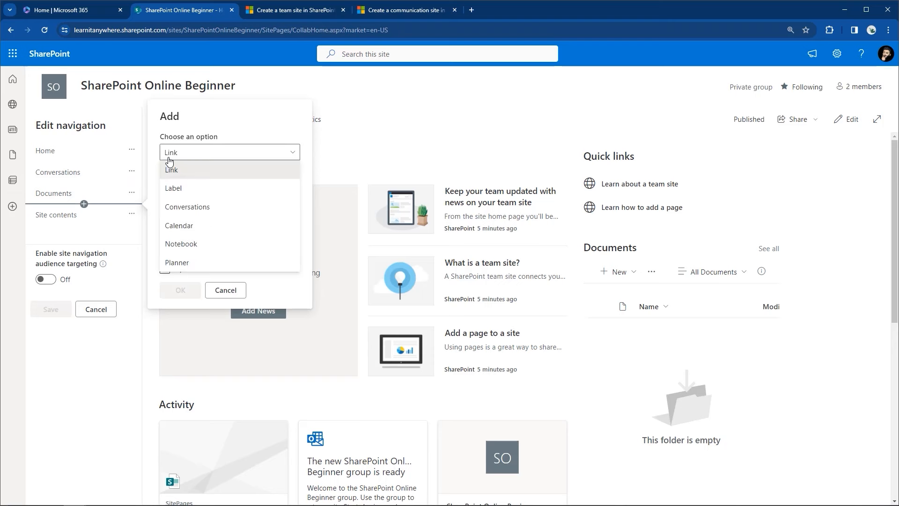
left_click(178, 243)
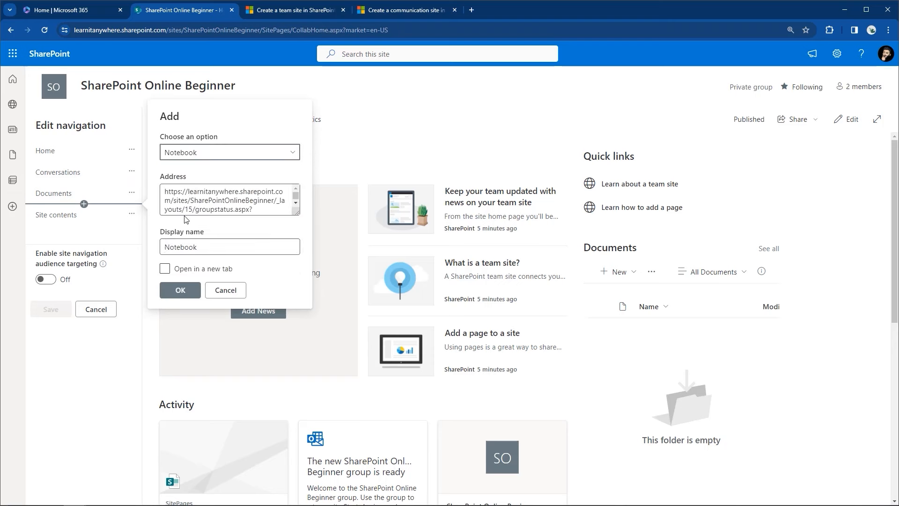
left_click(180, 290)
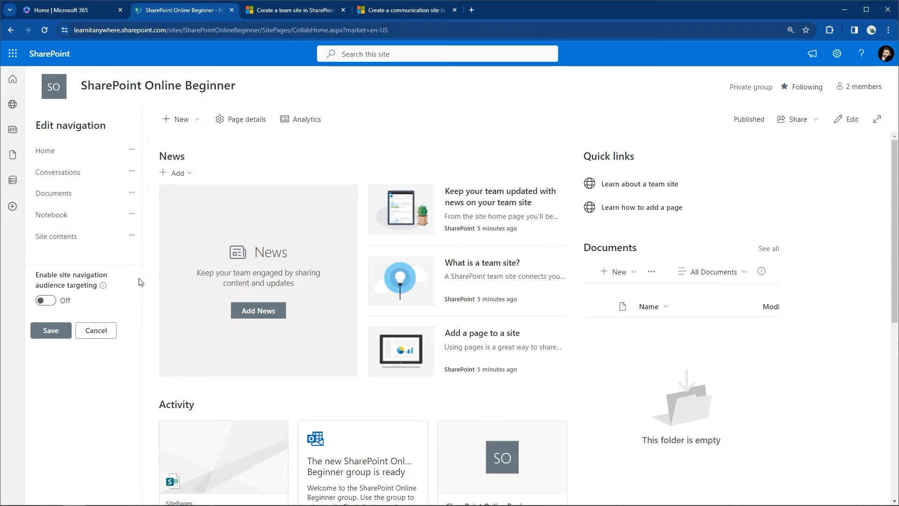
Step: Abandon a new Link item below Site contents and save the navigation with Notebook kept
mouse_move(85, 248)
left_click(85, 247)
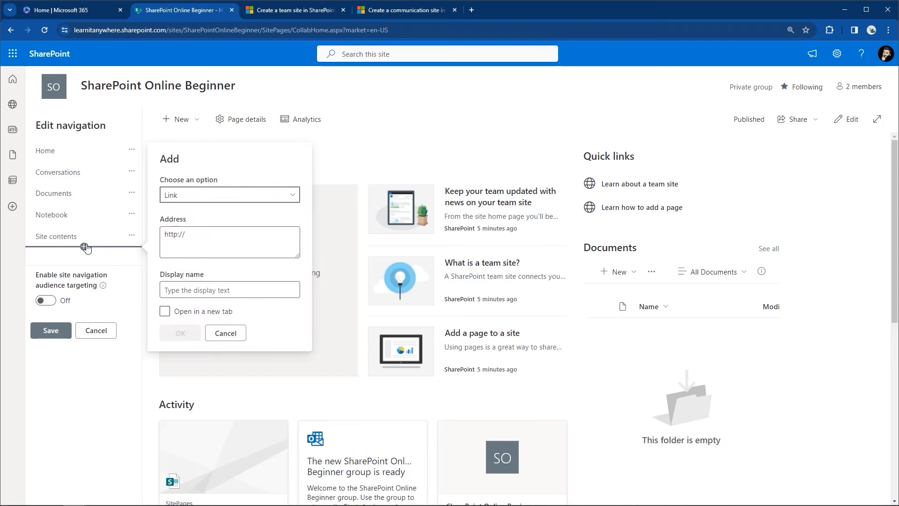
left_click(175, 198)
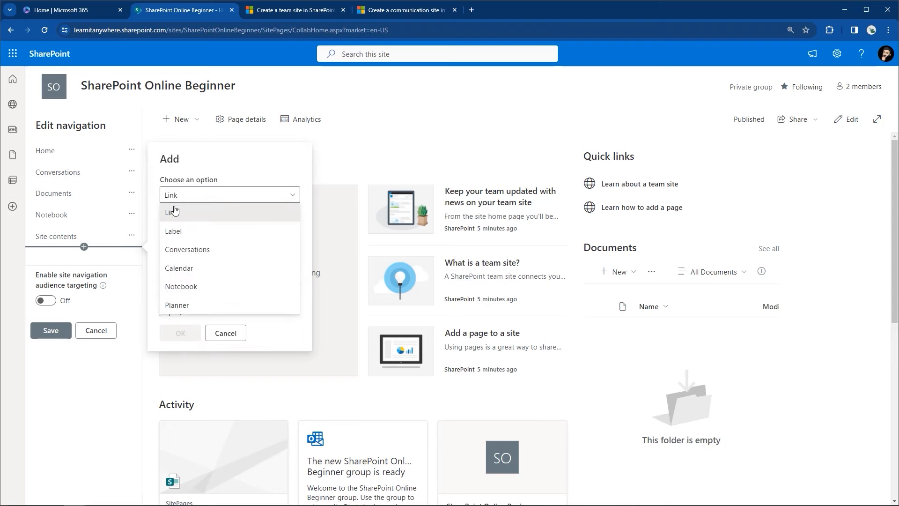
left_click(177, 196)
left_click(195, 295)
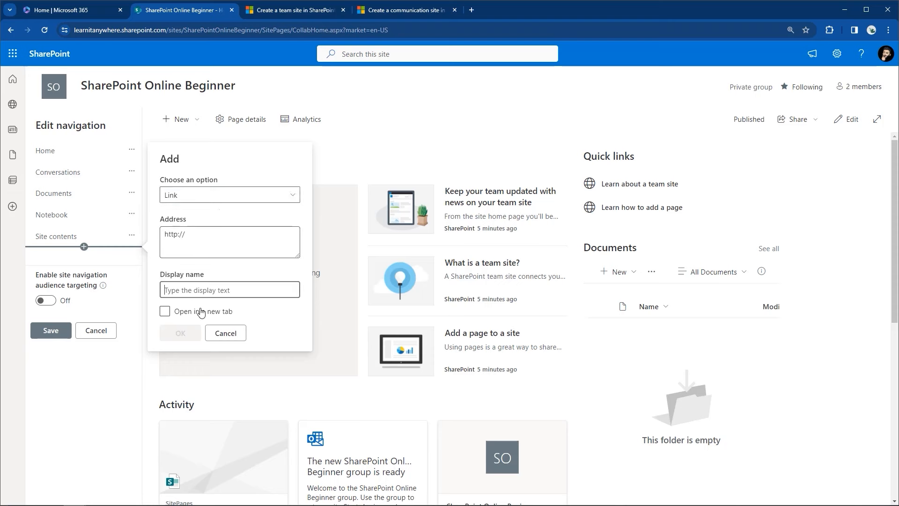
left_click(228, 333)
left_click(51, 330)
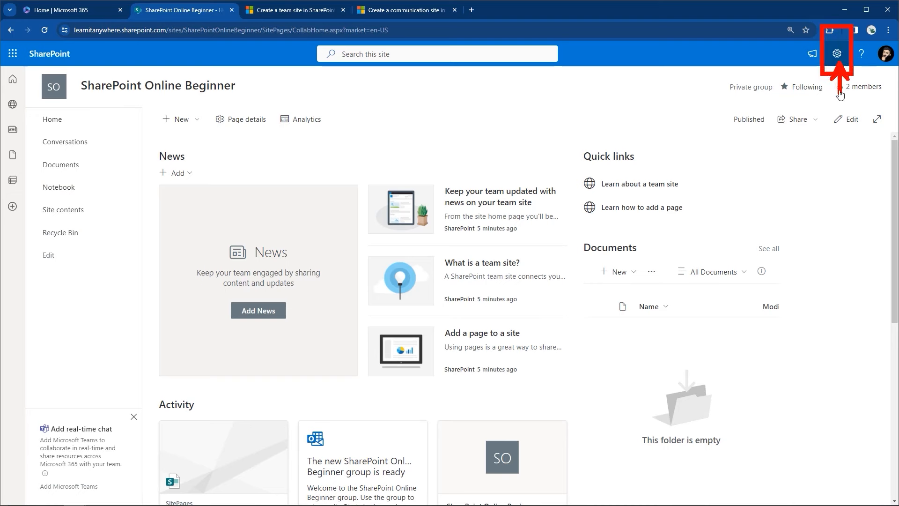
Step: Copy the Site Pages library address via Site contents, then go back to Home
left_click(837, 54)
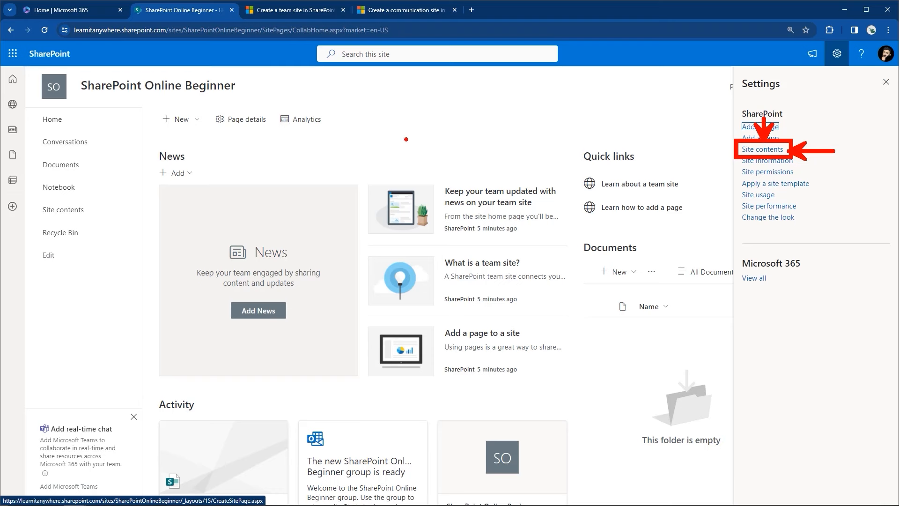
left_click(754, 150)
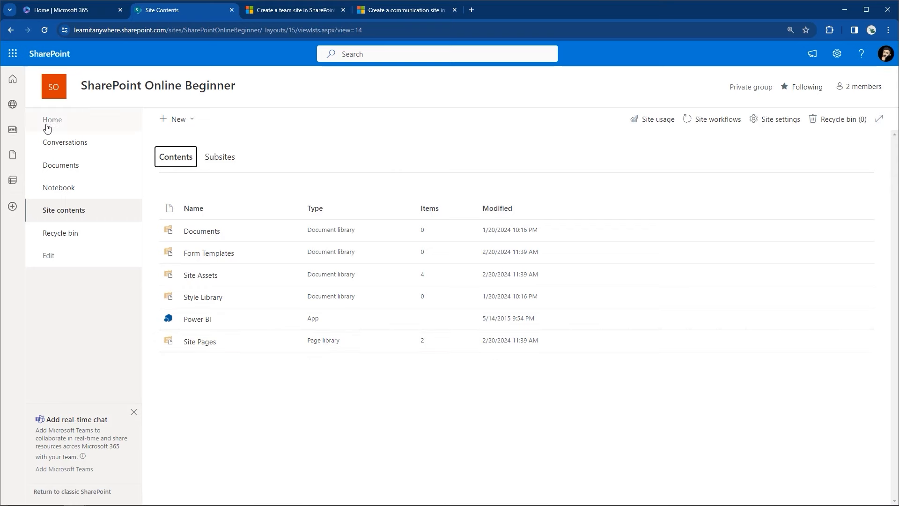
left_click(200, 342)
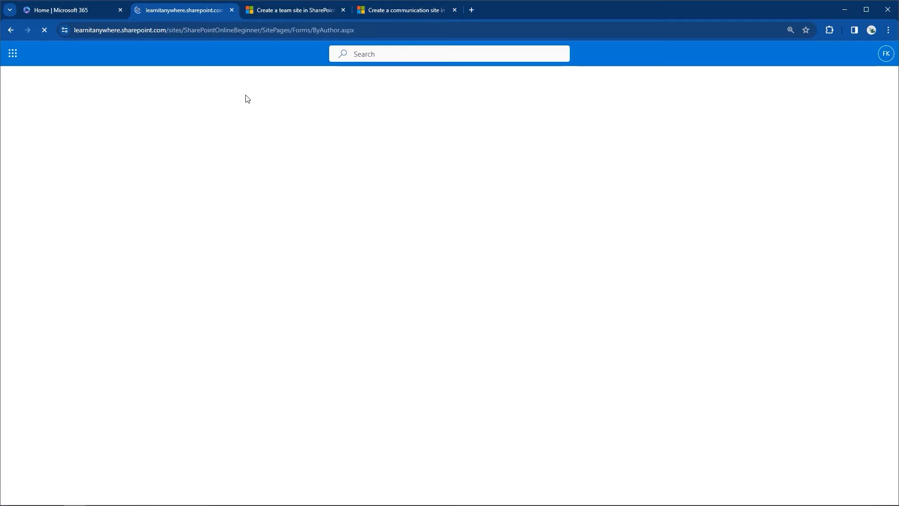
right_click(255, 29)
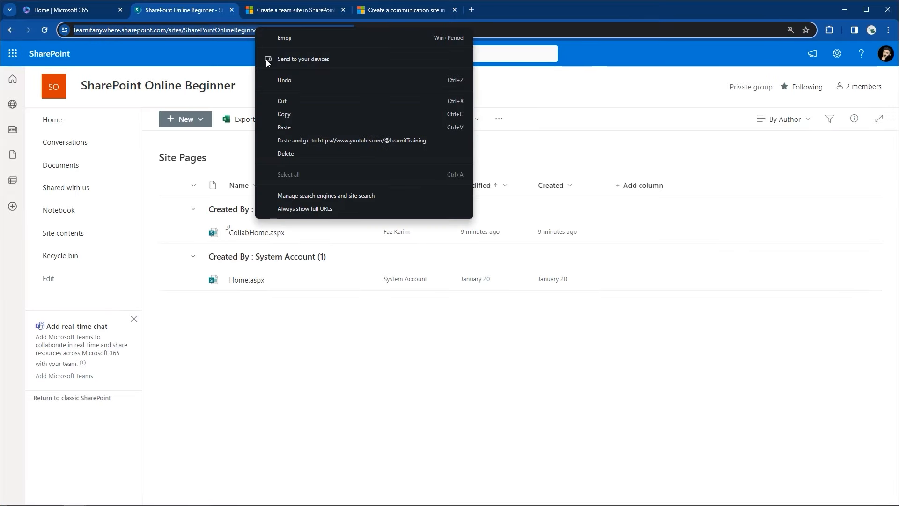
left_click(284, 113)
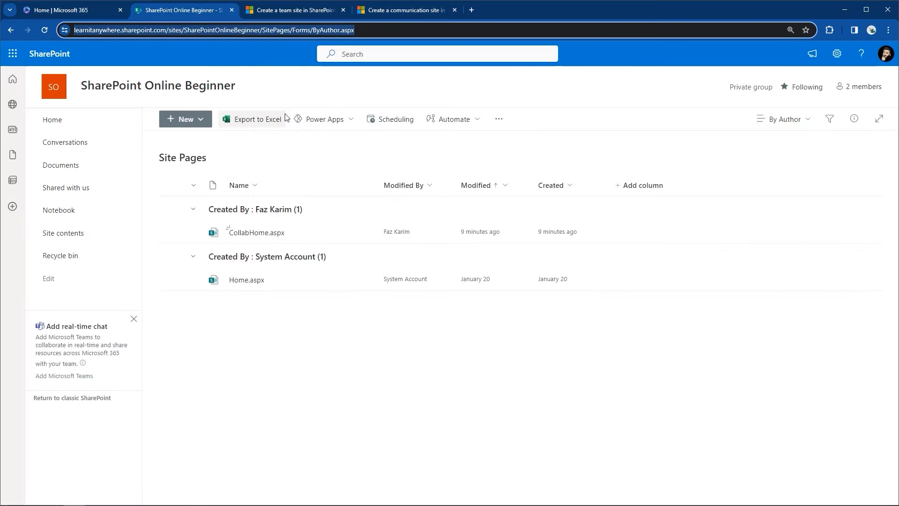
left_click(84, 130)
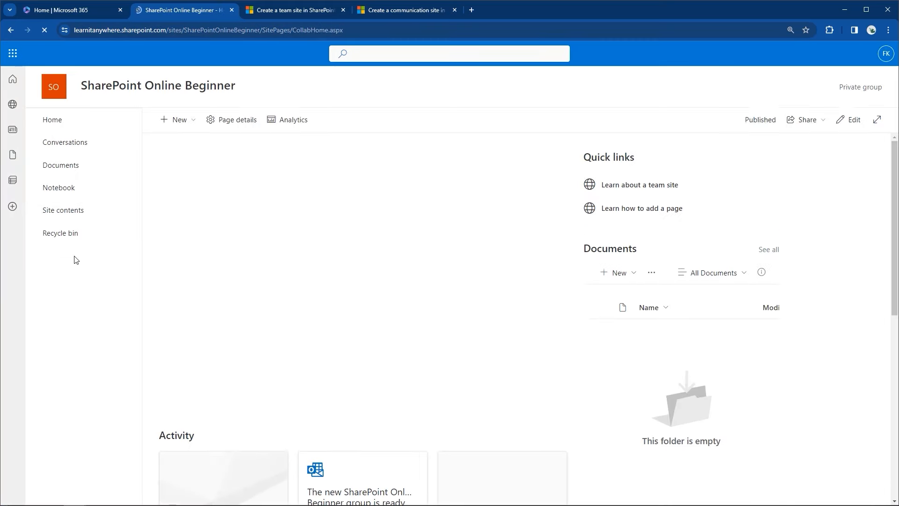
Step: Add a 'Pages' link with the pasted Site Pages address below Site contents and save
left_click(49, 255)
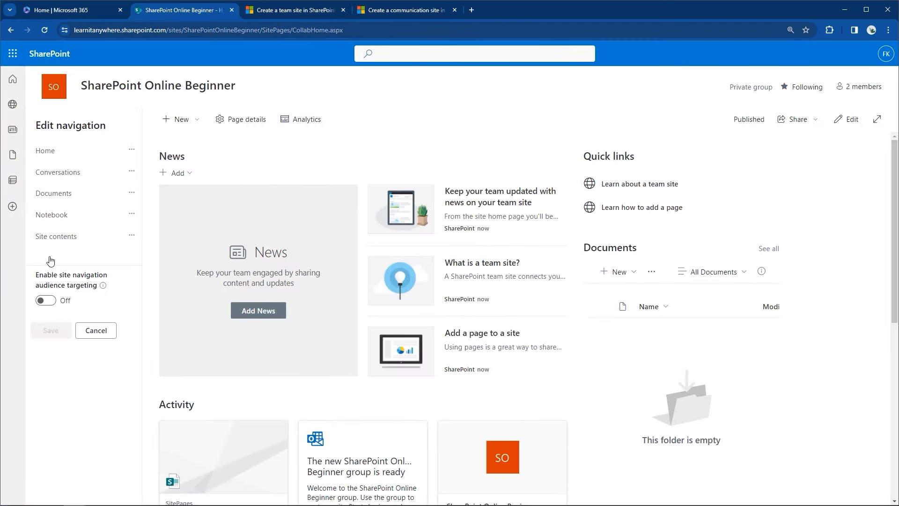
left_click(84, 247)
left_click(192, 234)
key("BackSpace")
key("BackSpace")
key("BackSpace")
key("BackSpace")
key("BackSpace")
key("BackSpace")
key("ctrl+v")
left_click(187, 293)
type("Pag")
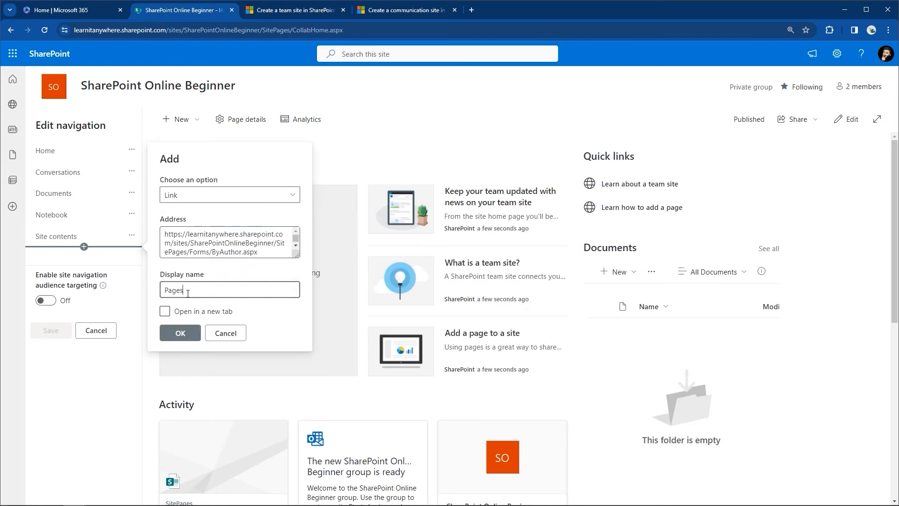
left_click(181, 333)
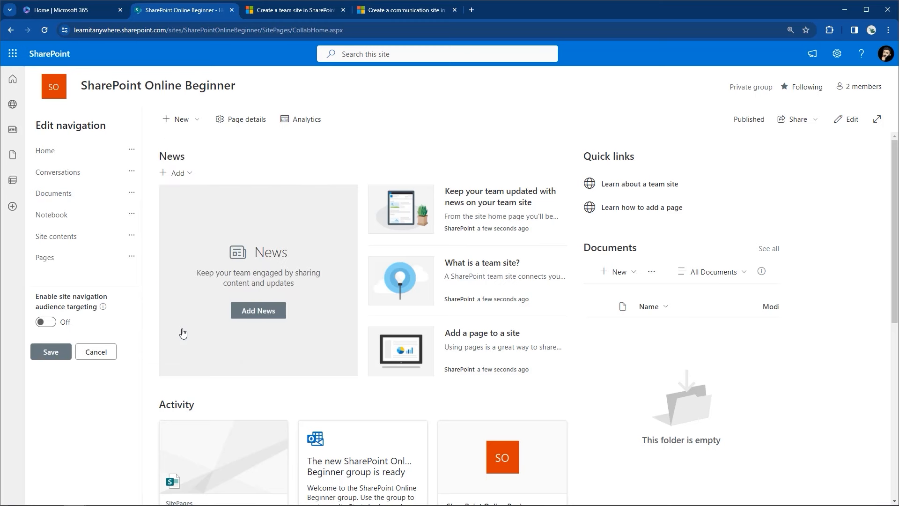
left_click(57, 352)
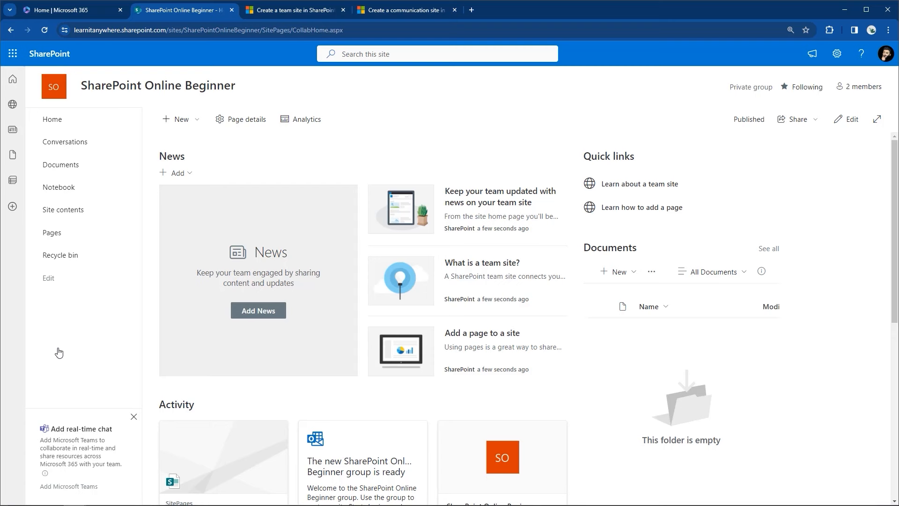
Step: Insert a Label item named 'Useful Links' below Pages in the navigation editor
left_click(45, 282)
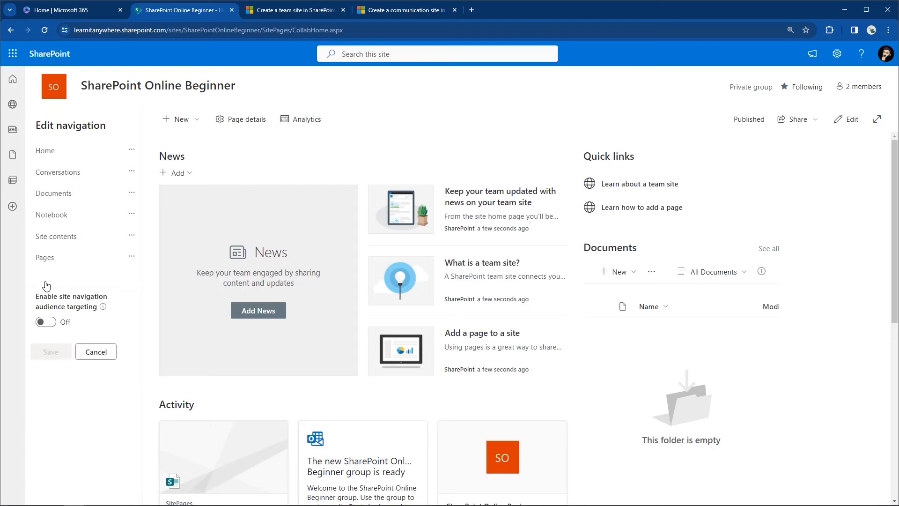
left_click(84, 268)
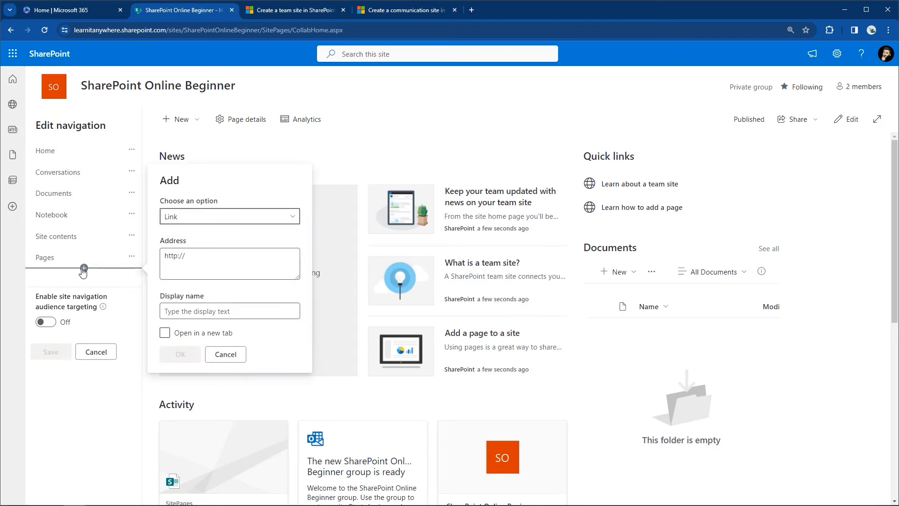
left_click(165, 220)
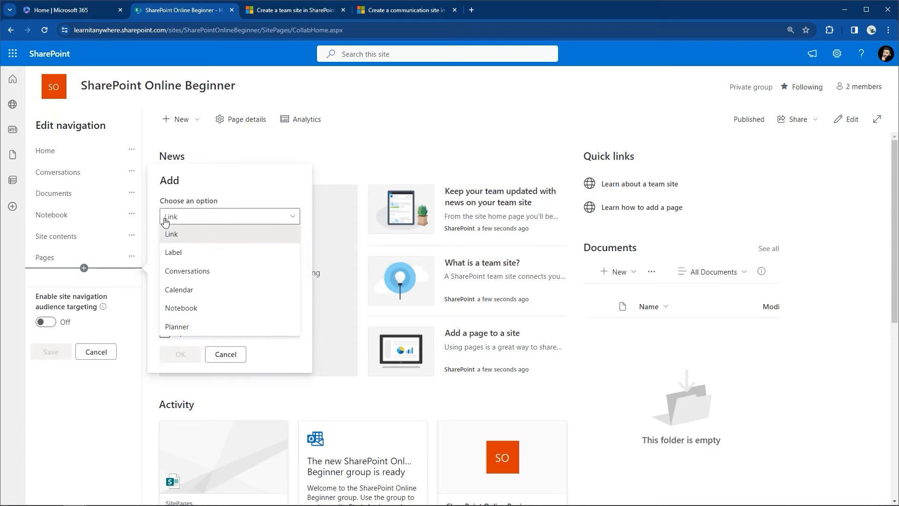
left_click(174, 251)
left_click(186, 311)
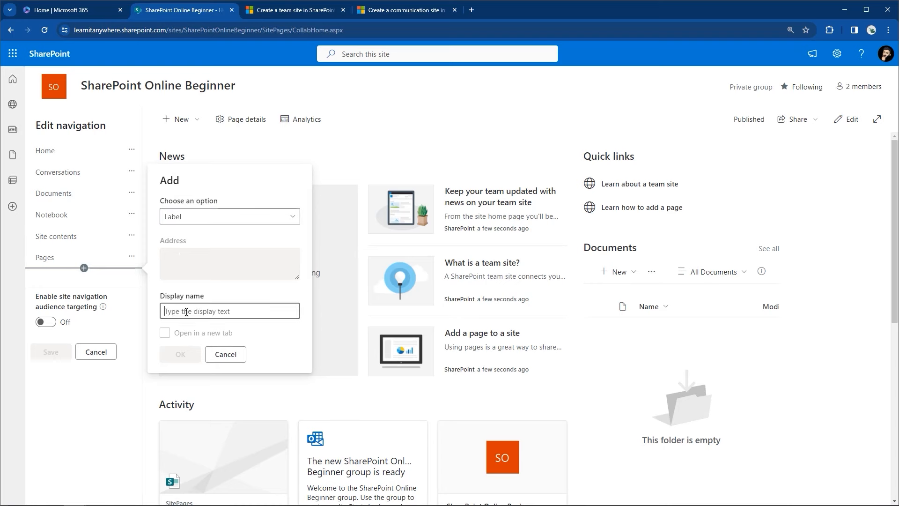
type("Useful Links")
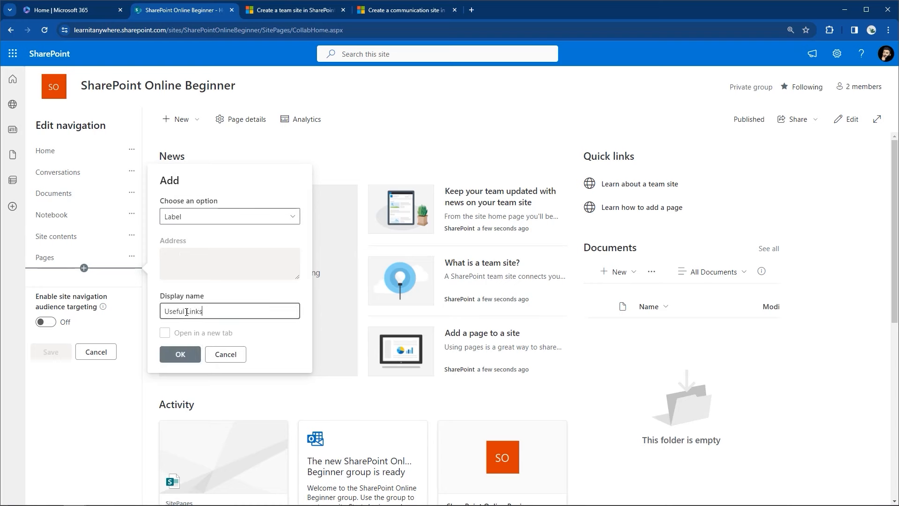
left_click(185, 357)
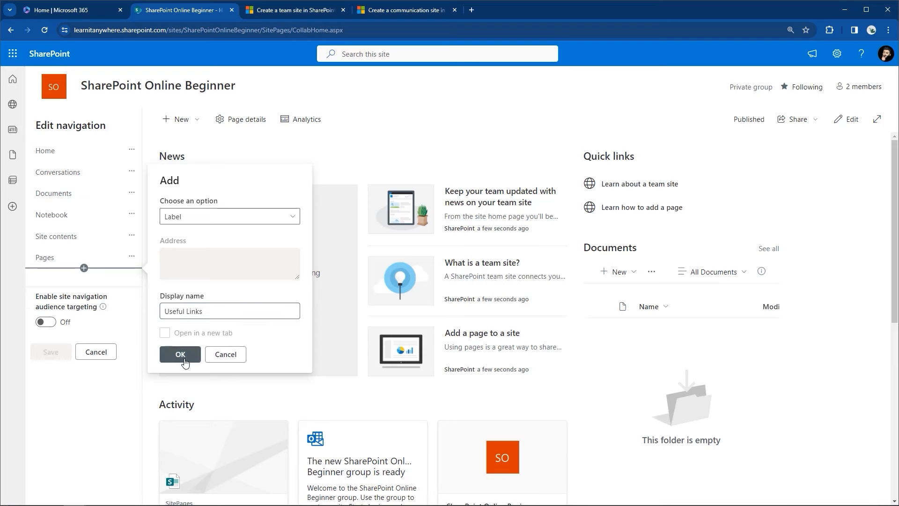
Step: Move the Useful Links label up and make Home, Conversations and Documents its sub links
left_click_drag(69, 279, 67, 145)
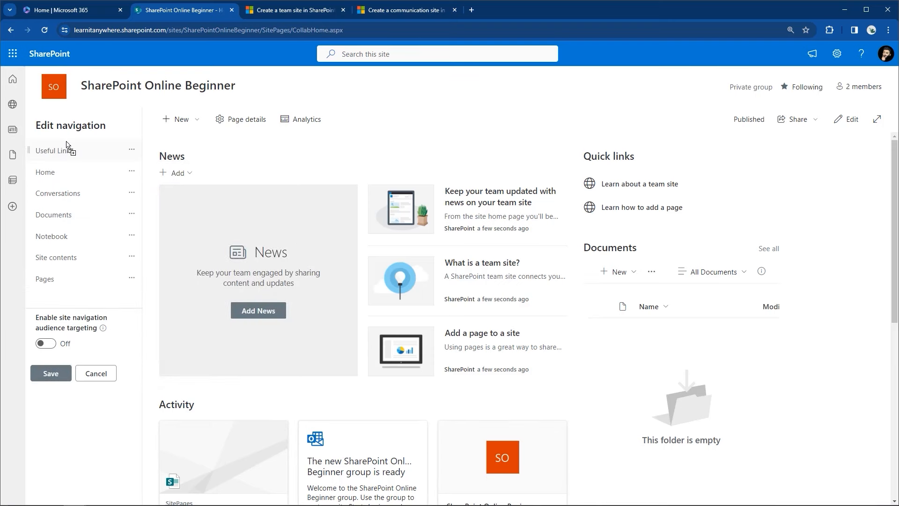
left_click(132, 174)
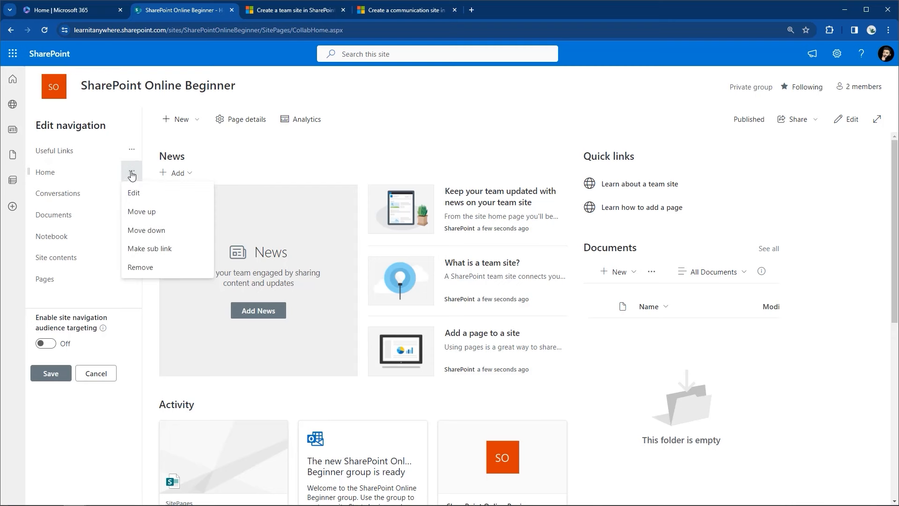
left_click(176, 256)
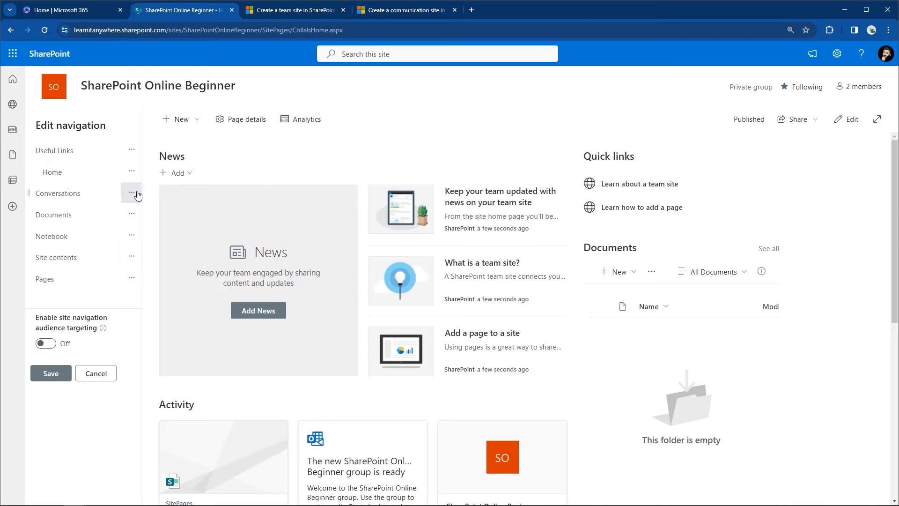
left_click(132, 193)
left_click(158, 271)
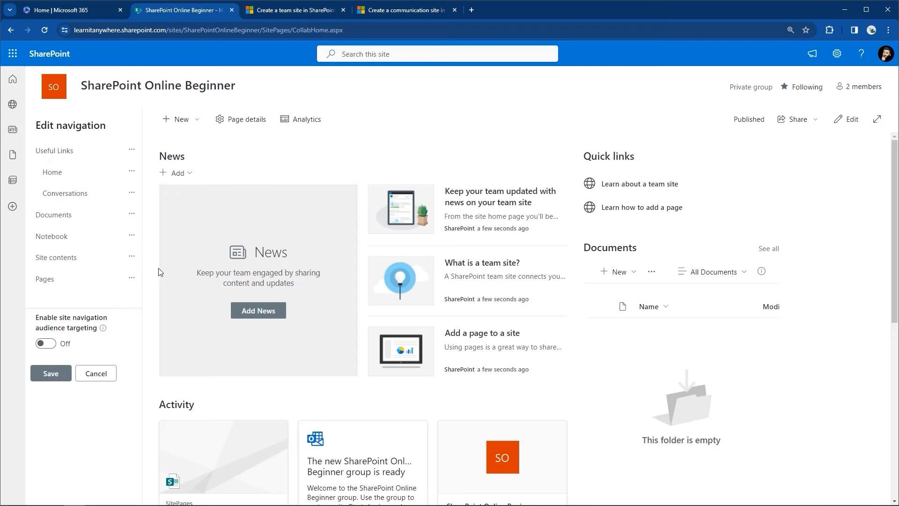
left_click(132, 214)
left_click(162, 292)
Step: Nest Notebook, Site contents and Pages under Useful Links too, then save the navigation
left_click(131, 235)
left_click(170, 318)
left_click(132, 256)
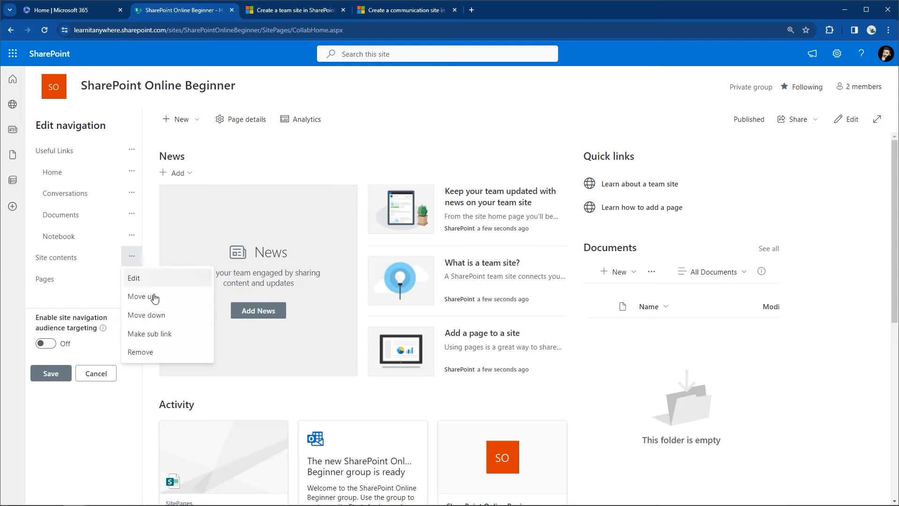
left_click(178, 334)
left_click(132, 278)
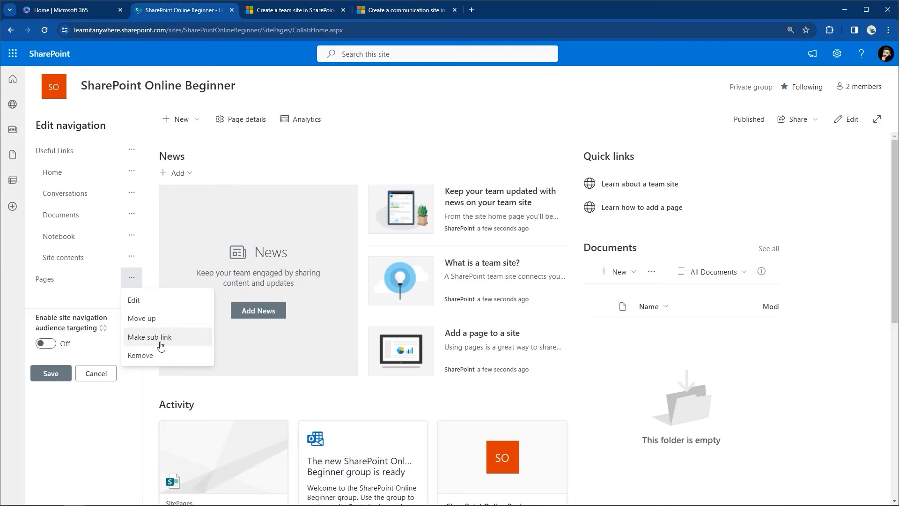
left_click(160, 340)
left_click(50, 372)
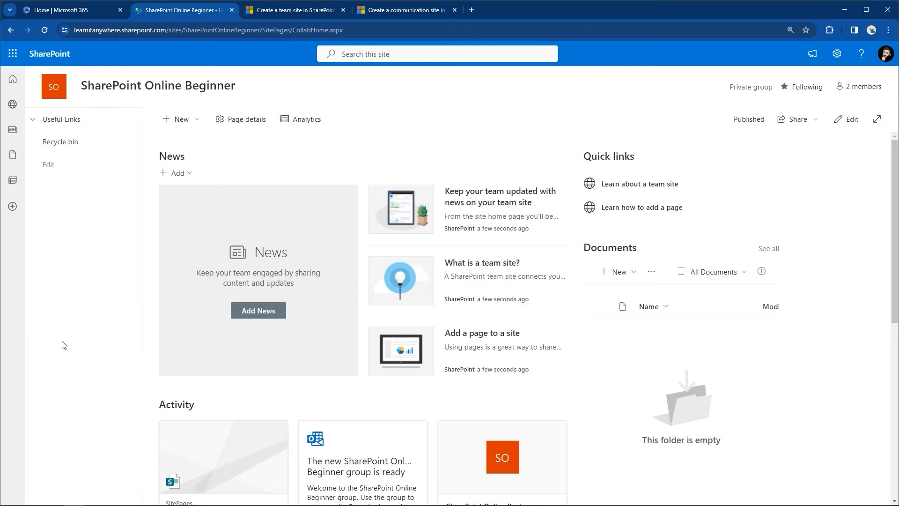
left_click(33, 120)
left_click(33, 121)
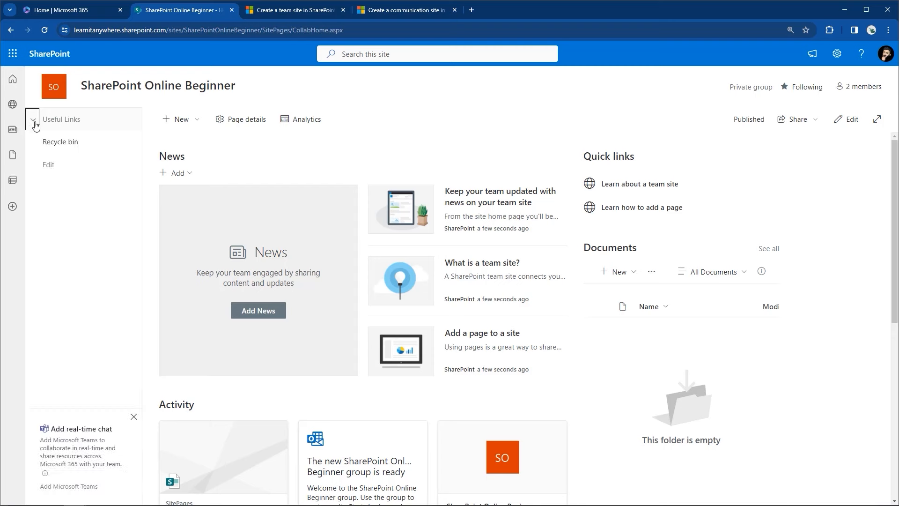
left_click(33, 122)
left_click(34, 123)
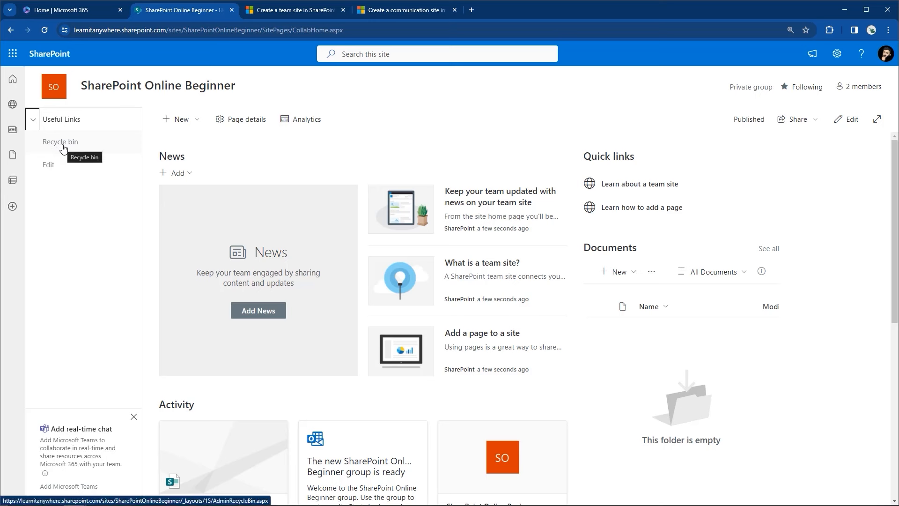
left_click(47, 165)
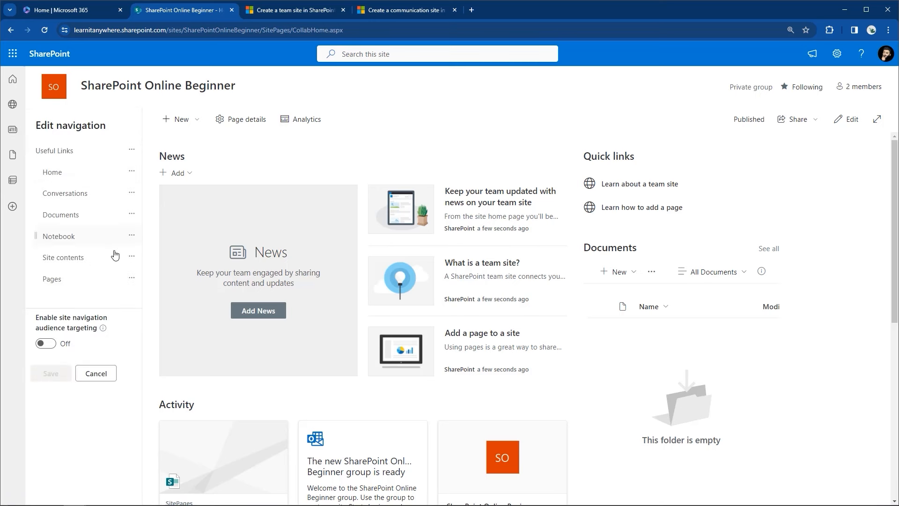
mouse_move(100, 295)
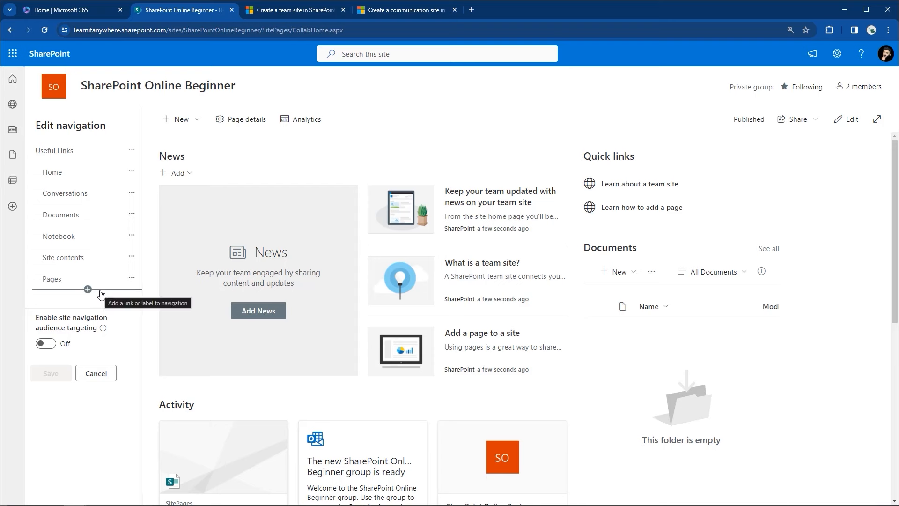
left_click(90, 376)
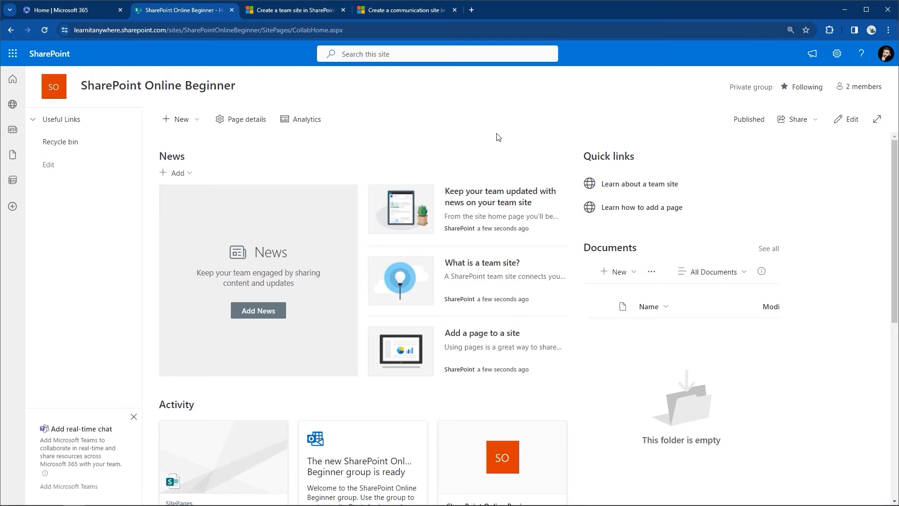
key("ctrl+minus")
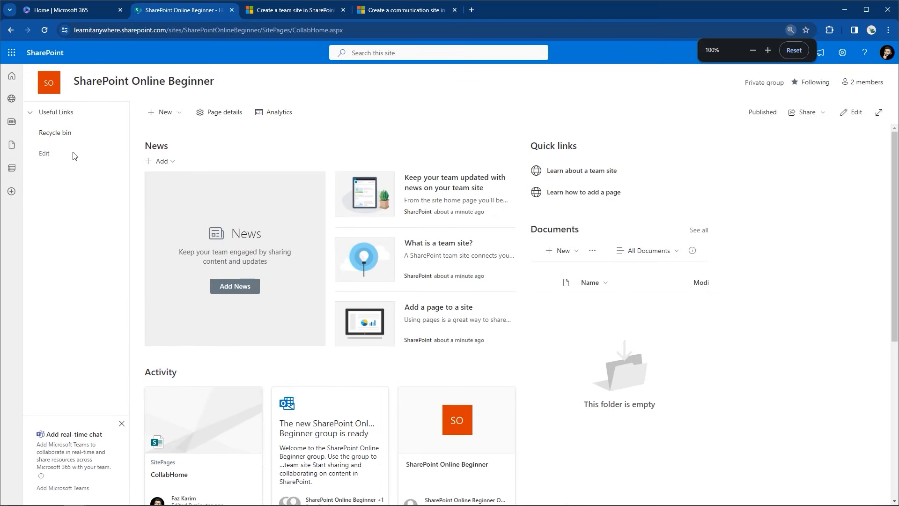
left_click(47, 154)
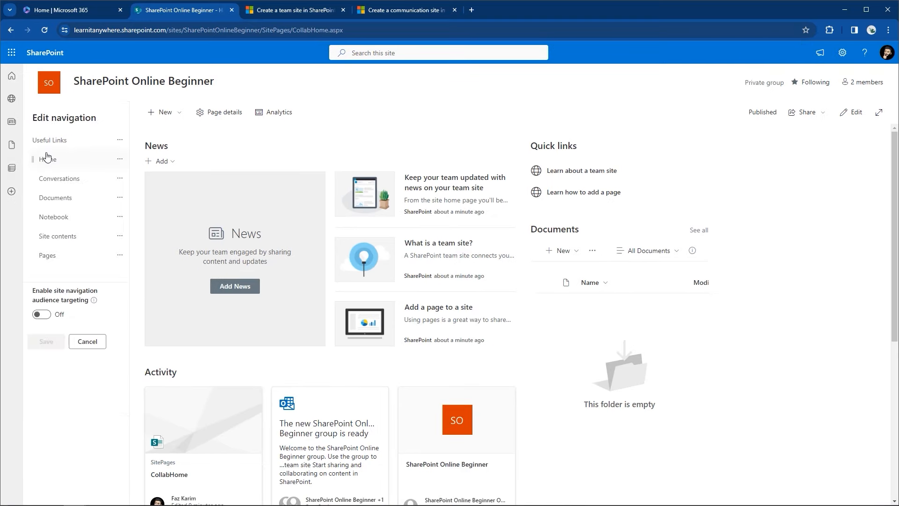
Step: Promote Home, Conversations, Documents and Notebook back to top-level links
left_click(123, 164)
left_click(128, 209)
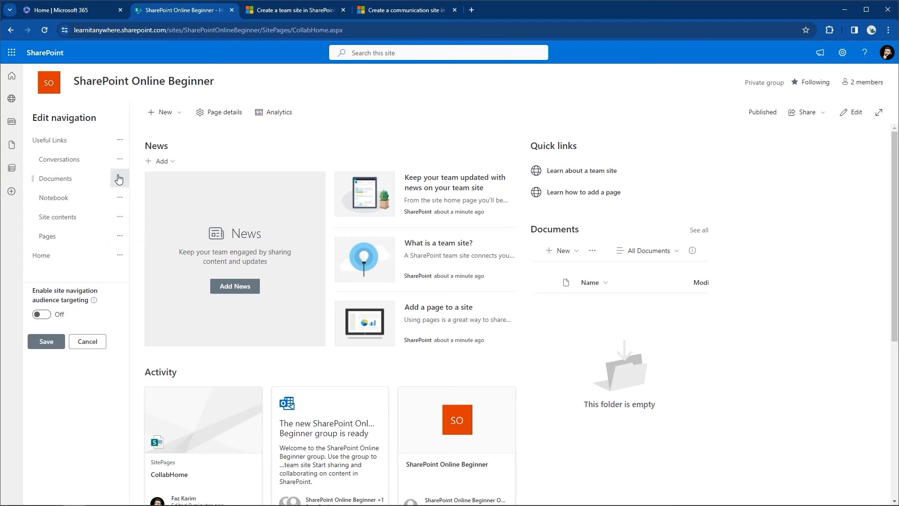
left_click(119, 160)
left_click(123, 210)
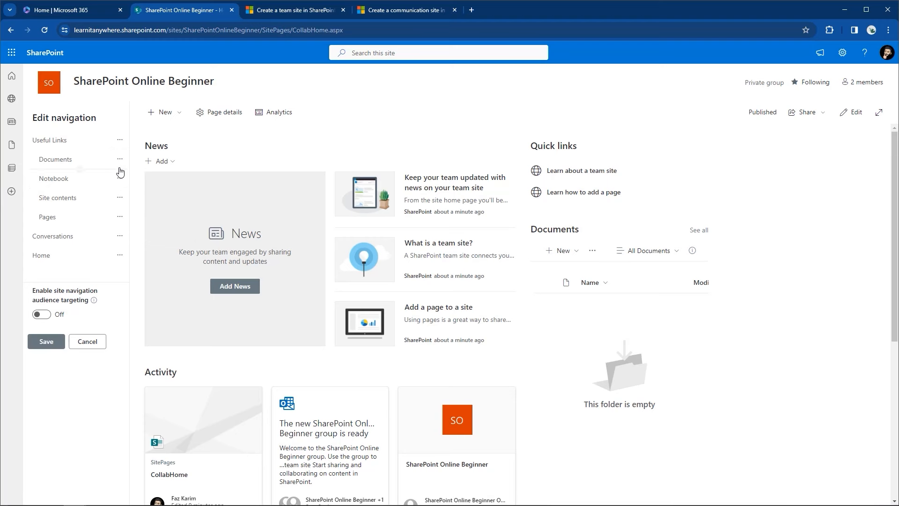
left_click(120, 159)
left_click(121, 210)
left_click(120, 163)
left_click(126, 212)
Step: Cancel the stray add-link form, promote Pages and Site contents, and save the navigation
left_click(120, 169)
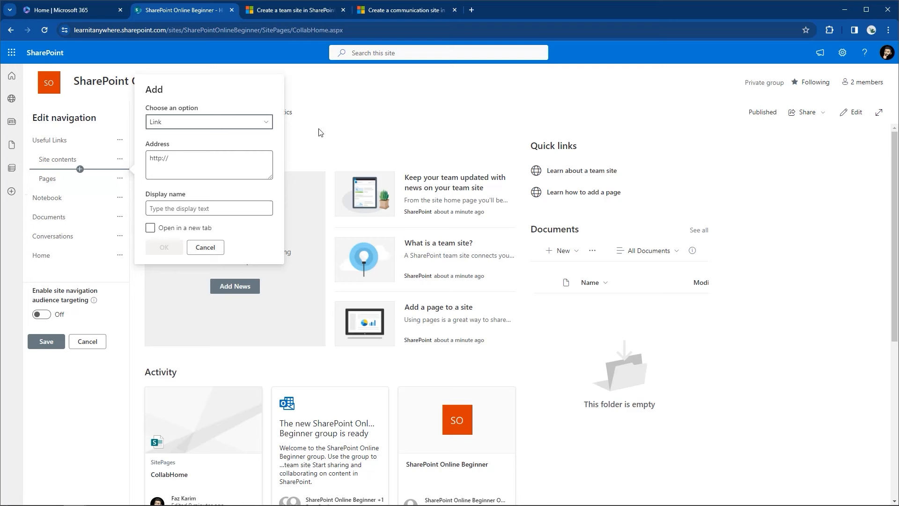
left_click(198, 249)
left_click(120, 178)
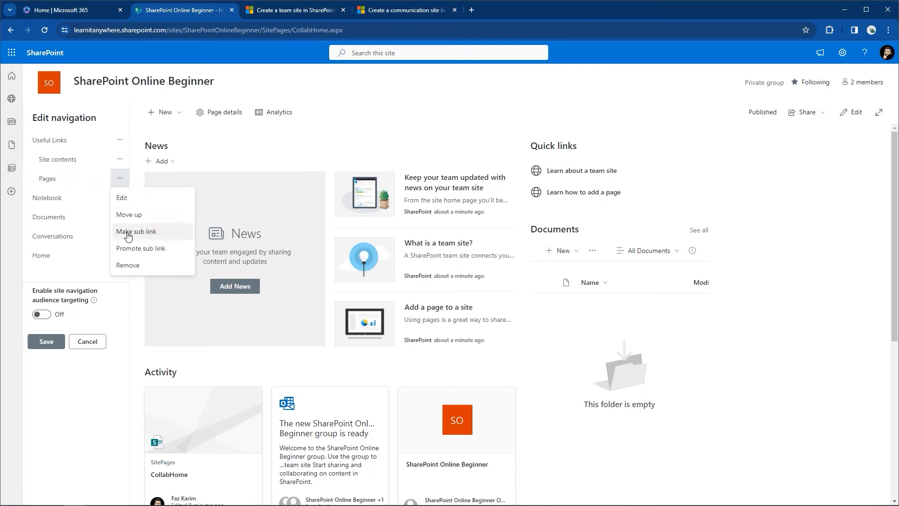
left_click(128, 248)
left_click(120, 159)
left_click(125, 192)
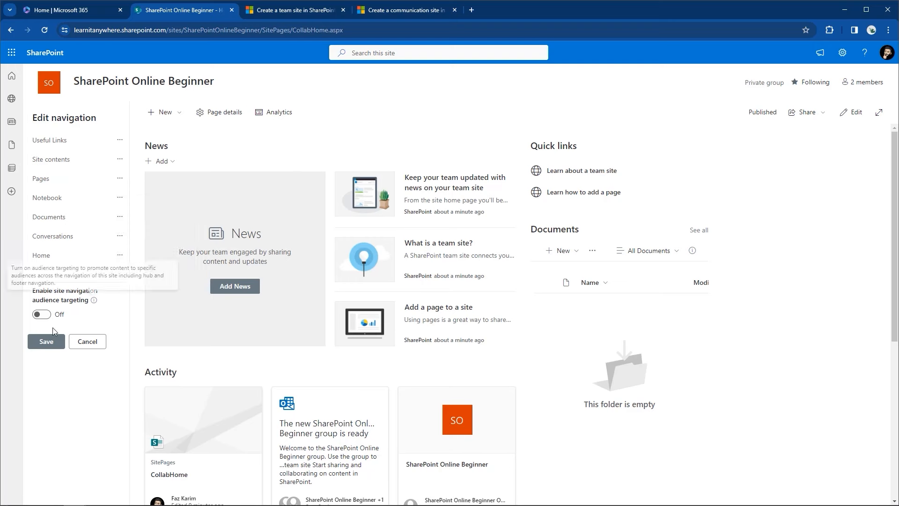
left_click(46, 343)
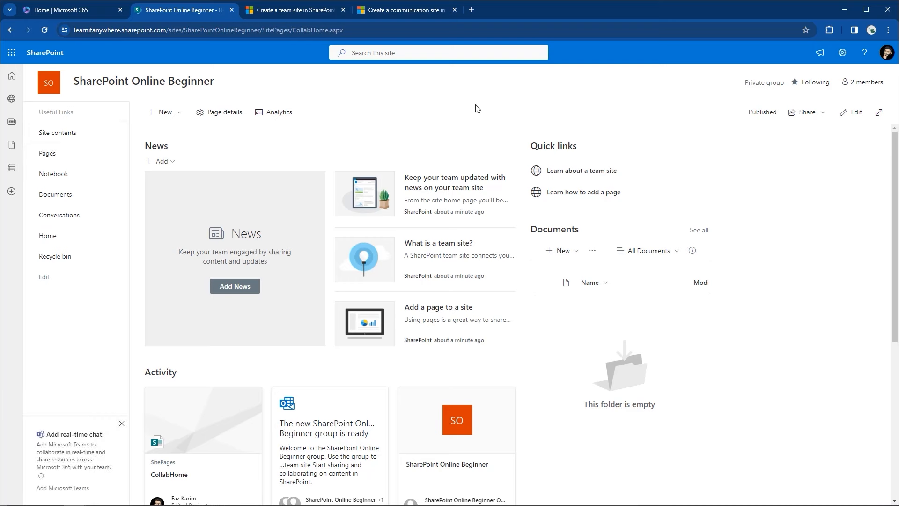
Step: Open the gear Settings pane showing Site information, Change the look and Site permissions
left_click(842, 52)
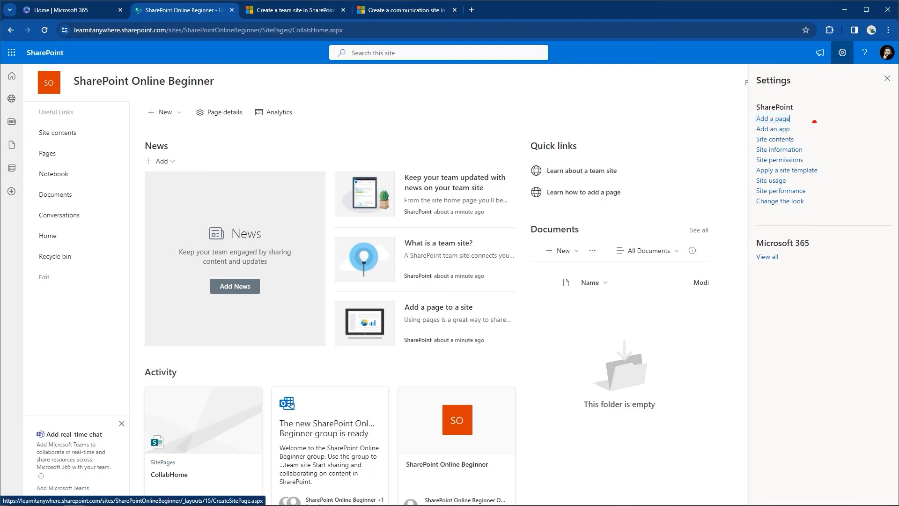
left_click_drag(741, 191, 822, 215)
left_click_drag(758, 196, 571, 92)
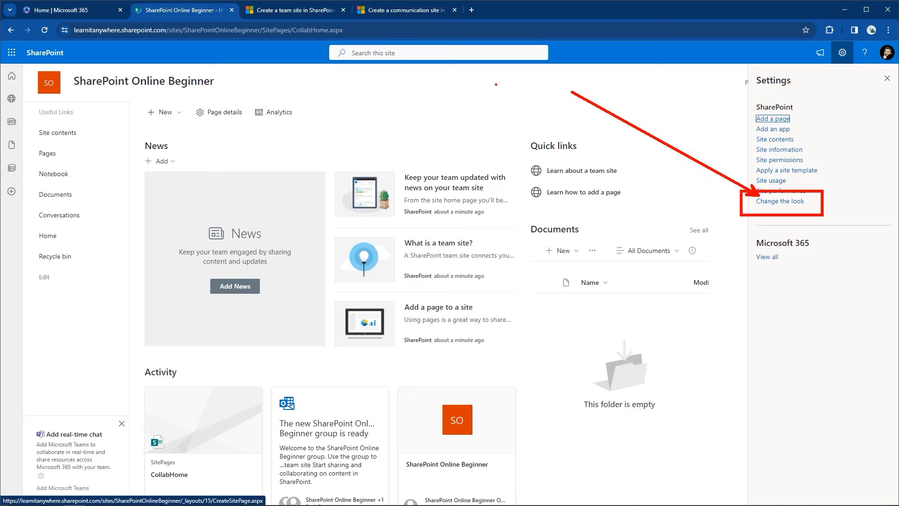
left_click_drag(279, 71, 677, 93)
mouse_move(18, 95)
left_mouse_down()
mouse_move(51, 139)
mouse_move(145, 335)
mouse_move(137, 404)
left_mouse_up()
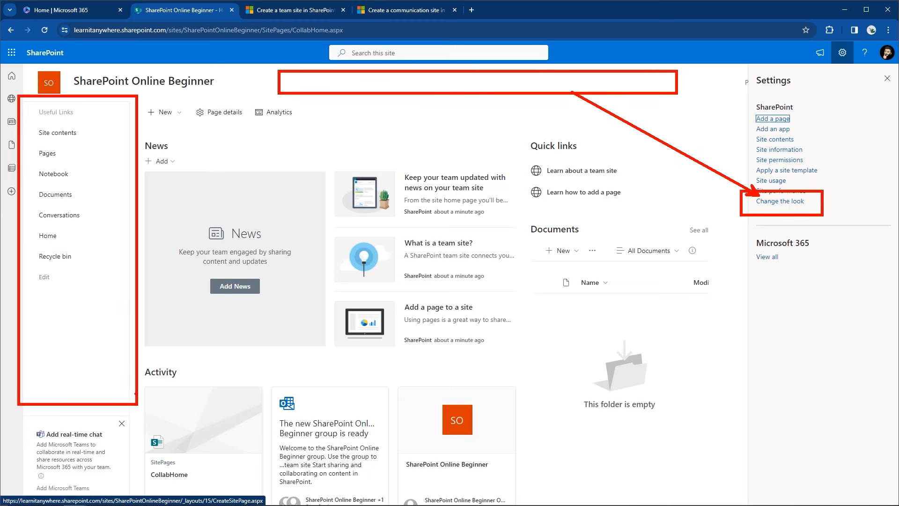
left_click_drag(64, 277, 76, 295)
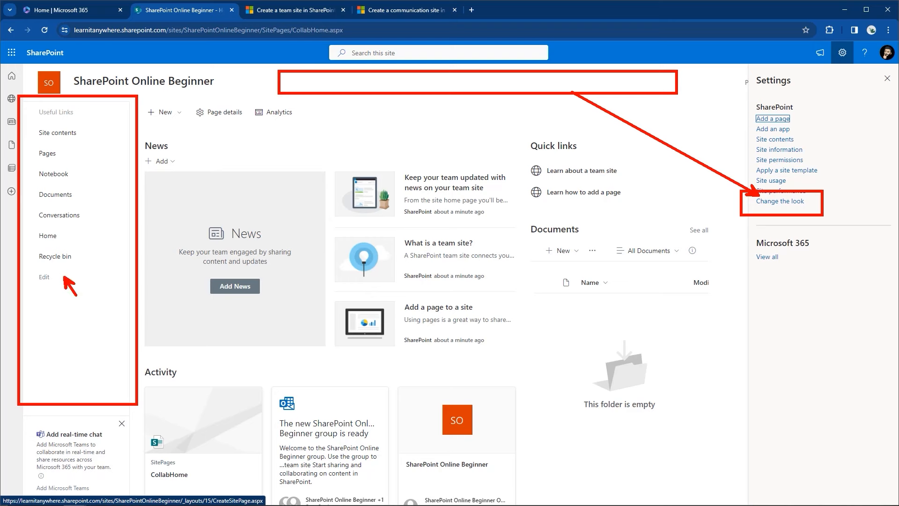
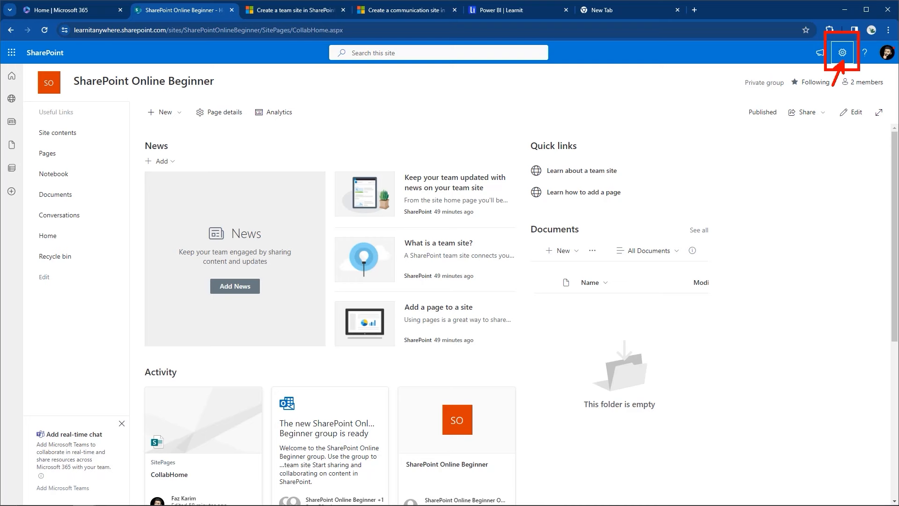
Step: Open Site contents for the SharePoint Online Beginner site from the Settings gear
left_click(842, 52)
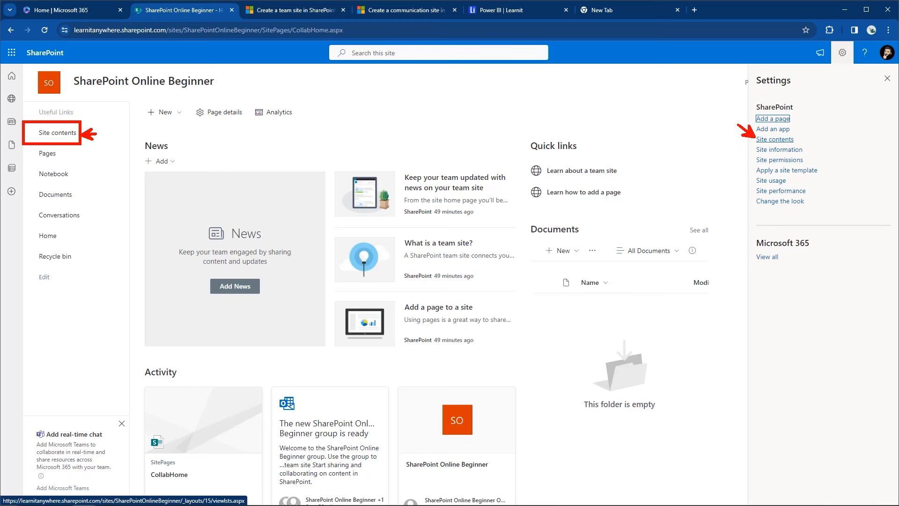
left_click(774, 139)
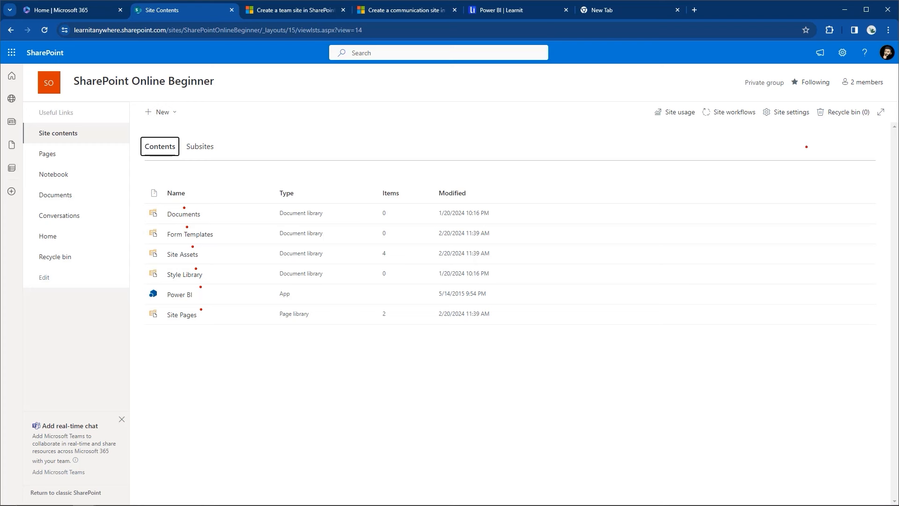
mouse_move(817, 100)
left_mouse_down()
mouse_move(875, 127)
mouse_move(862, 148)
left_mouse_up()
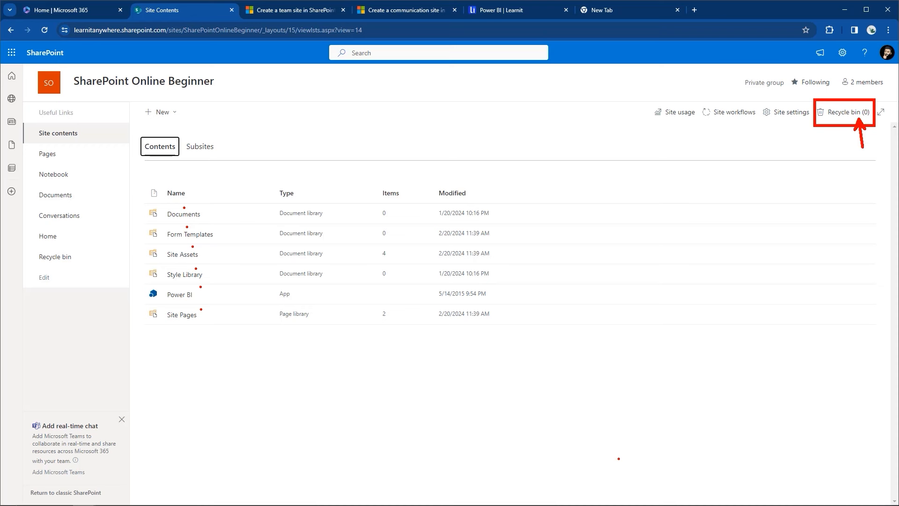
key("Escape")
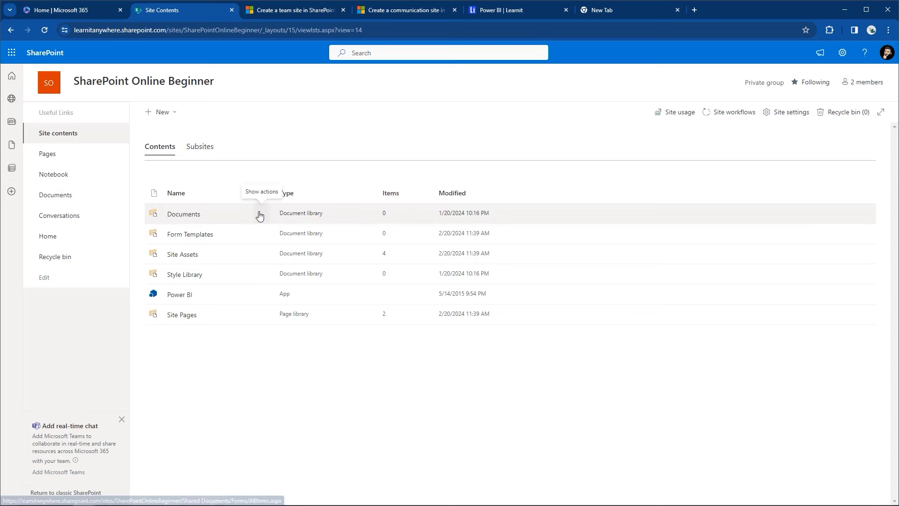
left_click(259, 216)
left_click(260, 239)
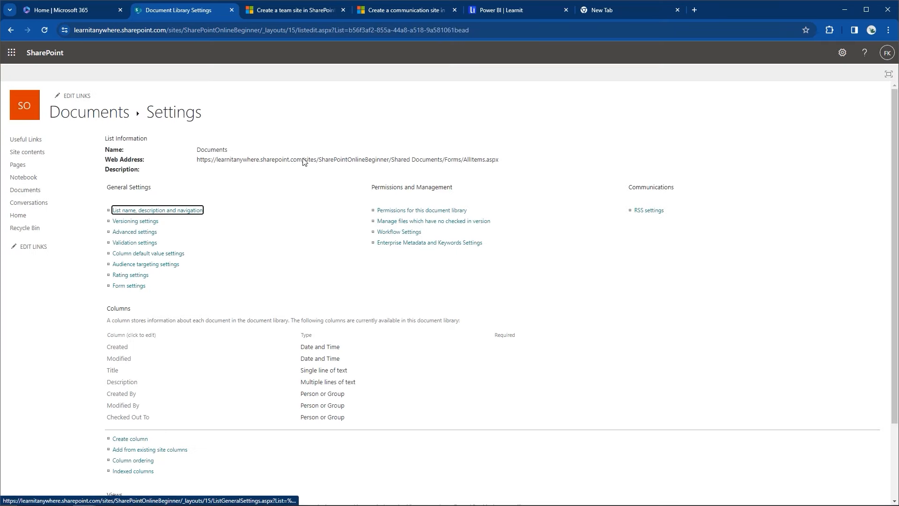
left_click(198, 161)
left_click_drag(198, 161, 505, 162)
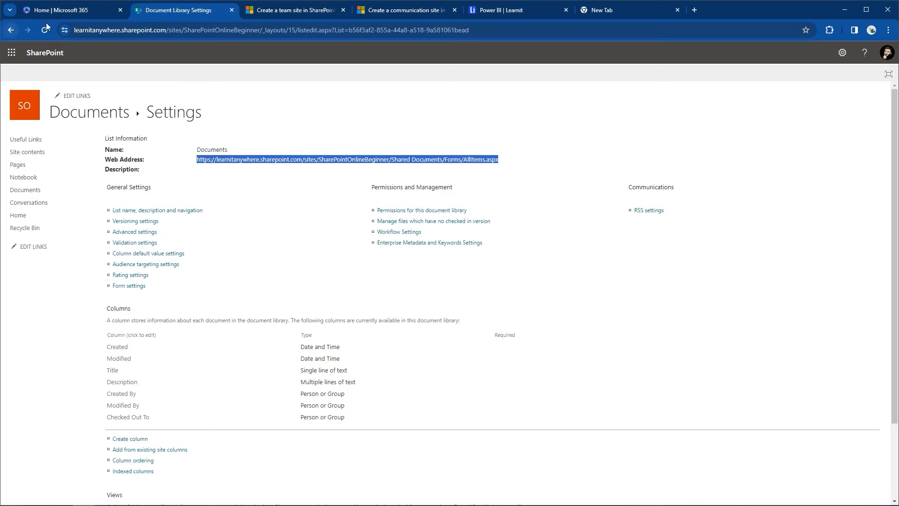
left_click(18, 32)
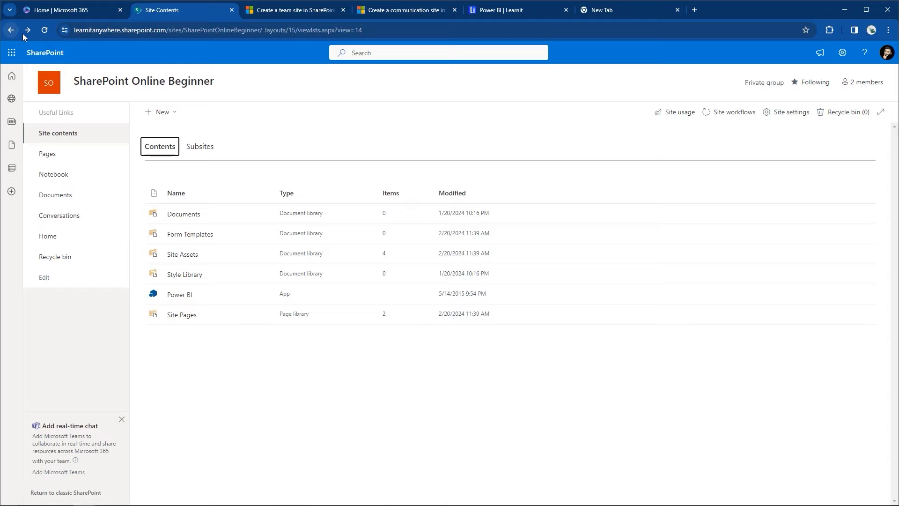
Step: Check the site group's information card, close it, and return to the site home page
left_click(103, 81)
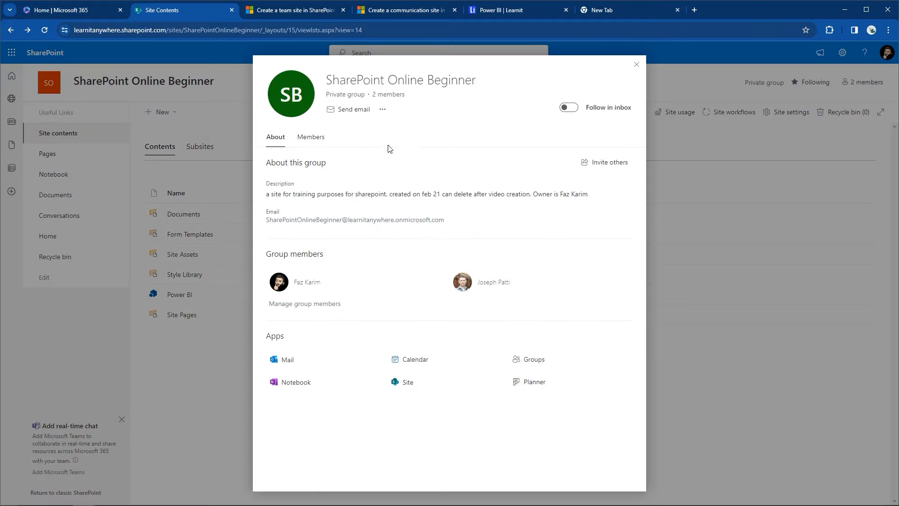
left_click(91, 81)
left_click(50, 84)
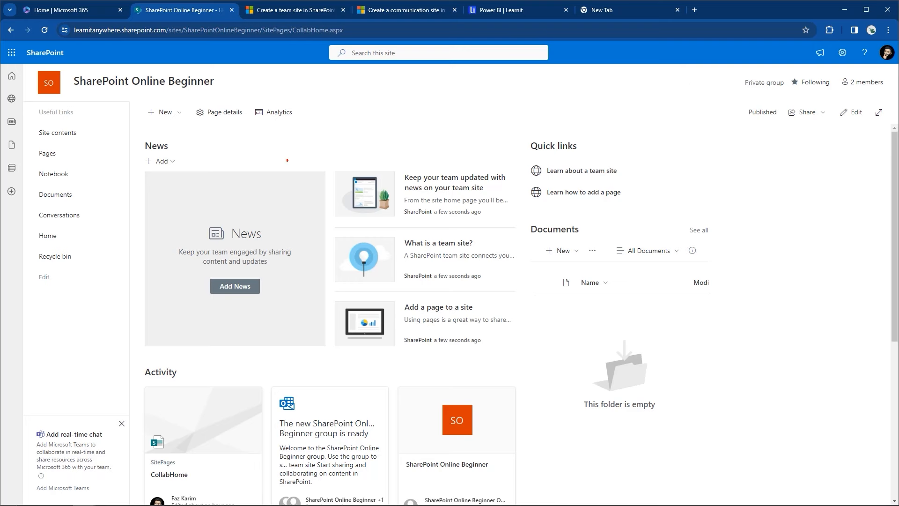
left_click_drag(33, 189, 78, 203)
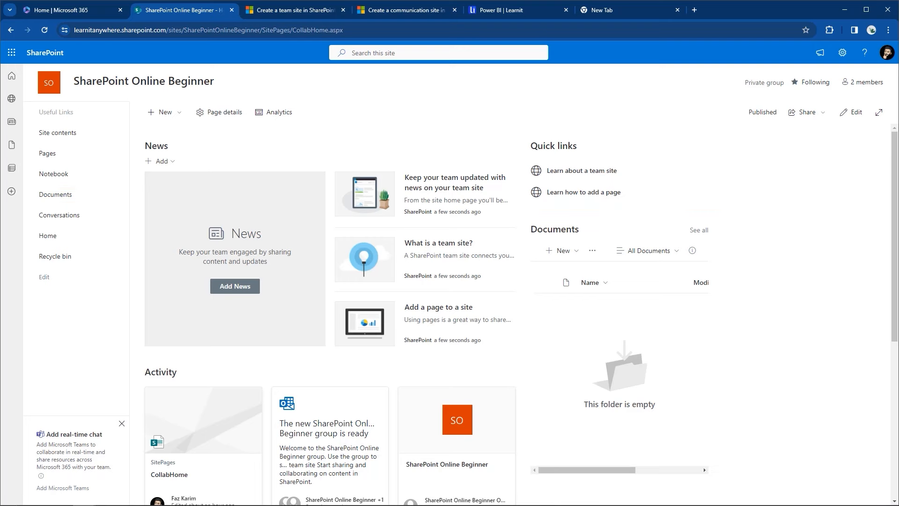
Step: Go through Site contents to the empty Documents library
left_click(833, 53)
left_click(791, 143)
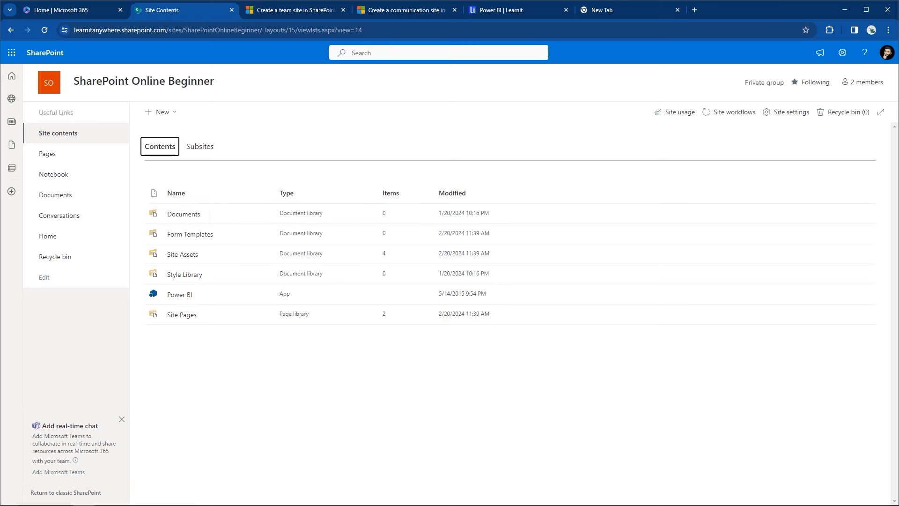
left_click(190, 220)
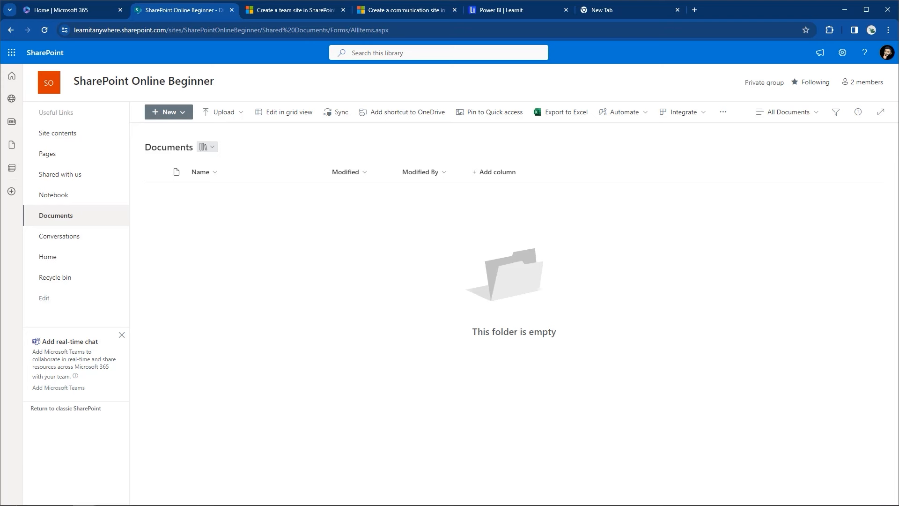
Step: Upload Do you enjoy using teams.docx to Documents, then create a new Word document
left_click_drag(28, 127, 232, 247)
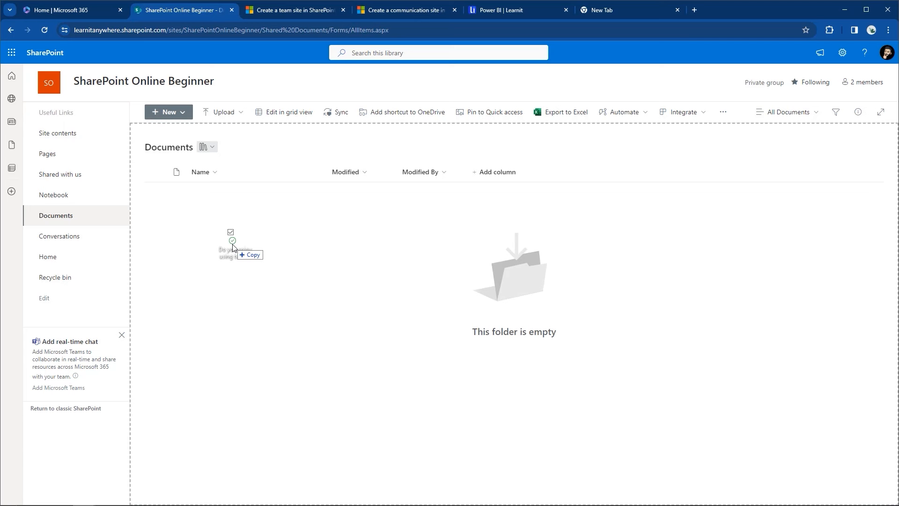
left_click_drag(233, 247, 233, 247)
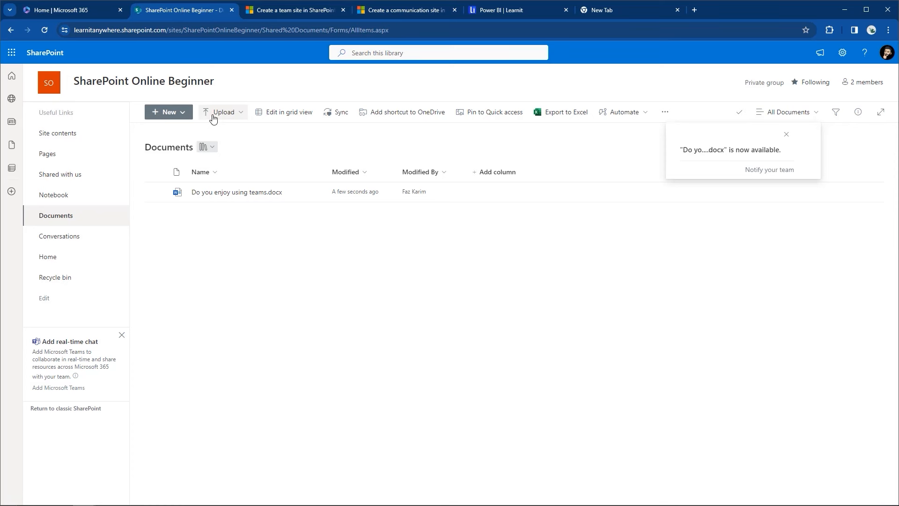
left_click(190, 112)
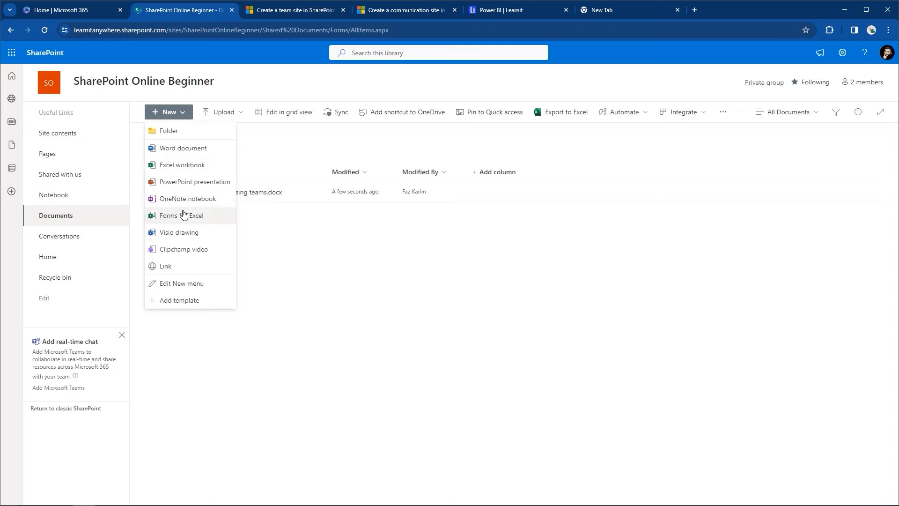
left_click(199, 155)
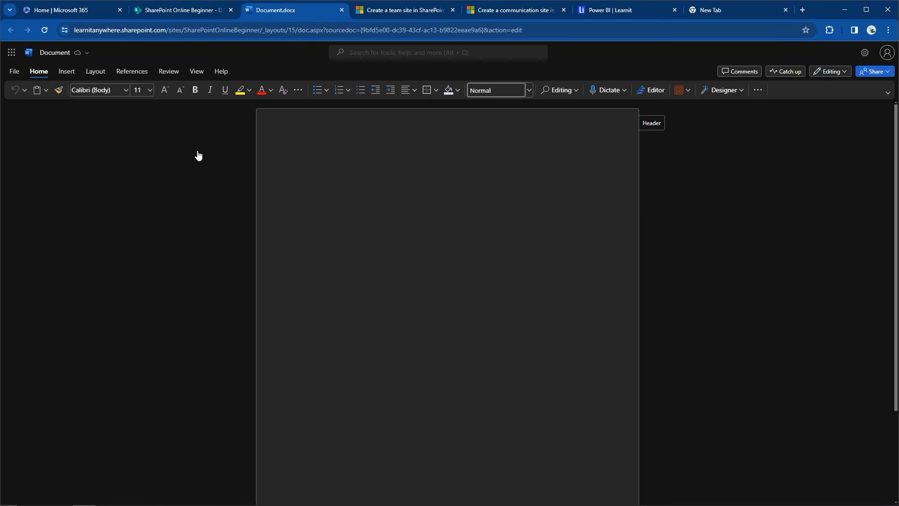
Step: Rename the new document 'Word File From Word Online' and close it
left_click(88, 60)
type("Wo")
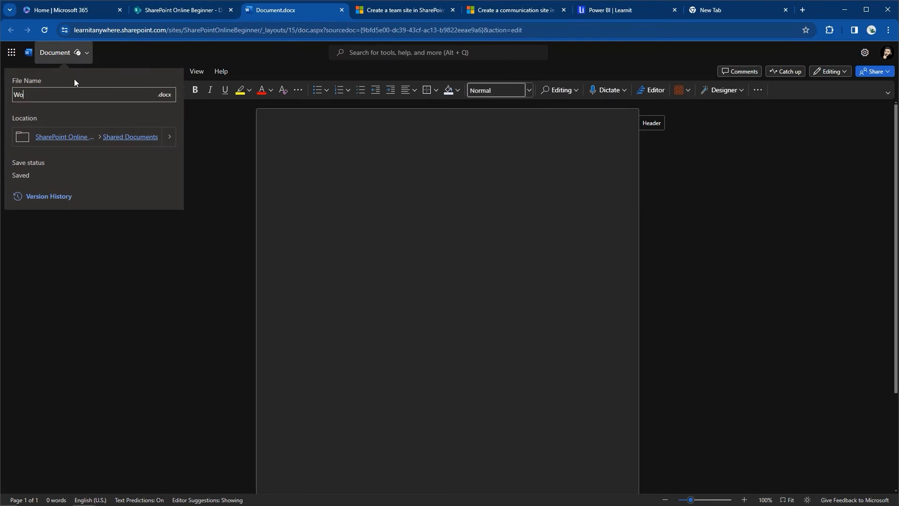
type("rd File From Word Online")
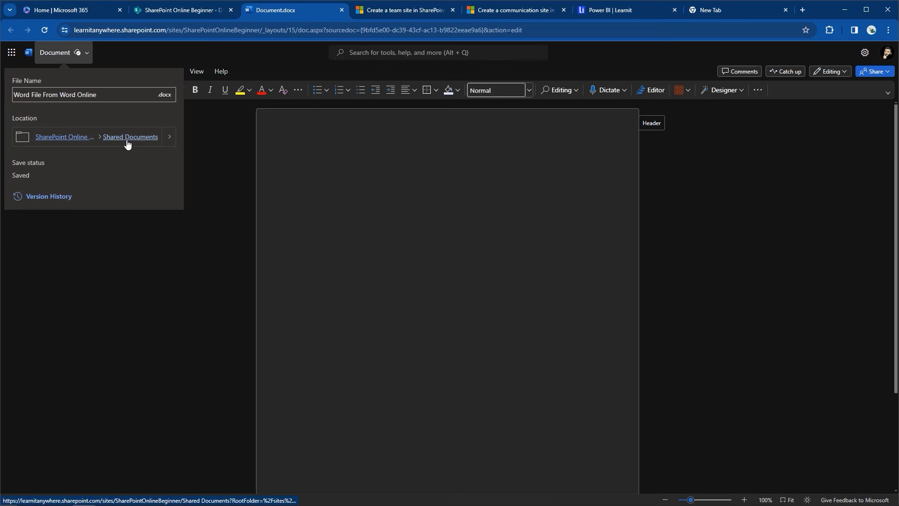
left_click(244, 177)
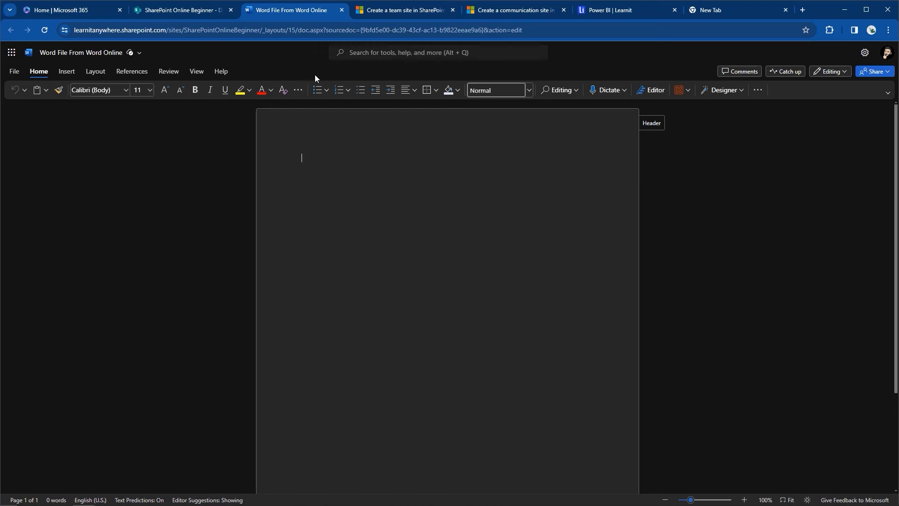
left_click(341, 10)
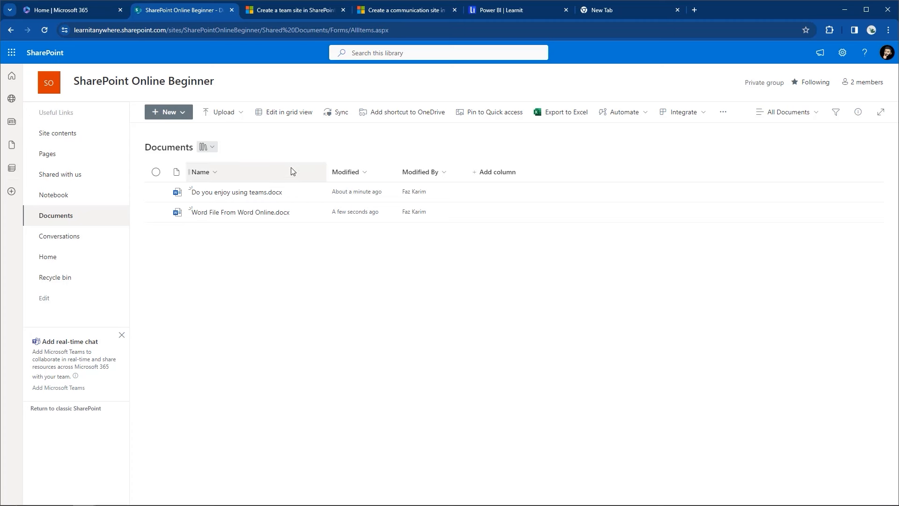
Step: Look at the Name and Modified sort options, then try the compact list and tiles layouts
left_click(255, 179)
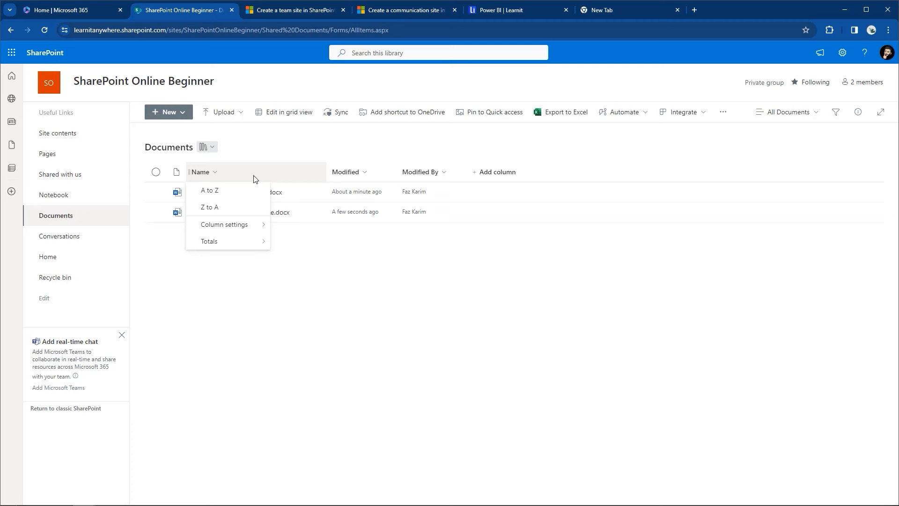
left_click(377, 172)
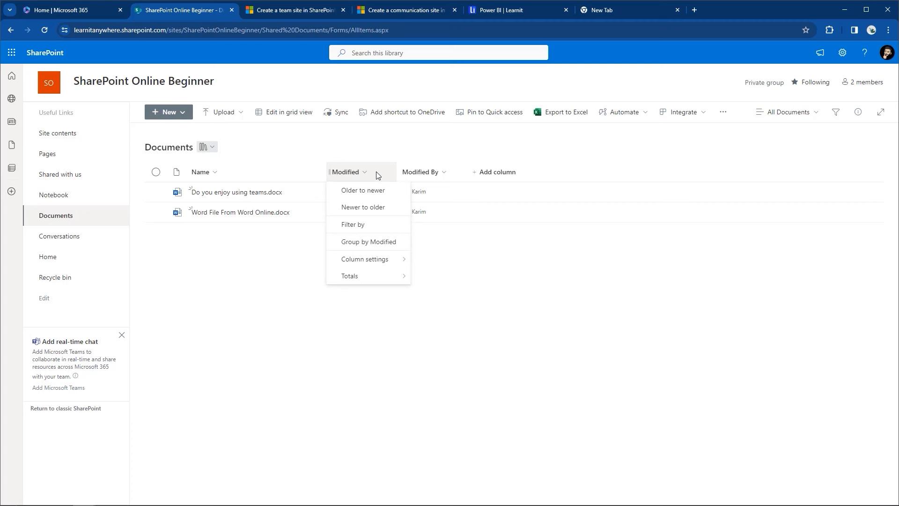
left_click(802, 120)
left_click(801, 118)
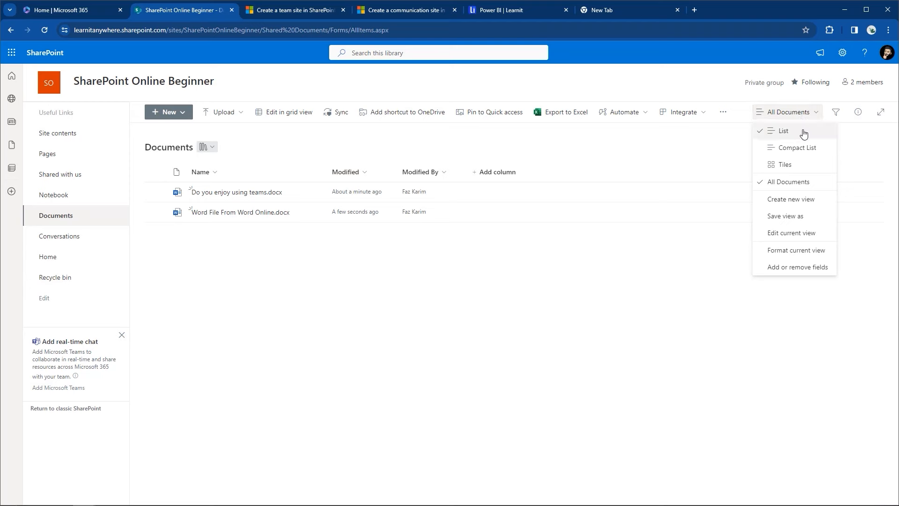
left_click(805, 148)
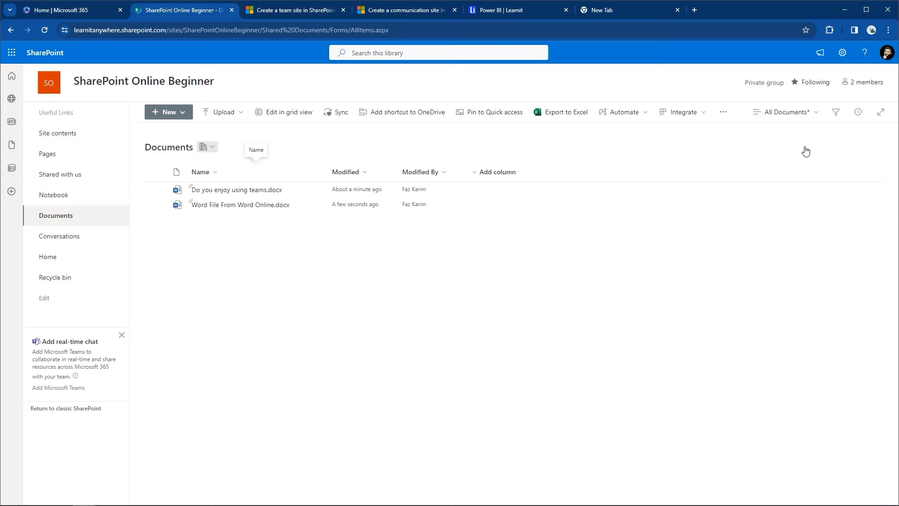
left_click(806, 120)
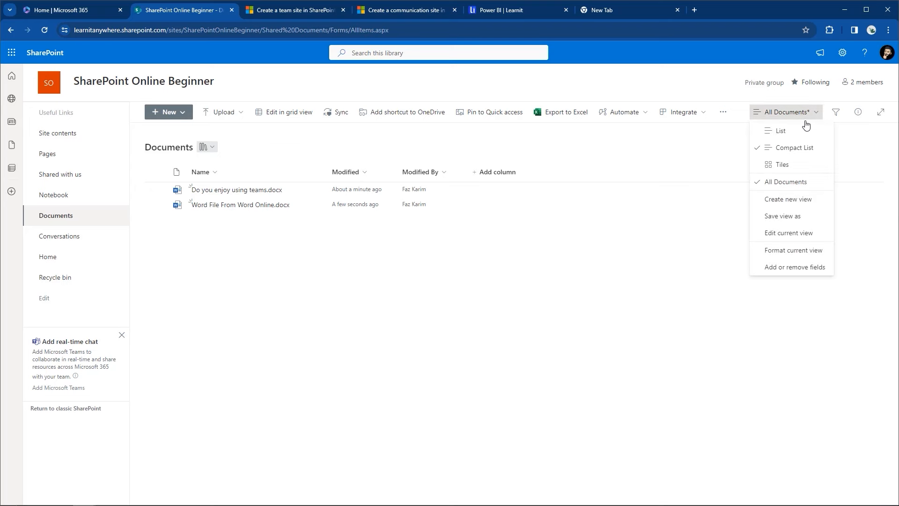
left_click(782, 165)
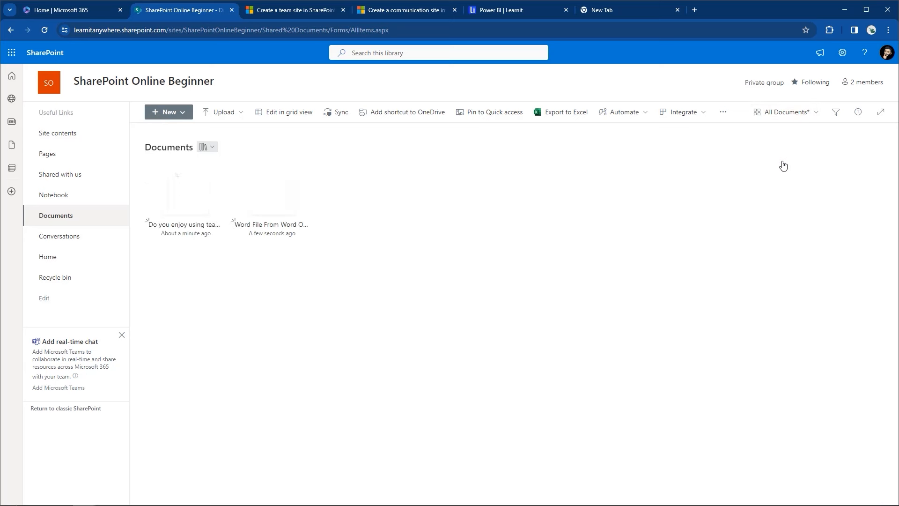
Step: Switch the library back to the list layout and close the filters panel
left_click(836, 113)
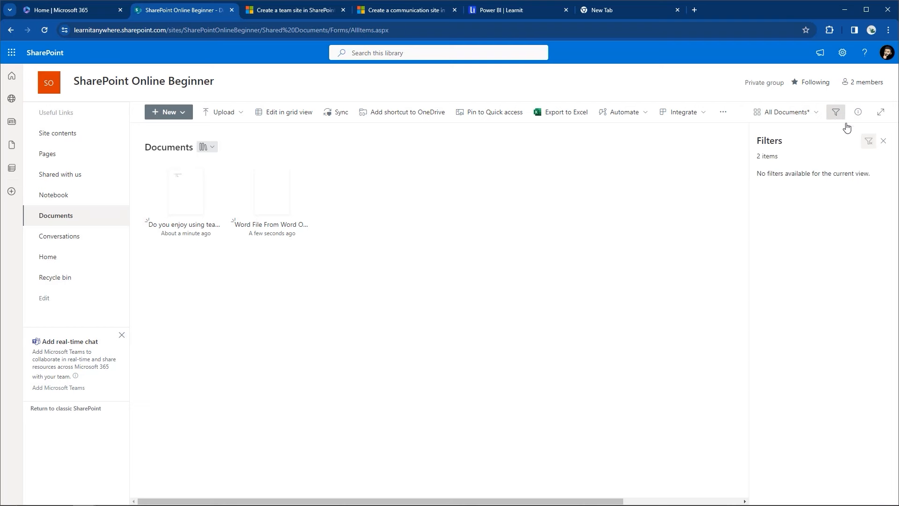
left_click(884, 143)
left_click(817, 115)
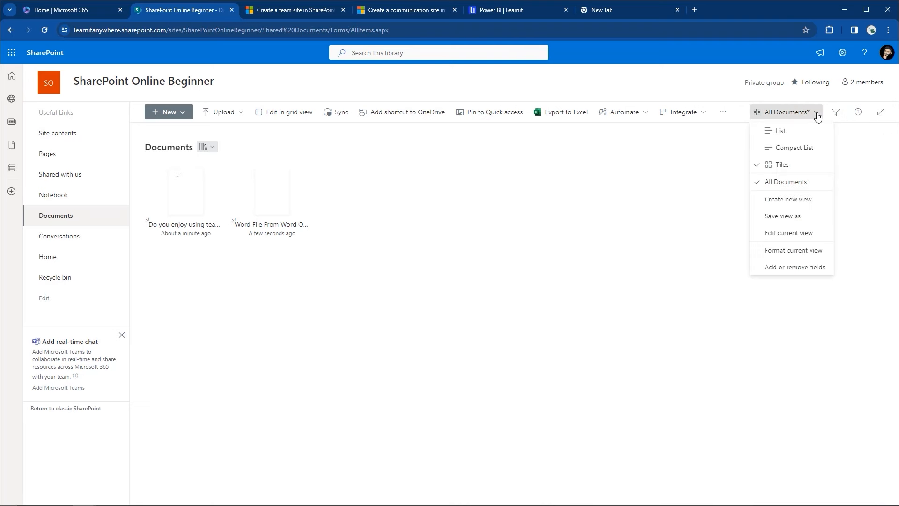
left_click(775, 131)
left_click(836, 117)
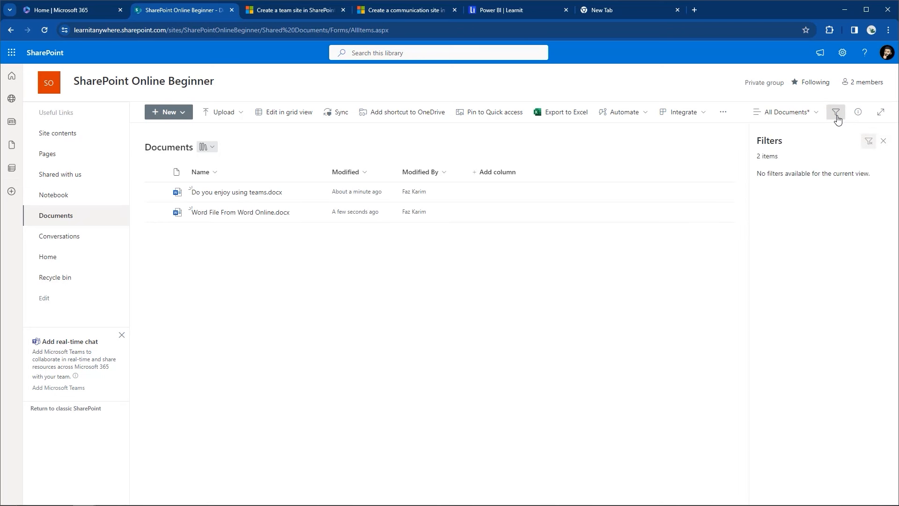
left_click(836, 117)
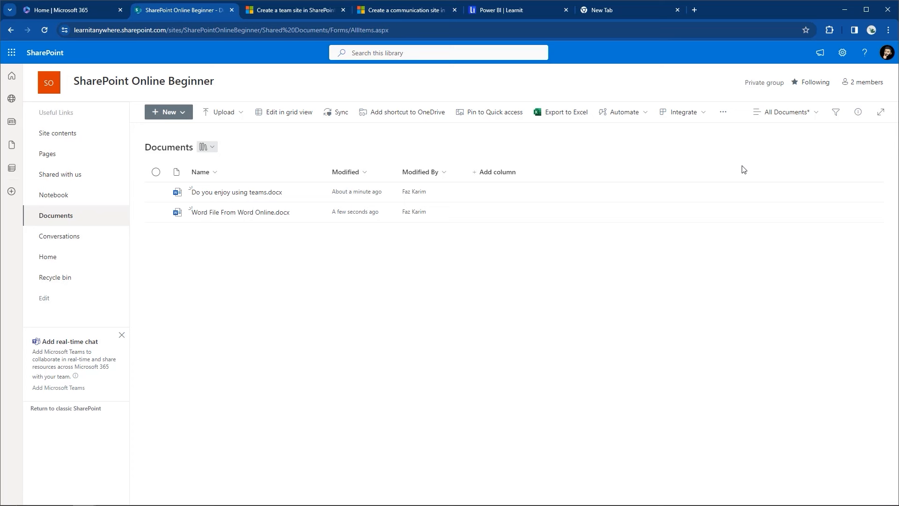
Step: Check the group's 2 members, then open the Documents library's full settings page
left_click(848, 84)
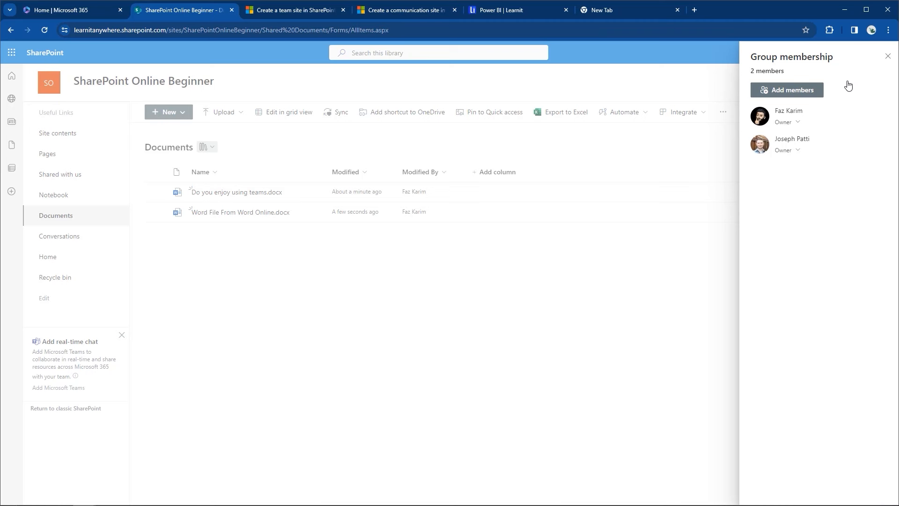
left_click(887, 57)
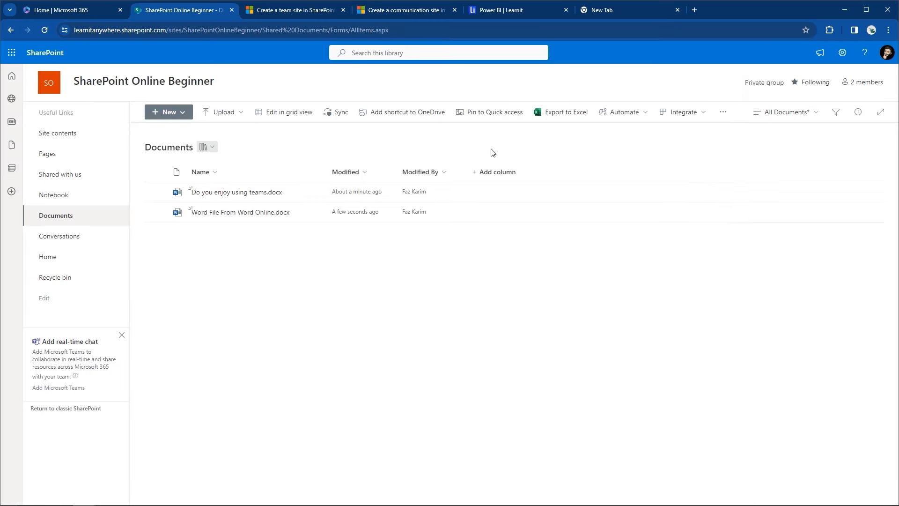
left_click(843, 53)
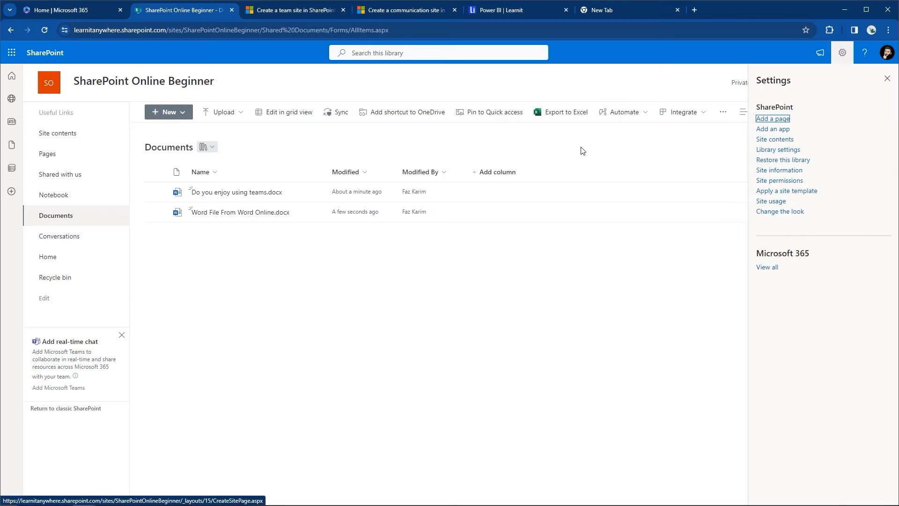
left_click(782, 150)
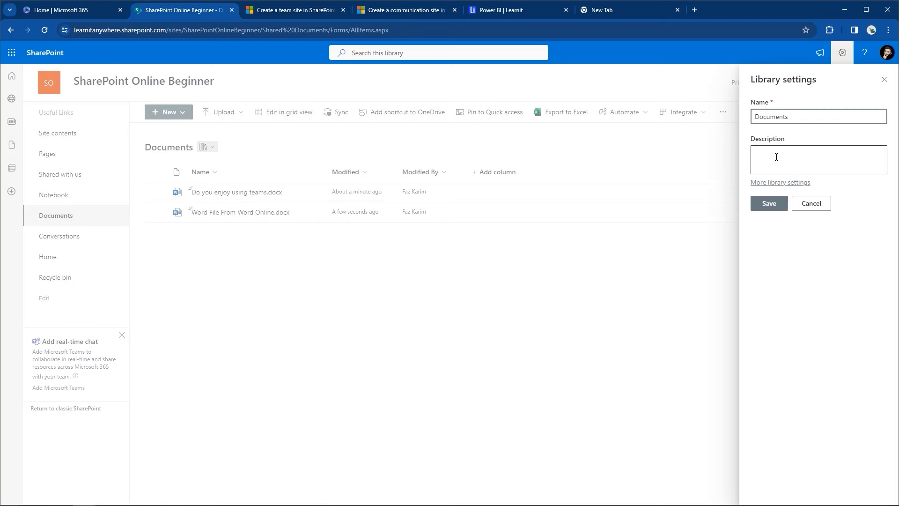
left_click(774, 183)
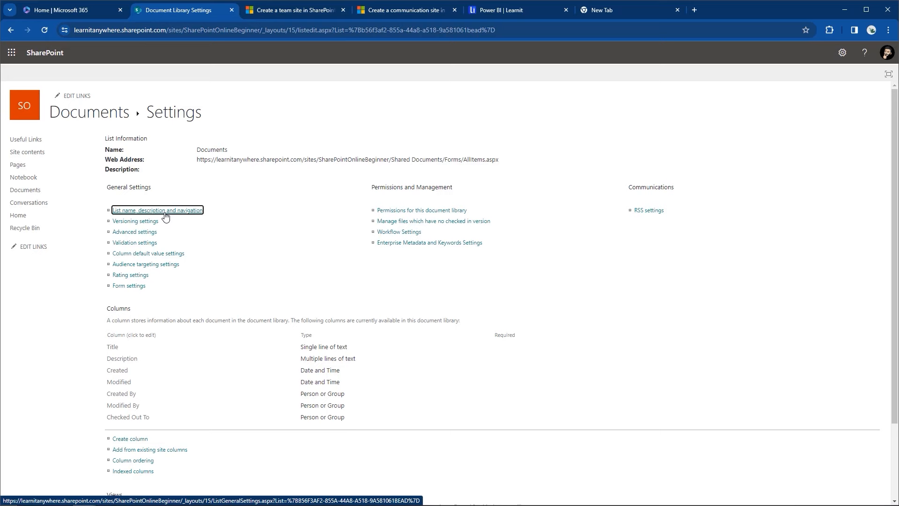
Step: Open the Documents library's Advanced settings and scroll through all its options
left_click(142, 233)
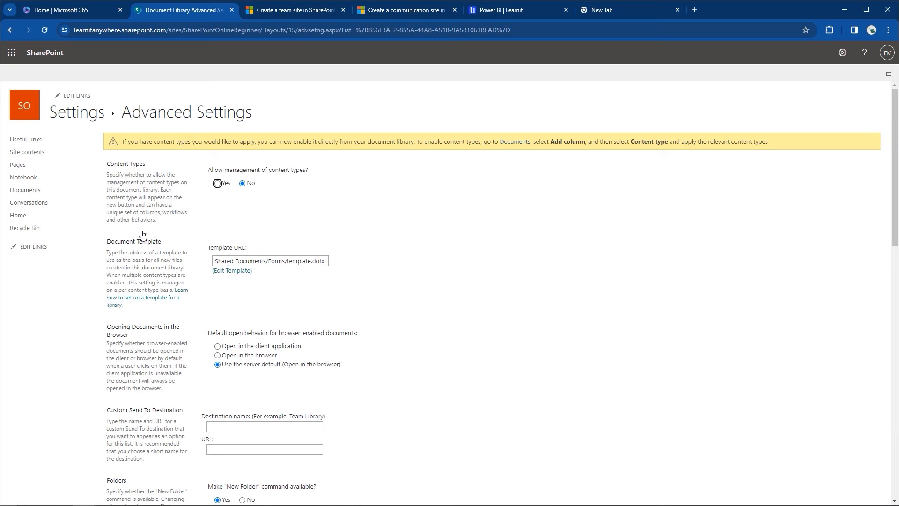
scroll(206, 228, "down", 4)
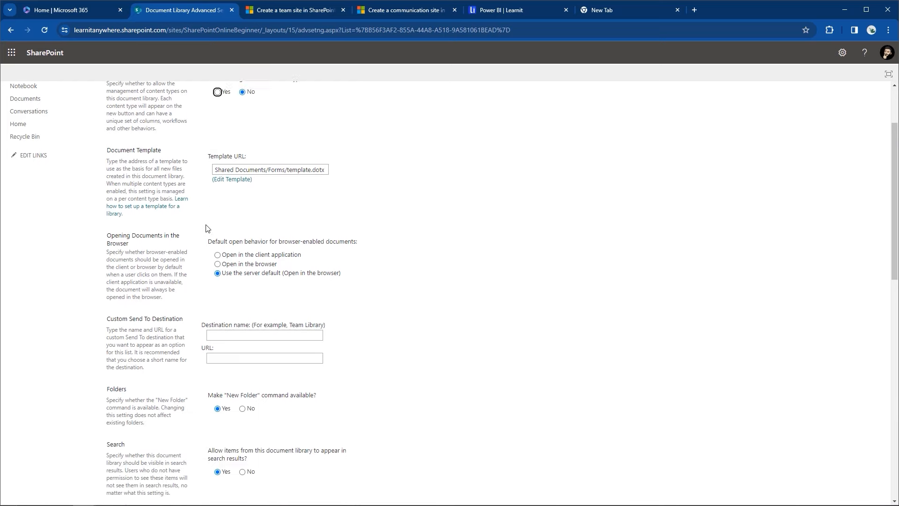
scroll(206, 228, "down", 6)
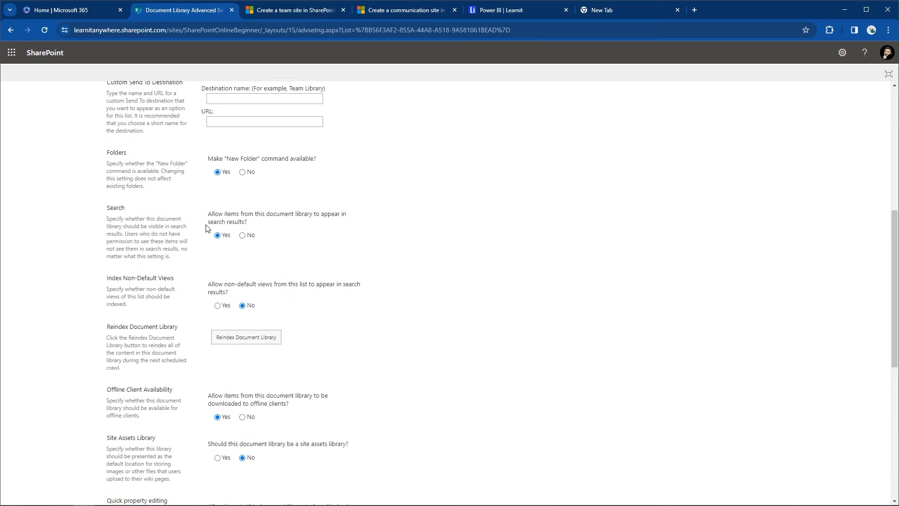
scroll(206, 228, "down", 5)
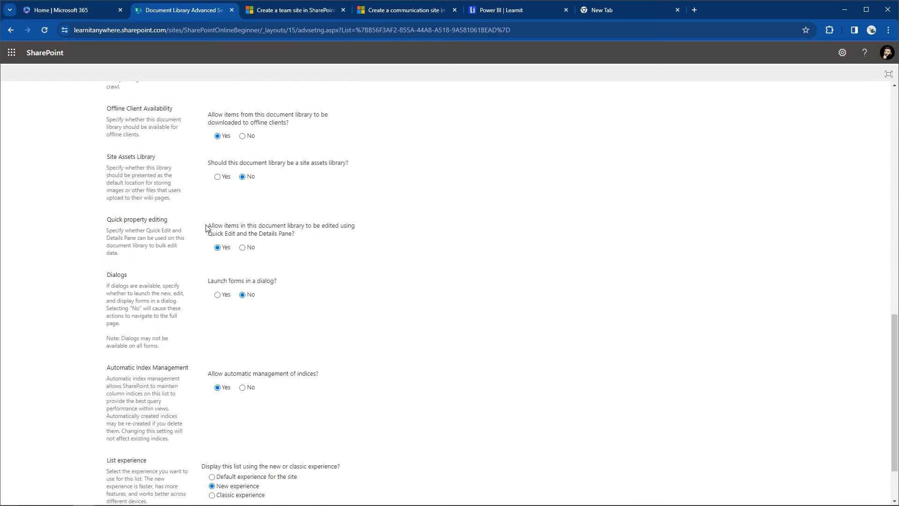
scroll(206, 228, "up", 5)
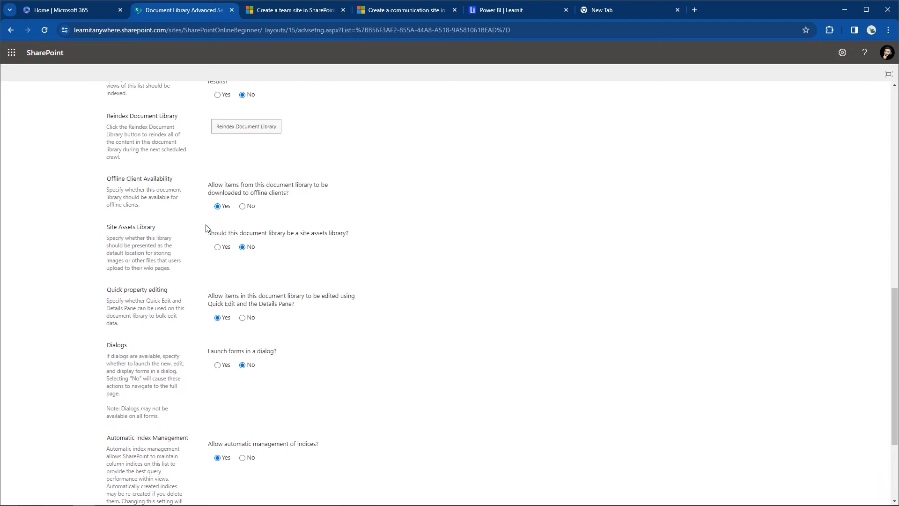
scroll(206, 228, "up", 6)
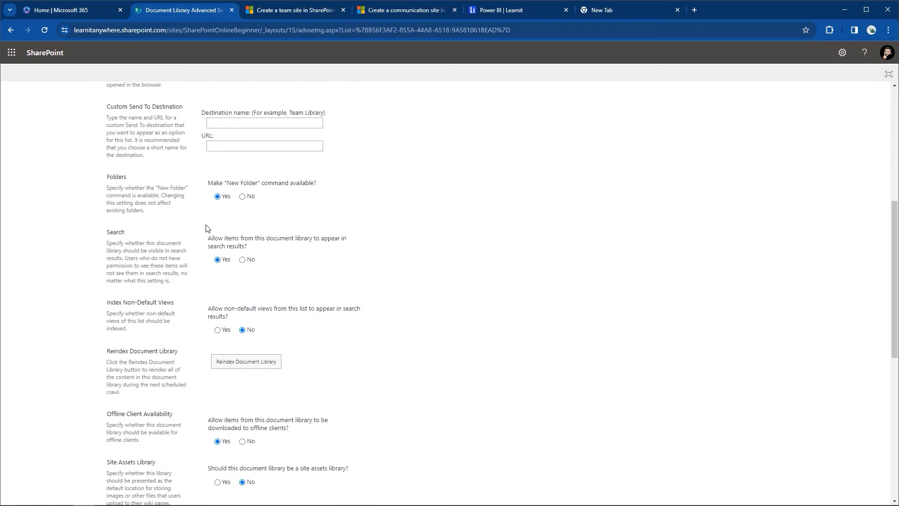
scroll(207, 228, "up", 2)
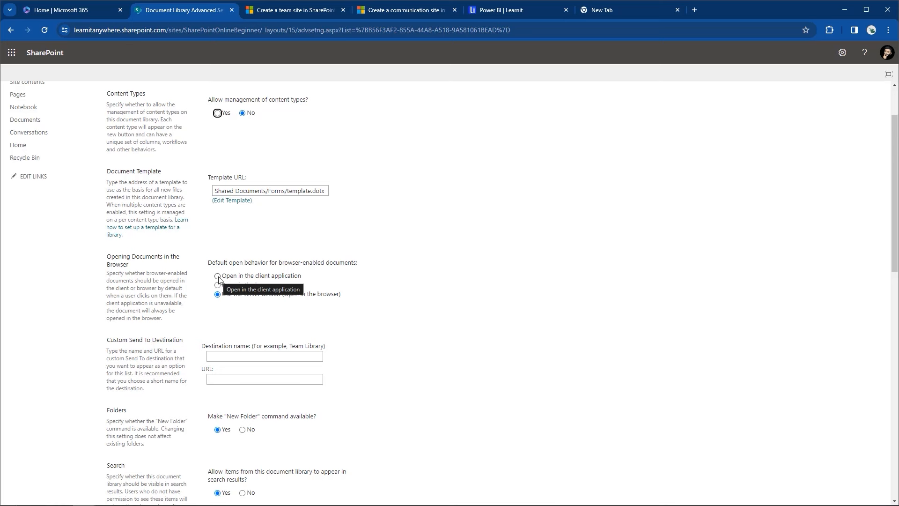
Step: Review the advanced options once more, then return to the site home page
scroll(219, 280, "down", 3)
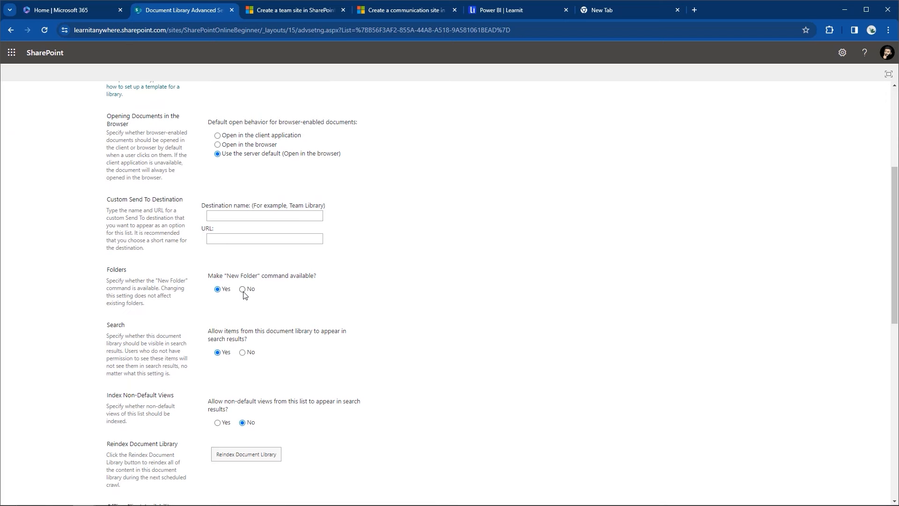
scroll(243, 295, "down", 2)
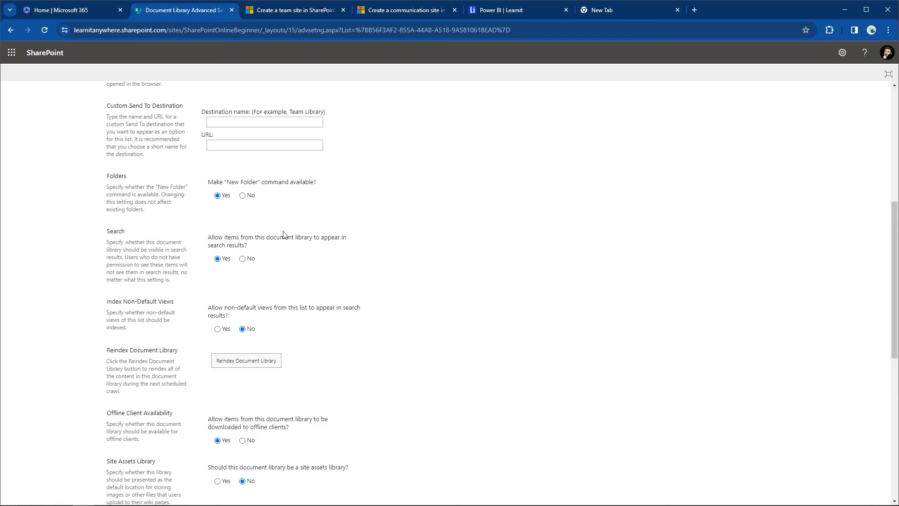
scroll(234, 282, "down", 3)
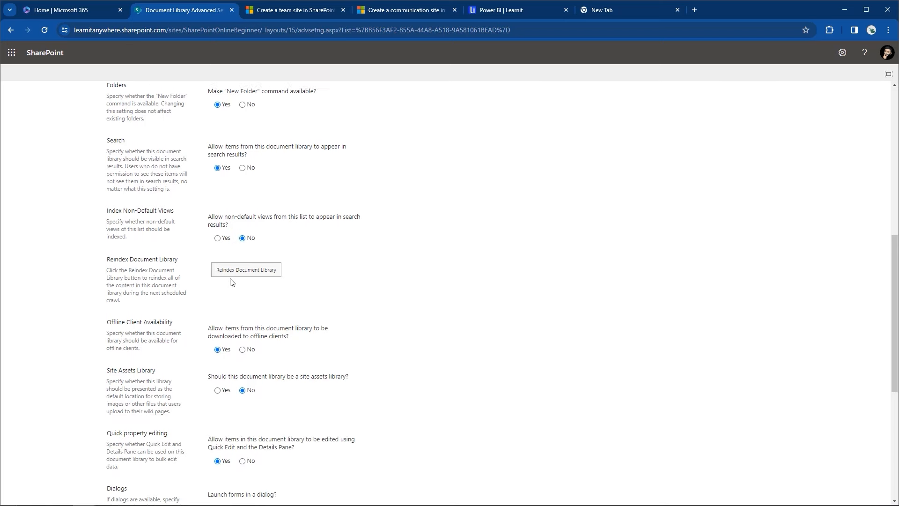
scroll(230, 282, "down", 5)
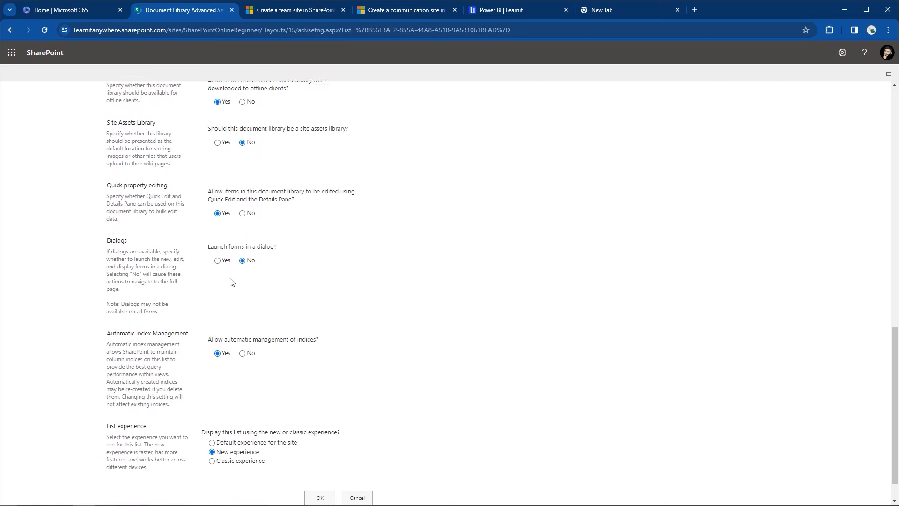
scroll(230, 281, "up", 5)
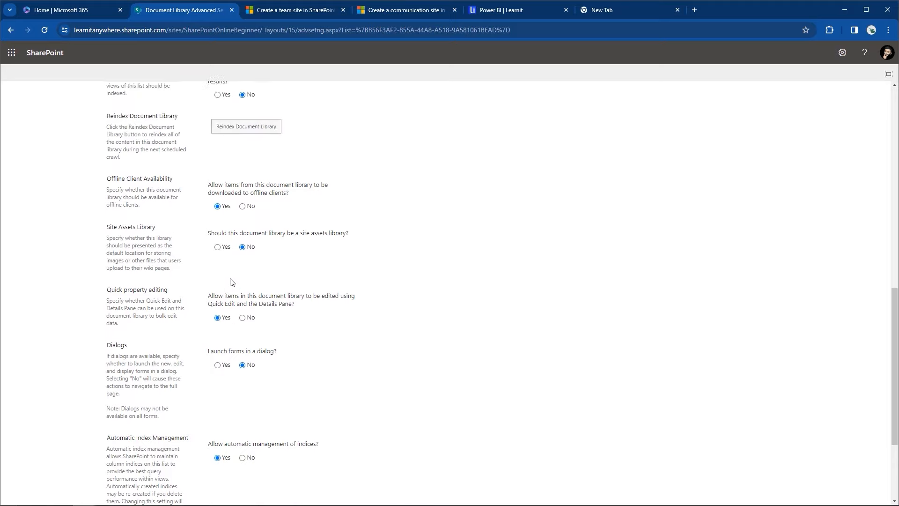
scroll(230, 281, "up", 5)
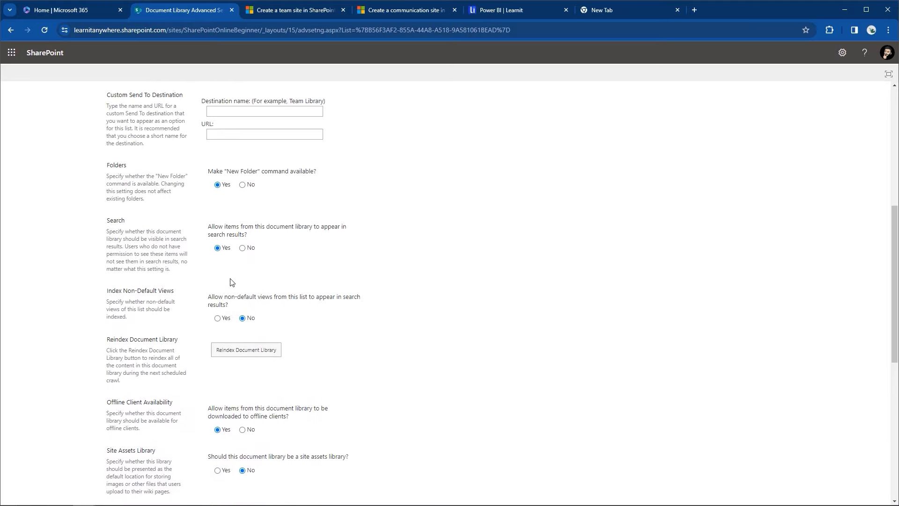
scroll(230, 281, "up", 5)
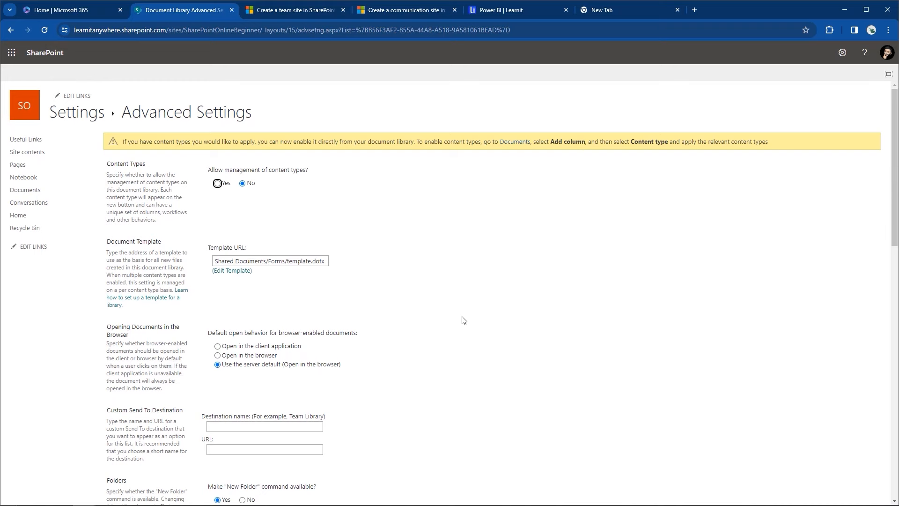
left_click(20, 217)
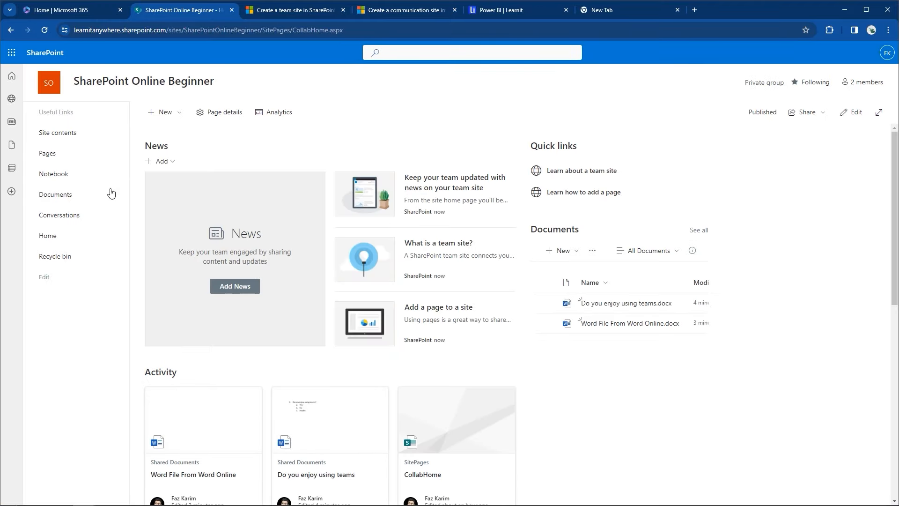
Step: Open the Documents library and go to its full library settings page
left_click(62, 195)
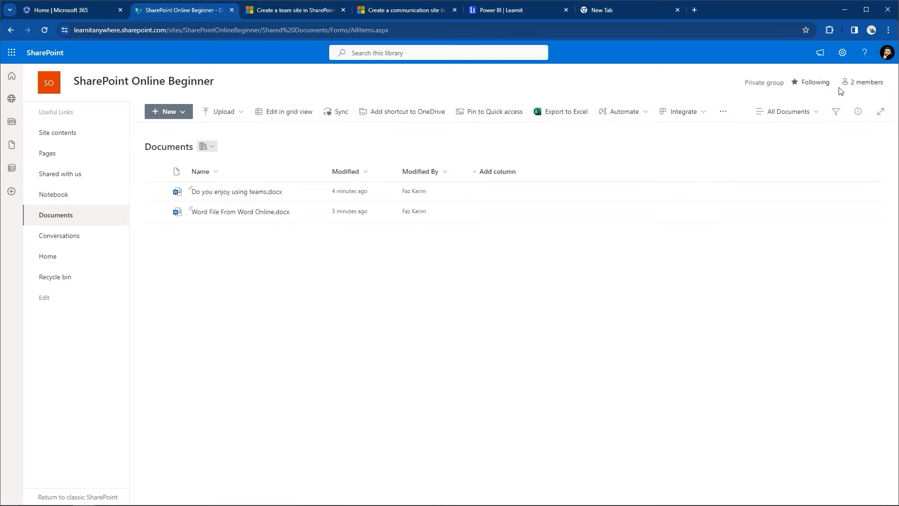
left_click(844, 55)
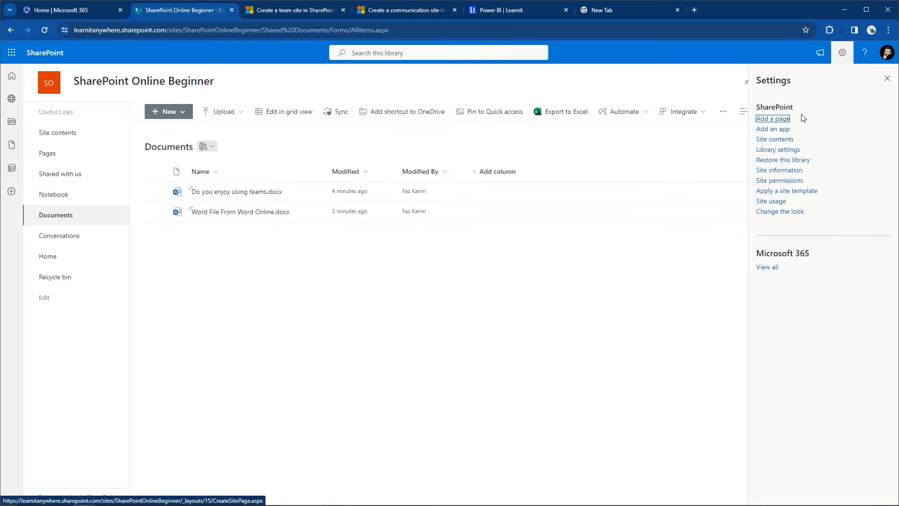
left_click(772, 151)
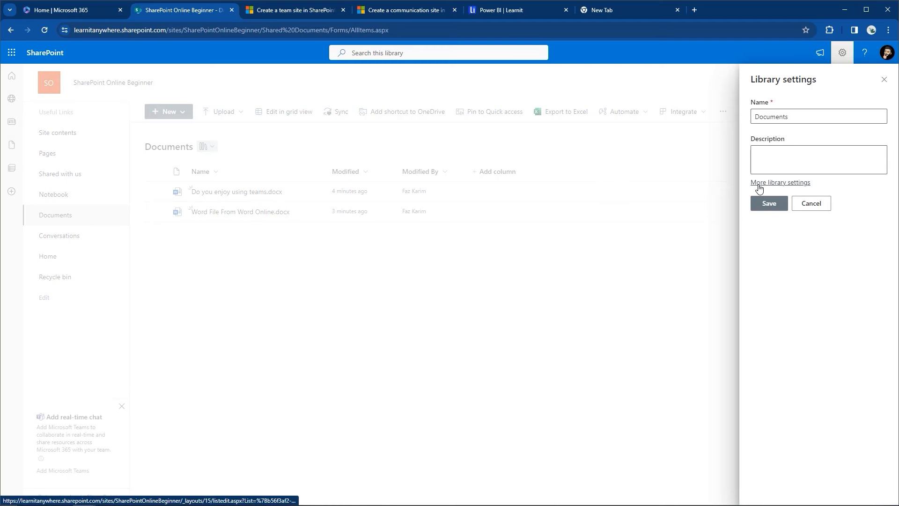
left_click(759, 186)
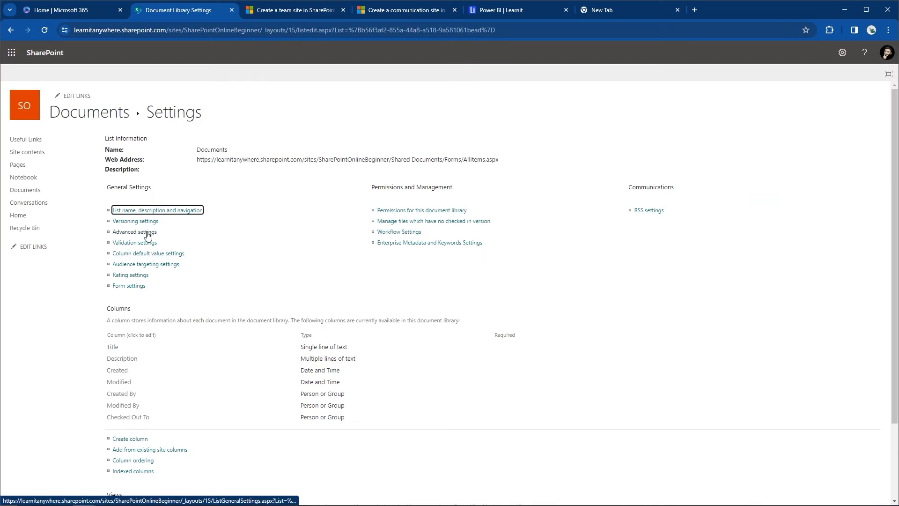
Step: Reopen Advanced settings and scroll down to the OK/Cancel buttons and back up
left_click(139, 233)
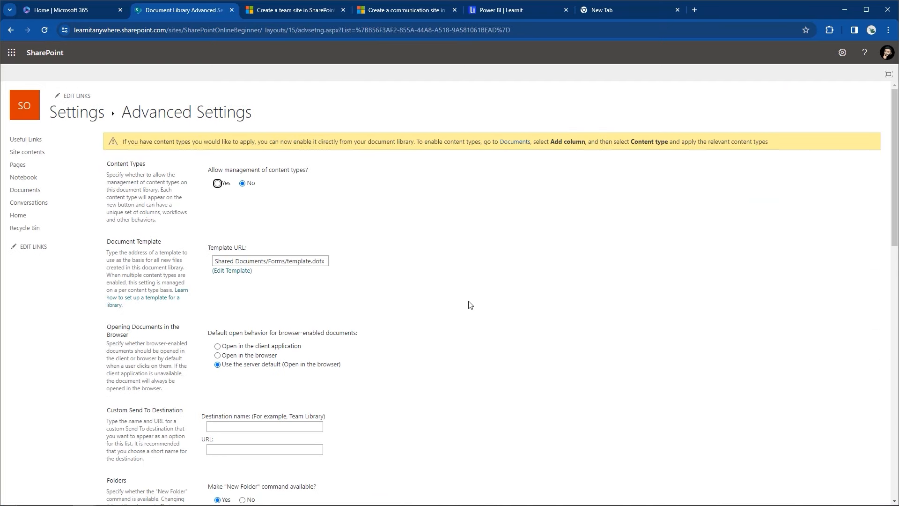
scroll(470, 305, "down", 3)
scroll(470, 305, "down", 4)
scroll(470, 305, "down", 4)
scroll(470, 304, "down", 4)
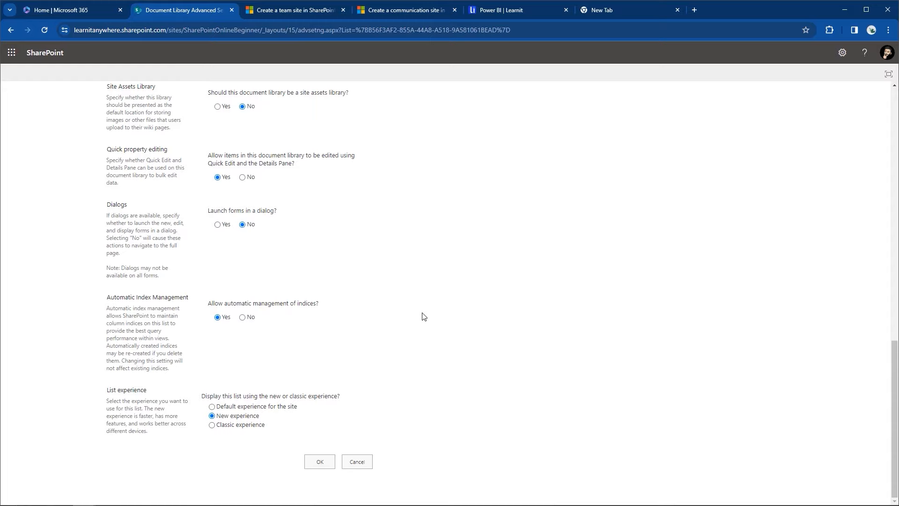
scroll(423, 317, "up", 10)
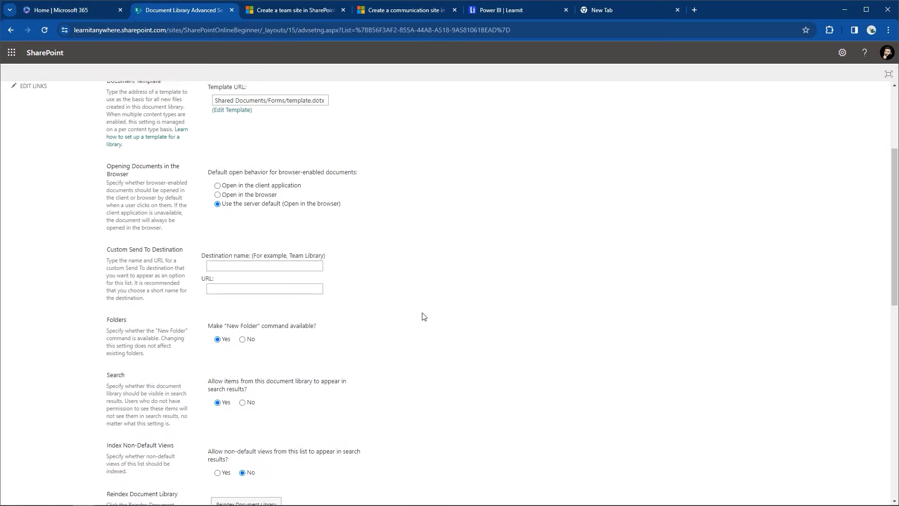
scroll(424, 316, "up", 4)
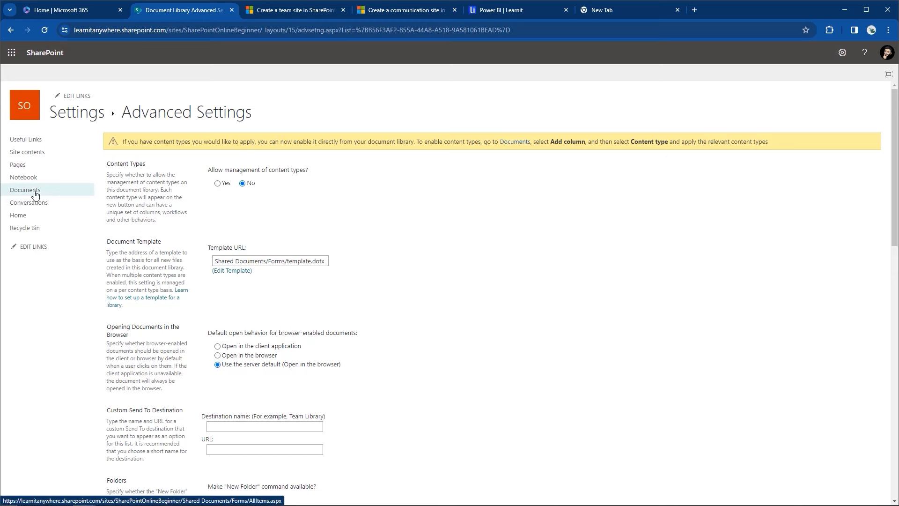
Step: Return to the Documents library and select Do you enjoy using teams.docx
left_click(10, 191)
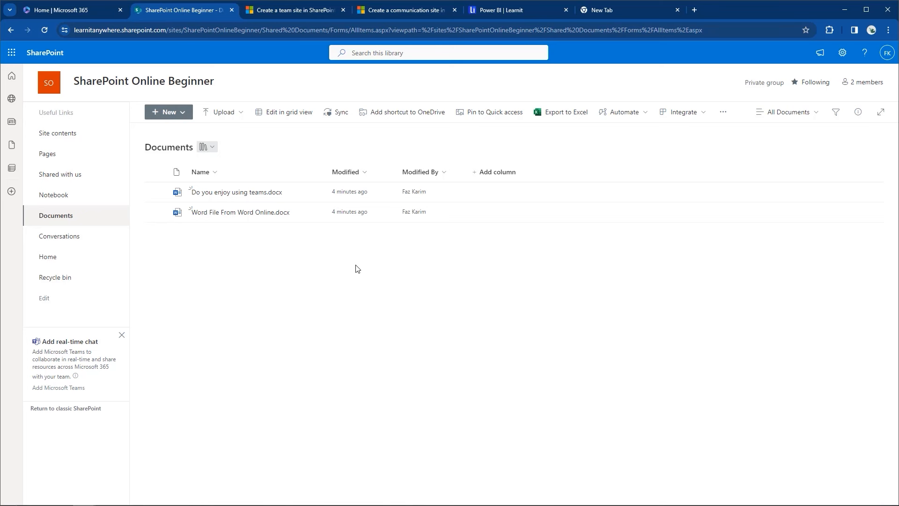
mouse_move(261, 195)
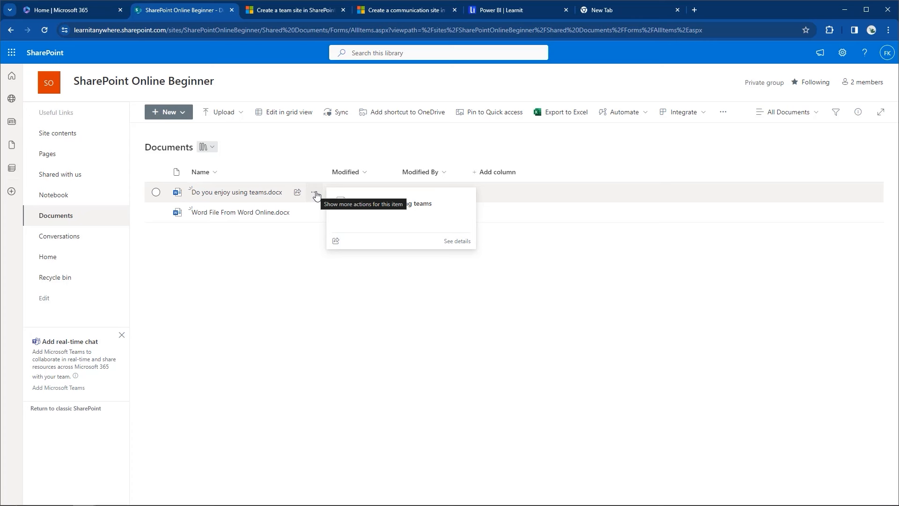
left_click(156, 192)
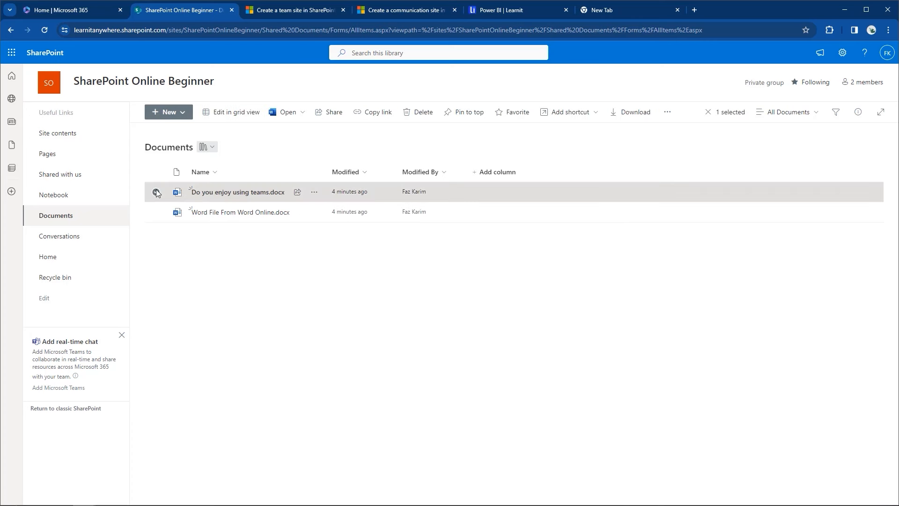
Step: Check out Do you enjoy using teams.docx via its More > Check out command
left_click(665, 112)
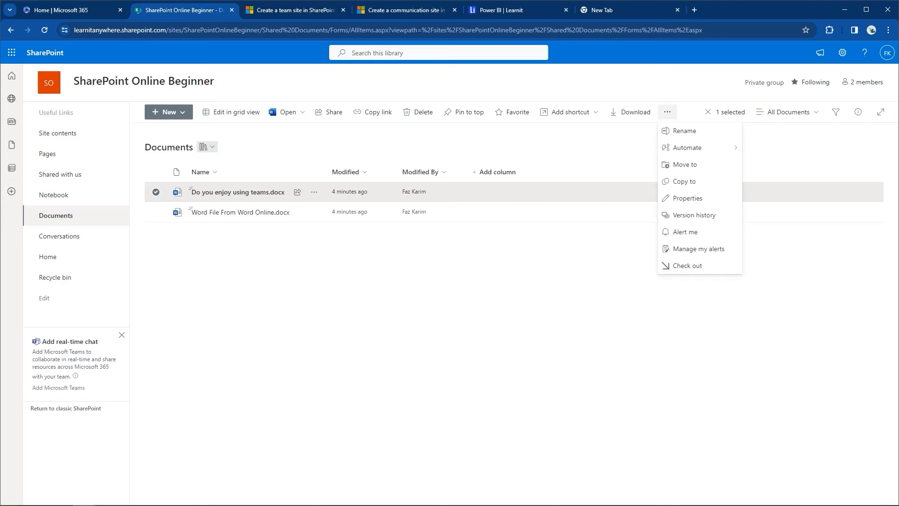
left_click(314, 193)
left_click(314, 193)
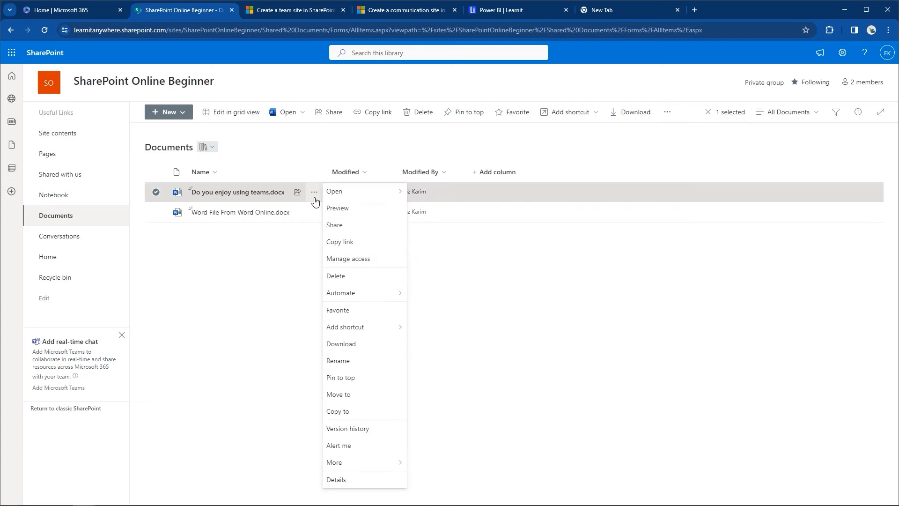
mouse_move(363, 465)
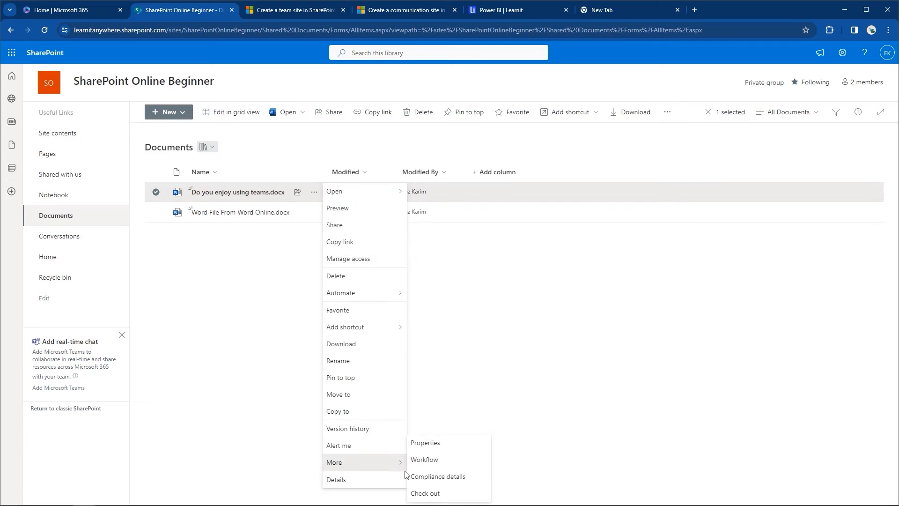
left_click(438, 493)
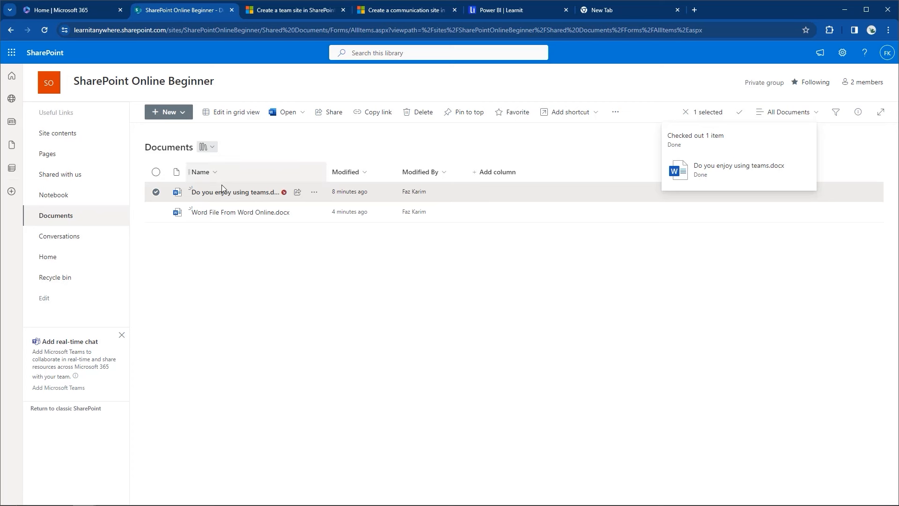
mouse_move(221, 199)
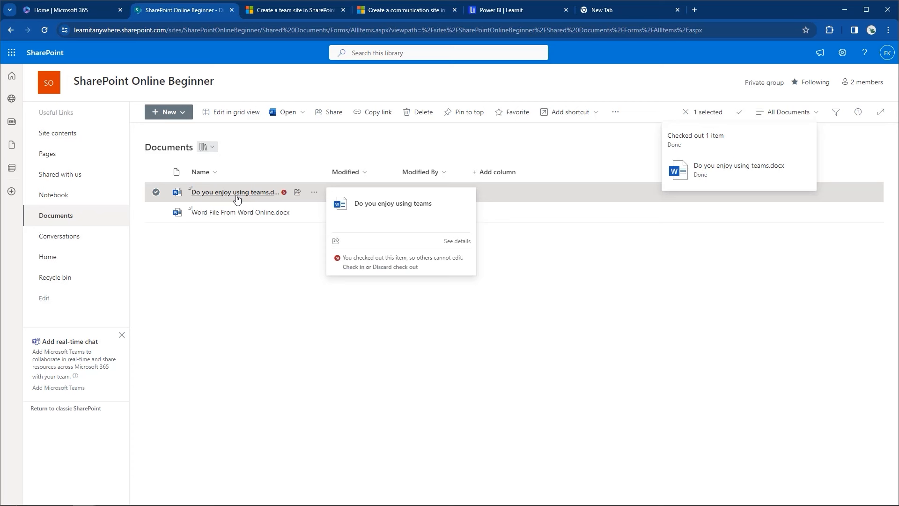
left_click(314, 192)
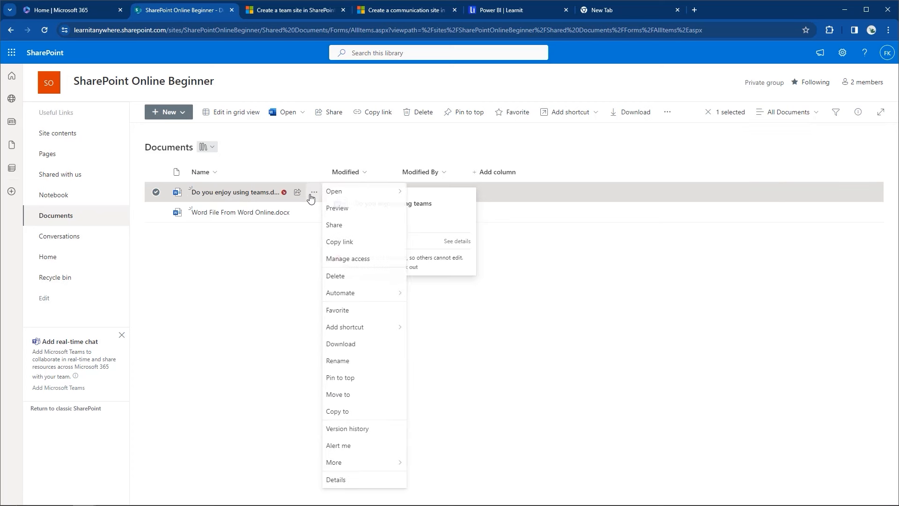
Step: Check Do you enjoy using teams.docx back in with the comment 'No change.'
mouse_move(344, 468)
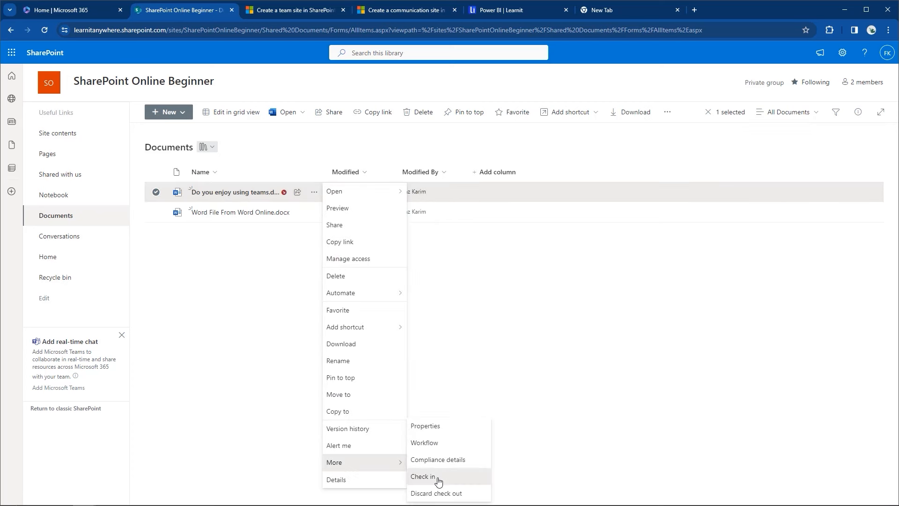
left_click(423, 476)
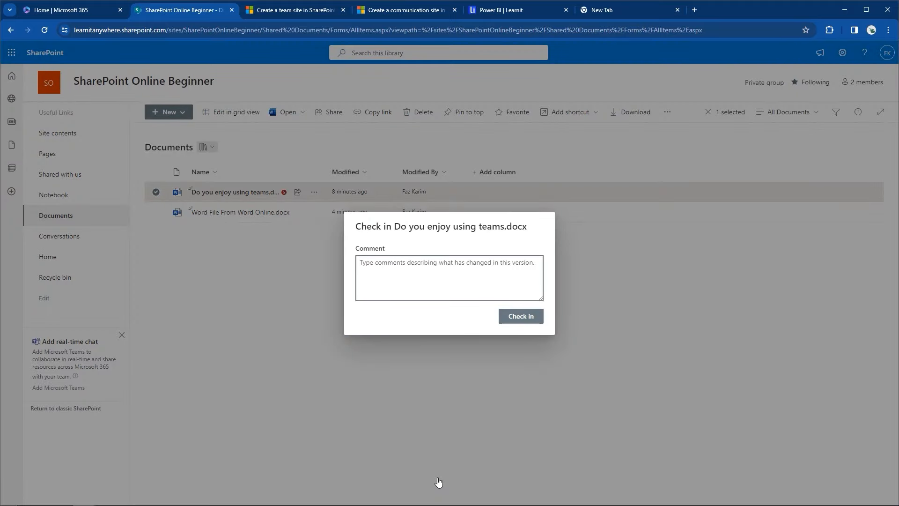
type("No ch")
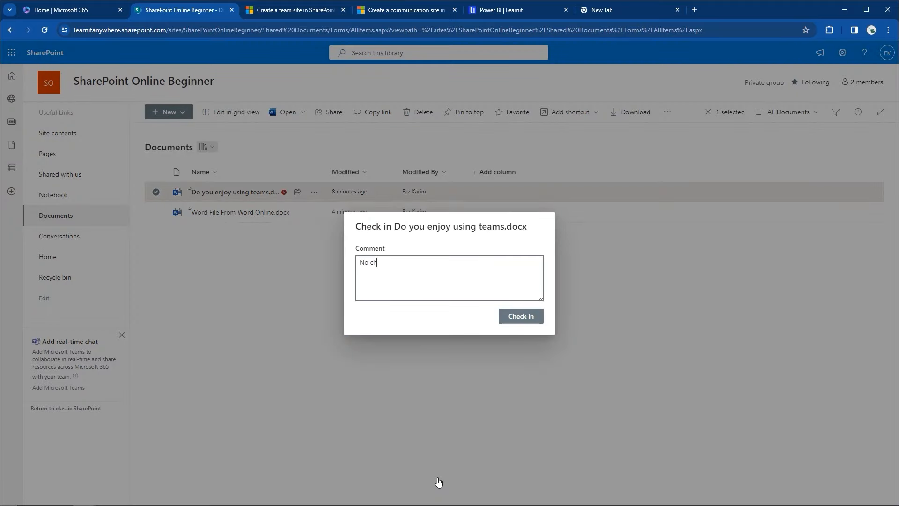
type("ange.")
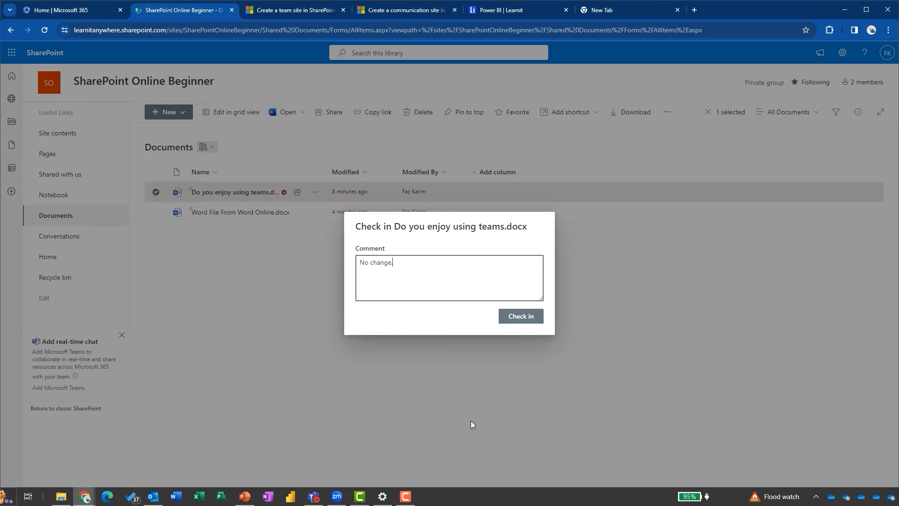
left_click(521, 318)
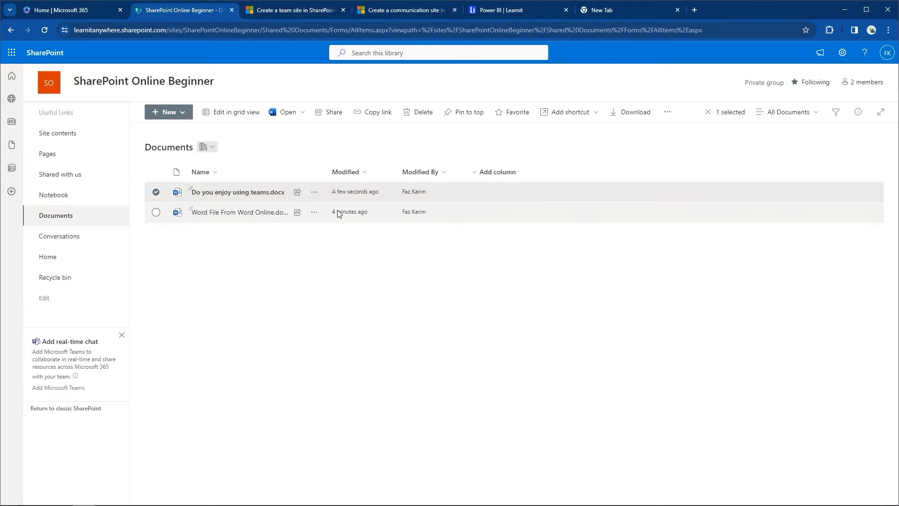
Step: Review the two versions in the file's version history, then close it
left_click(669, 115)
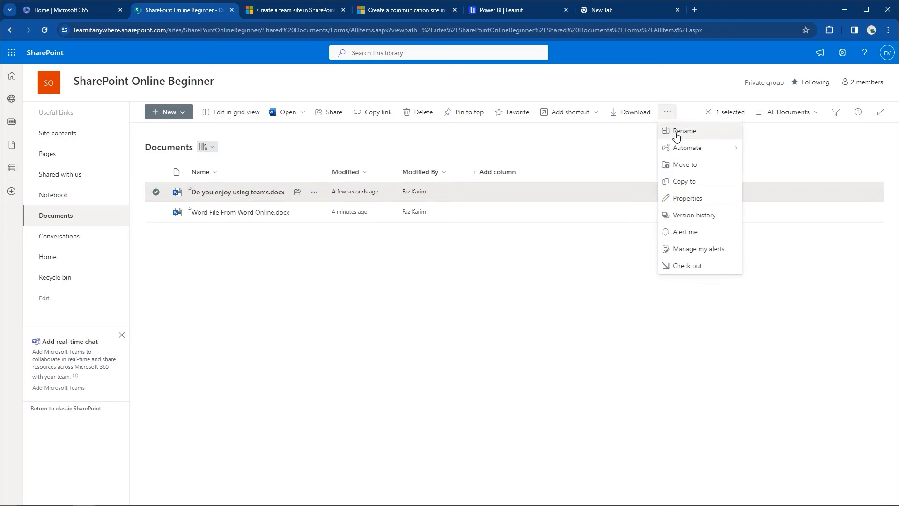
left_click(690, 217)
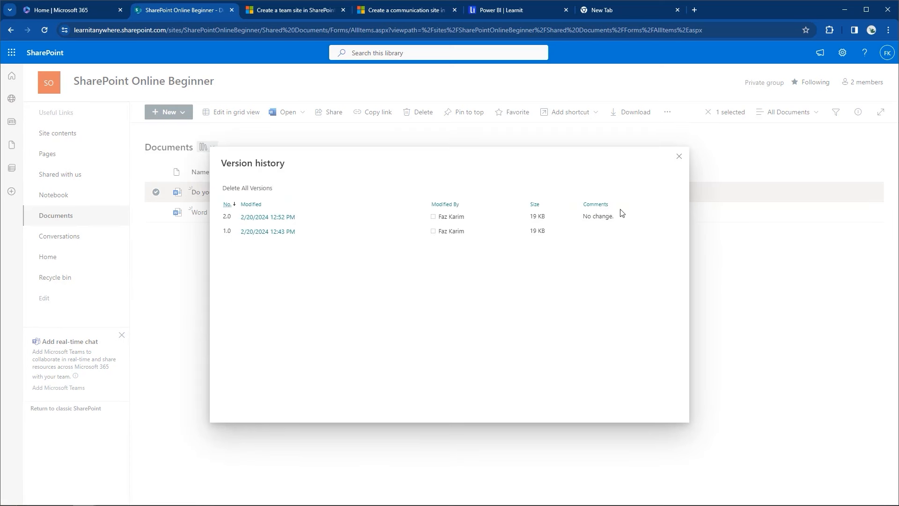
left_click(679, 160)
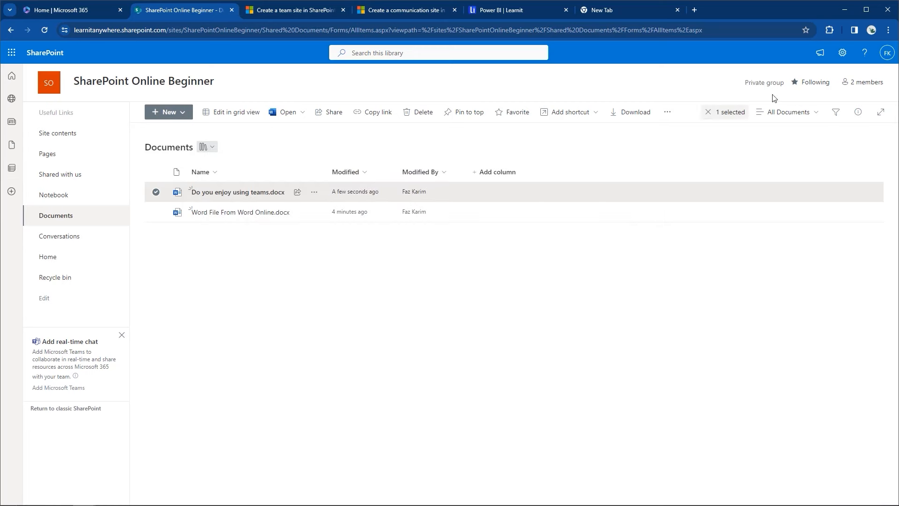
Step: Open the Documents library's full settings page through Library settings > More library settings
left_click(842, 52)
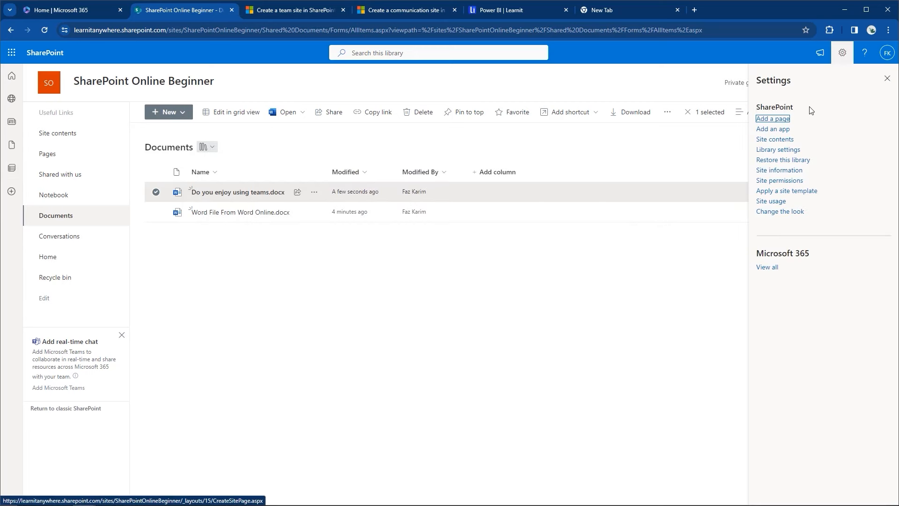
left_click(781, 150)
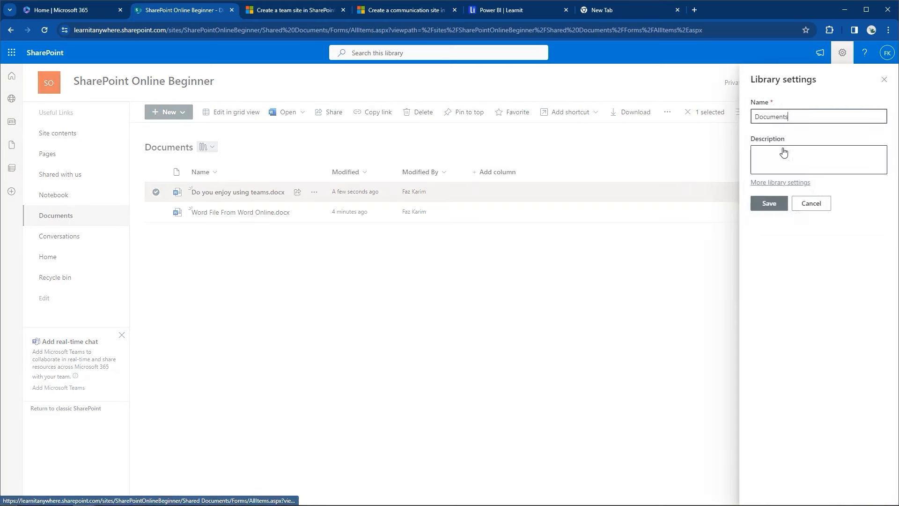
left_click(761, 183)
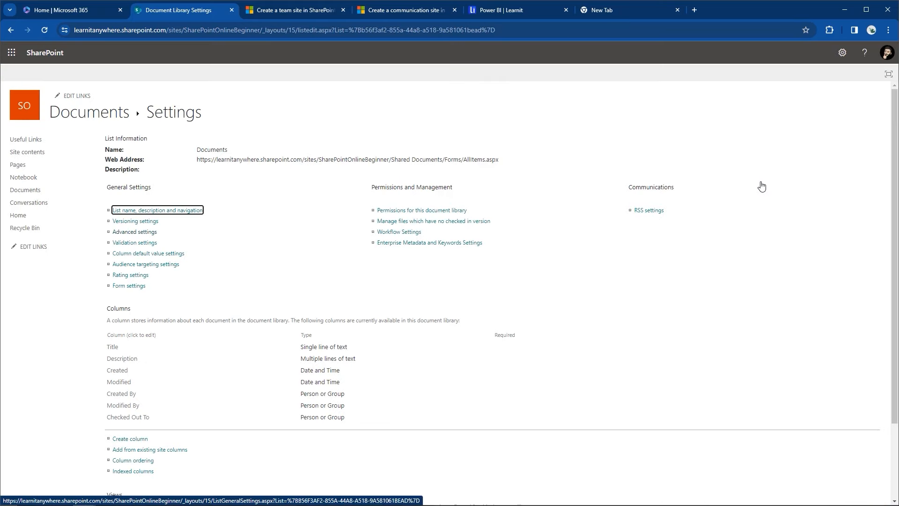
Step: Review the versioning settings (major versions, 500 kept) and return to Documents without changes
left_click(151, 223)
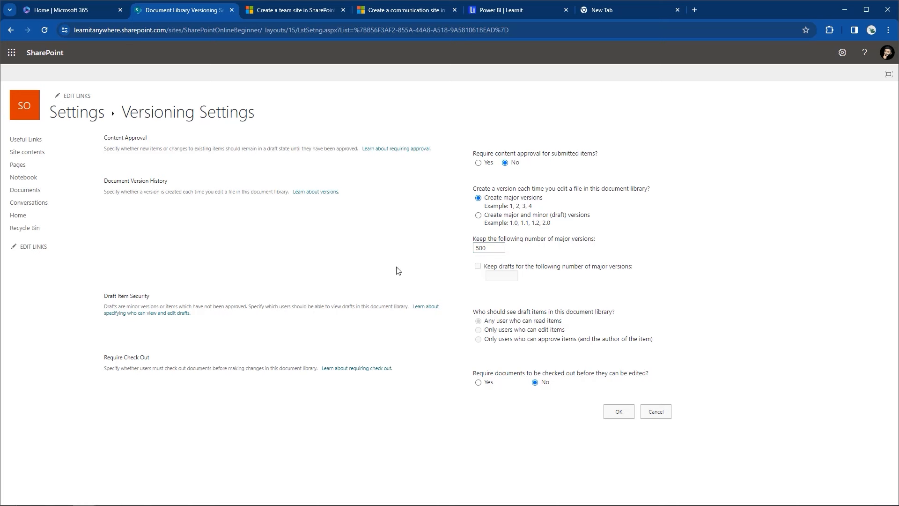
left_click_drag(101, 359, 150, 359)
left_click(150, 359)
left_click(19, 195)
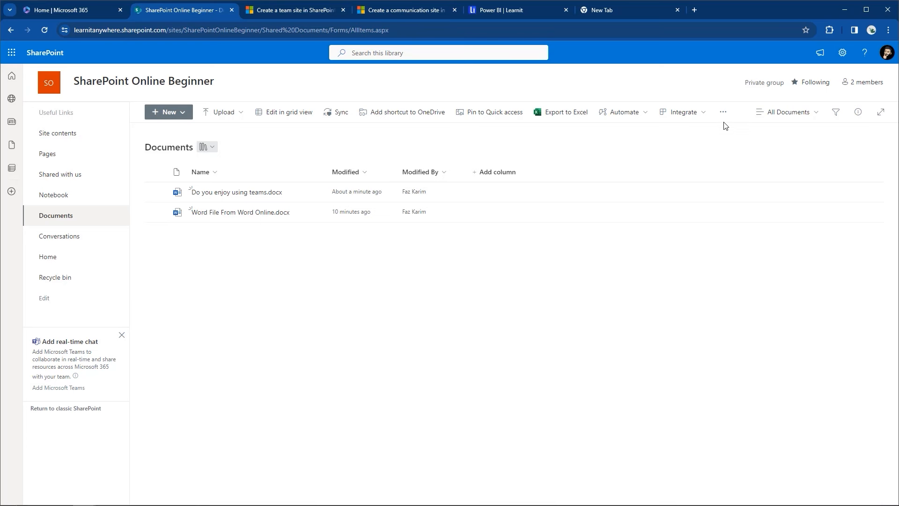
Step: Open the Documents library's full settings page from the gear menu
left_click(842, 53)
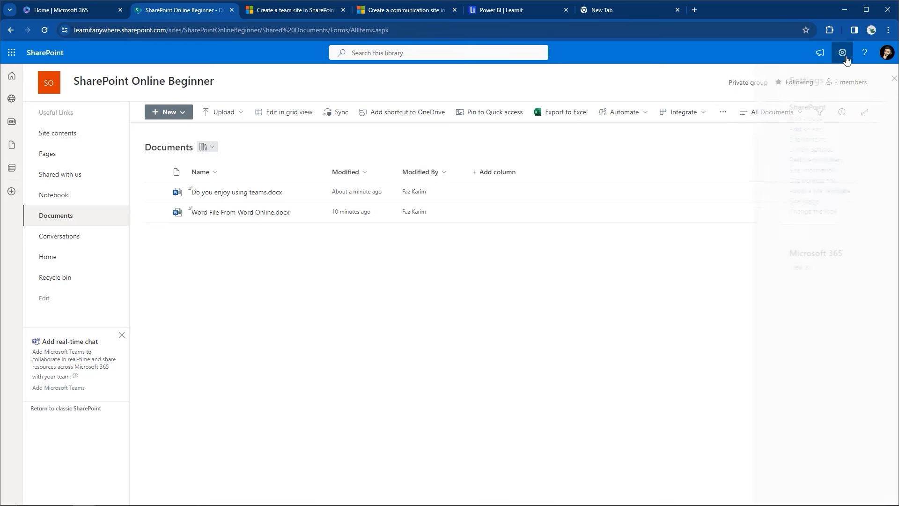
left_click(777, 150)
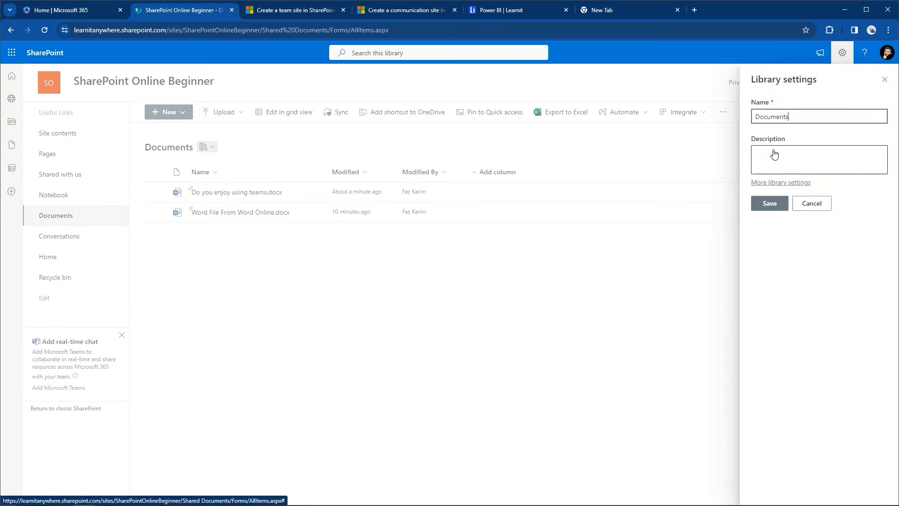
left_click(752, 184)
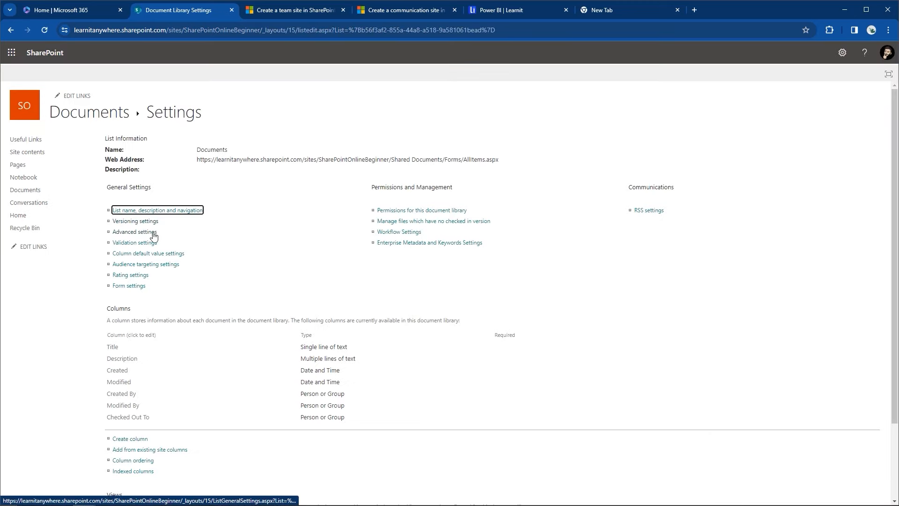
Step: Require content approval in versioning settings, save, and return to the Documents library
left_click(149, 226)
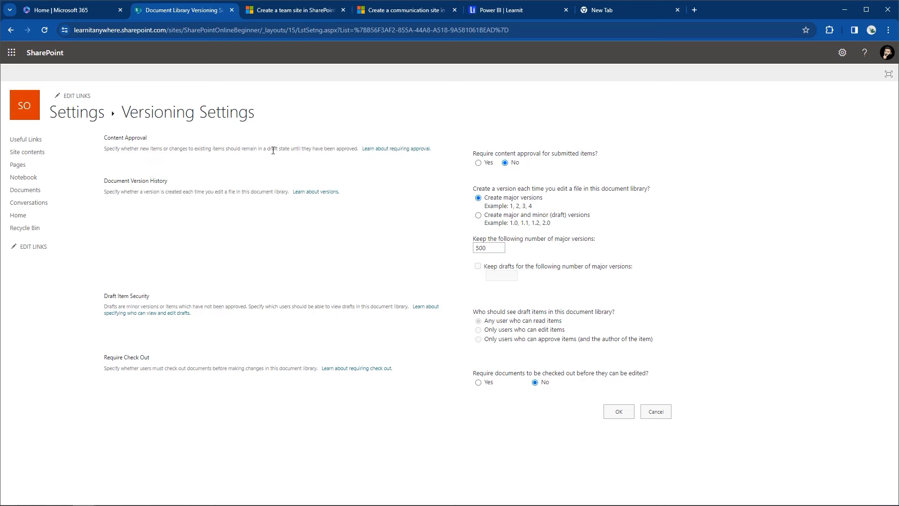
left_click(478, 165)
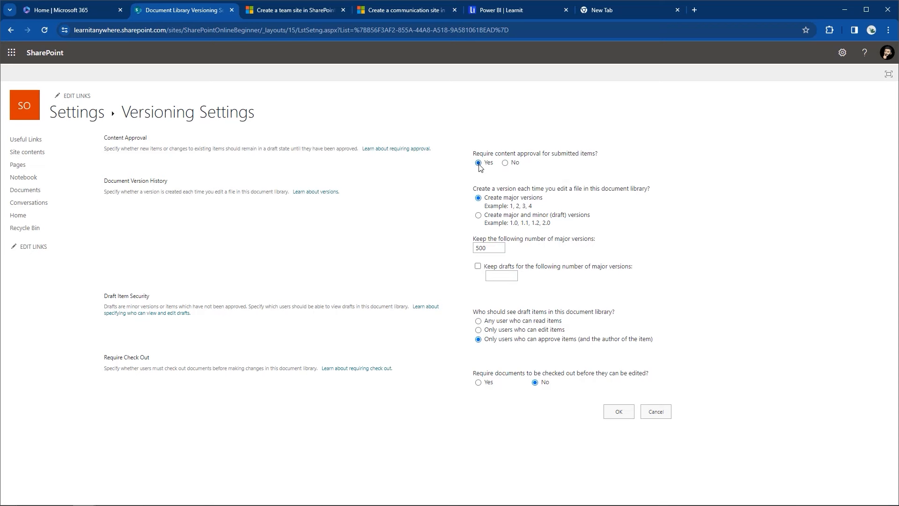
left_click(630, 418)
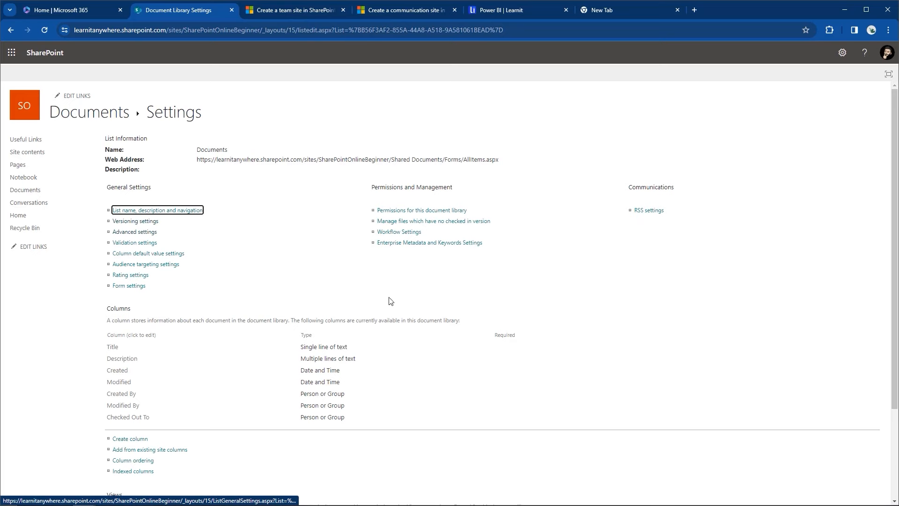
left_click(38, 191)
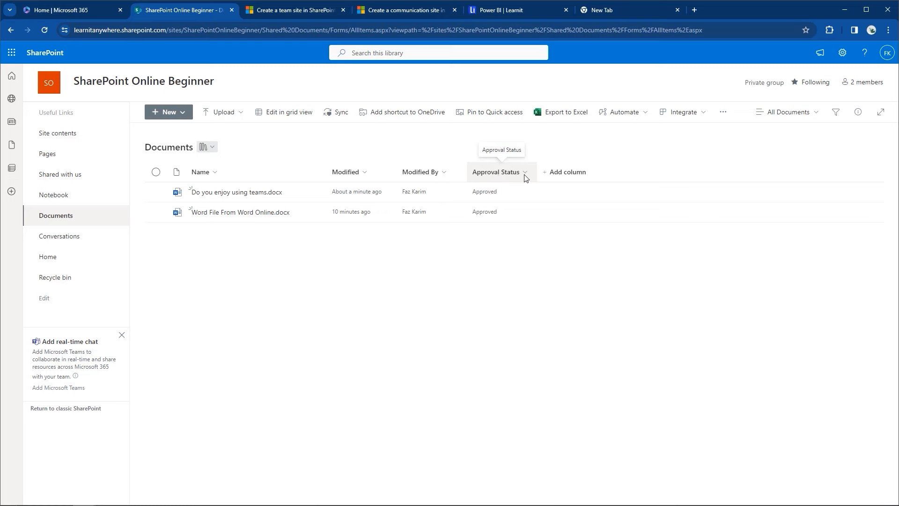
Step: Create a new Word document, Document.docx, in the library and refresh to list it
left_click(178, 115)
left_click(169, 148)
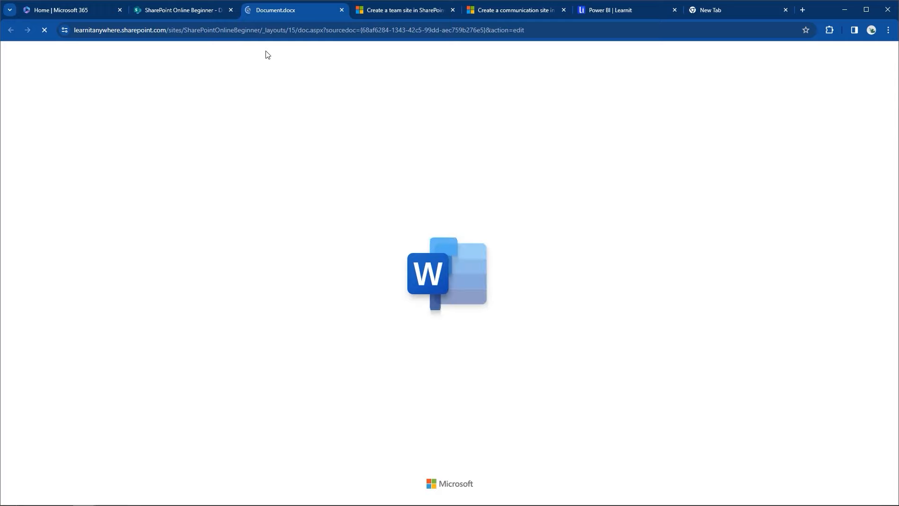
left_click(342, 10)
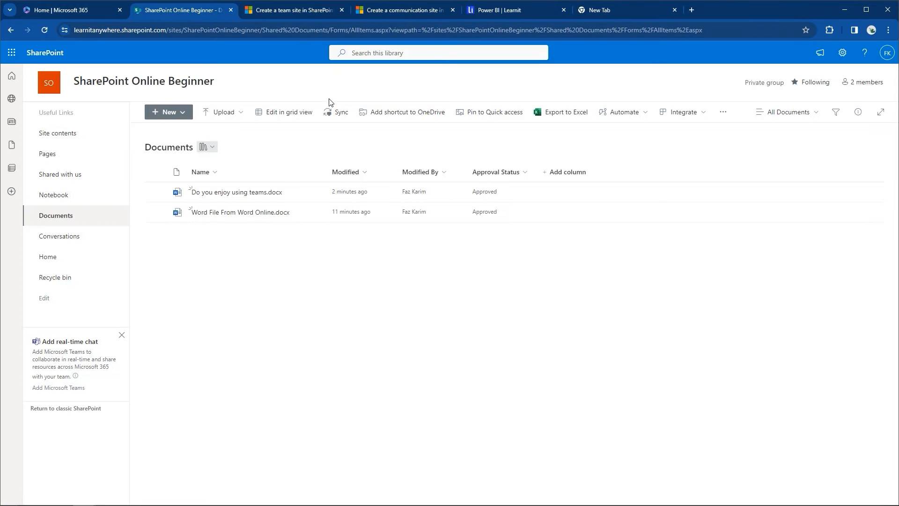
left_click(44, 29)
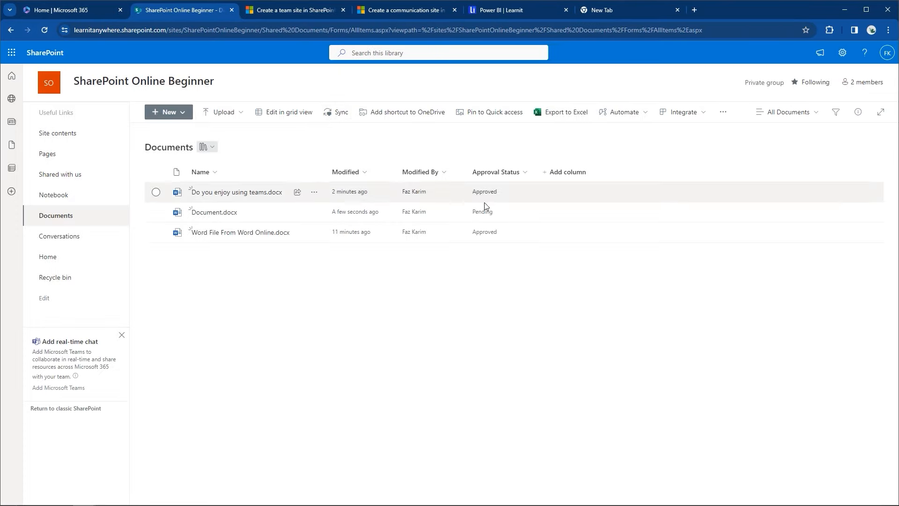
Step: Approve Document.docx through Approve/Reject so its status reads Approved
left_click(314, 212)
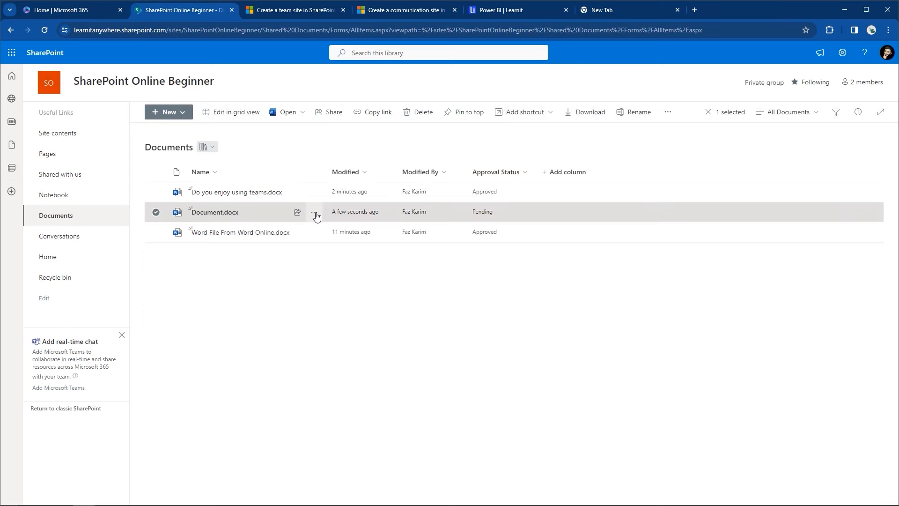
mouse_move(332, 476)
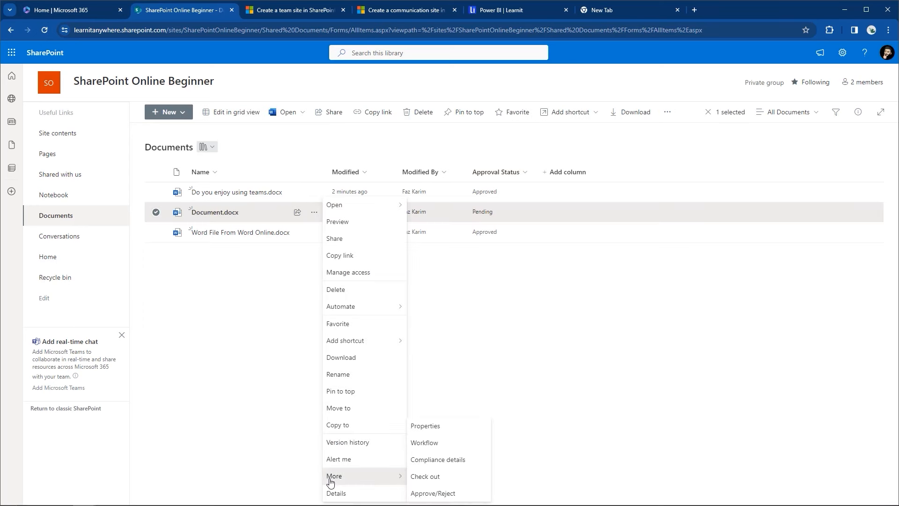
left_click(439, 494)
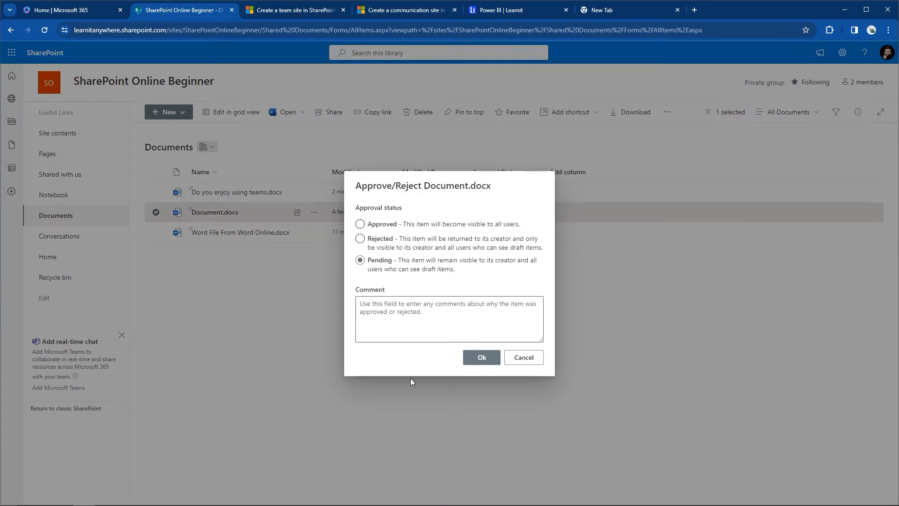
left_click(359, 224)
left_click(481, 358)
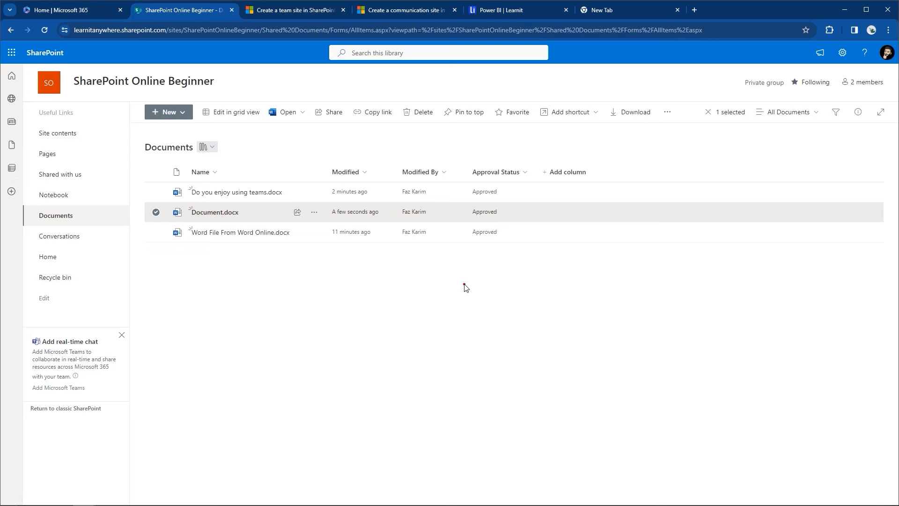
key("ctrl+2")
key("t")
type("Check in and check out")
key("Return")
type("Ver")
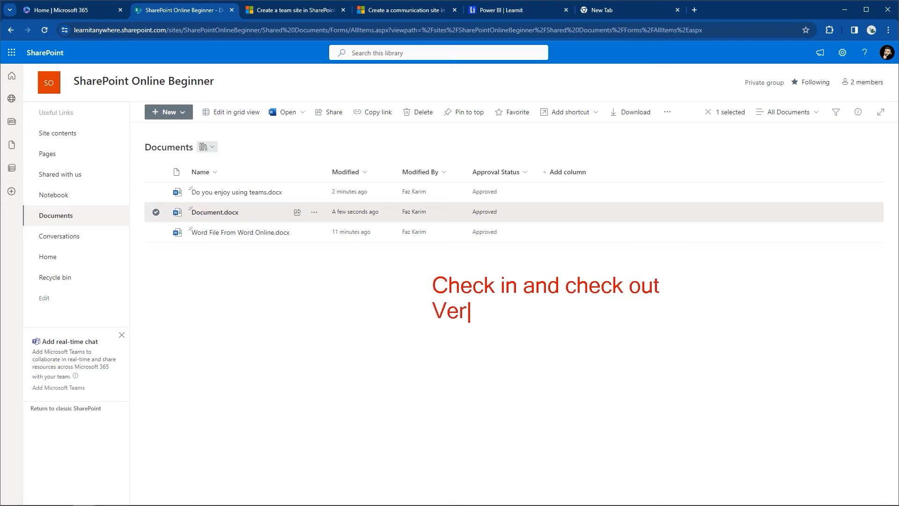
type("sion histro")
key("BackSpace")
key("BackSpace")
type("ory")
key("Return")
type("Content approval")
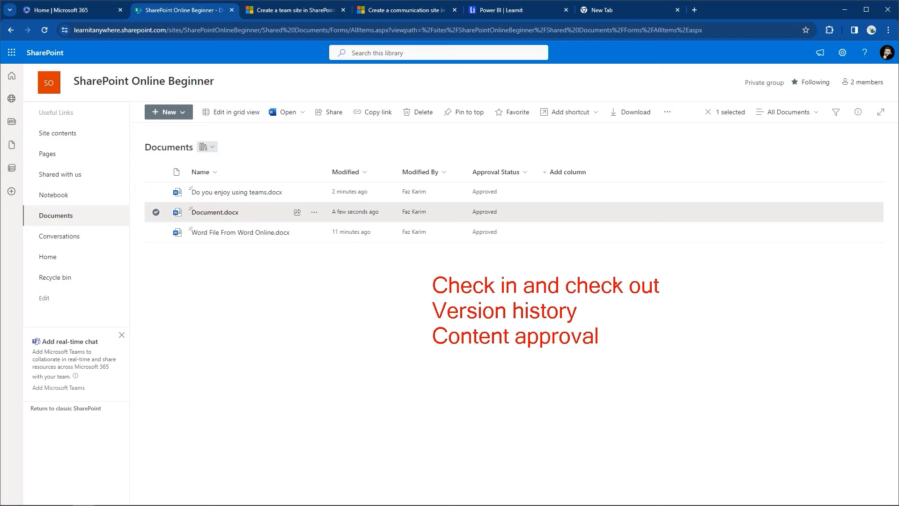
mouse_move(617, 265)
left_mouse_down()
mouse_move(785, 79)
mouse_move(833, 58)
left_mouse_up()
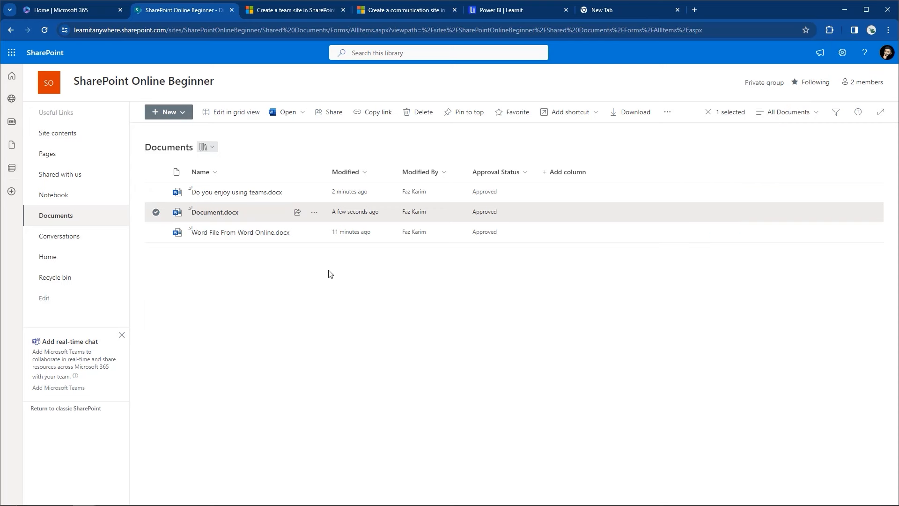
left_click(156, 212)
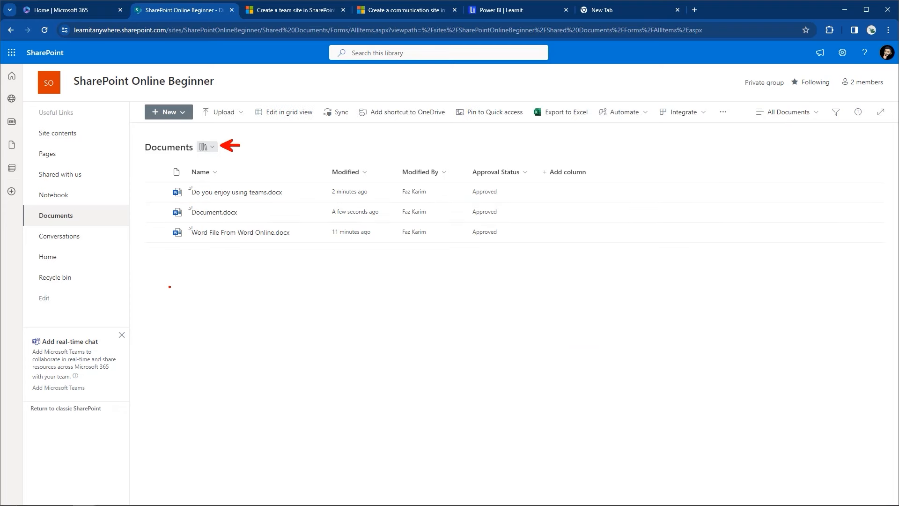
mouse_move(66, 499)
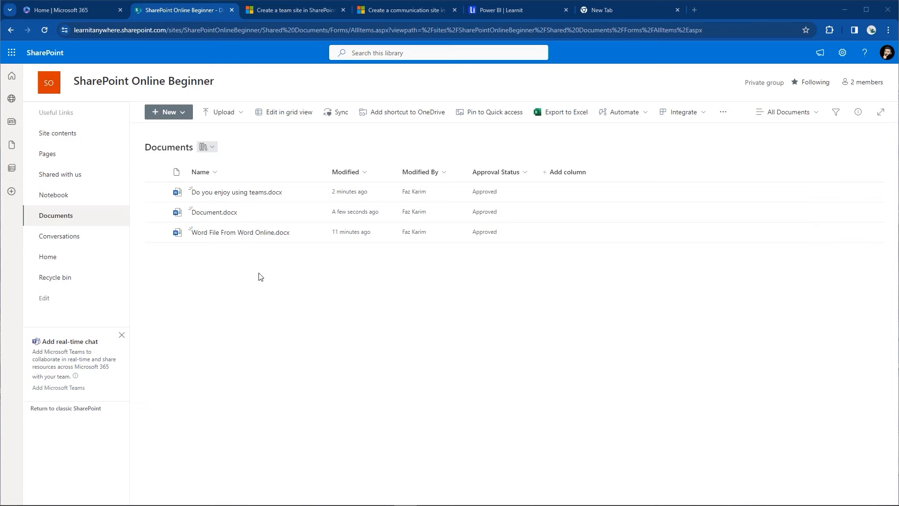
key("alt+Tab")
key("alt+Tab")
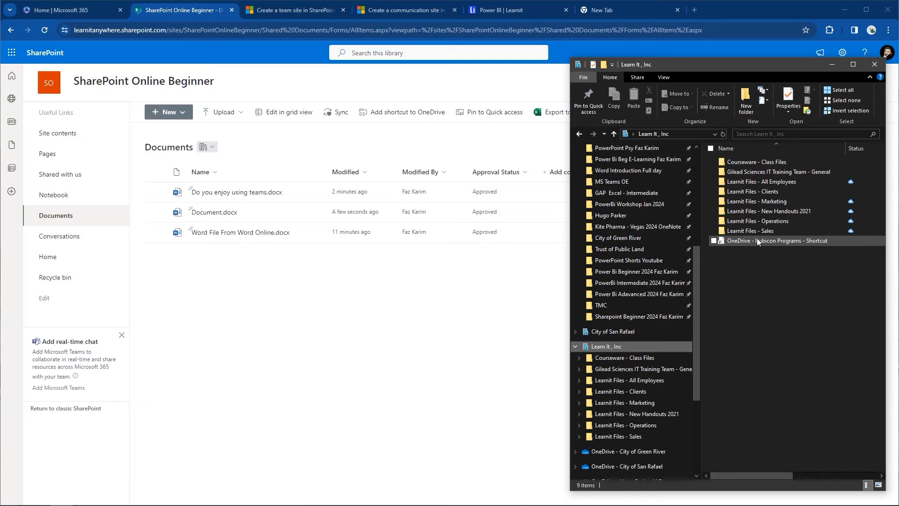
Step: Sync the library via OneDrive and open the SharePoint Online Beginner - Documents folder in File Explorer
left_click(341, 115)
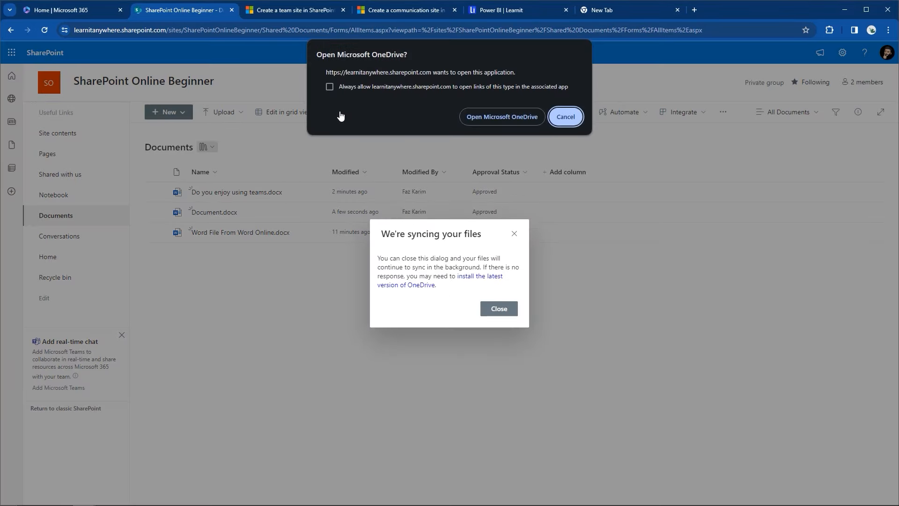
left_click(515, 112)
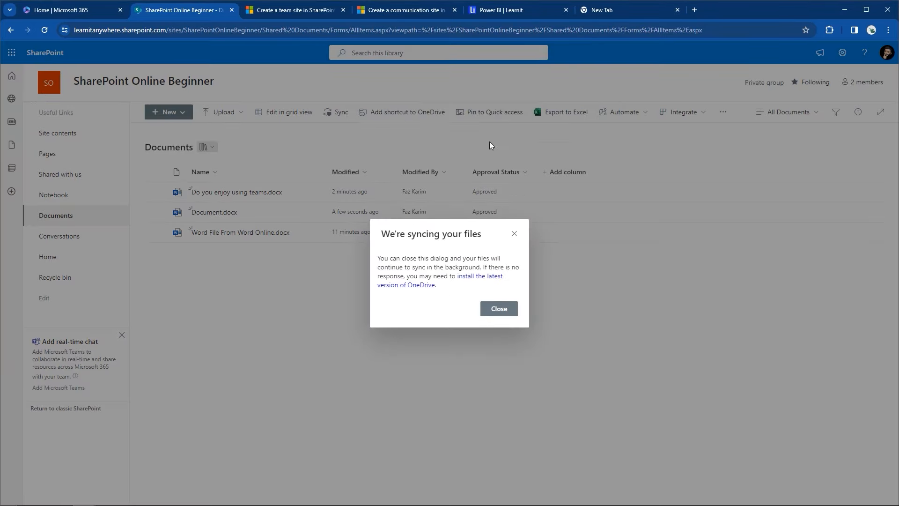
key("alt+Tab")
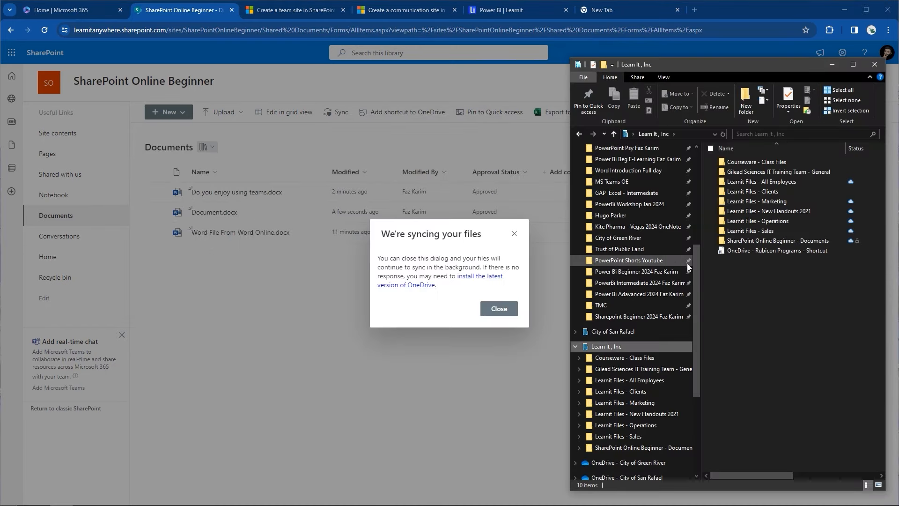
left_click(776, 241)
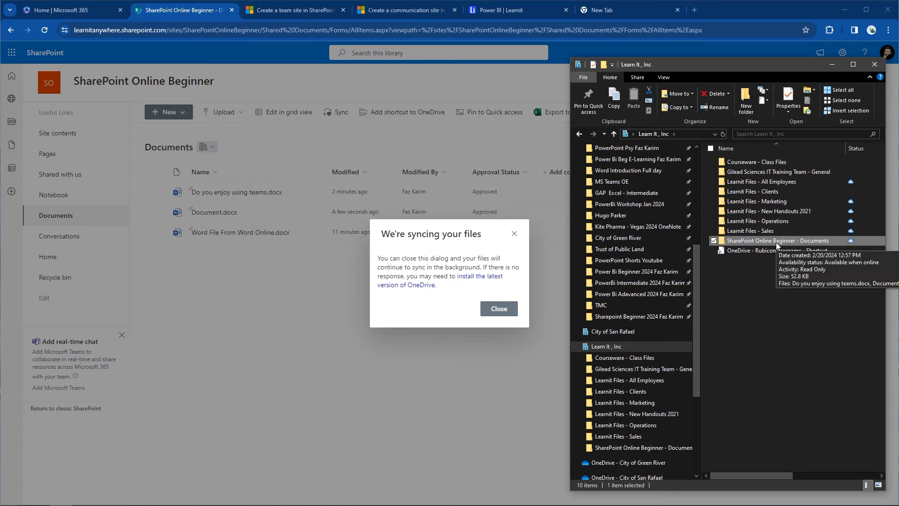
double_click(776, 242)
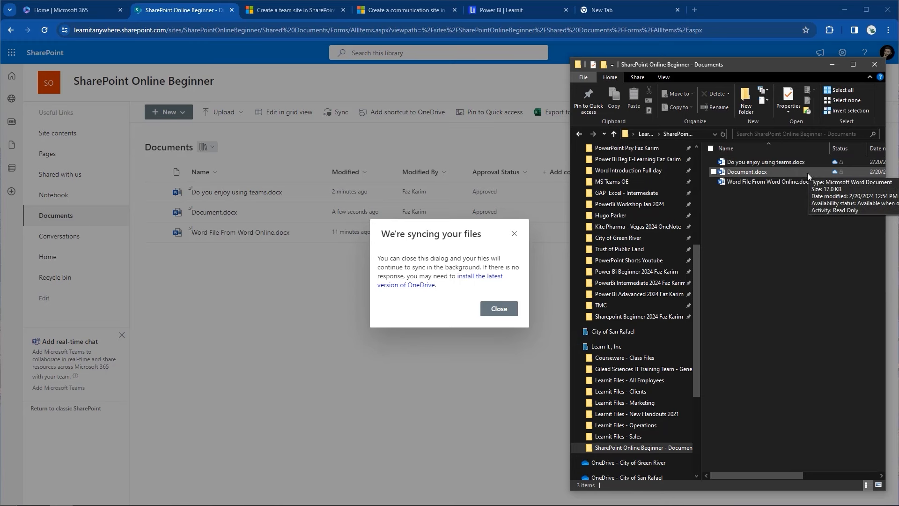
mouse_move(803, 184)
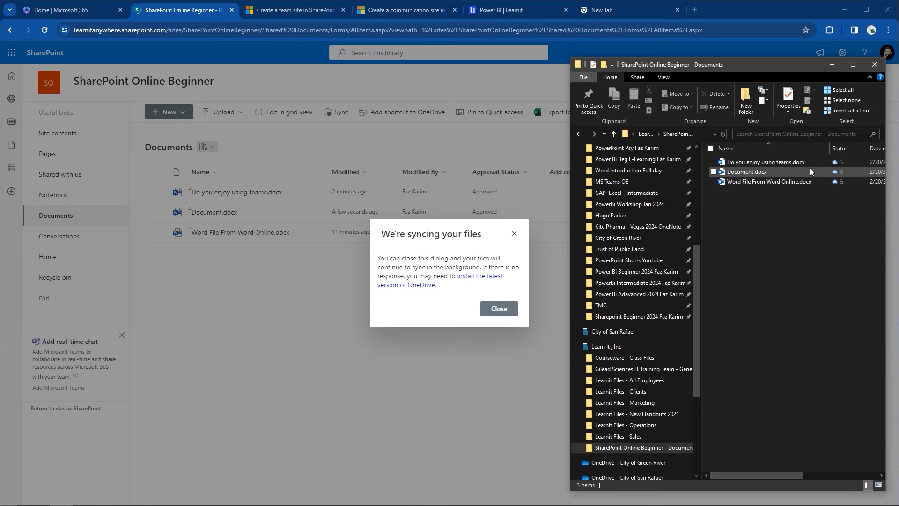
mouse_move(809, 168)
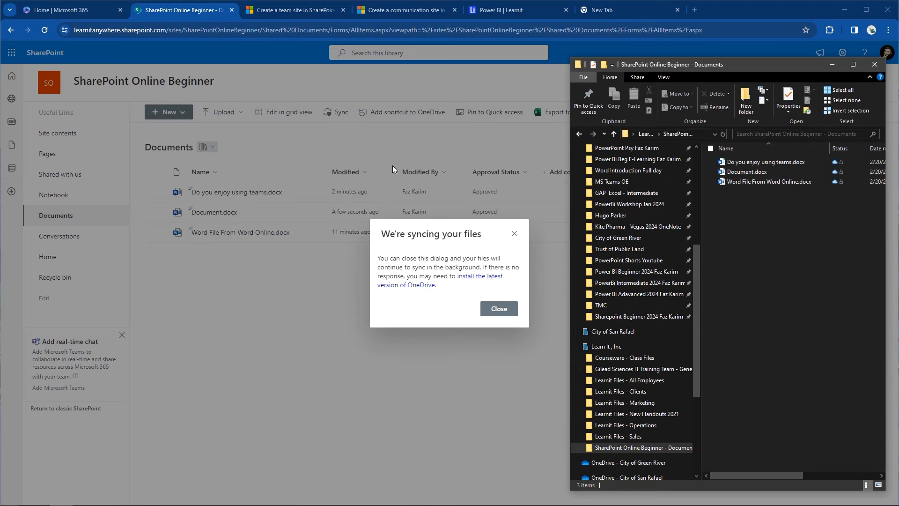
left_click(509, 313)
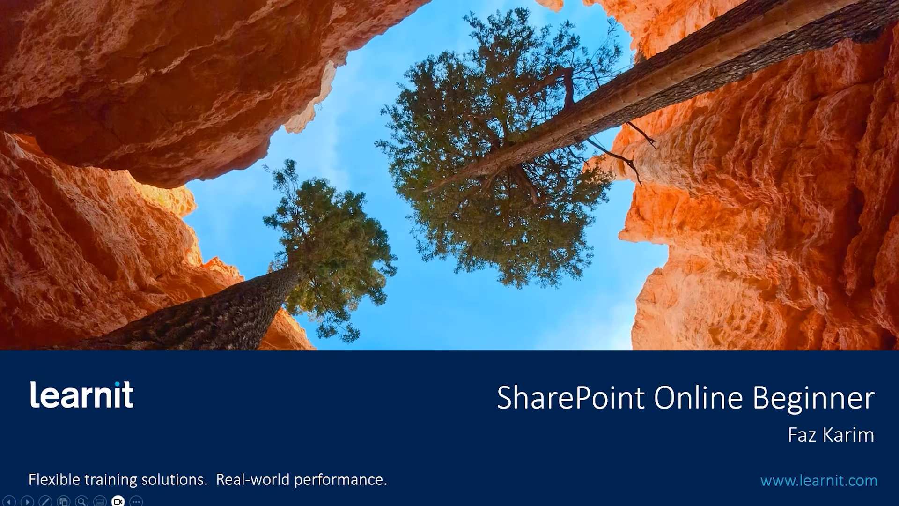
Step: Reveal all five Topics bullets, from Accessing SharePoint Online to Working with a Document Library
key("Right")
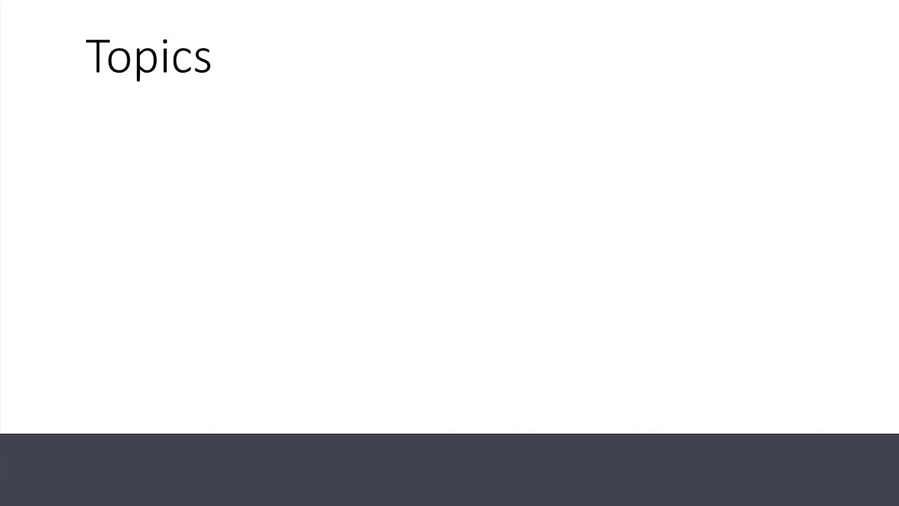
key("Right")
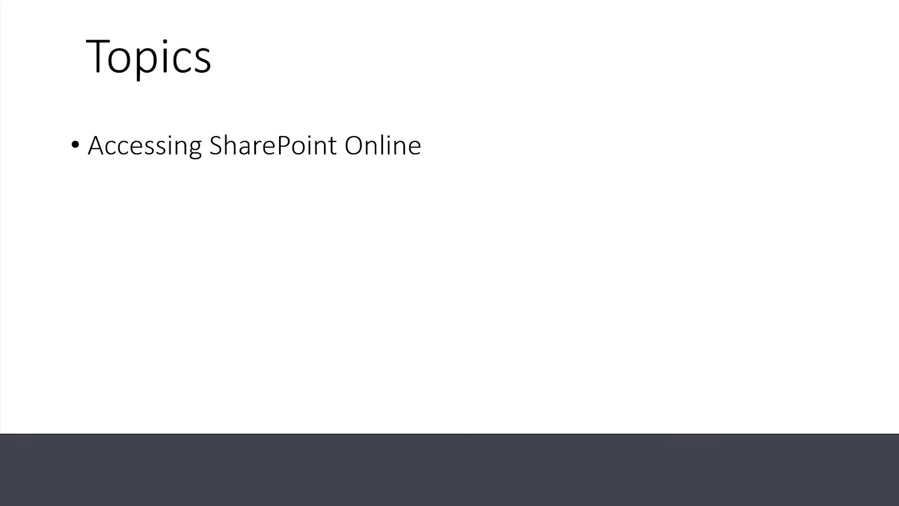
key("Right")
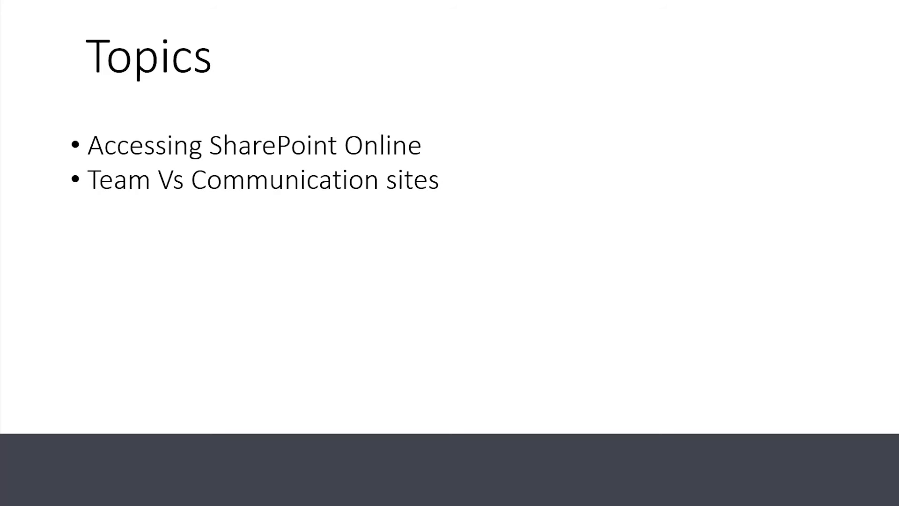
key("Right")
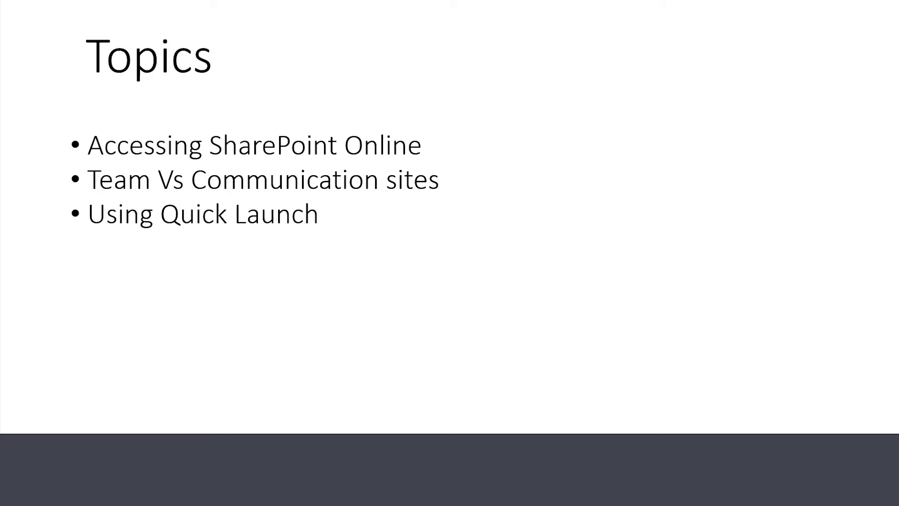
key("Right")
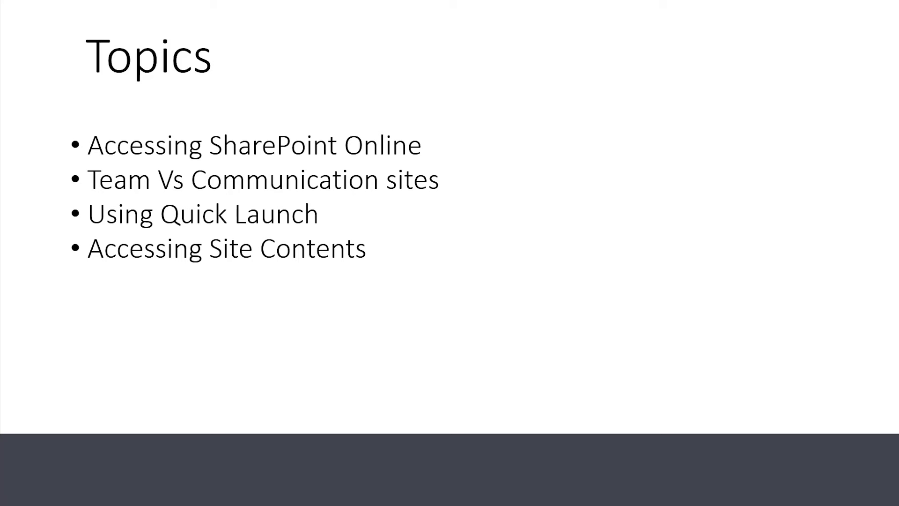
key("Right")
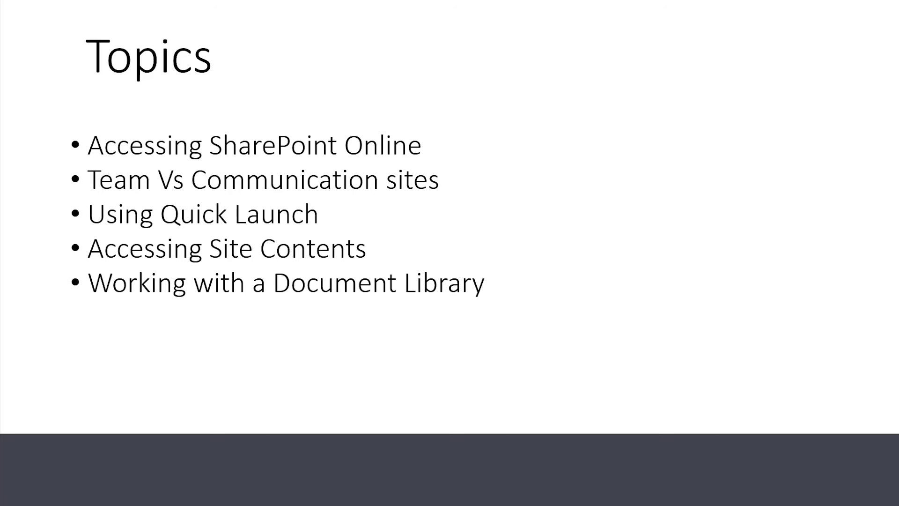
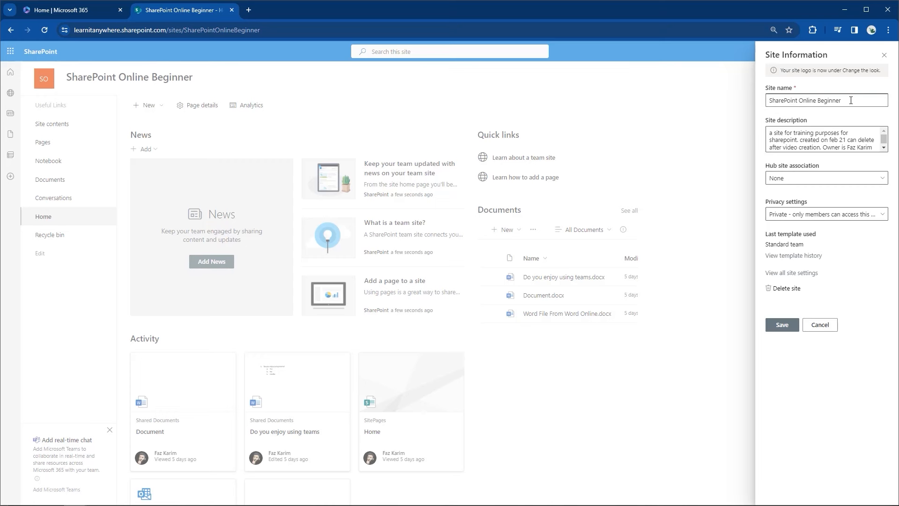
Step: Replace 'Beginner' with 'Advanced' so the site name reads 'SharePoint Online Advanced', and save
key("BackSpace")
key("BackSpace")
key("BackSpace")
key("BackSpace")
key("BackSpace")
key("BackSpace")
type("a")
key("Caps_Lock")
key("BackSpace")
key("Caps_Lock")
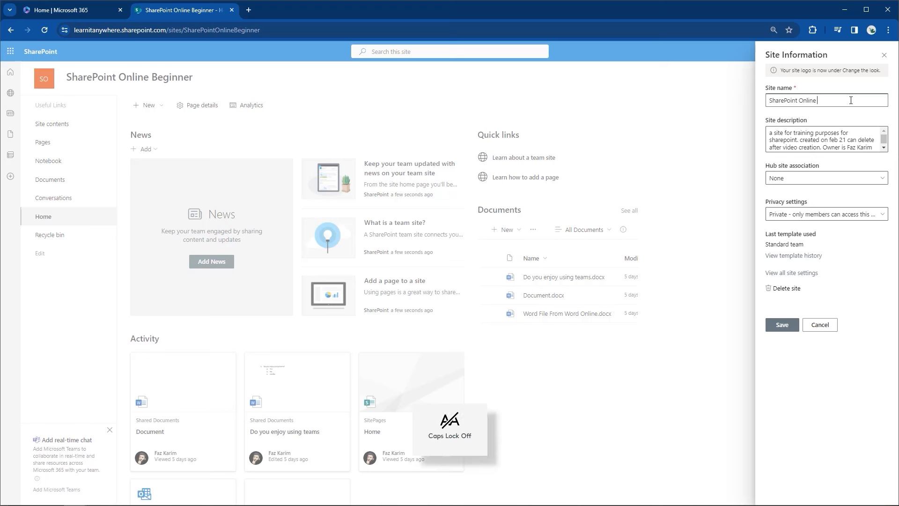
type("Adcan")
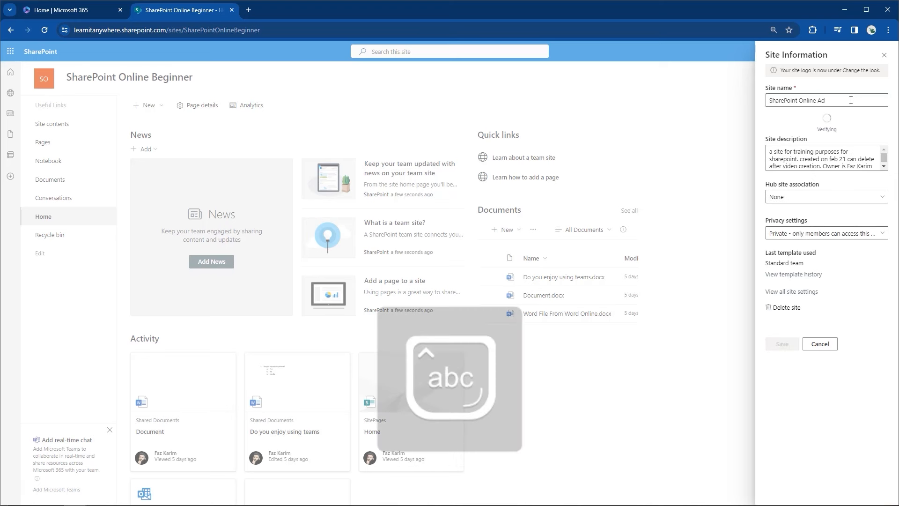
key("BackSpace")
key("BackSpace")
type("anced")
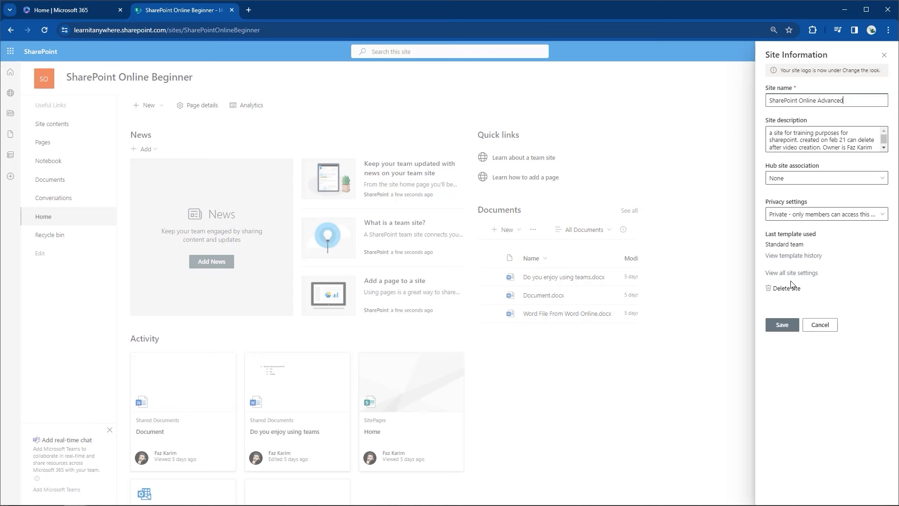
left_click(777, 325)
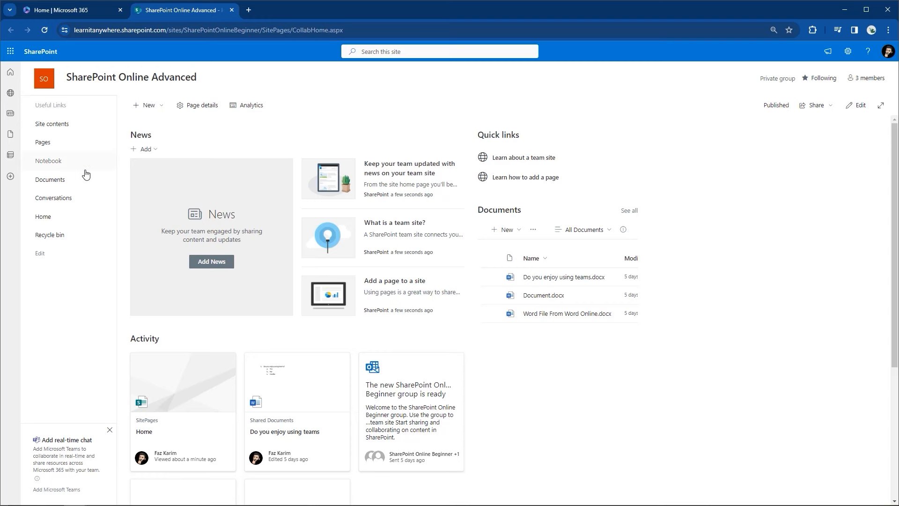
Step: Open the site's Documents library from the left navigation and reset the browser zoom
left_click(73, 182)
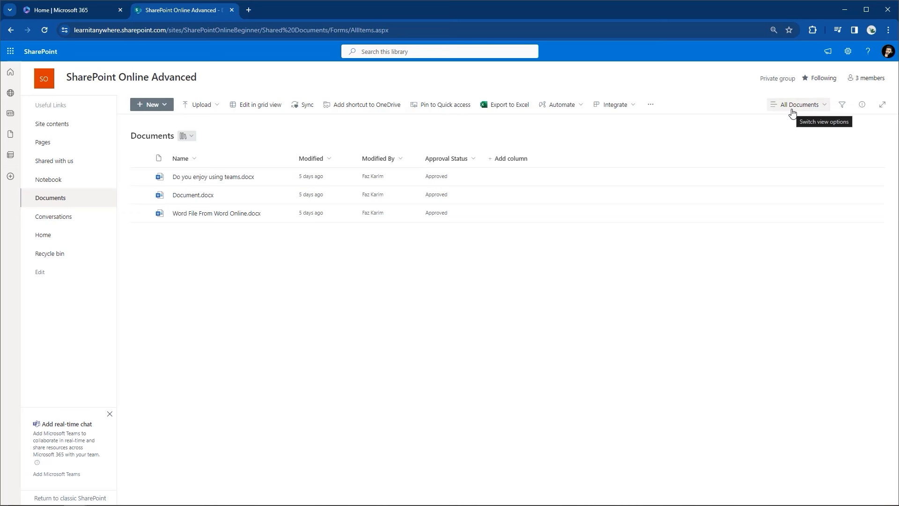
key("ctrl+plus")
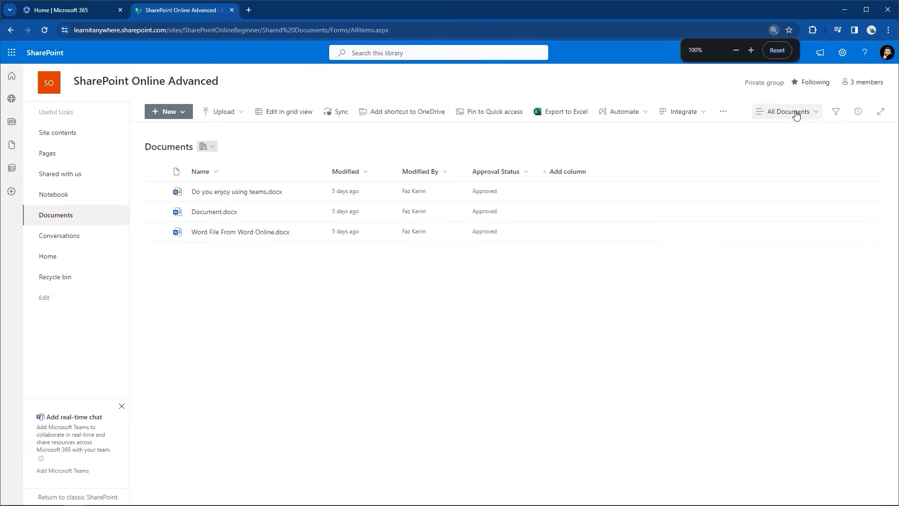
Step: Open the All Documents view switcher in the library toolbar
left_click(799, 115)
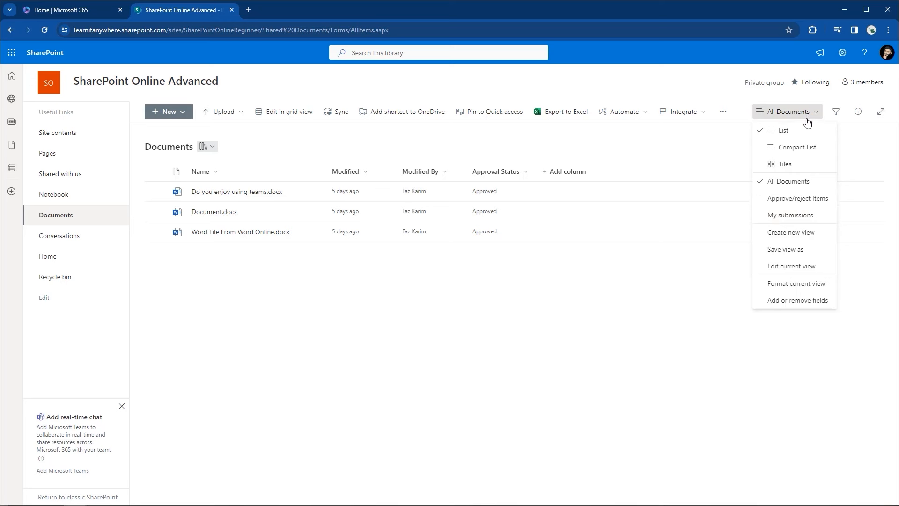
Step: Create a new public List view named 'Custom View FK'
left_click(772, 234)
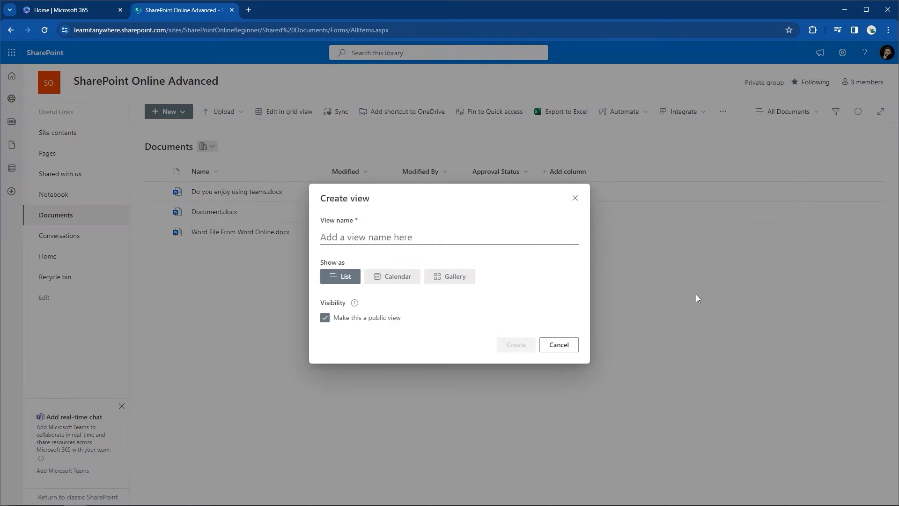
left_click(336, 238)
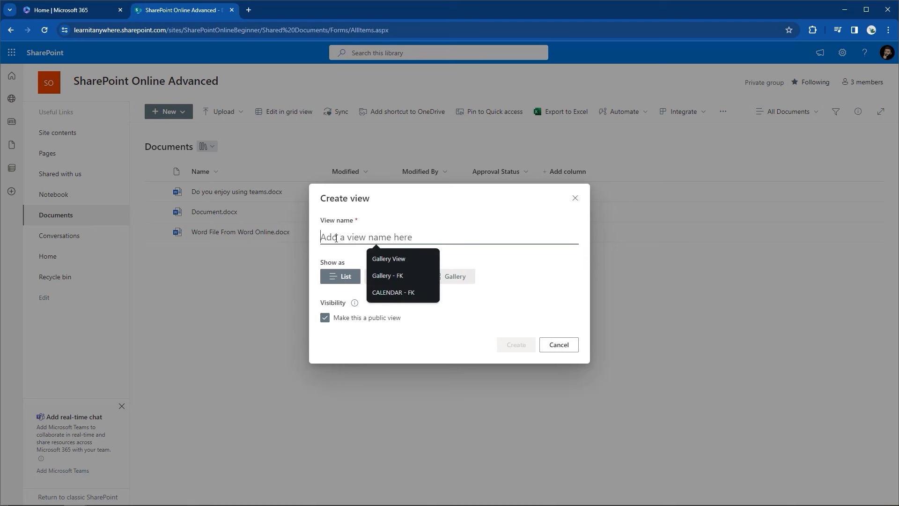
type("Custom View")
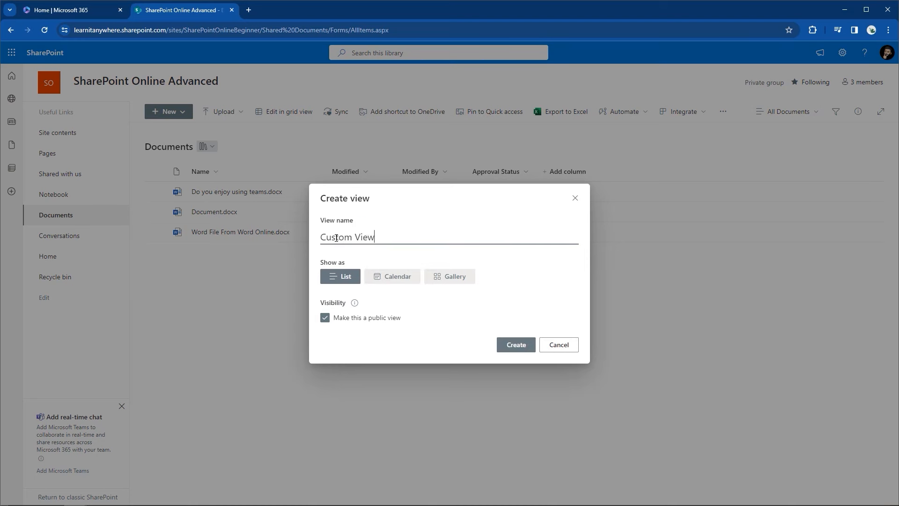
type(" FK")
left_click(521, 344)
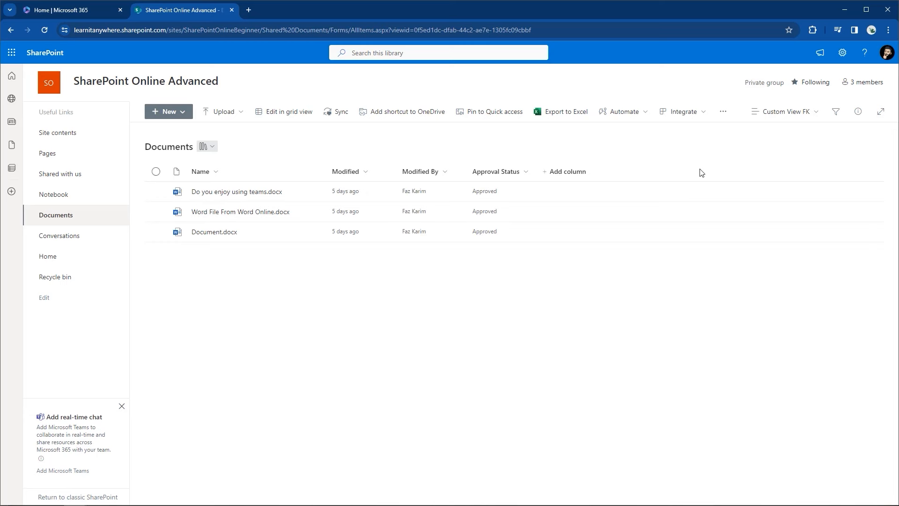
Step: Choose Edit current view from the Custom View FK view switcher
left_click(759, 117)
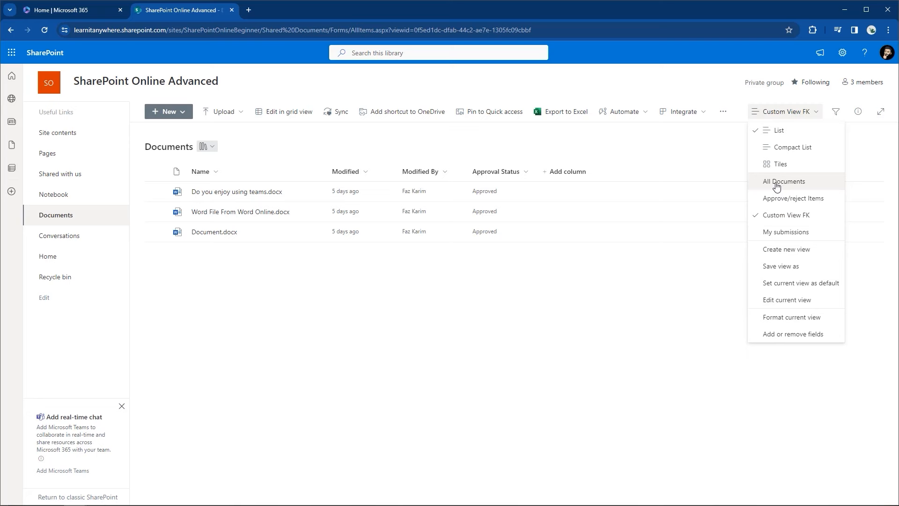
left_click(757, 298)
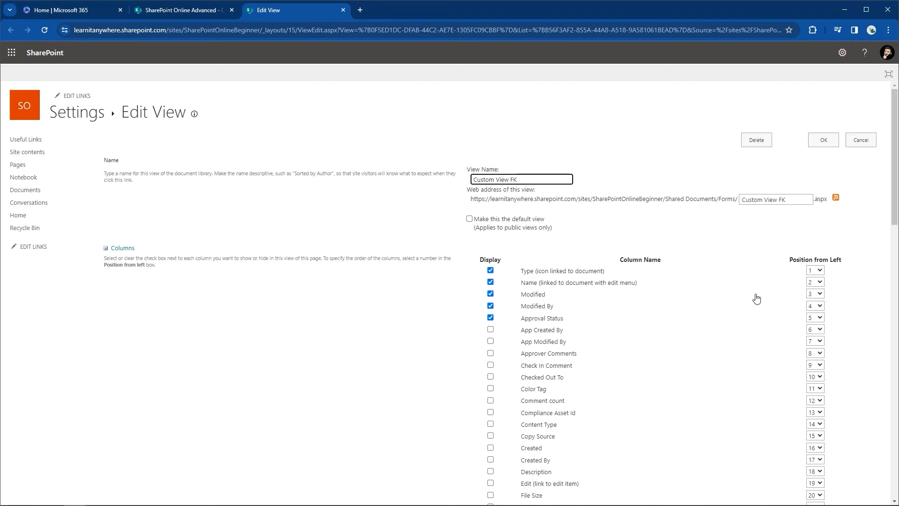
Step: Glance at the Documents library tab and back, then collapse the Columns section
key("ctrl+shift+Tab")
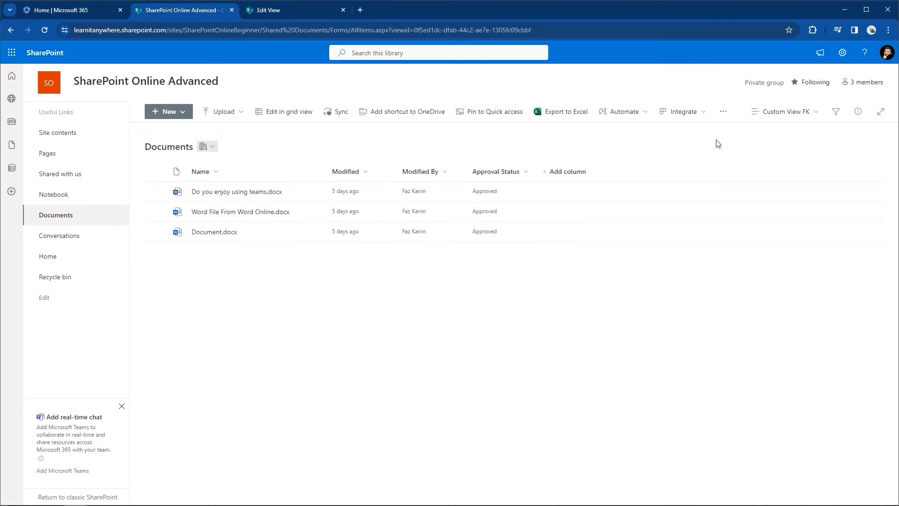
key("ctrl+Tab")
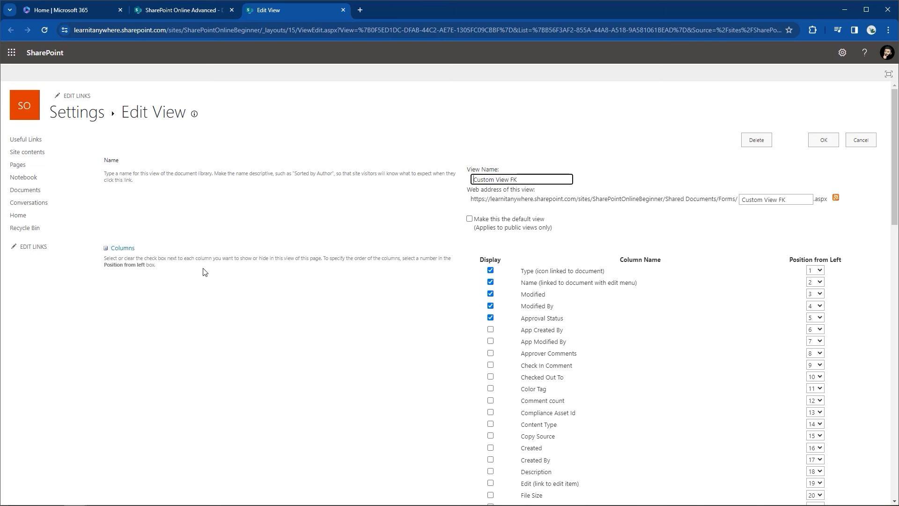
left_click(106, 249)
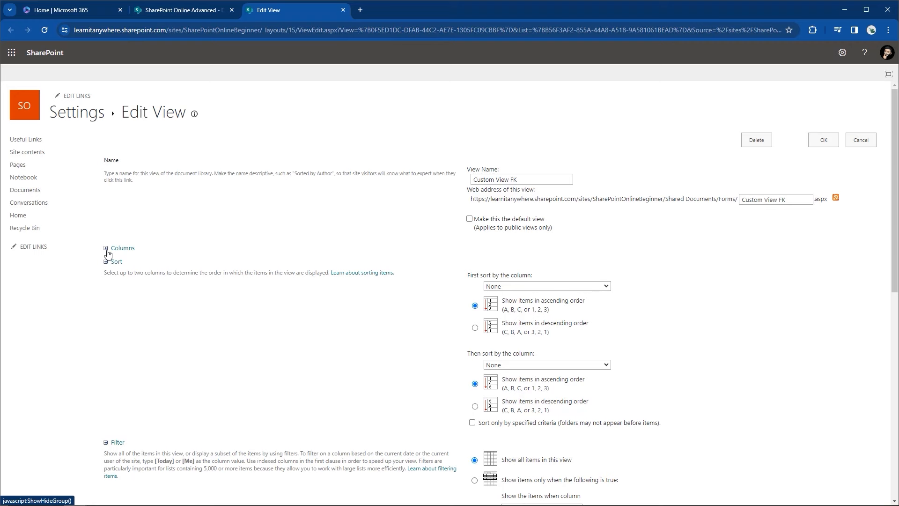
Step: Tick Display for the Check In Comment and Checked Out To columns, then collapse Columns
left_click(106, 250)
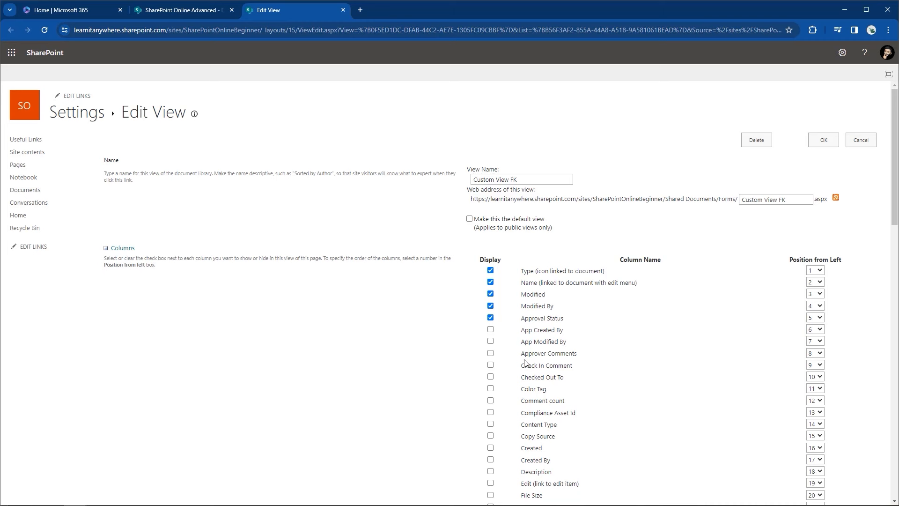
left_click(490, 366)
left_click(490, 377)
scroll(493, 378, "down", 2)
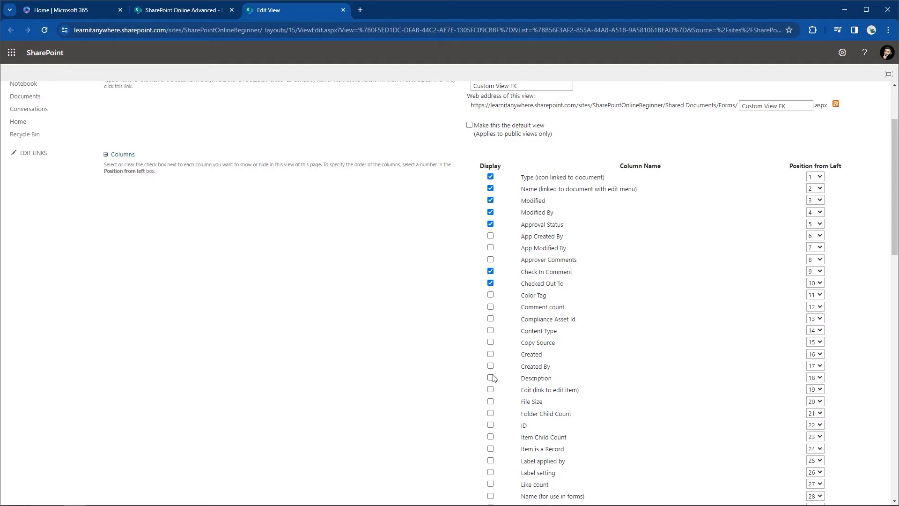
scroll(492, 378, "down", 2)
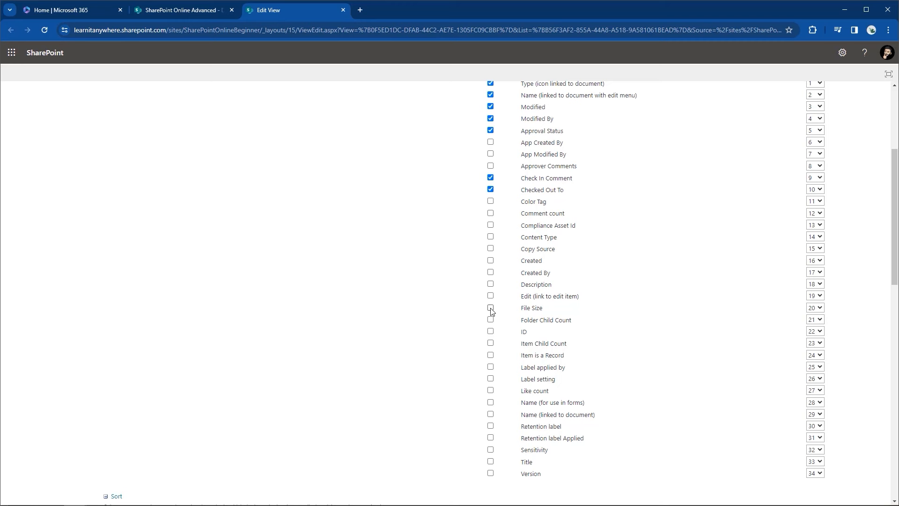
scroll(492, 310, "down", 2)
scroll(491, 311, "down", 1)
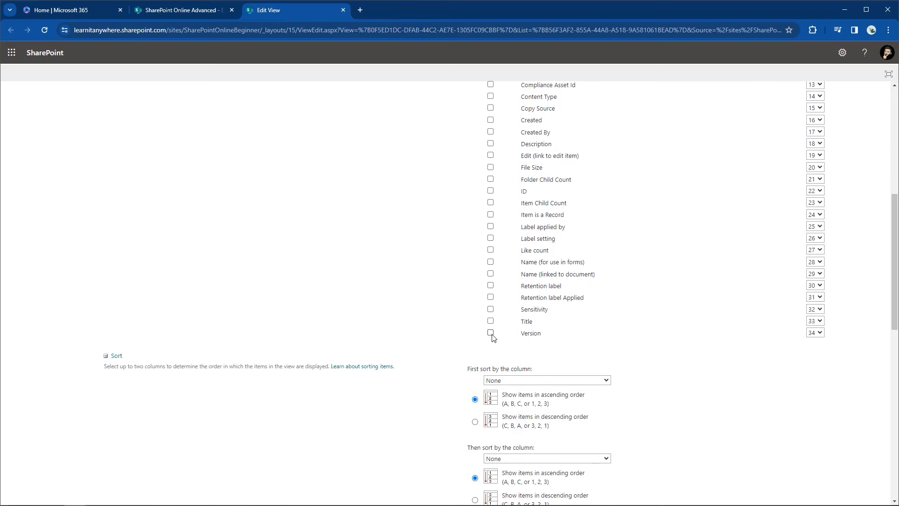
scroll(492, 337, "up", 6)
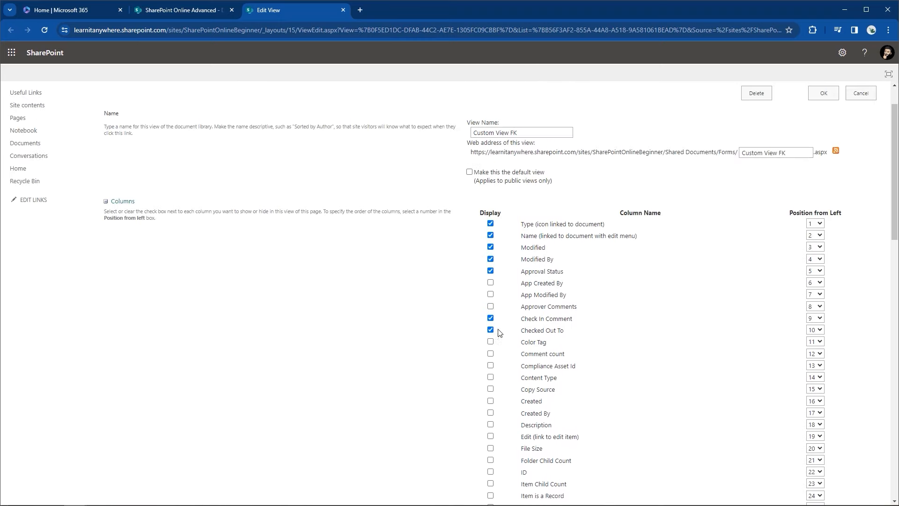
left_click(105, 202)
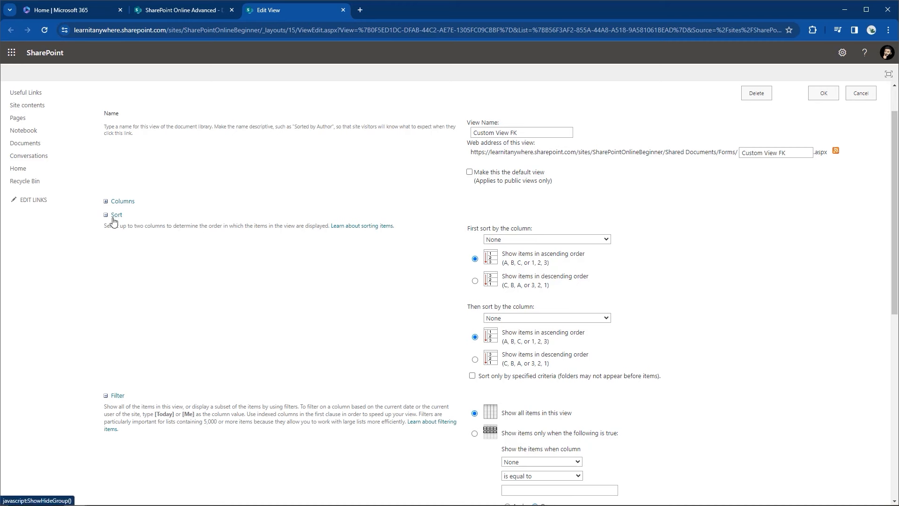
Step: Set the first sort column to Name (linked to document), keeping ascending order
left_click(607, 240)
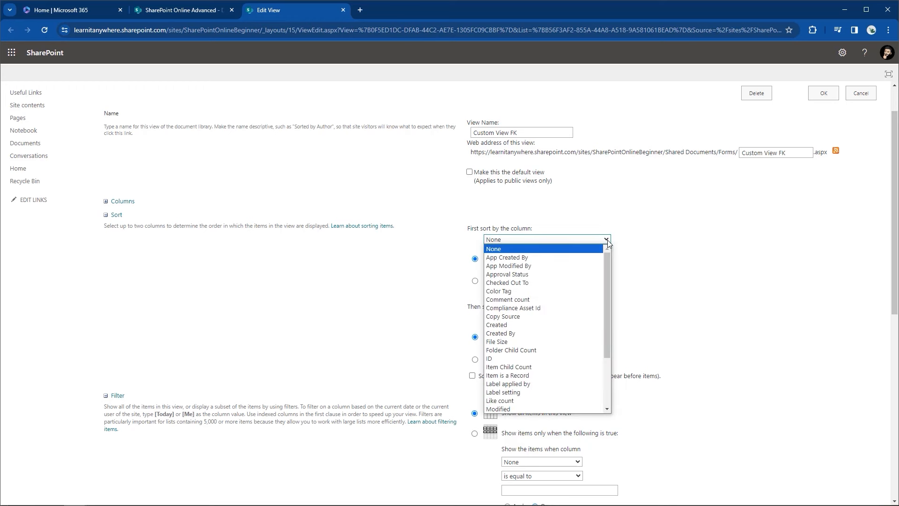
left_click_drag(609, 254, 604, 309)
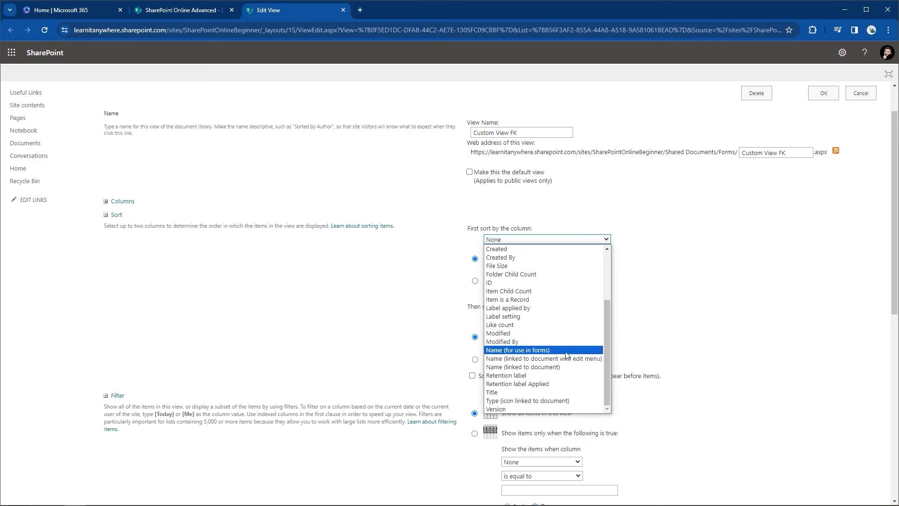
left_click(547, 367)
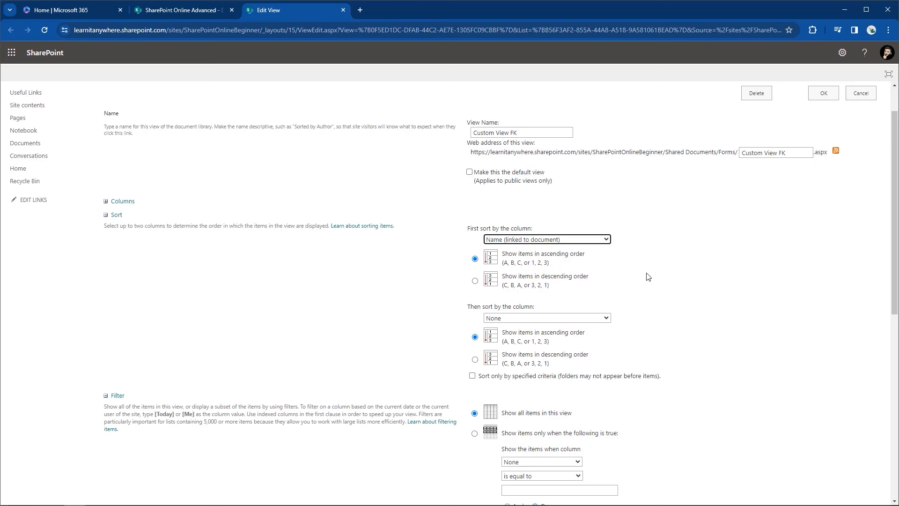
Step: Collapse the Sort section and highlight the Filter tip about [Today] and [Me]
left_click(106, 216)
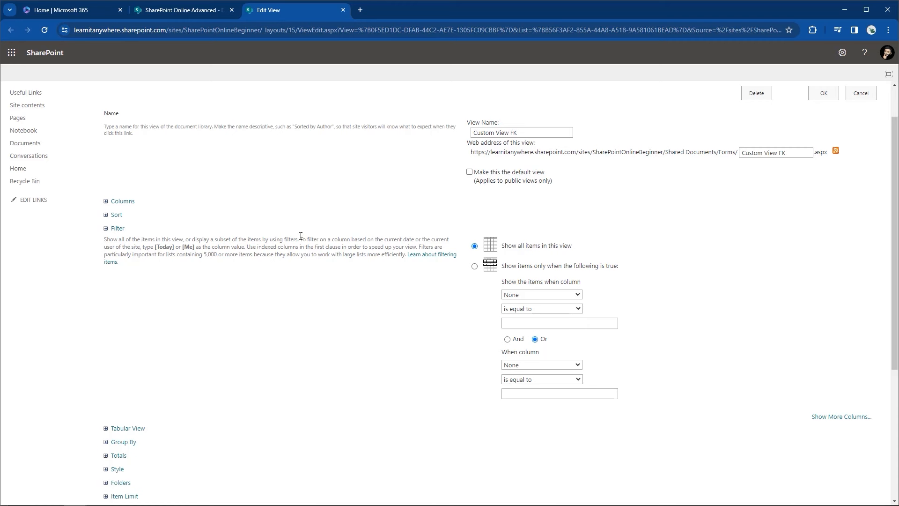
left_click_drag(301, 239, 194, 245)
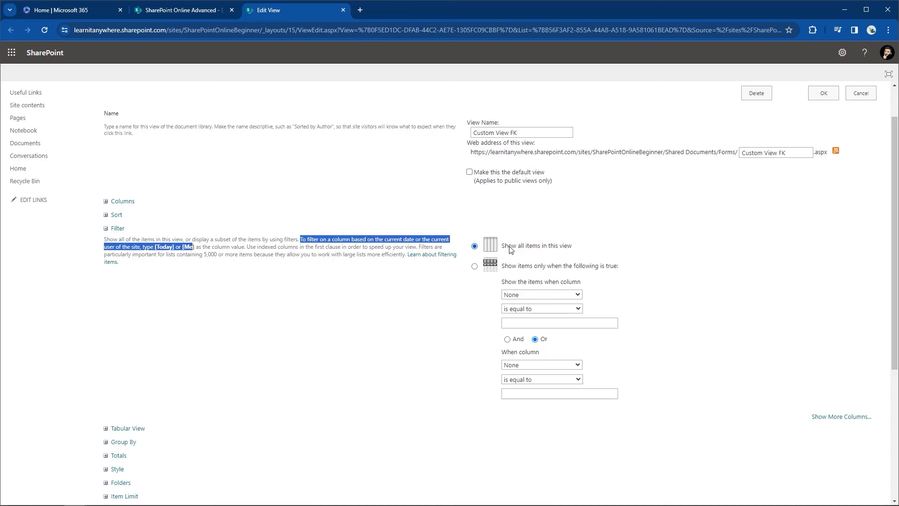
Step: Choose Created By as the filter column with 'is equal to' value [Me]
left_click(528, 295)
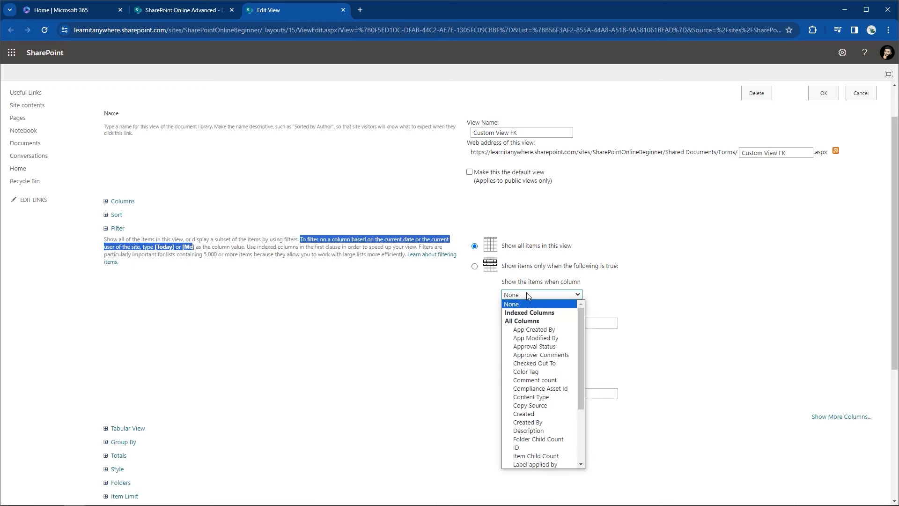
left_click(517, 422)
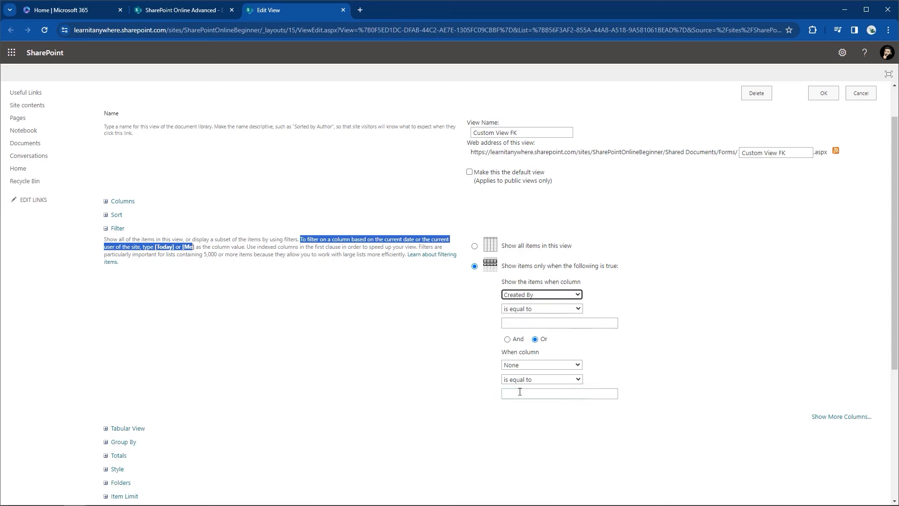
left_click(543, 323)
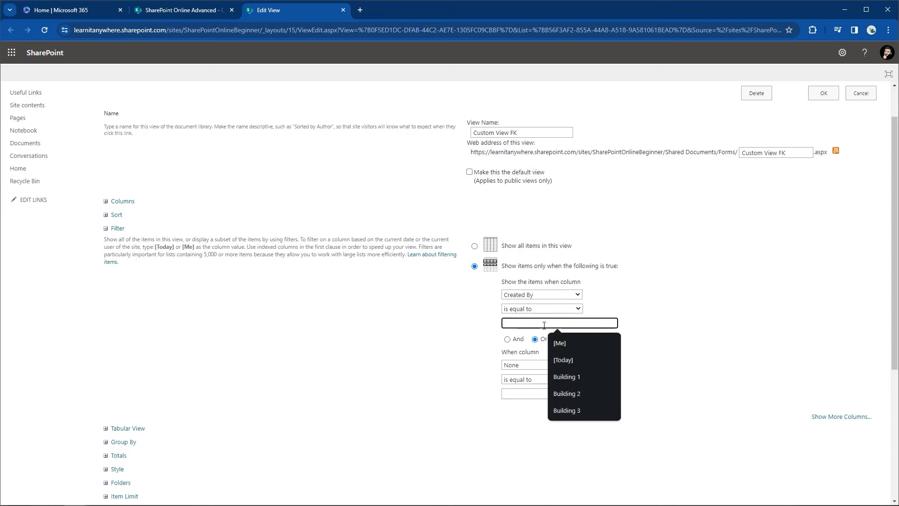
type("[")
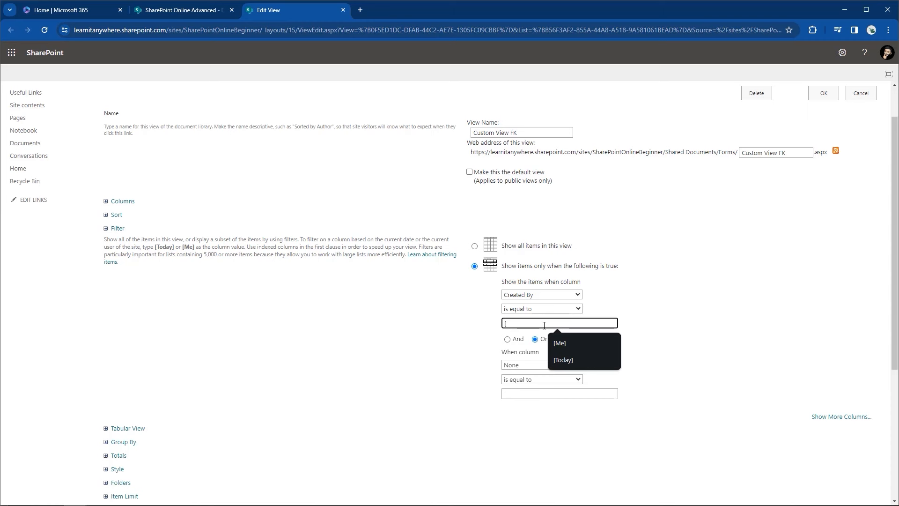
type("Me")
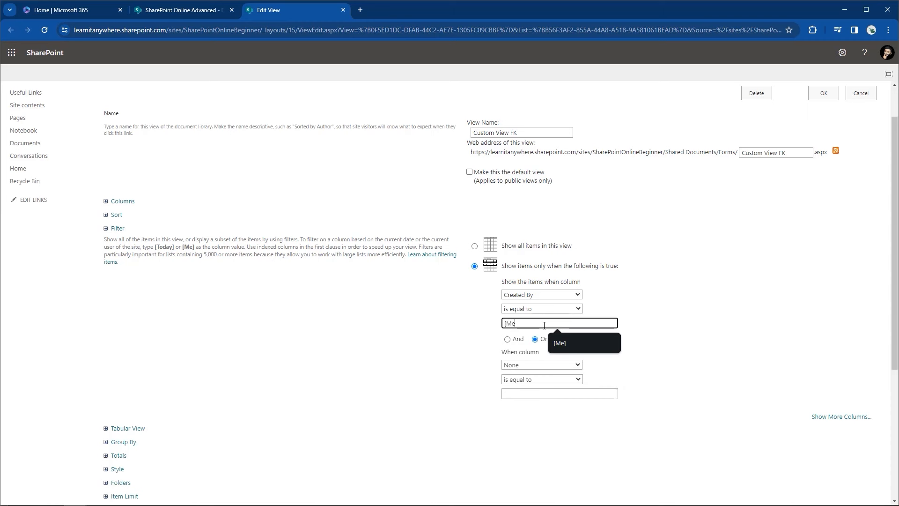
type("]")
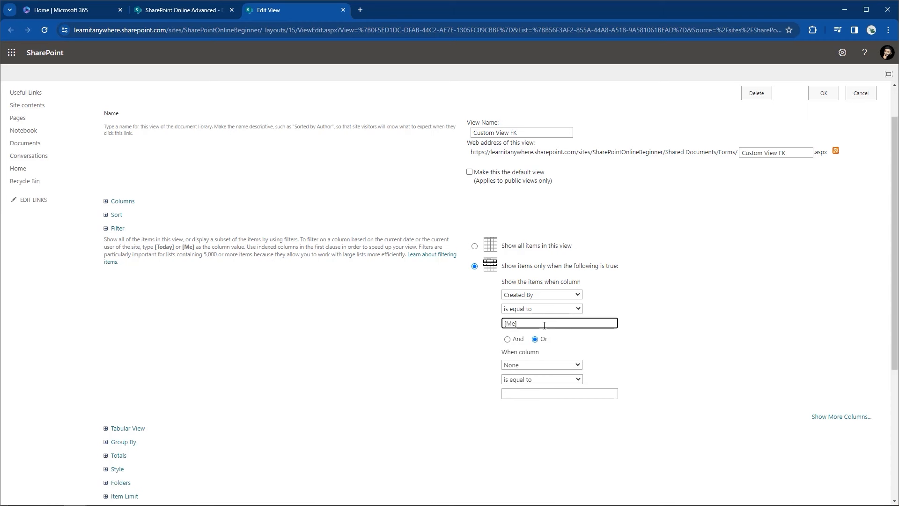
Step: Fold away the Filter settings and reveal the Tabular View option allowing individual item checkboxes
left_click(106, 229)
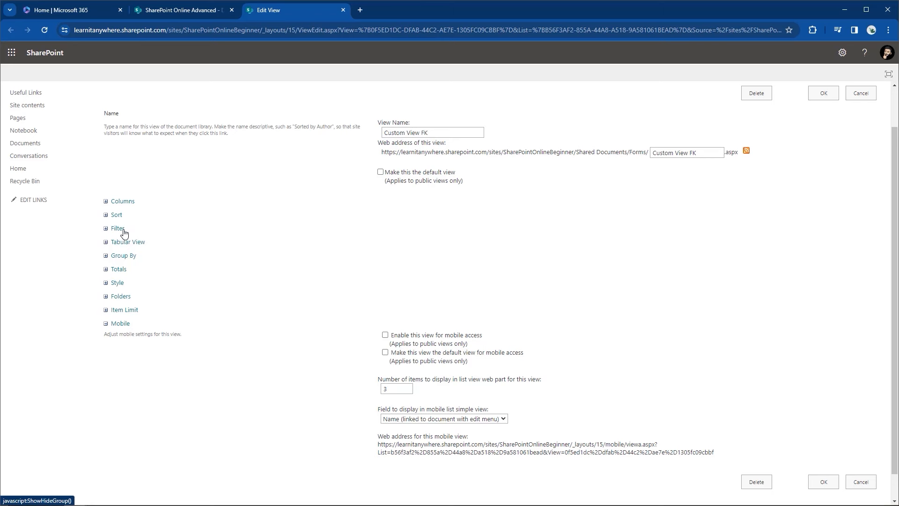
left_click(106, 242)
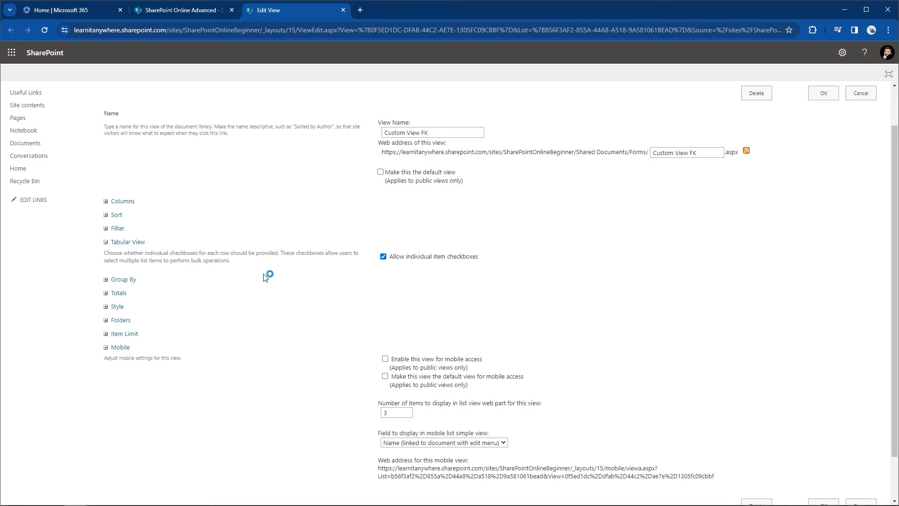
Step: Set Custom View FK to group first by Created By, ascending, then fold the section away
left_click(107, 242)
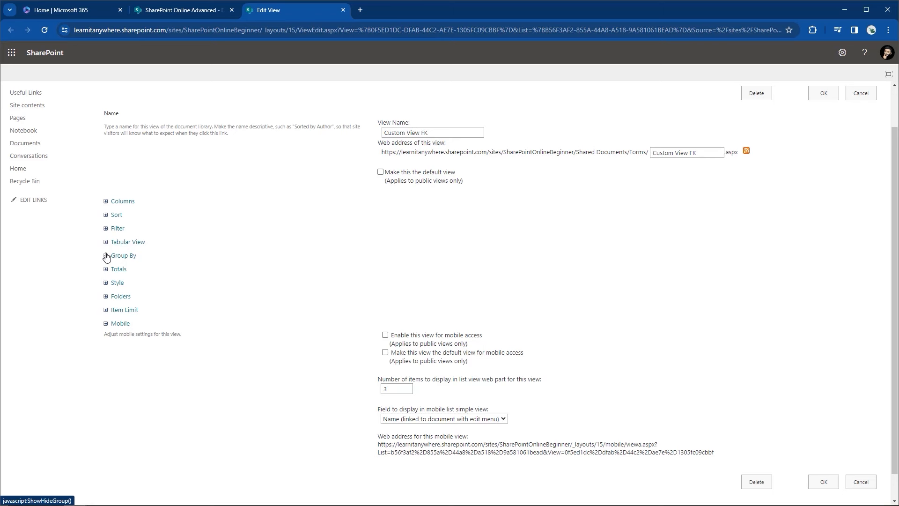
left_click(106, 256)
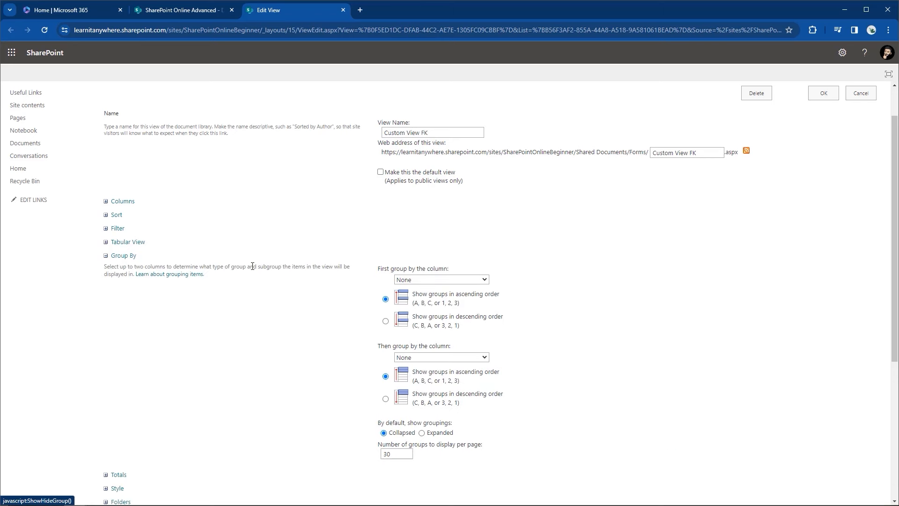
left_click(397, 280)
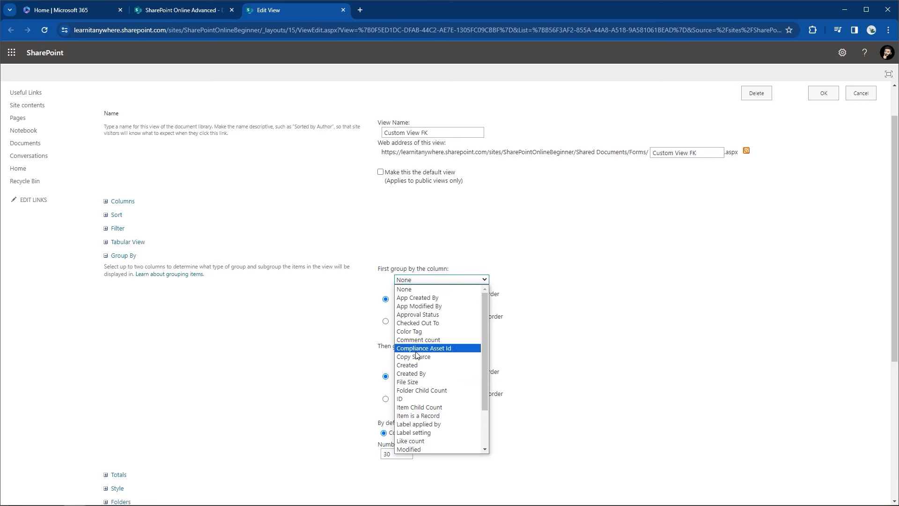
left_click(422, 374)
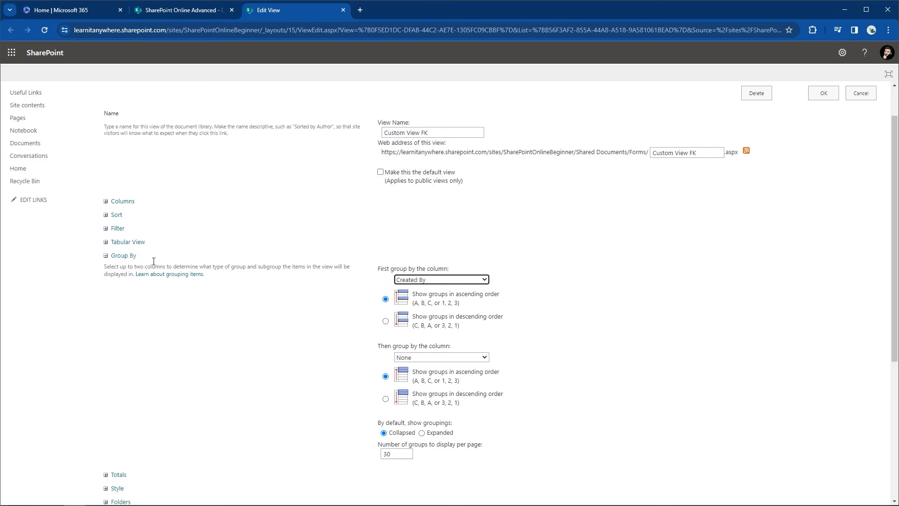
left_click(105, 260)
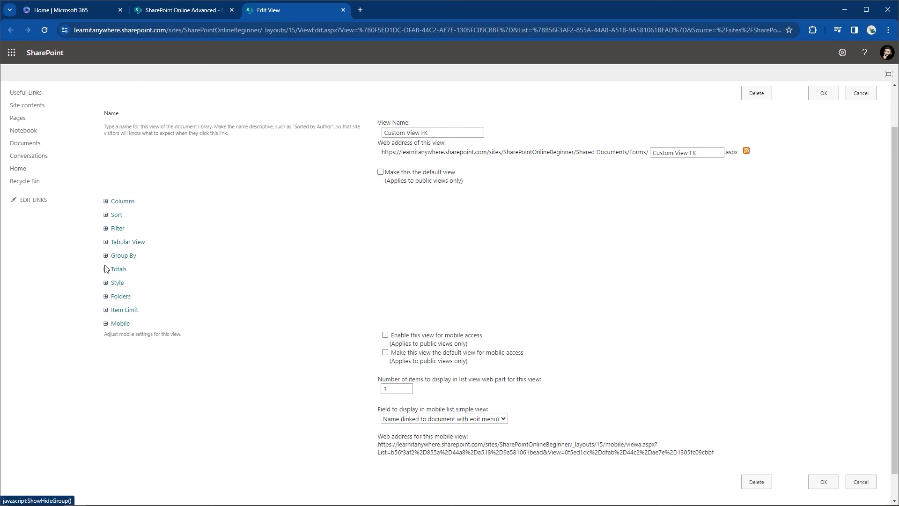
left_click(105, 270)
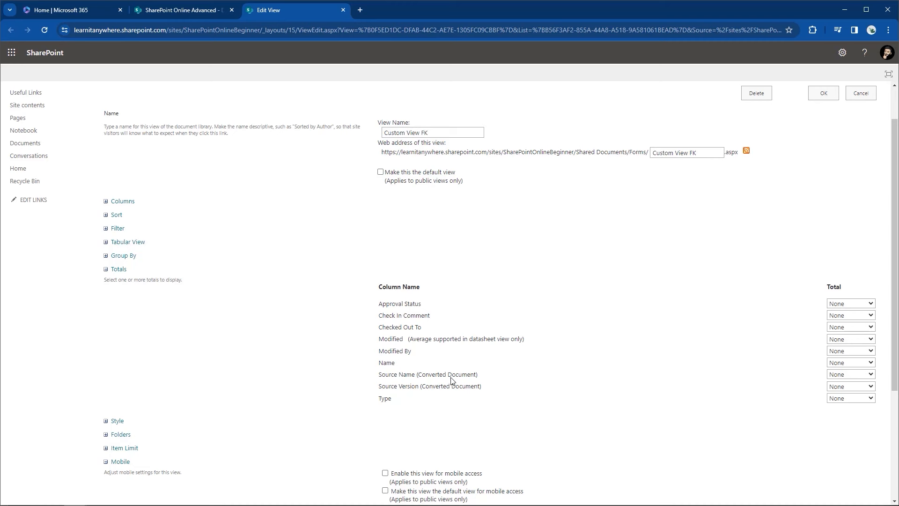
left_click(866, 305)
left_click(866, 305)
left_click(108, 270)
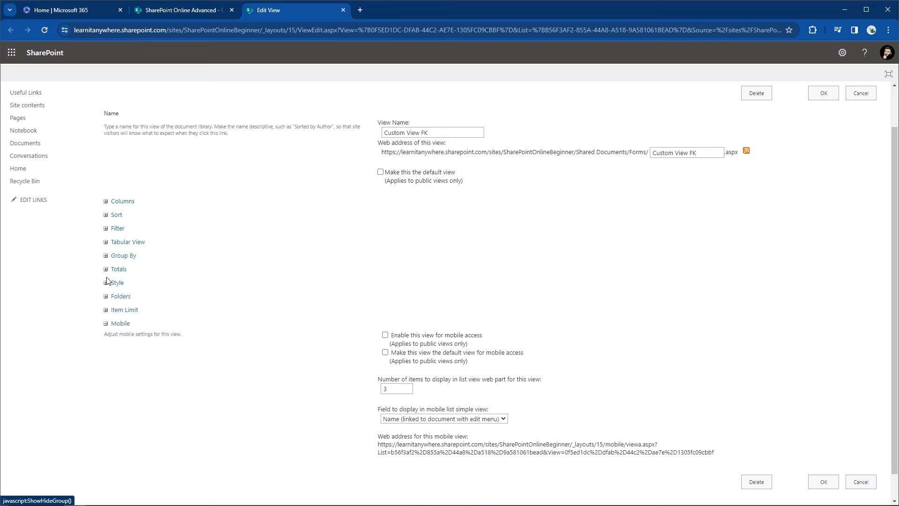
left_click(106, 283)
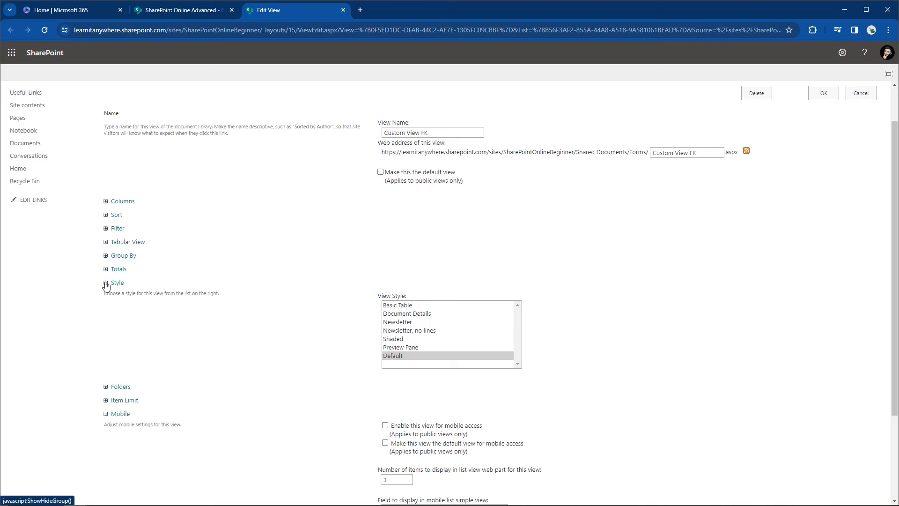
left_click(105, 283)
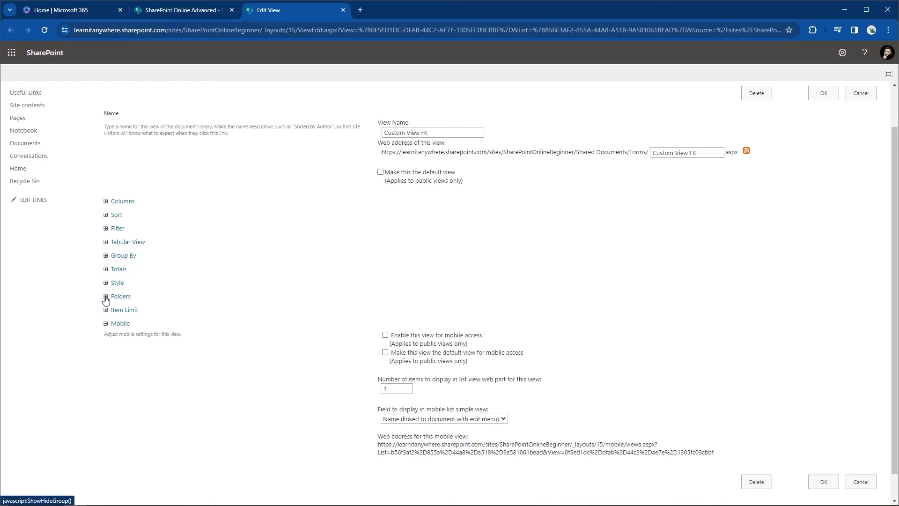
left_click(106, 297)
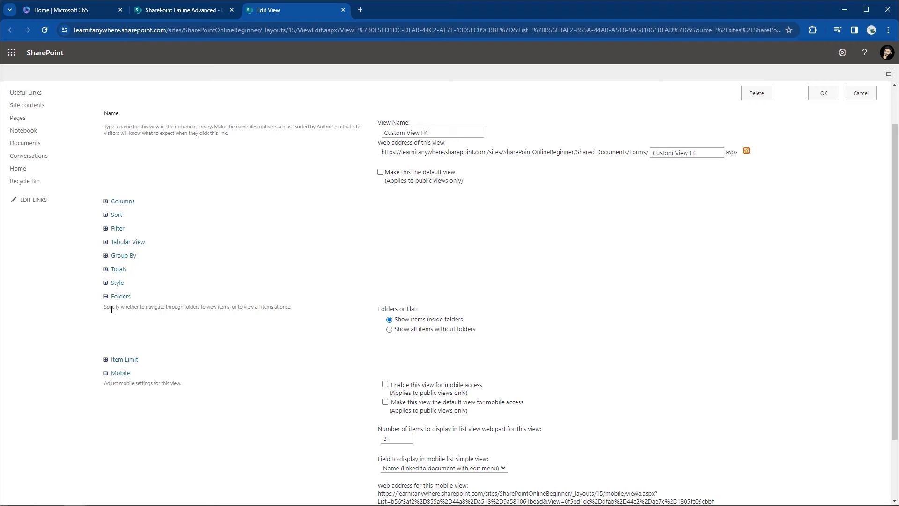
left_click(105, 296)
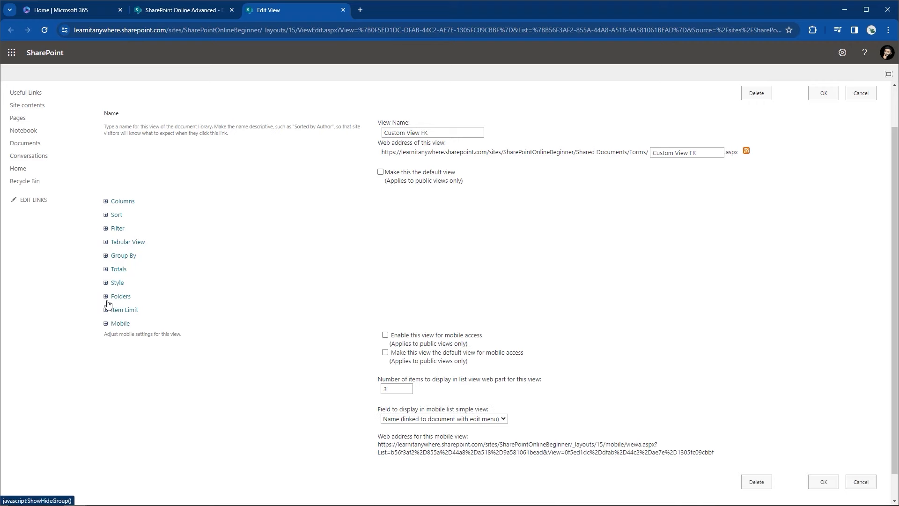
Step: Review the item limit of 30 per batch, collapse Mobile, and save Custom View FK with OK
left_click(105, 310)
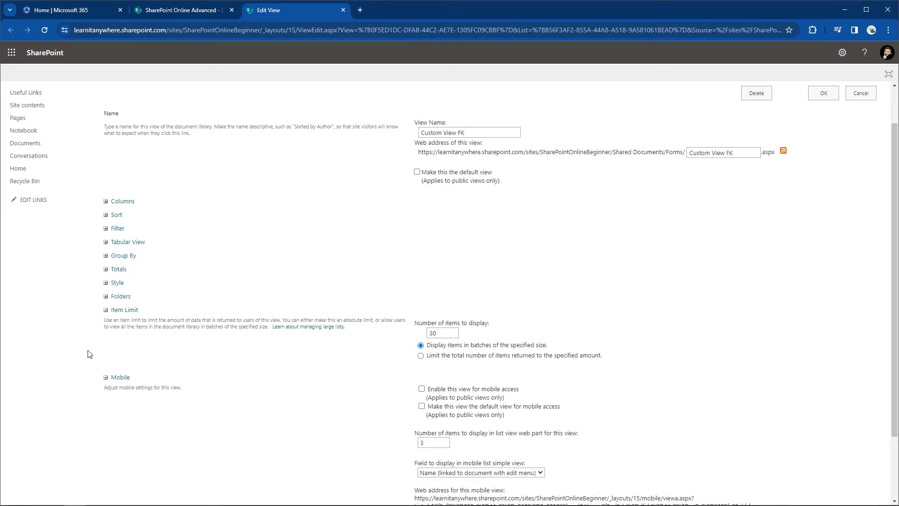
scroll(117, 375, "down", 1)
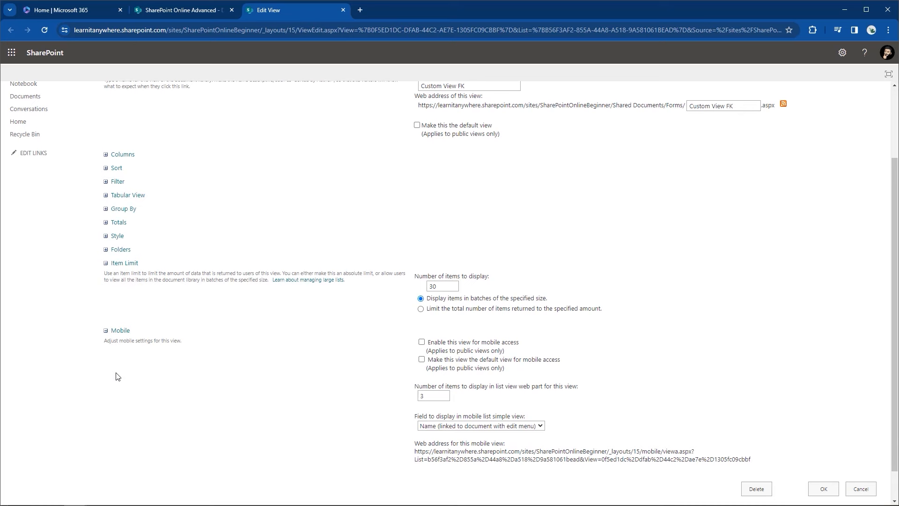
scroll(117, 376, "down", 1)
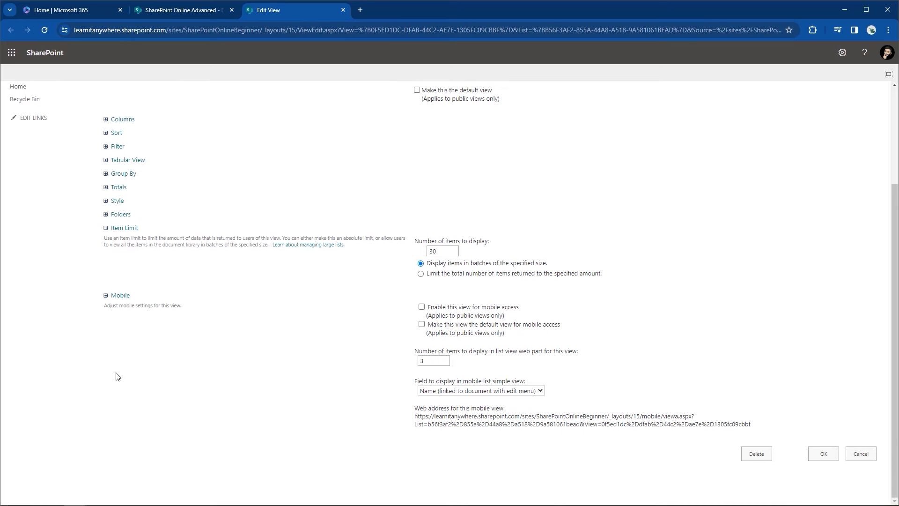
scroll(118, 376, "up", 3)
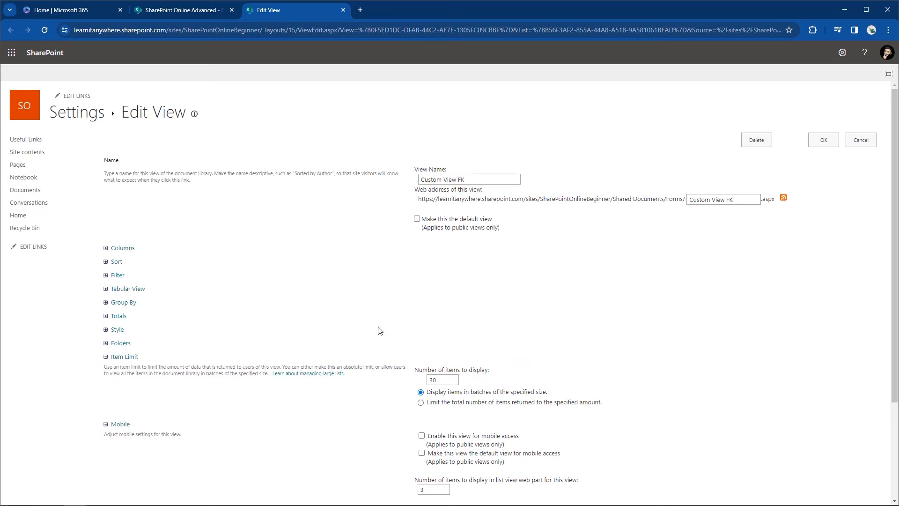
scroll(751, 258, "down", 3)
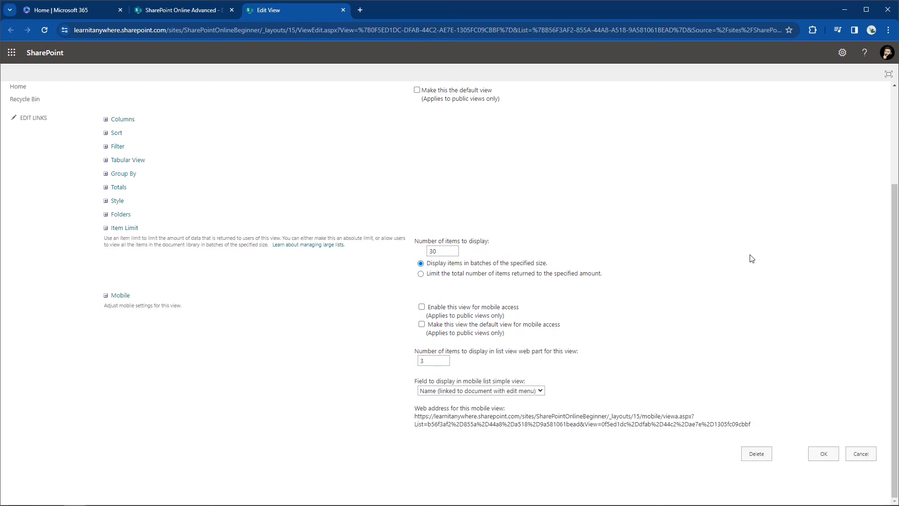
left_click(108, 296)
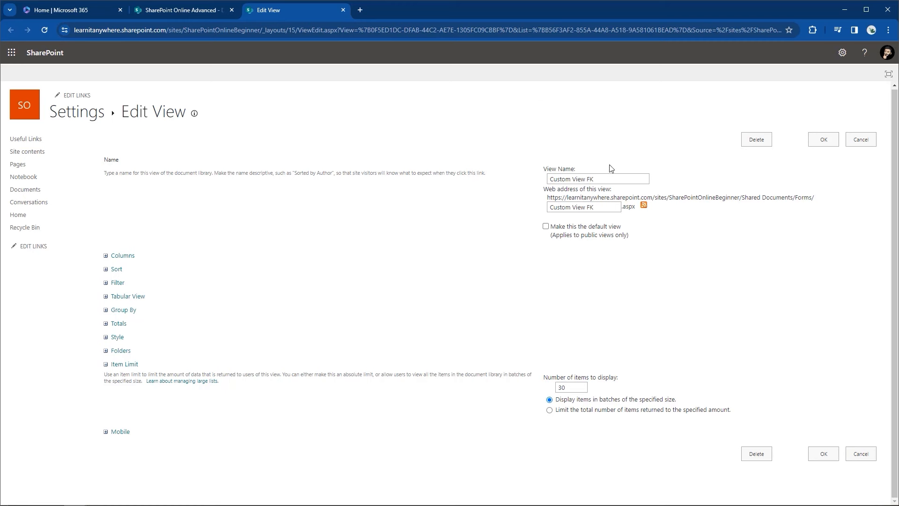
left_click(814, 454)
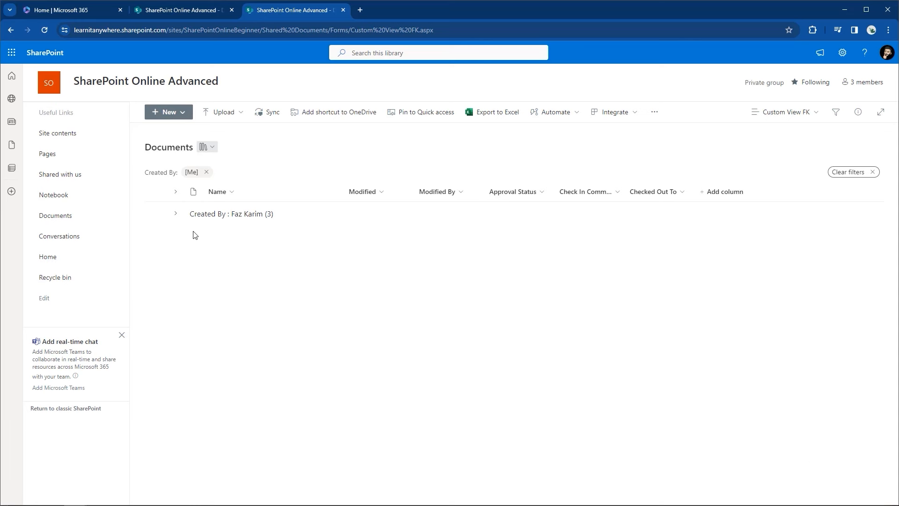
Step: Expand the Created By group and check out Do you enjoy using teams.docx
left_click(175, 213)
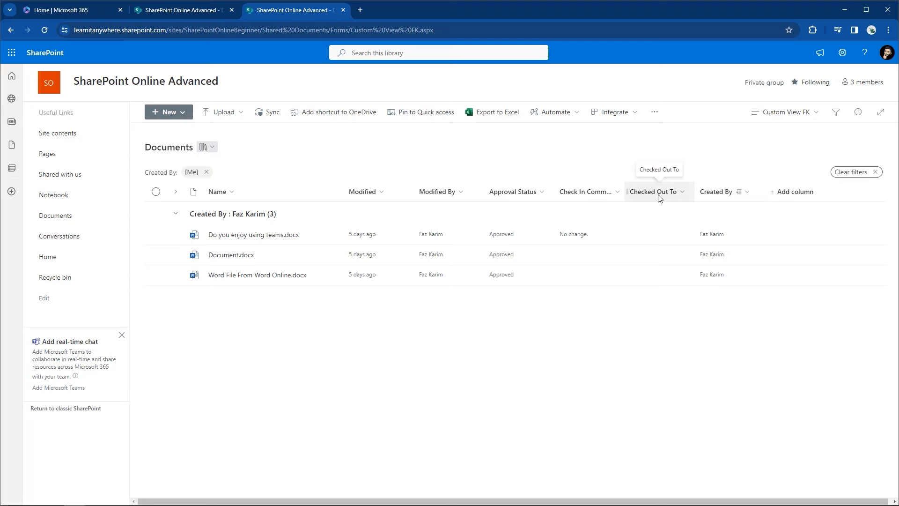
left_click(330, 238)
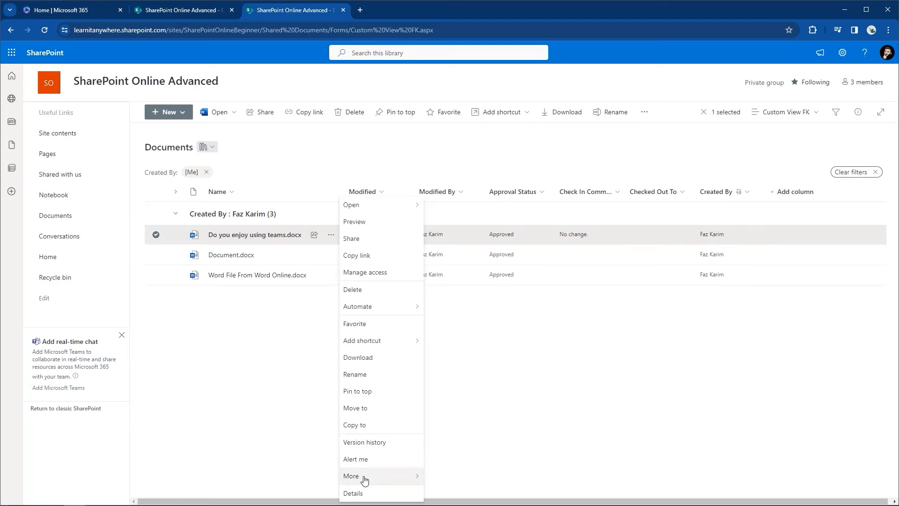
mouse_move(412, 475)
left_click(456, 484)
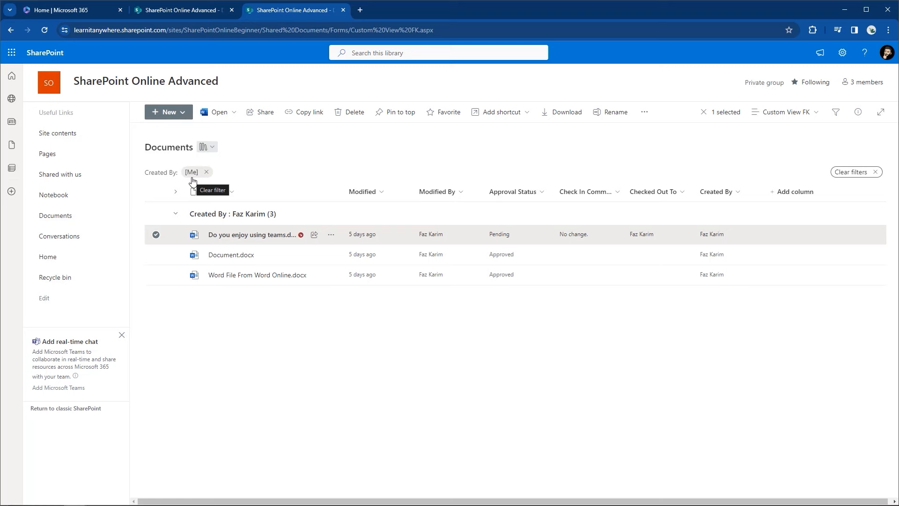
left_click(809, 118)
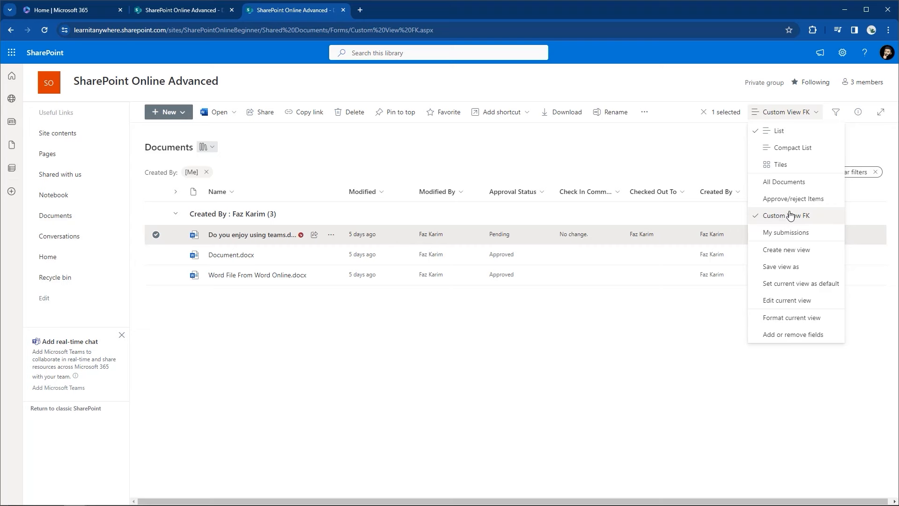
Step: Switch to All Documents, read through its Edit View page including the default-view note, and close unchanged
left_click(783, 182)
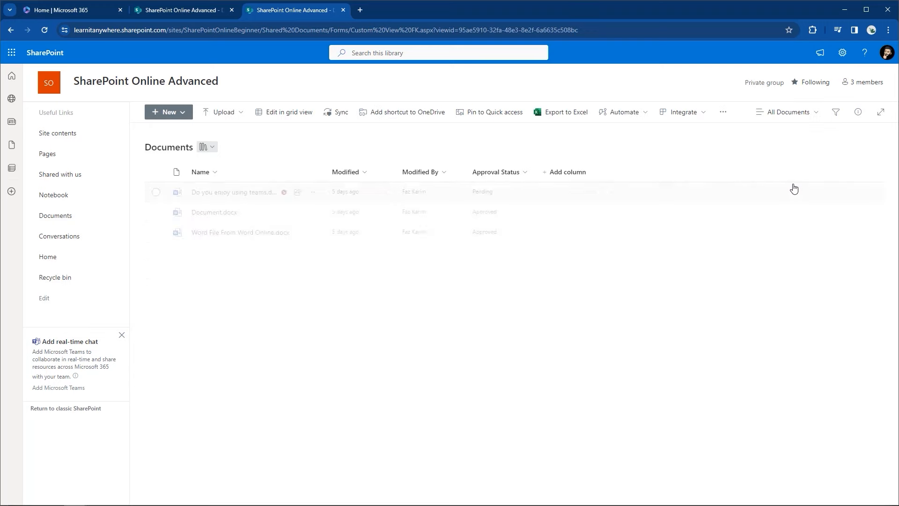
left_click(816, 113)
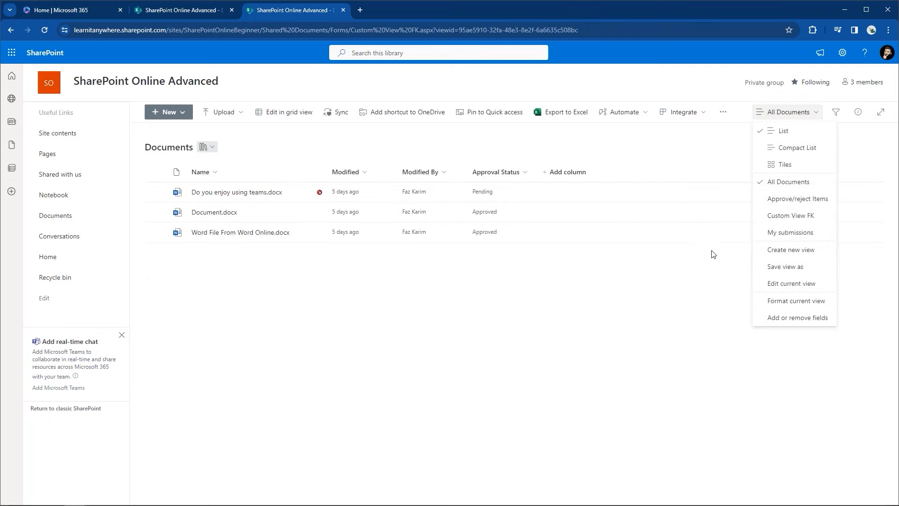
left_click(760, 286)
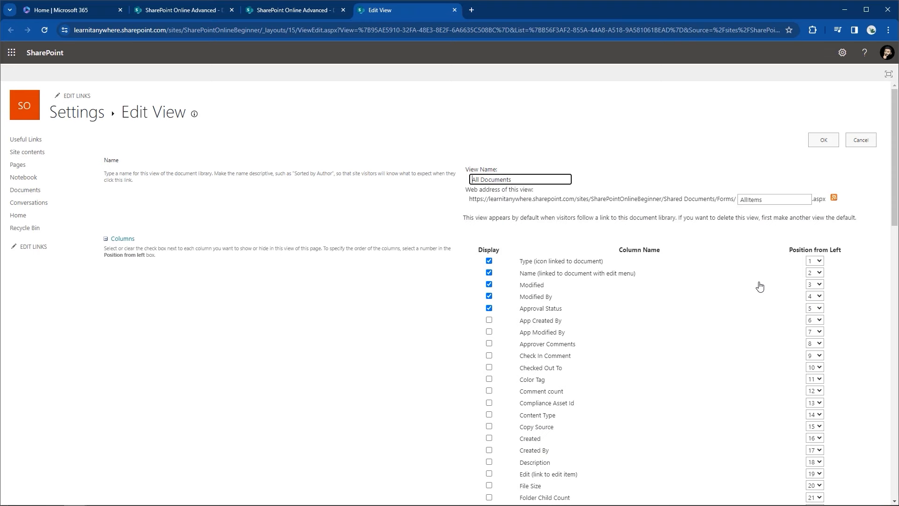
left_click(469, 220)
left_click_drag(469, 220, 860, 221)
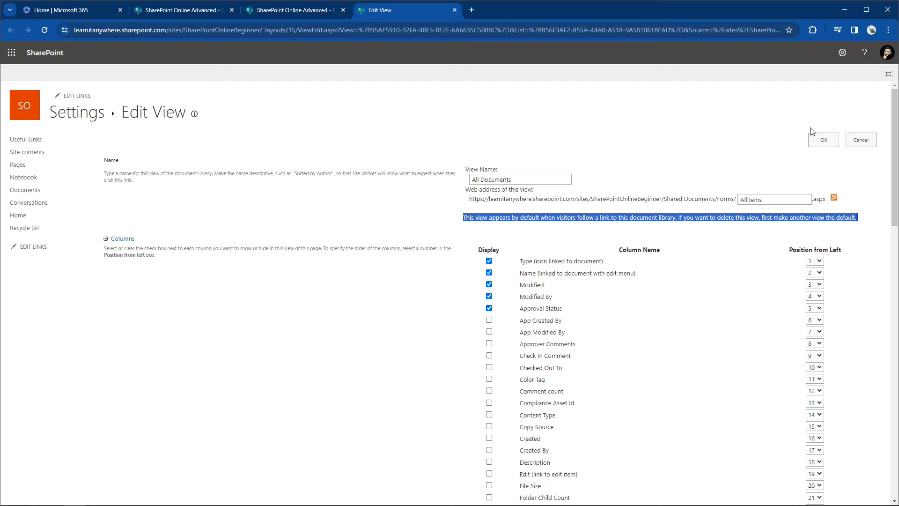
left_click(814, 138)
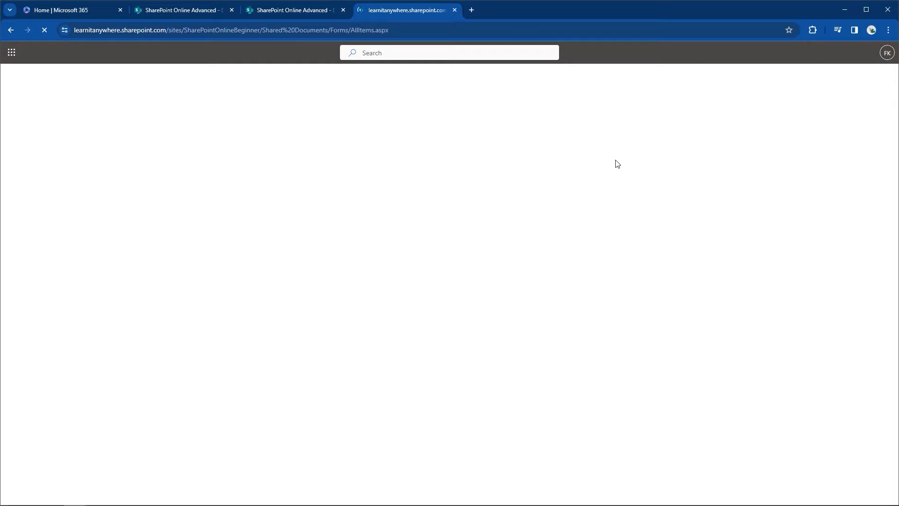
left_click(769, 117)
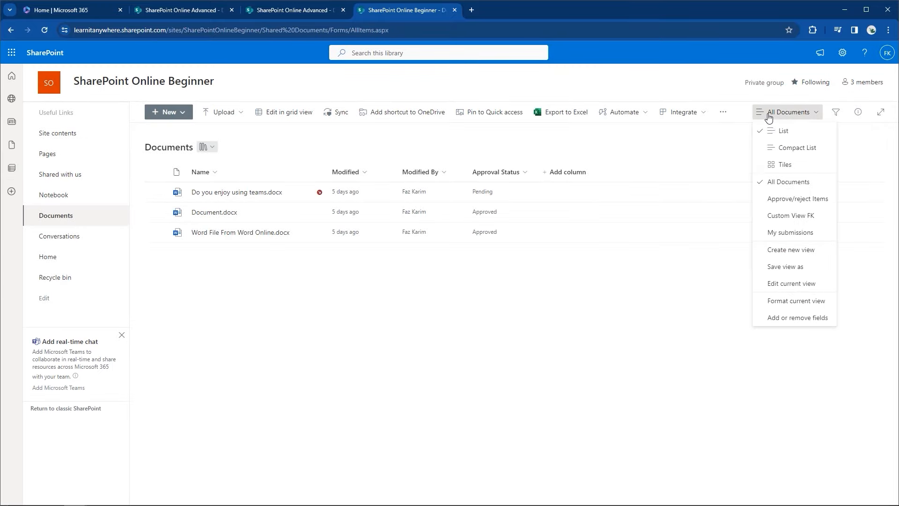
Step: Make Custom View FK the library's default view and confirm its settings
left_click(790, 217)
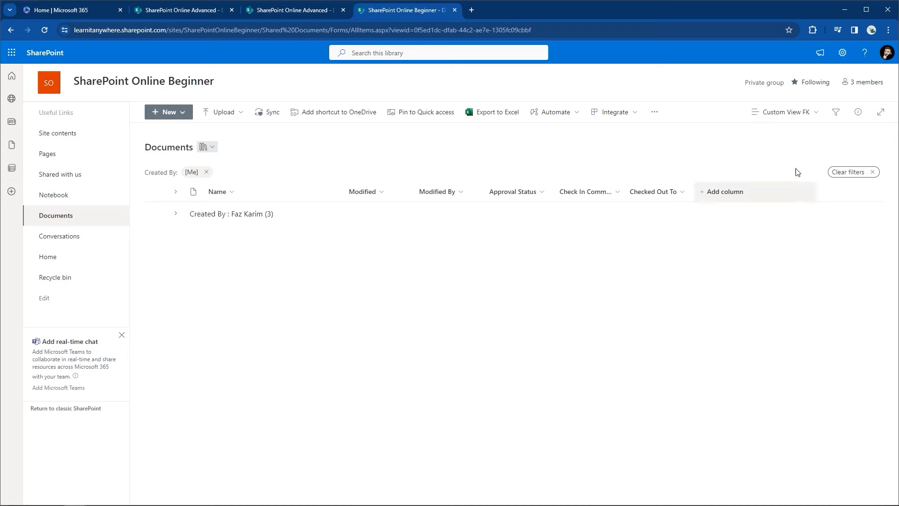
left_click(803, 114)
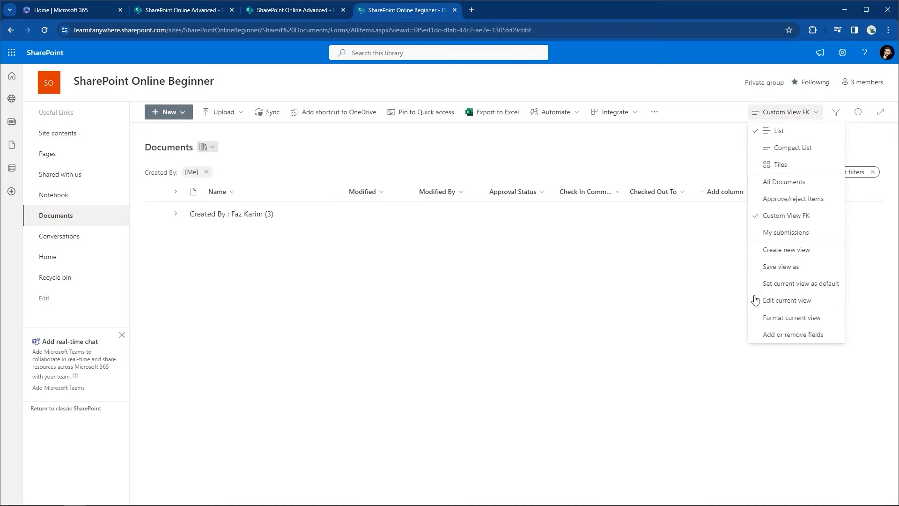
left_click(777, 302)
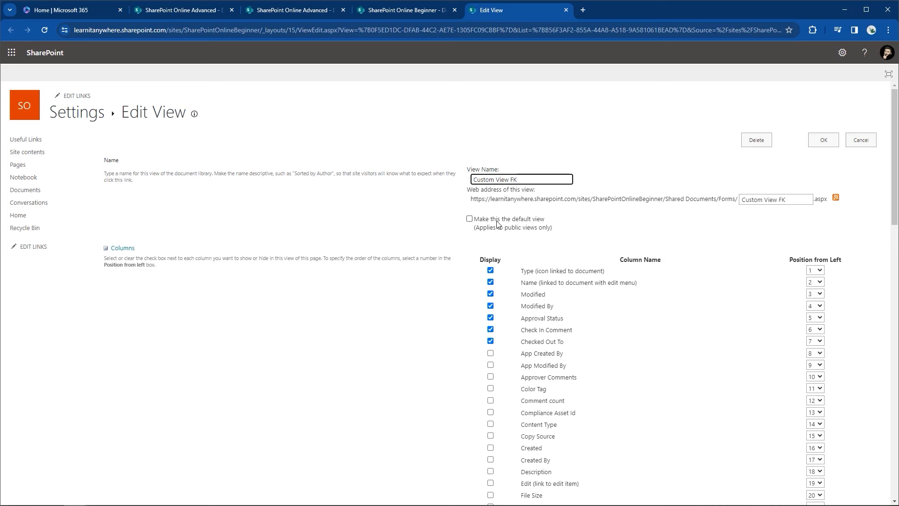
left_click(470, 219)
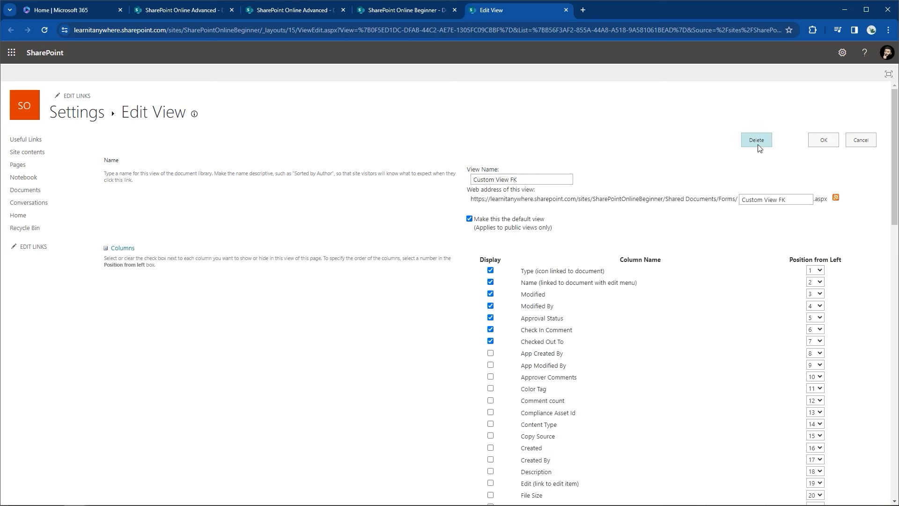
left_click(832, 145)
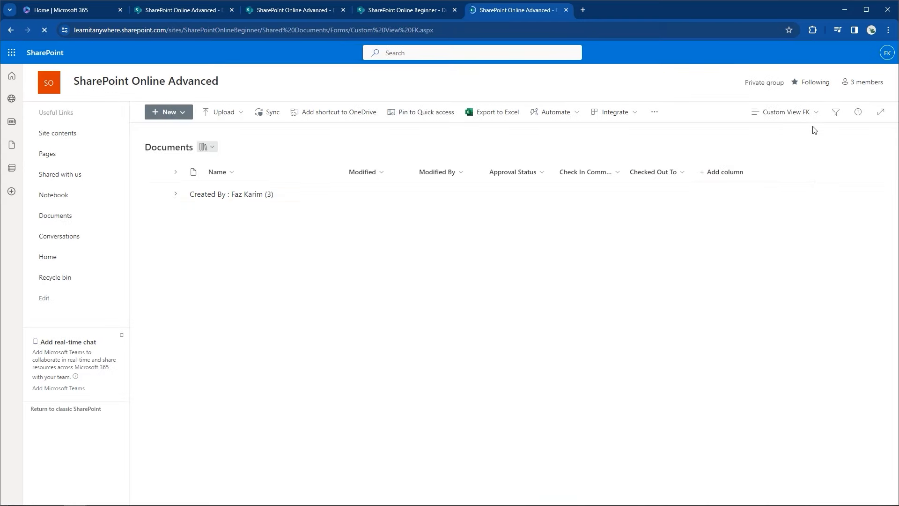
left_click(816, 119)
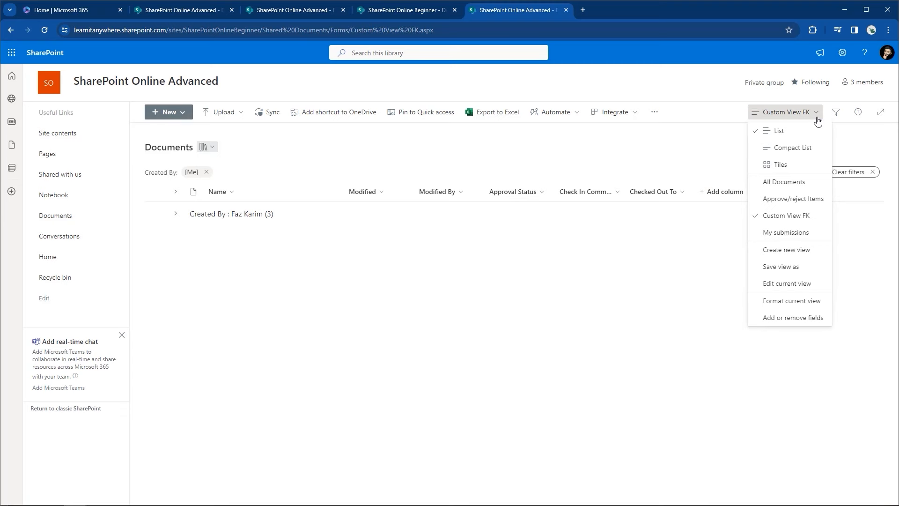
left_click(793, 287)
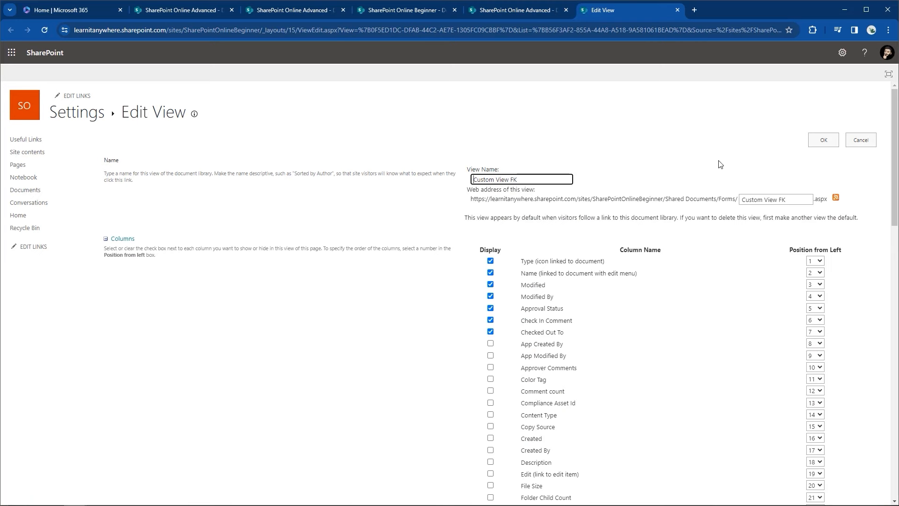
left_click(824, 139)
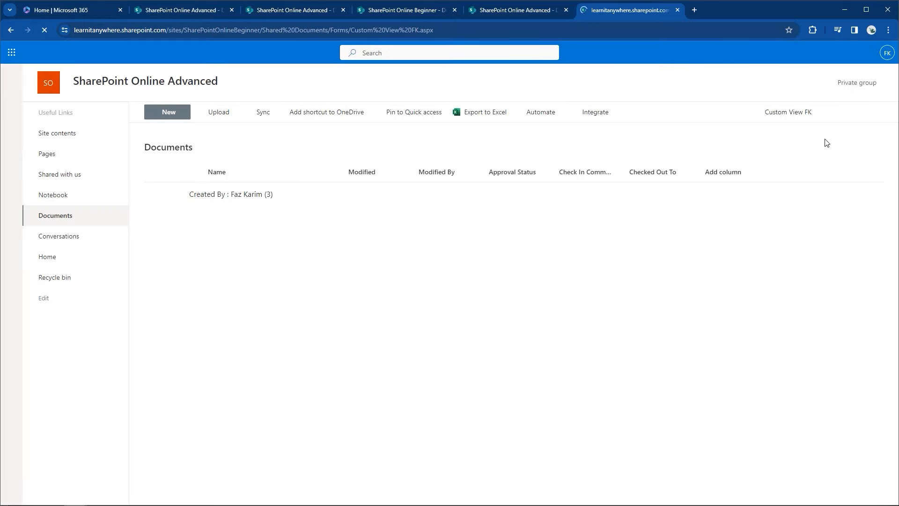
Step: Switch to All Documents and set it as the default view again
left_click(797, 114)
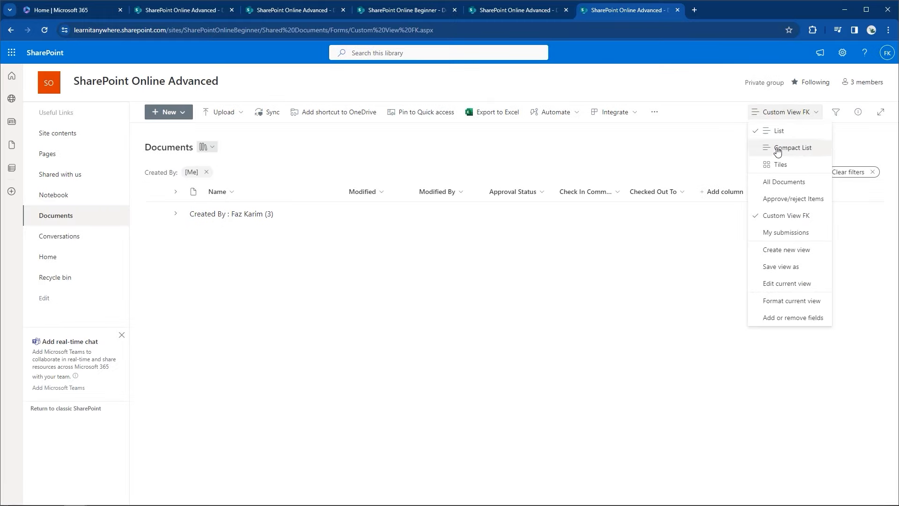
left_click(759, 182)
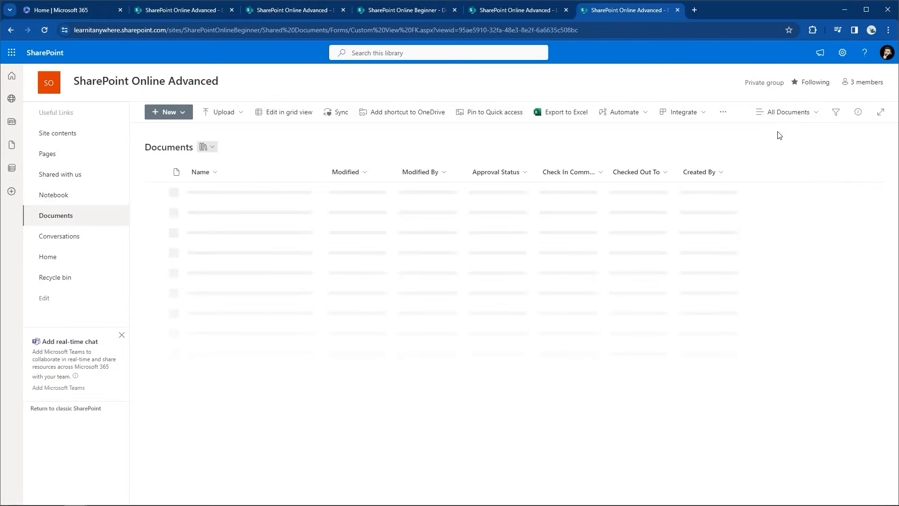
left_click(780, 112)
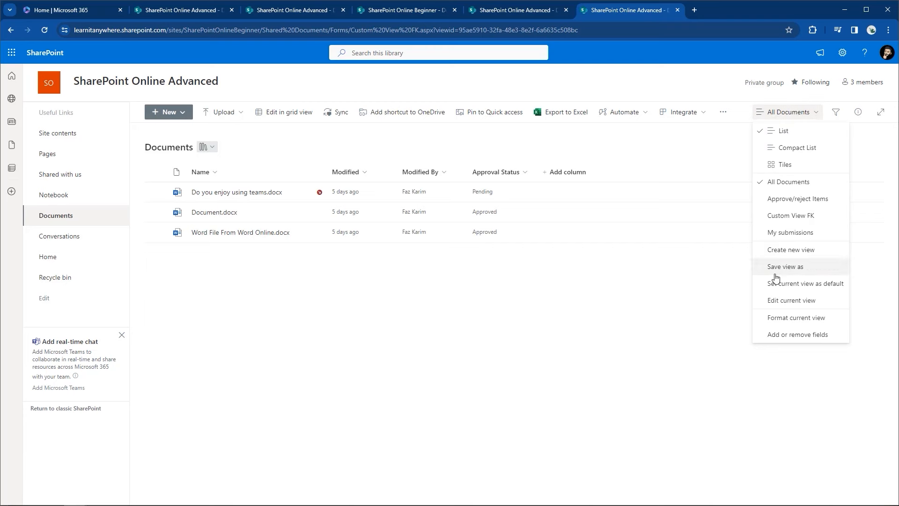
left_click(798, 284)
Step: Return to Custom View FK and review its view settings once more
left_click(801, 114)
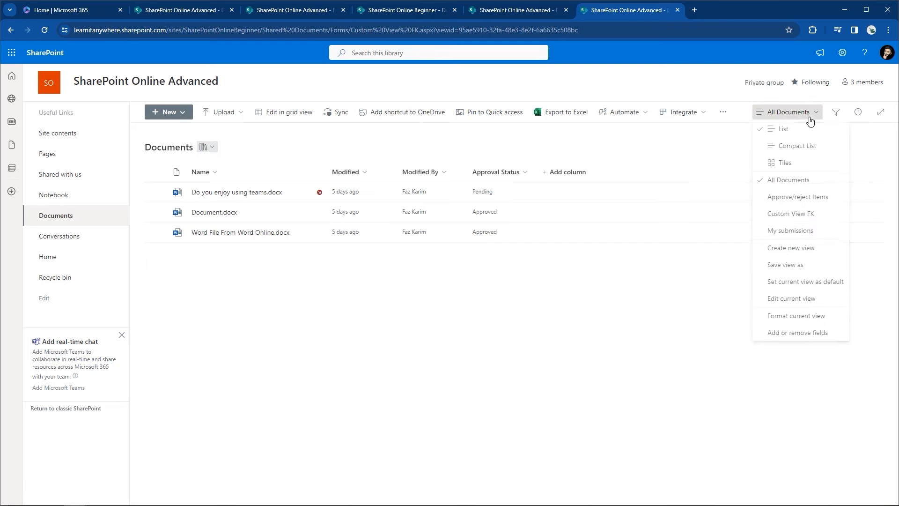
left_click(801, 216)
left_click(798, 113)
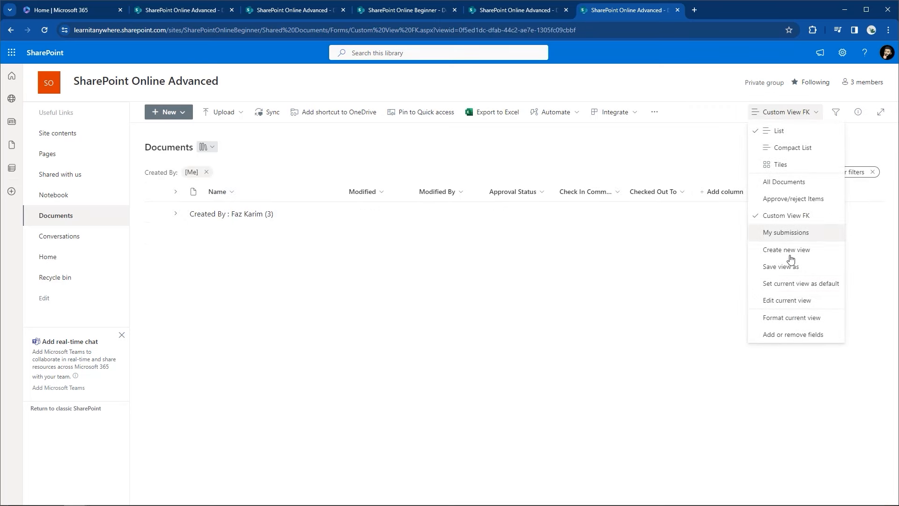
left_click(785, 305)
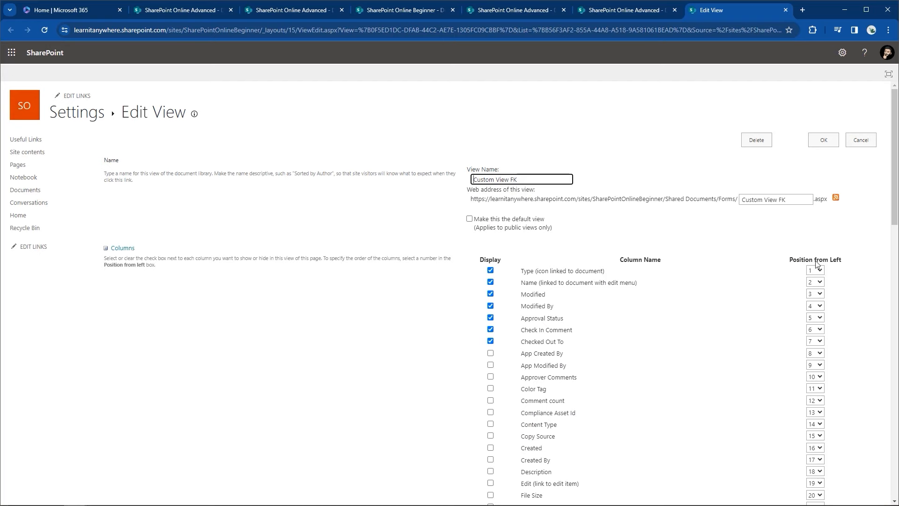
left_click(823, 140)
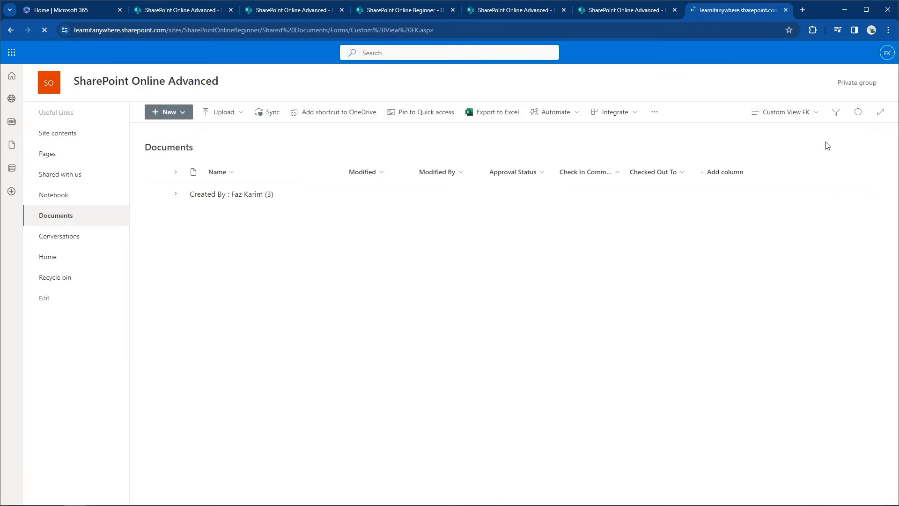
Step: Change the library from Custom View FK to the ungrouped All Documents view
left_click(816, 119)
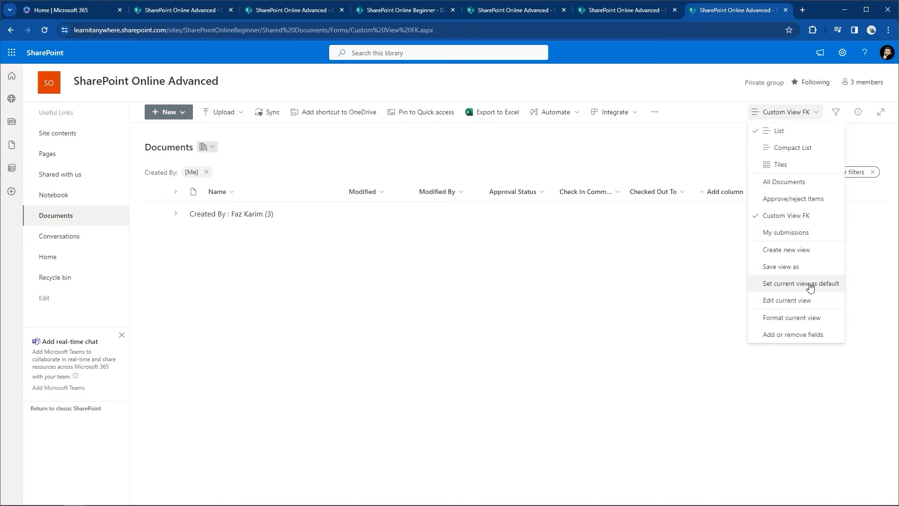
left_click(628, 143)
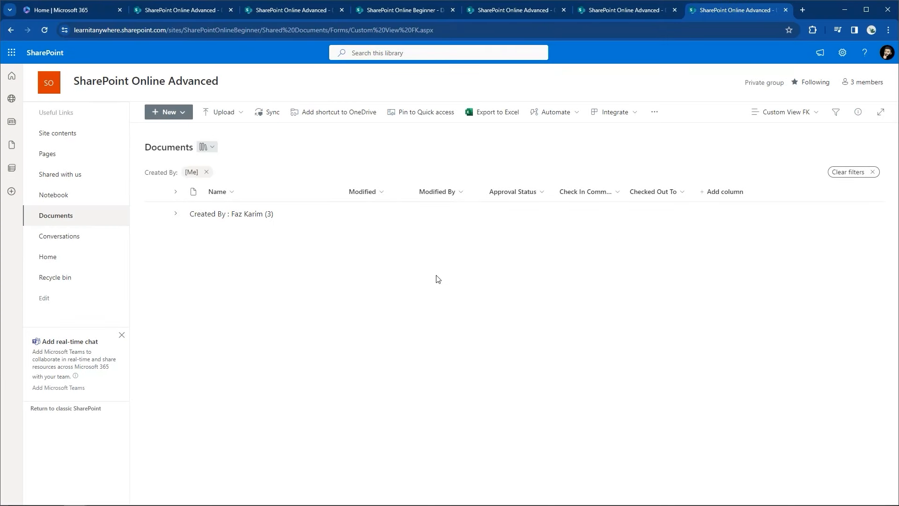
left_click(769, 115)
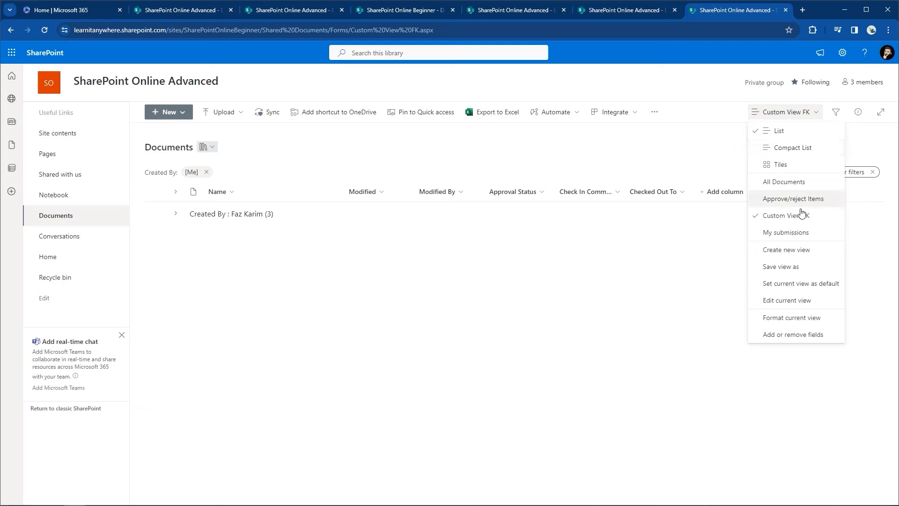
left_click(791, 182)
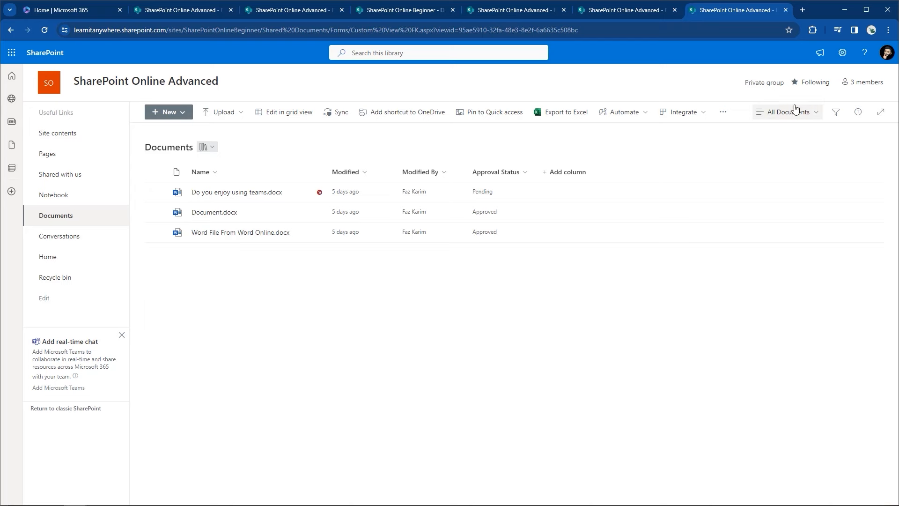
Step: Go to Site contents via the Settings gear to see Documents, Site Assets, Site Pages and others
left_click(843, 53)
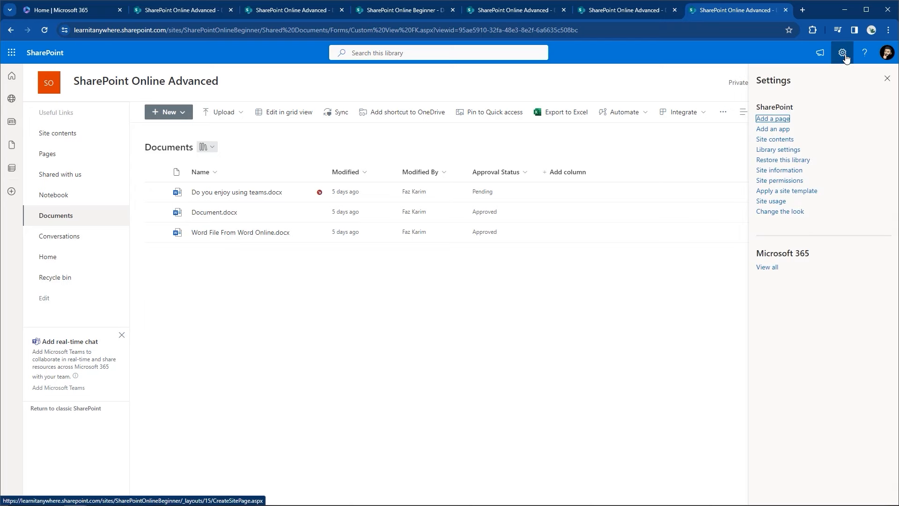
left_click(792, 142)
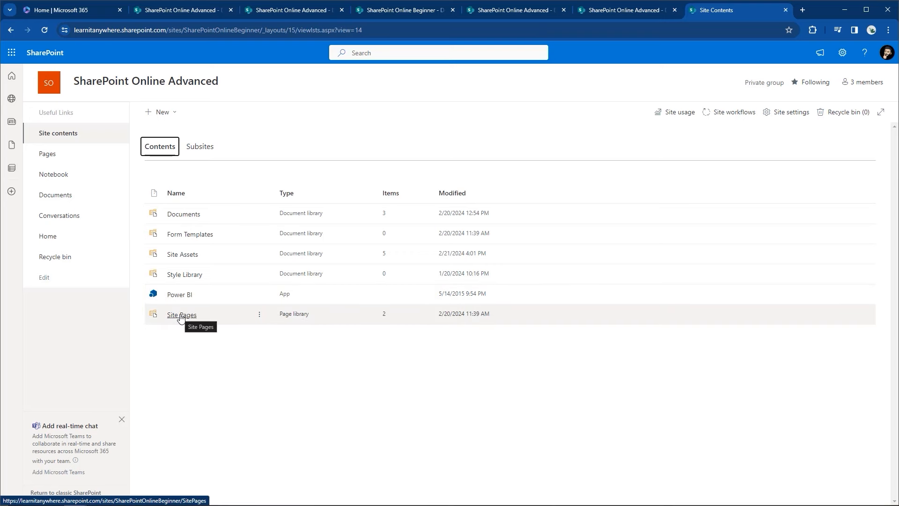
left_click(149, 116)
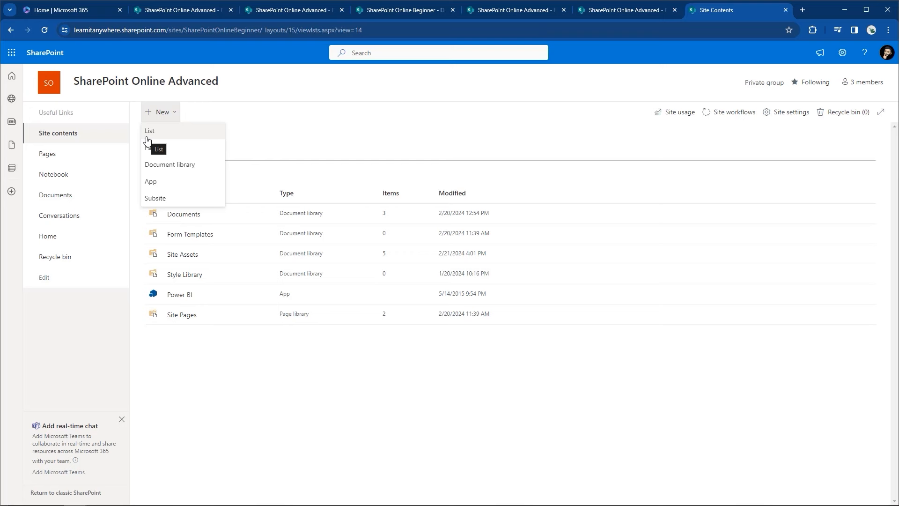
Step: Start a new list, preview the Issue tracker template, then go back and browse more templates
left_click(147, 136)
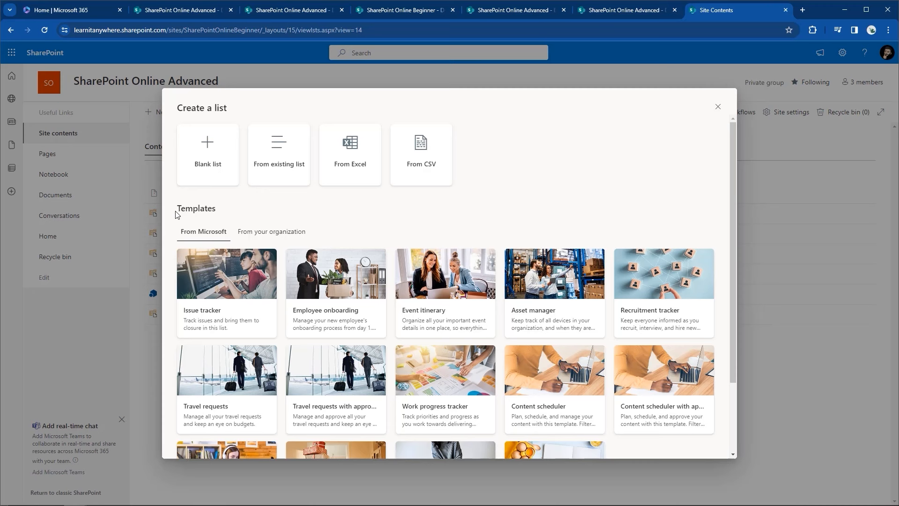
left_click(227, 312)
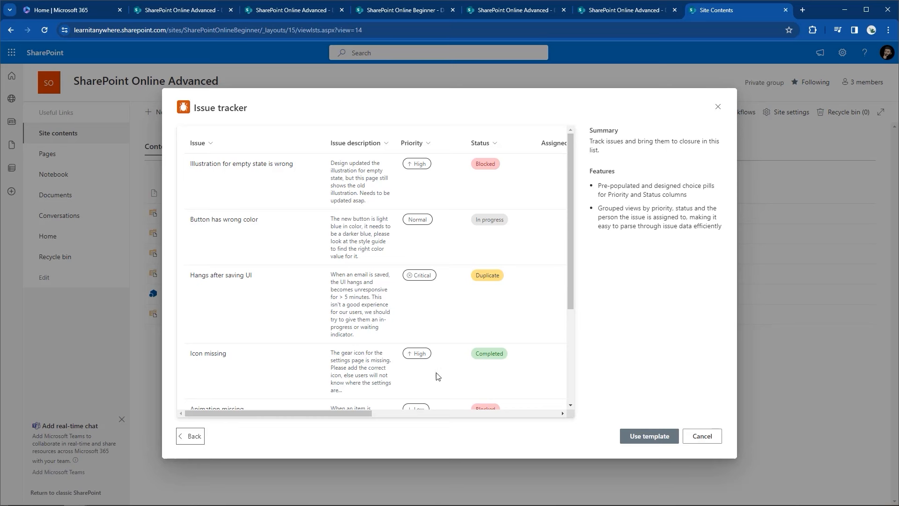
left_click_drag(357, 414, 483, 402)
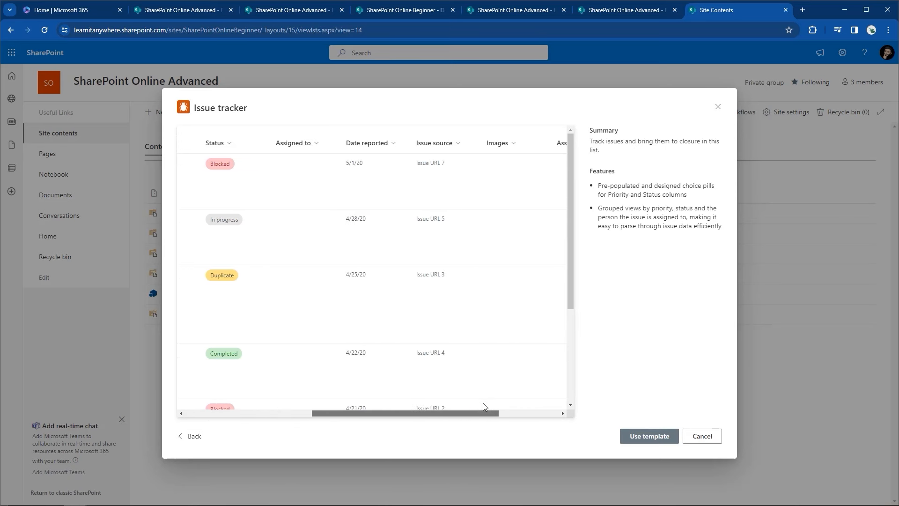
left_click(193, 436)
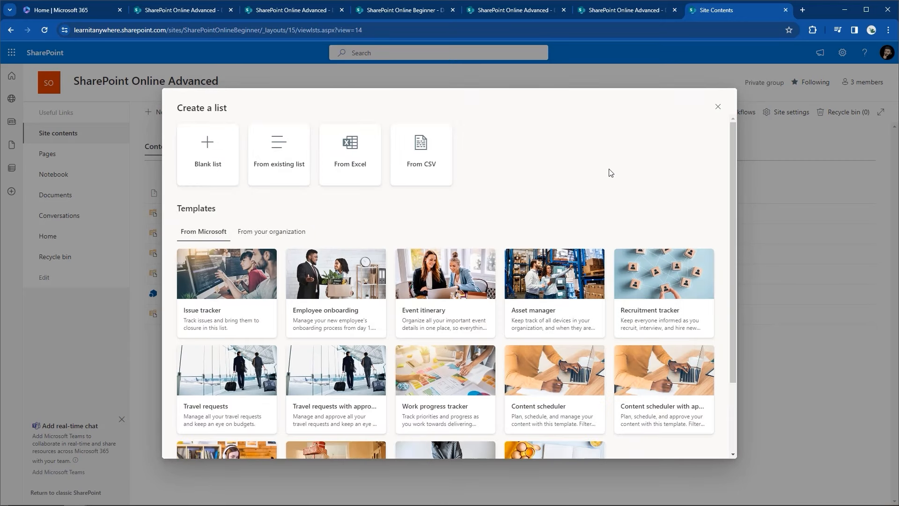
scroll(610, 173, "down", 2)
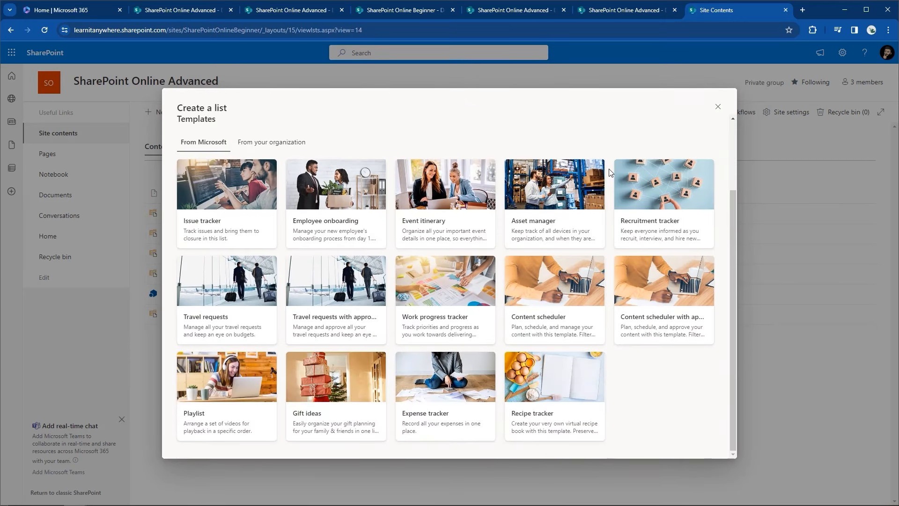
Step: Preview the Expense tracker sample table across to its Receipt column, then return to the creation choices
left_click(469, 427)
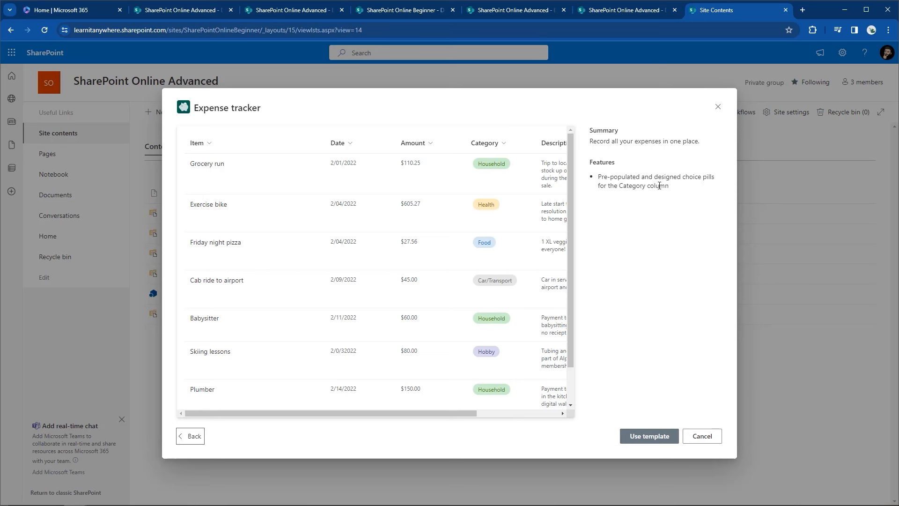
left_click_drag(428, 413, 478, 415)
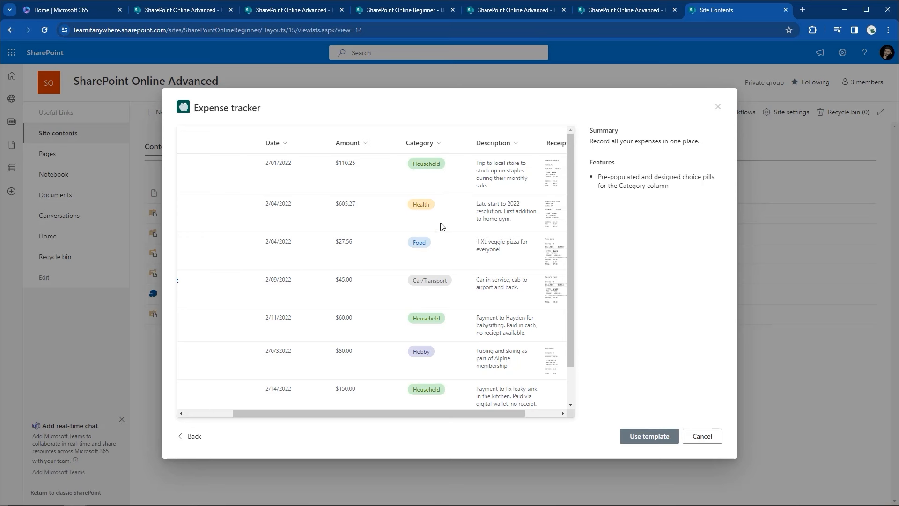
left_click_drag(421, 416, 461, 415)
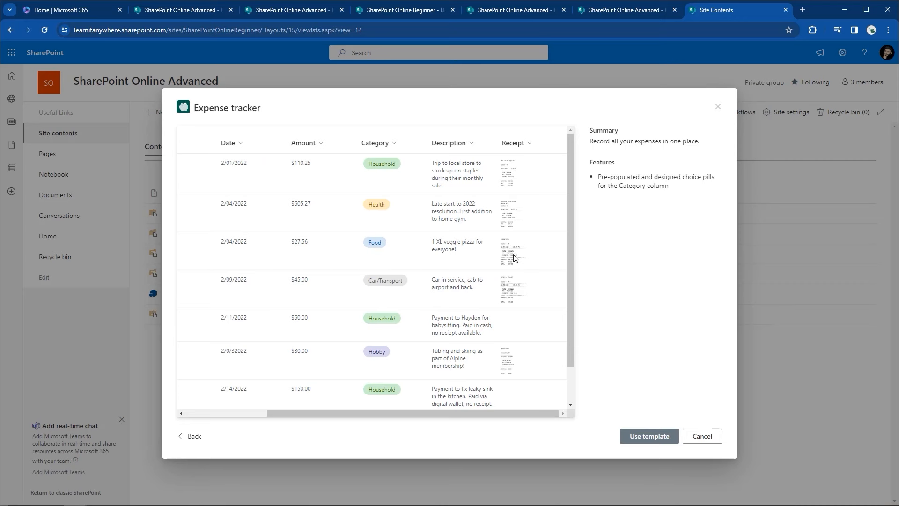
left_click(176, 442)
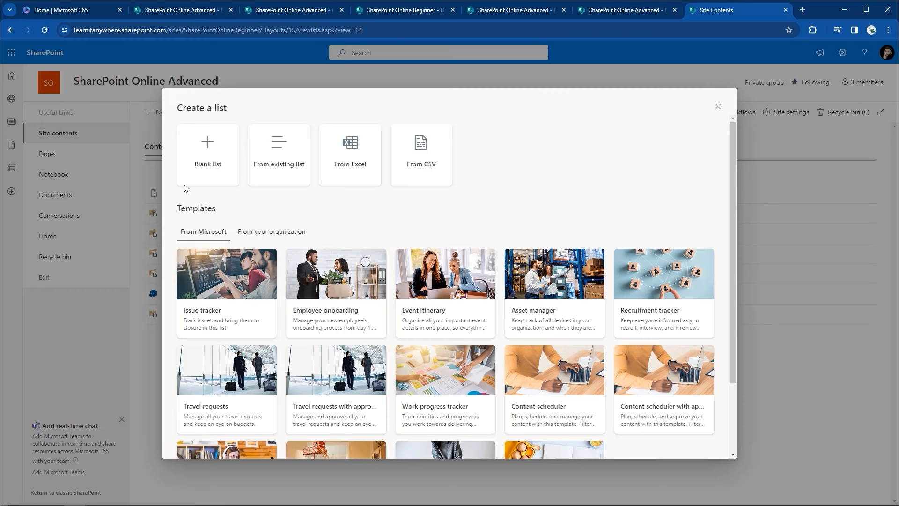
Step: Create a blank list named 'Contacts', with a description saying it will be formatted as a contacts gallery
left_click(219, 163)
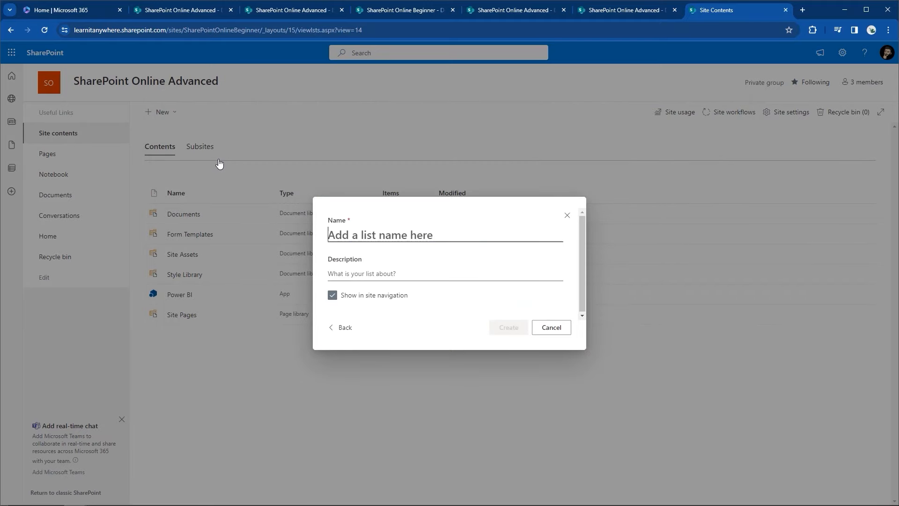
type("Contacts")
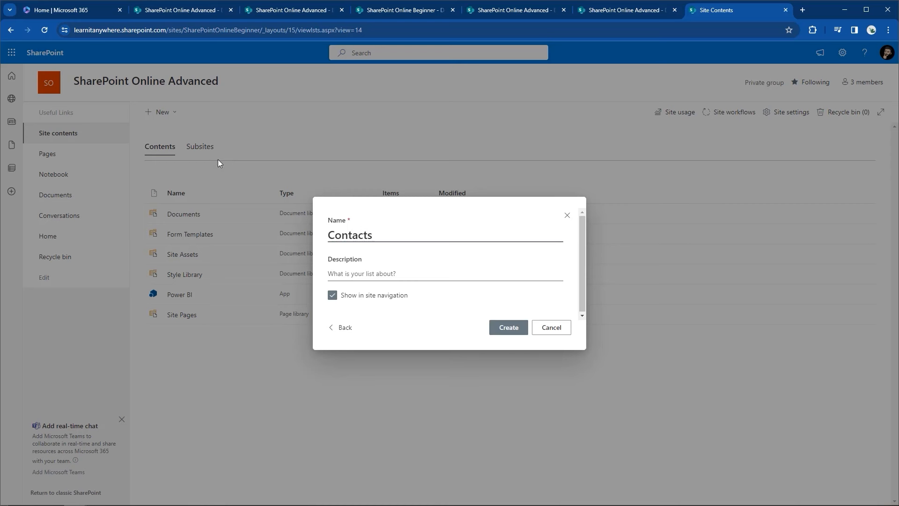
left_click(381, 276)
type("a li")
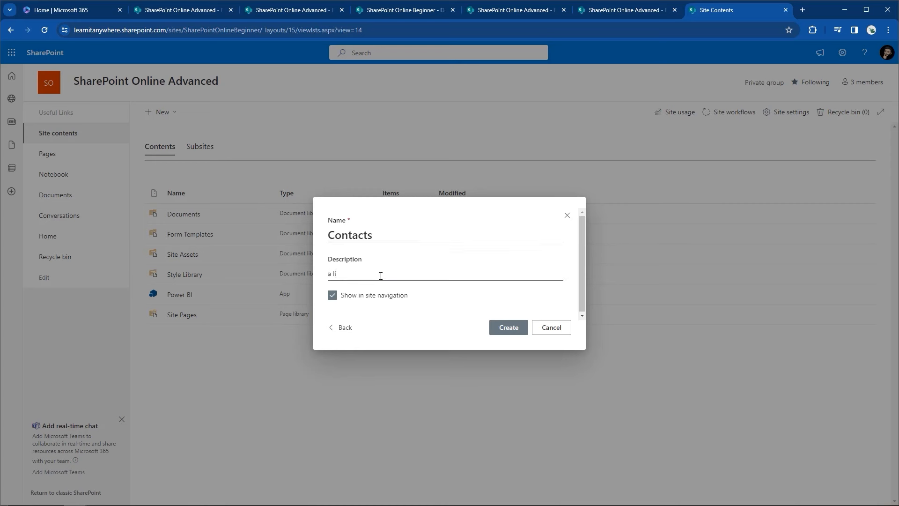
type("st of our contacts this will be formatted as a gallery ")
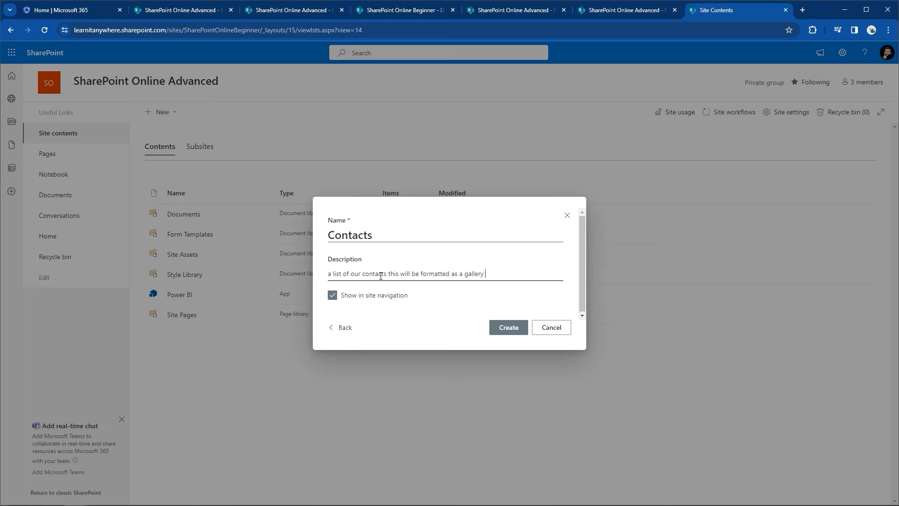
type("to display our contacts nice")
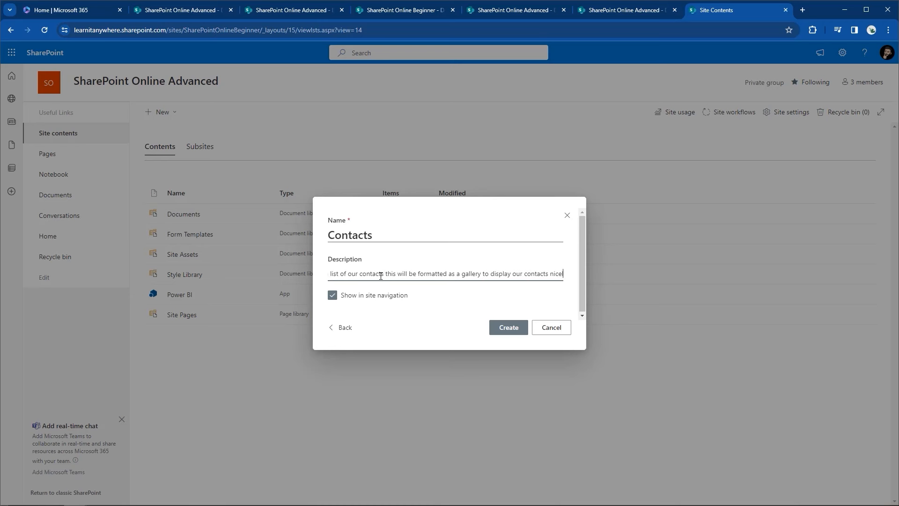
type("ly.")
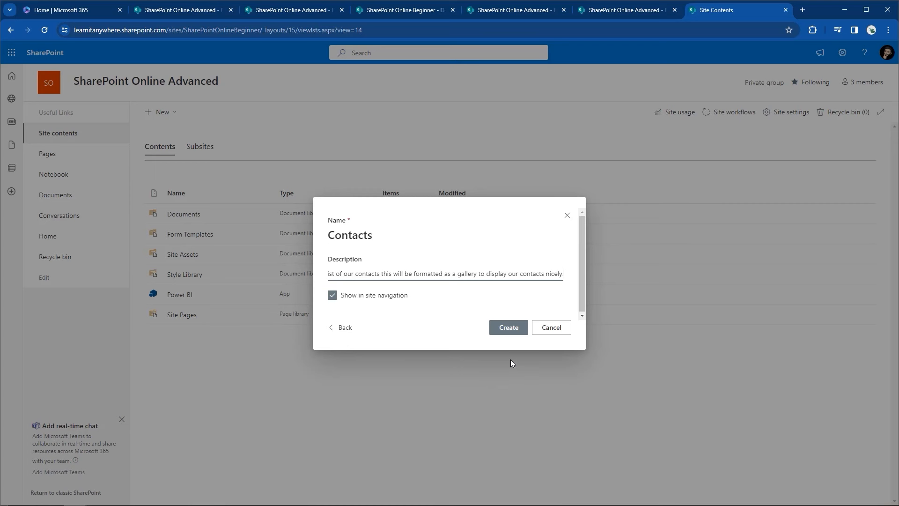
Step: Create the Contacts list and change its default Title column's name to 'Full Name'
left_click(521, 330)
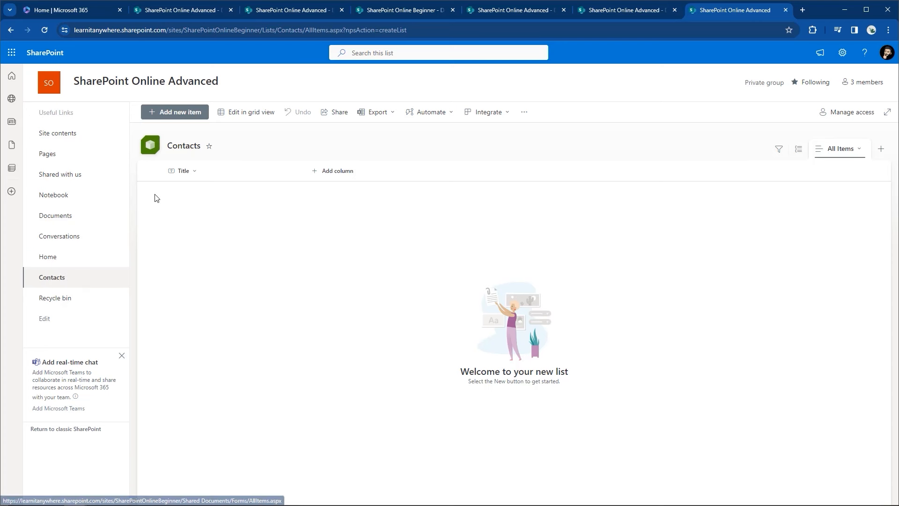
left_click(192, 172)
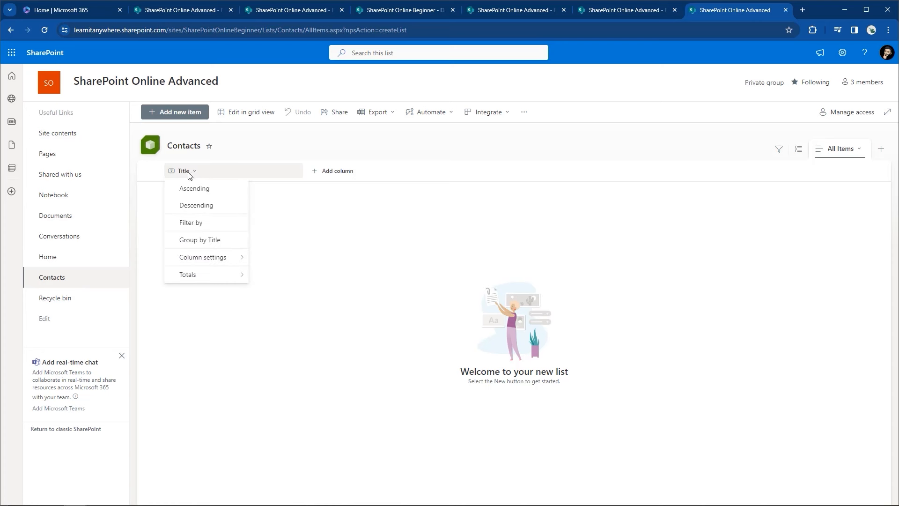
mouse_move(208, 259)
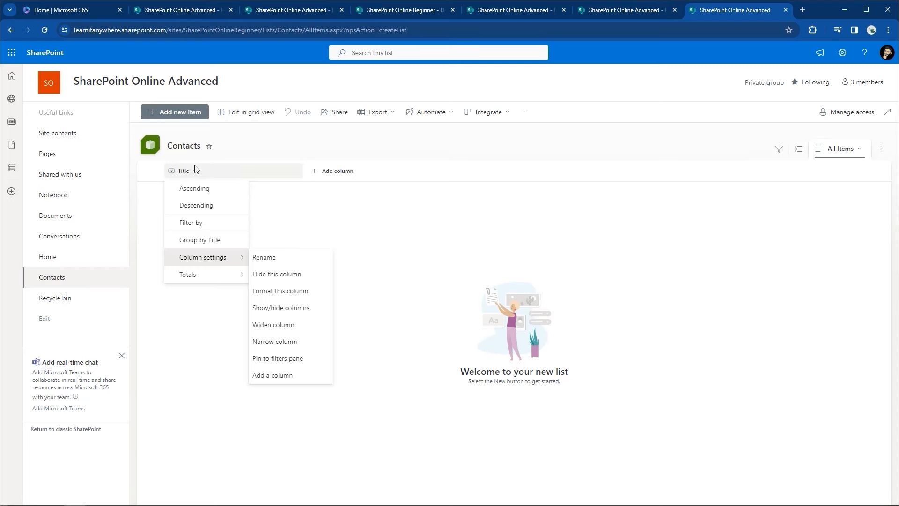
left_click(263, 267)
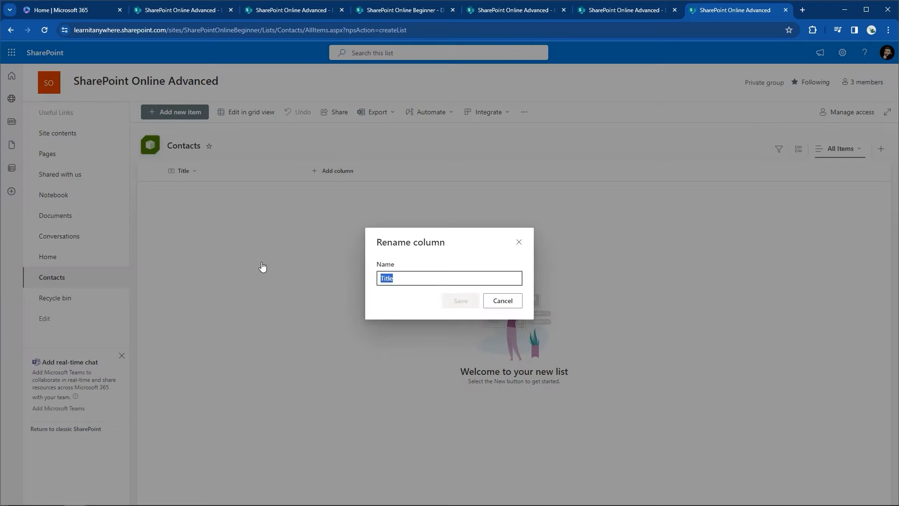
key("BackSpace")
type("FUI")
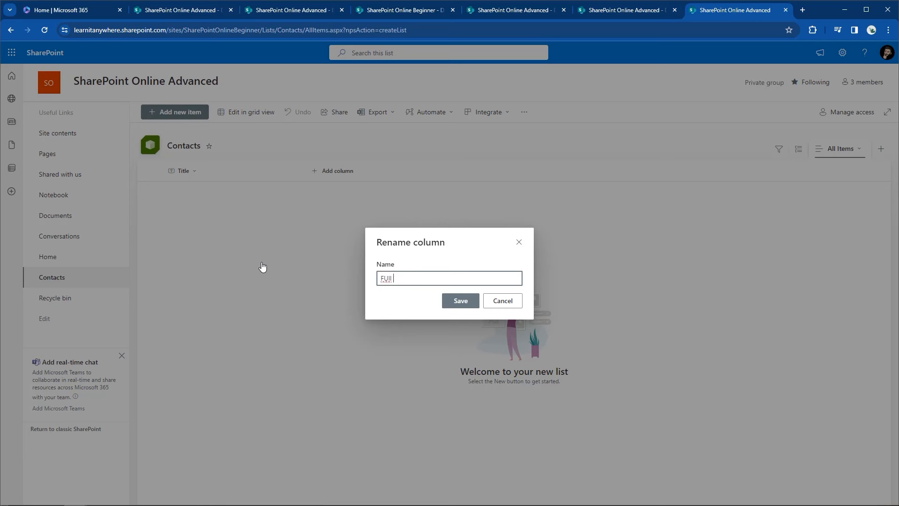
key("BackSpace")
key("BackSpace")
type("ull Name")
left_click(461, 301)
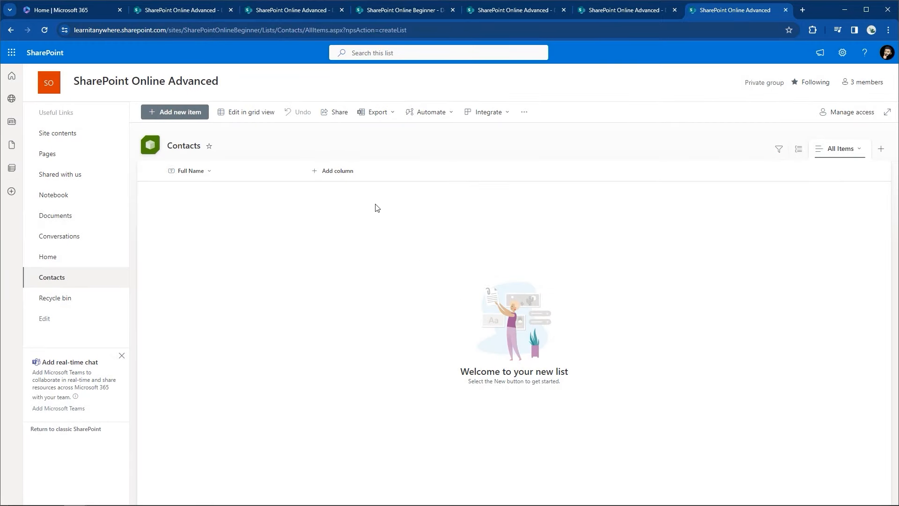
Step: Add a single line of text column 'Job Role' described as 'enter users job title here.'
left_click(345, 180)
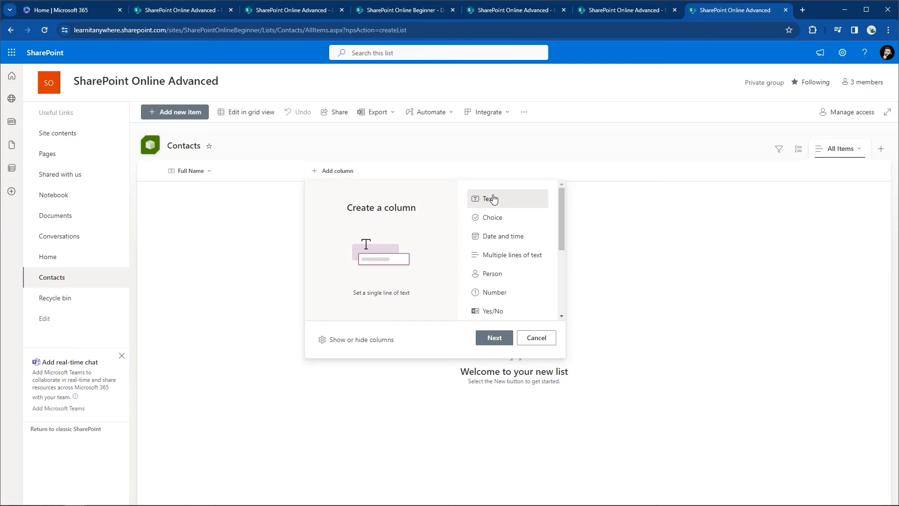
left_click(498, 333)
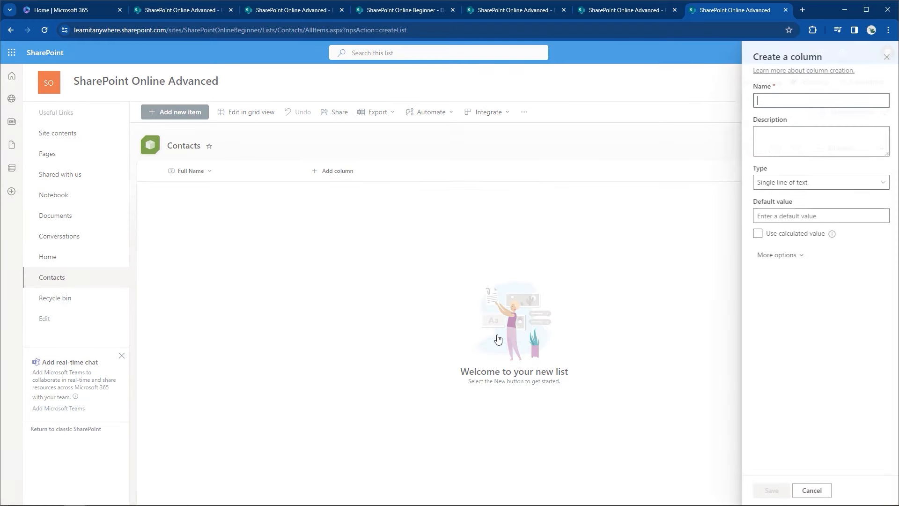
type("Job Role")
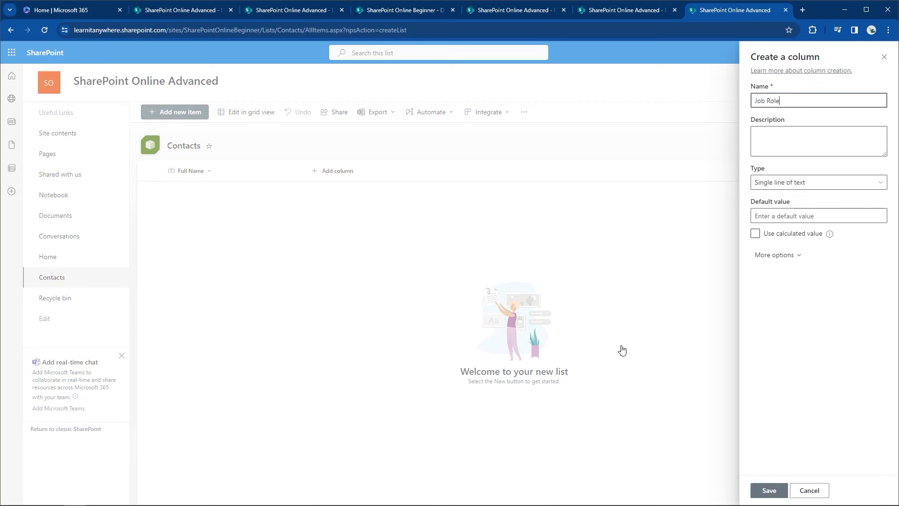
left_click(768, 141)
type("en")
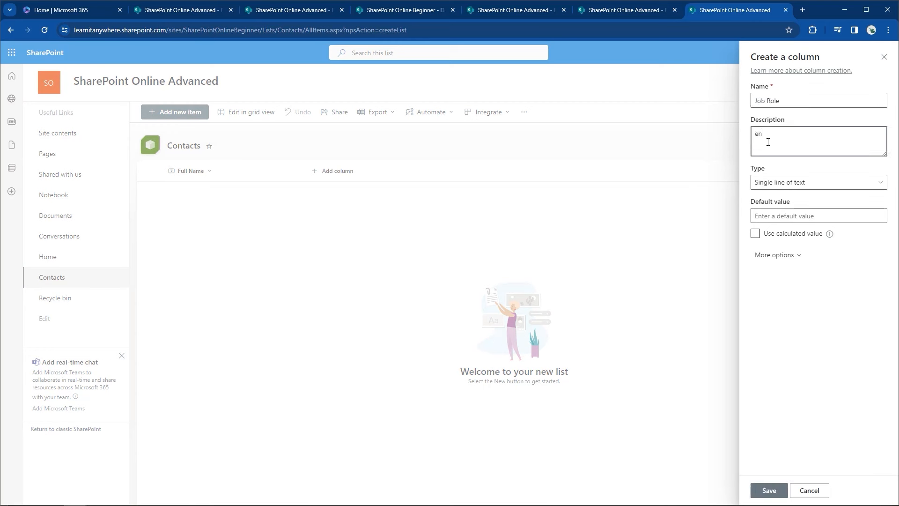
type("ter users job title here.")
left_click(790, 188)
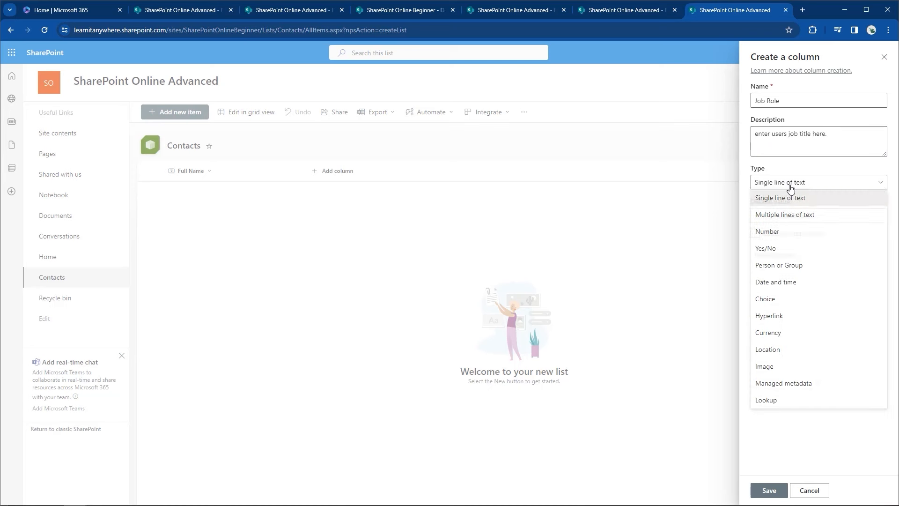
left_click(790, 187)
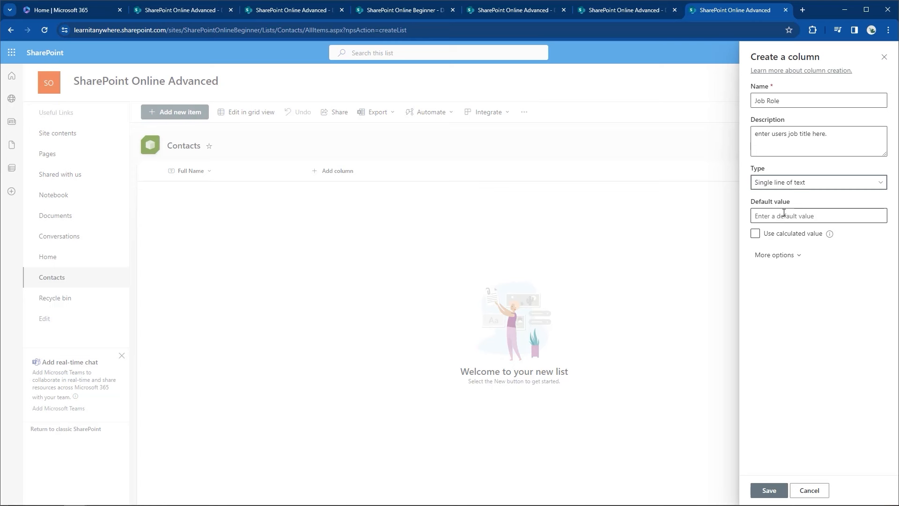
left_click(788, 256)
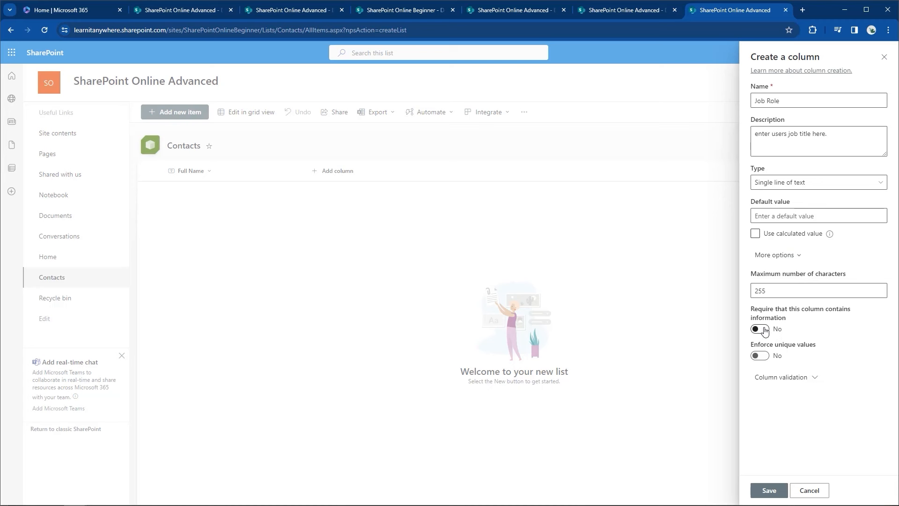
left_click(775, 257)
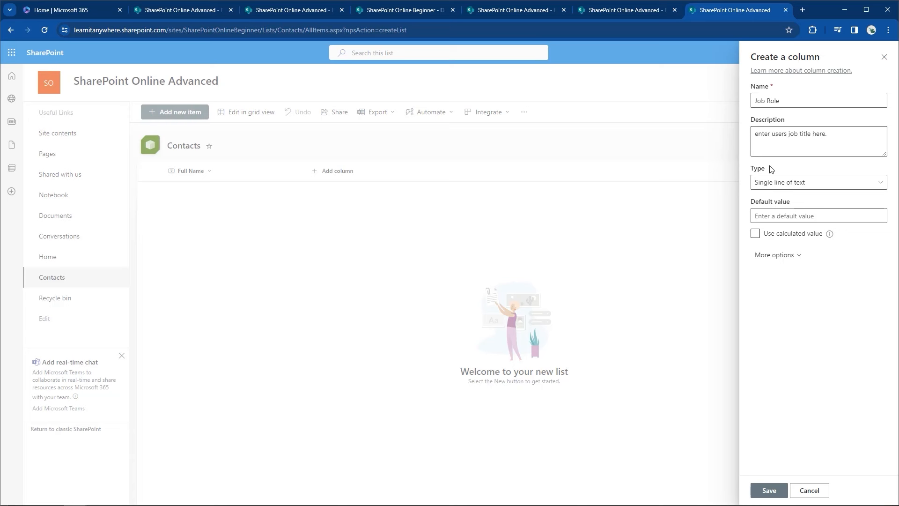
left_click(769, 490)
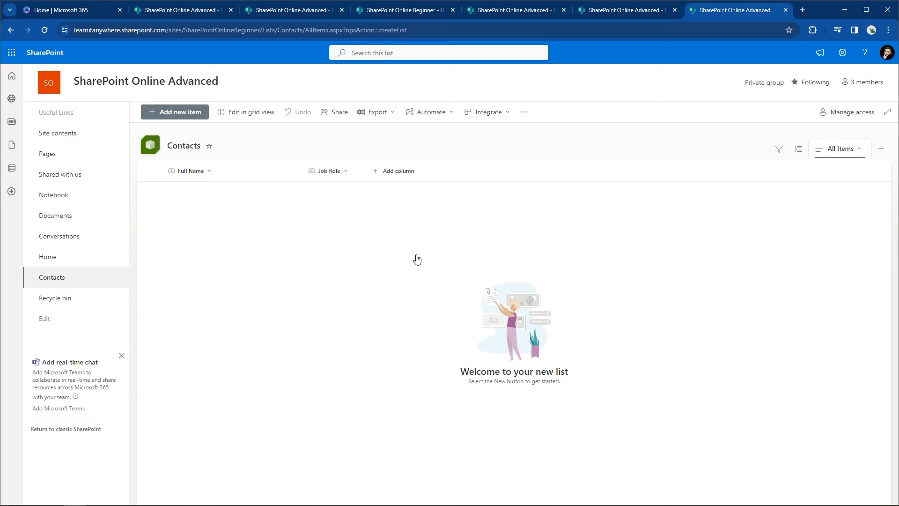
Step: Bring up the column type choices for a new column next to Job Role
left_click(392, 172)
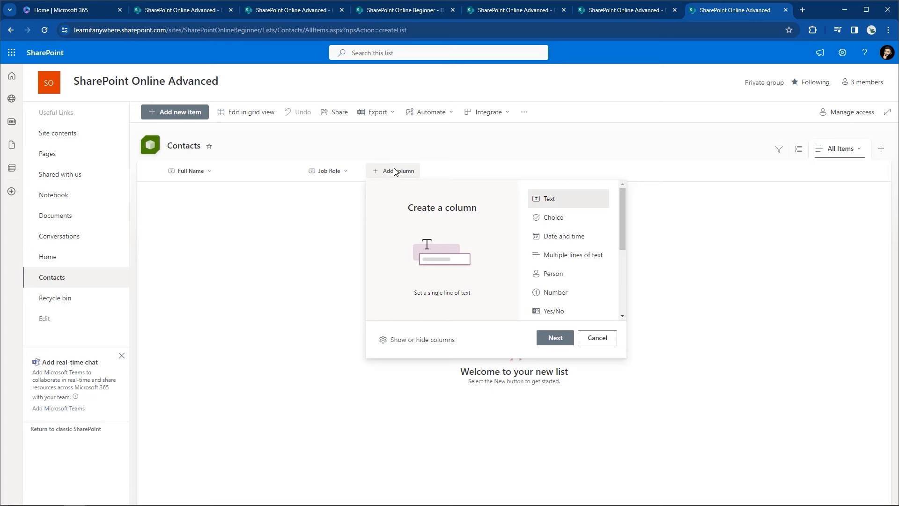
Step: Start a Choice column 'Dept' described as picking the department the contact is located in
left_click(557, 222)
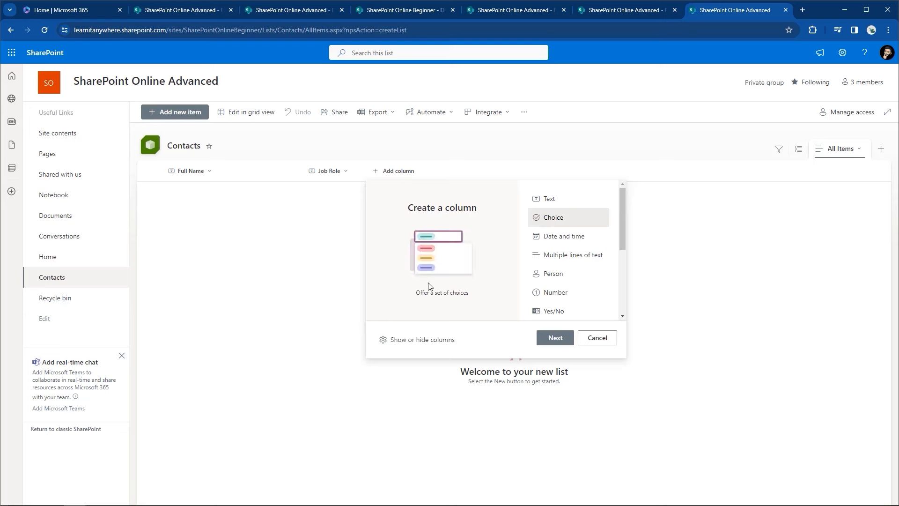
left_click(545, 344)
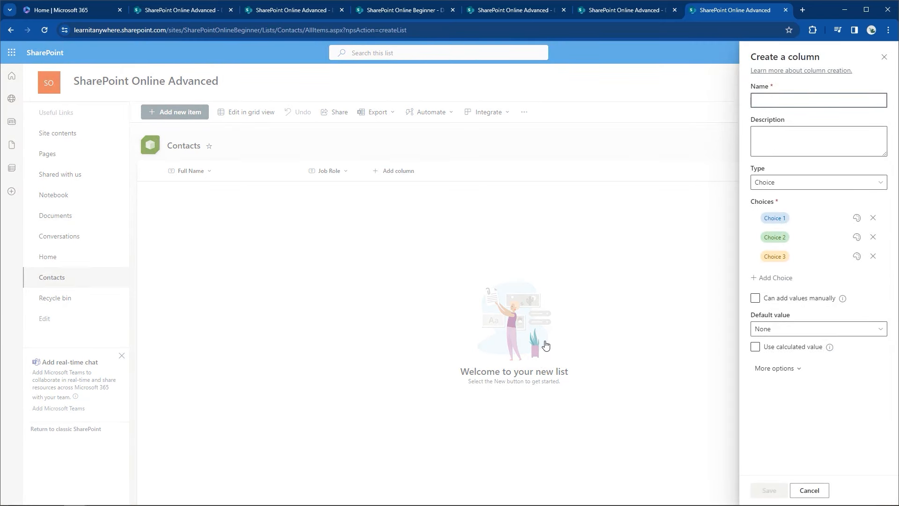
type("Dept")
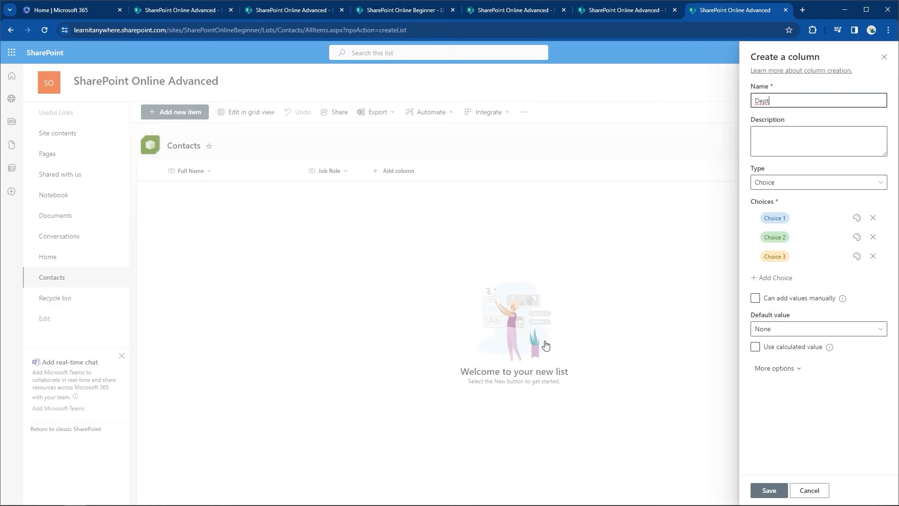
left_click(785, 148)
type("Choose From the pu")
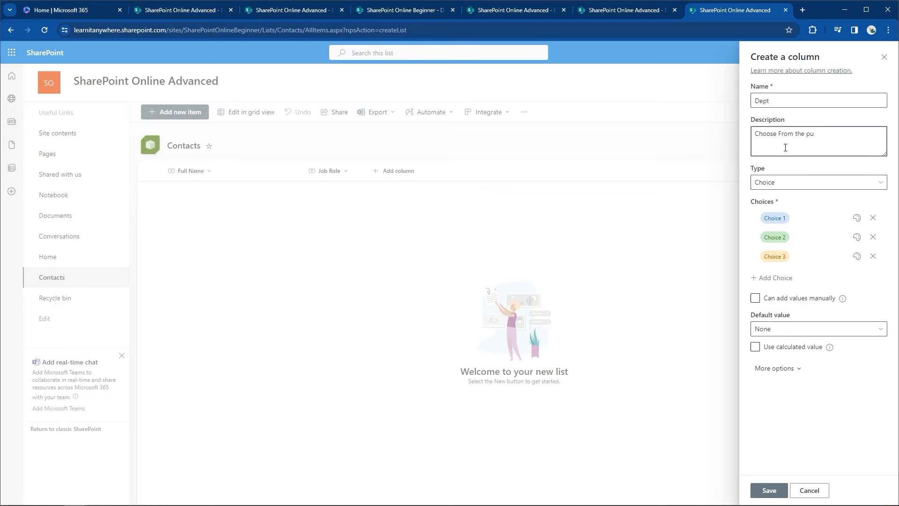
key("BackSpace")
type("ill choices to select a department the econtact is loca")
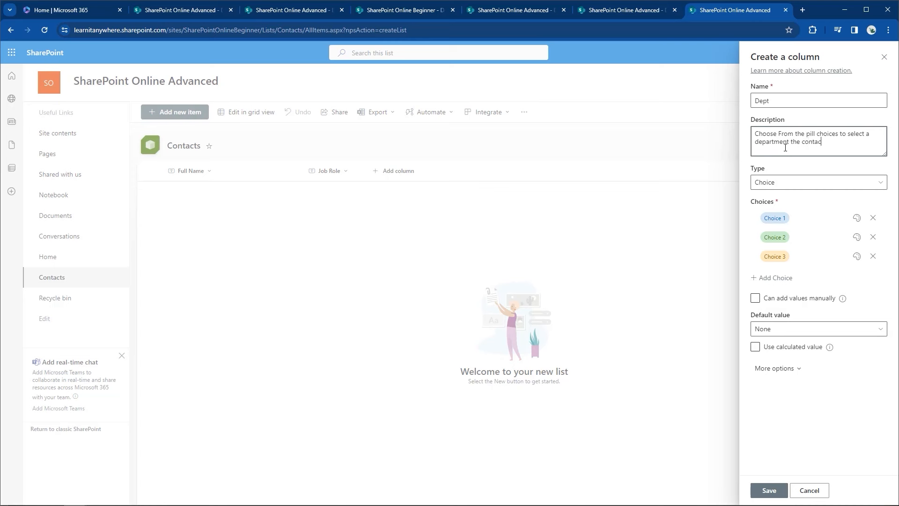
type("ted in.")
left_click(788, 185)
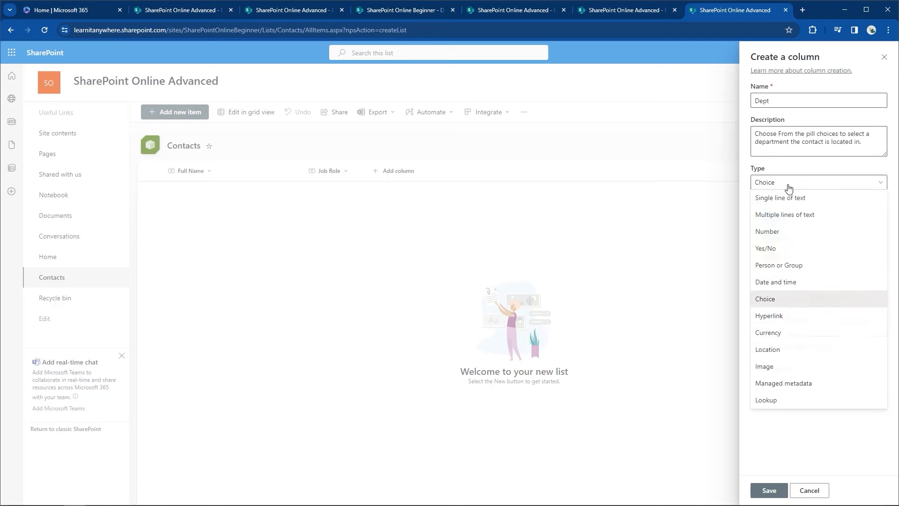
left_click(788, 186)
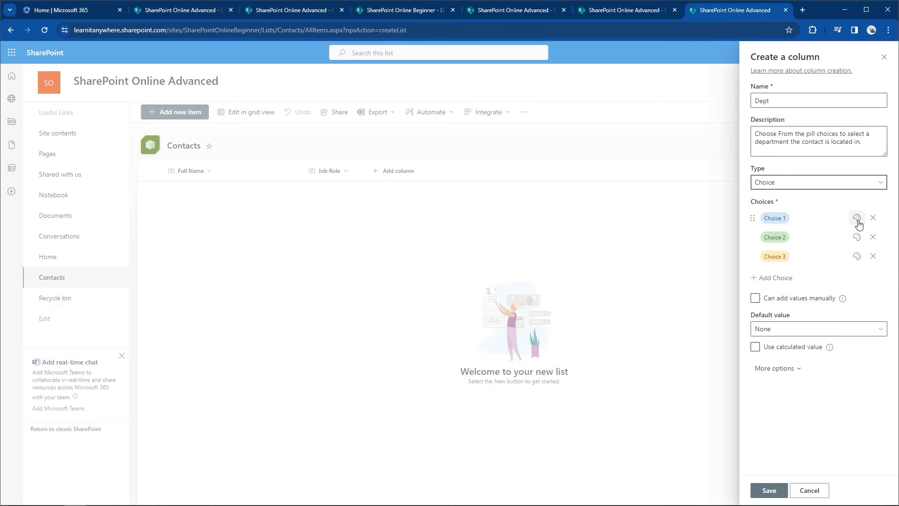
Step: Set the Dept column's choices to IT, HR, Sales and Marketing
left_click(785, 218)
key("BackSpace")
type("IT")
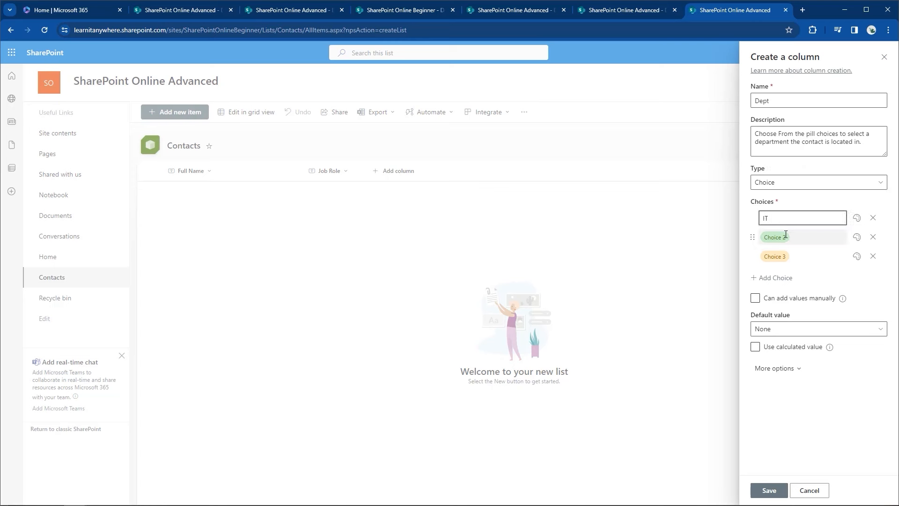
left_click(791, 238)
type("HR")
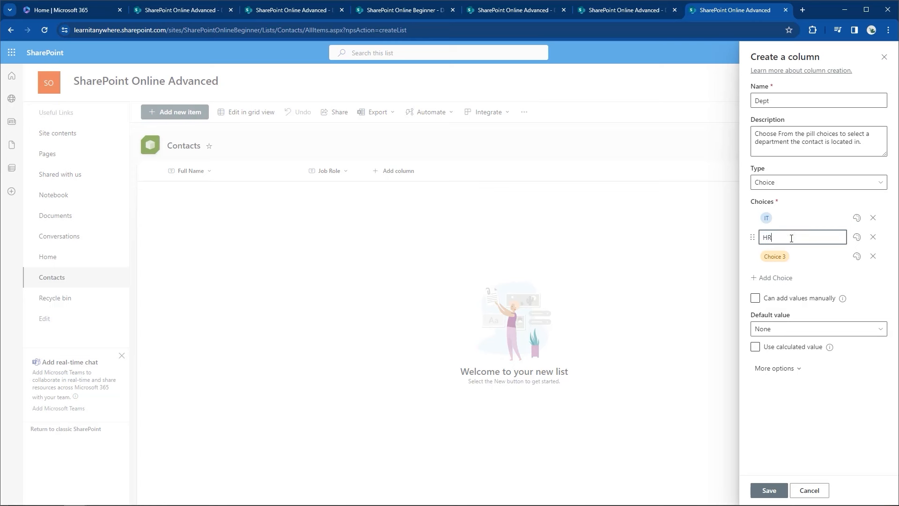
left_click(789, 254)
type("Sales")
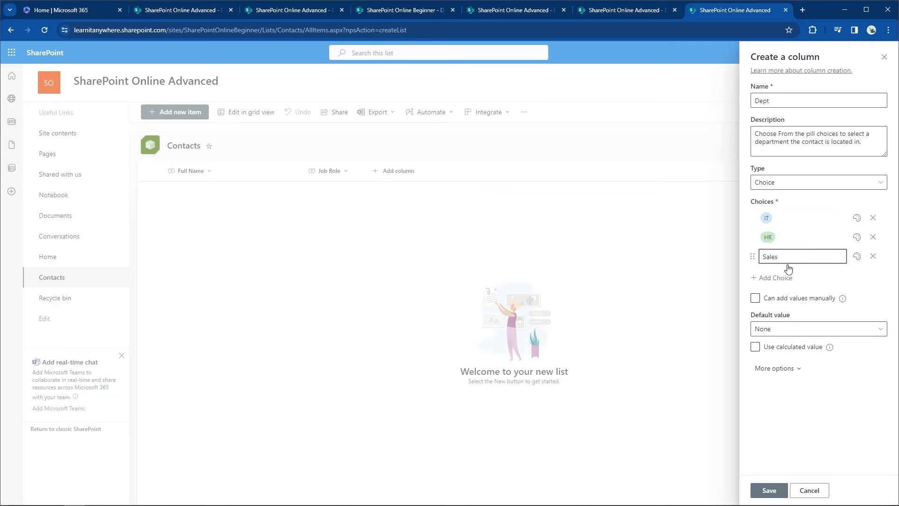
left_click(787, 278)
key("Tab")
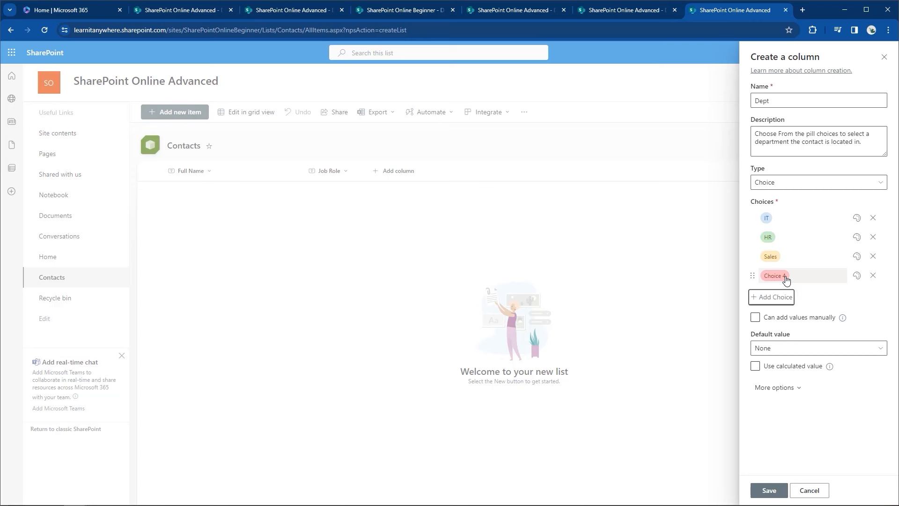
left_click(786, 279)
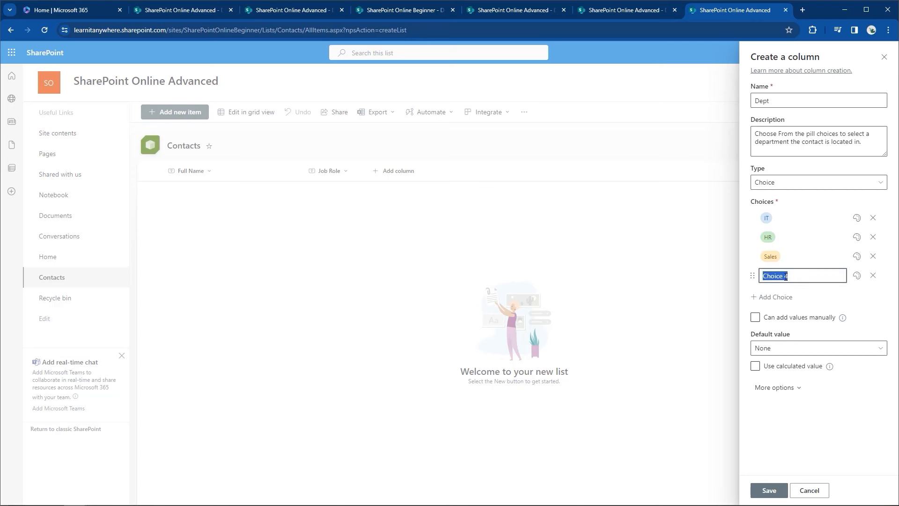
type("Marketing")
left_click(896, 297)
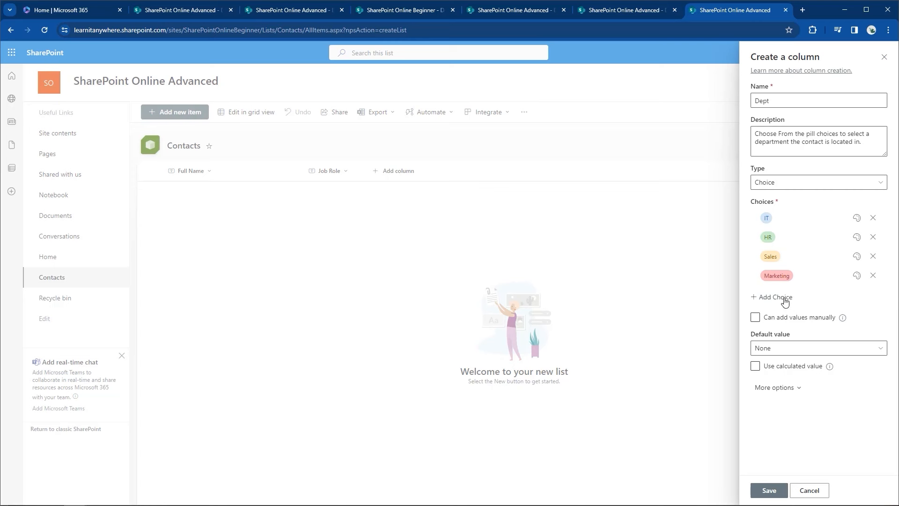
Step: Keep Marketing red, leave manual value entry off, and save the Dept column
left_click(857, 277)
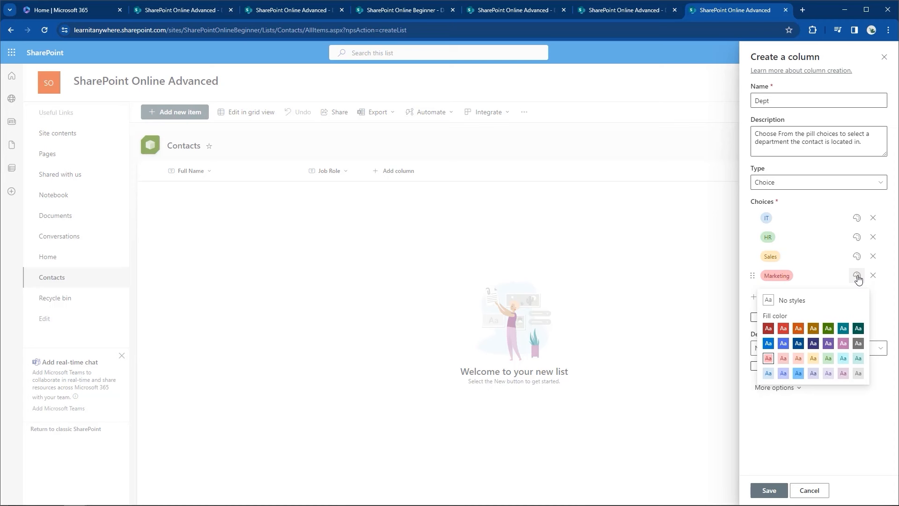
left_click(857, 277)
left_click(818, 320)
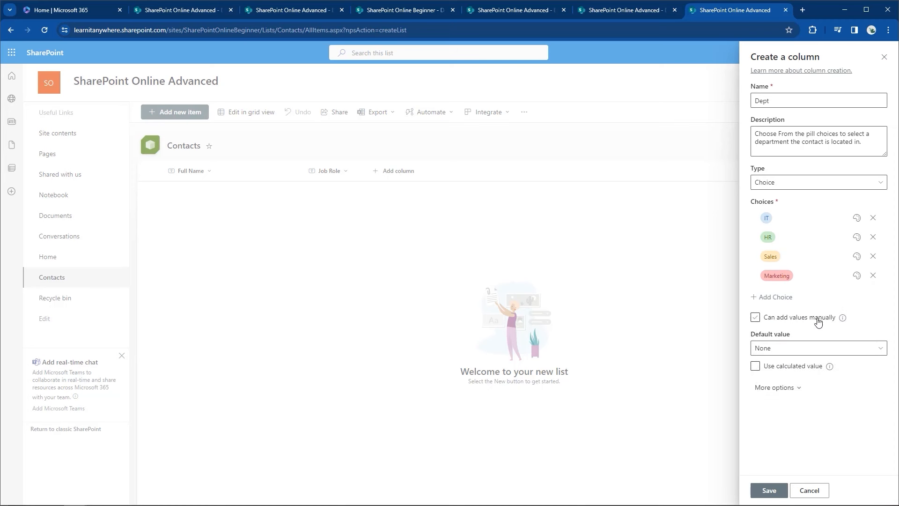
left_click(818, 320)
left_click(766, 492)
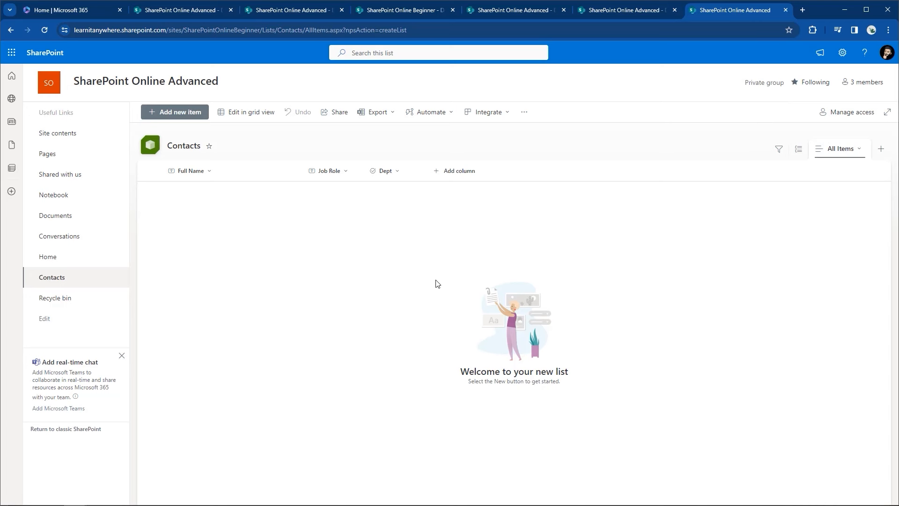
Step: Begin a new Contacts column with Date and time as its type
left_click(448, 174)
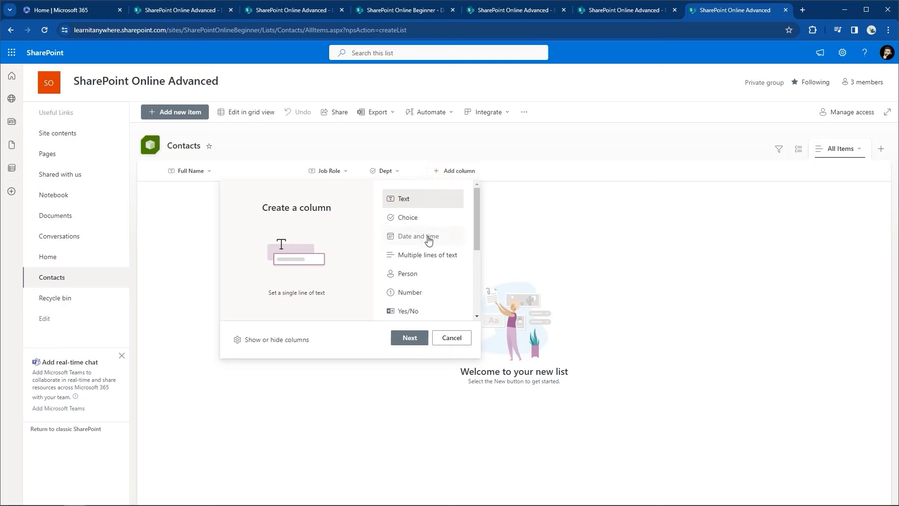
mouse_move(476, 208)
left_mouse_down()
mouse_move(484, 279)
mouse_move(477, 201)
left_mouse_up()
left_click(429, 240)
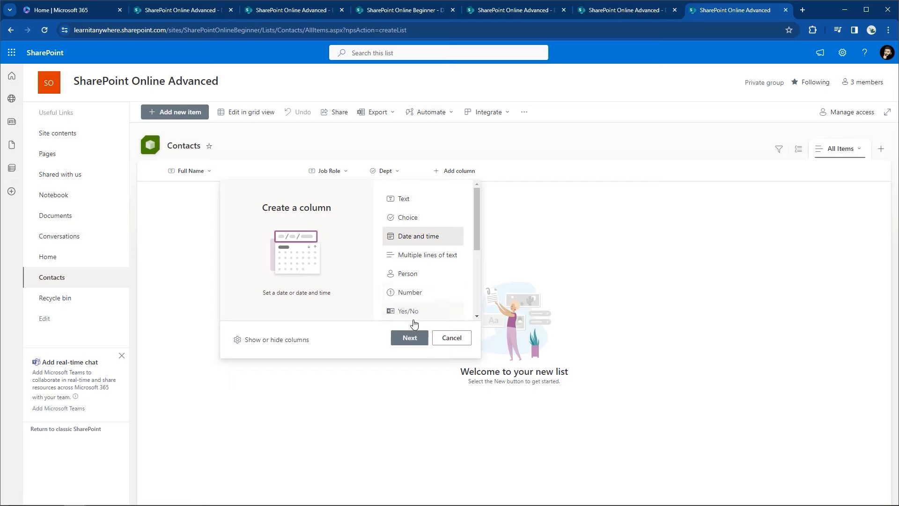
left_click(408, 337)
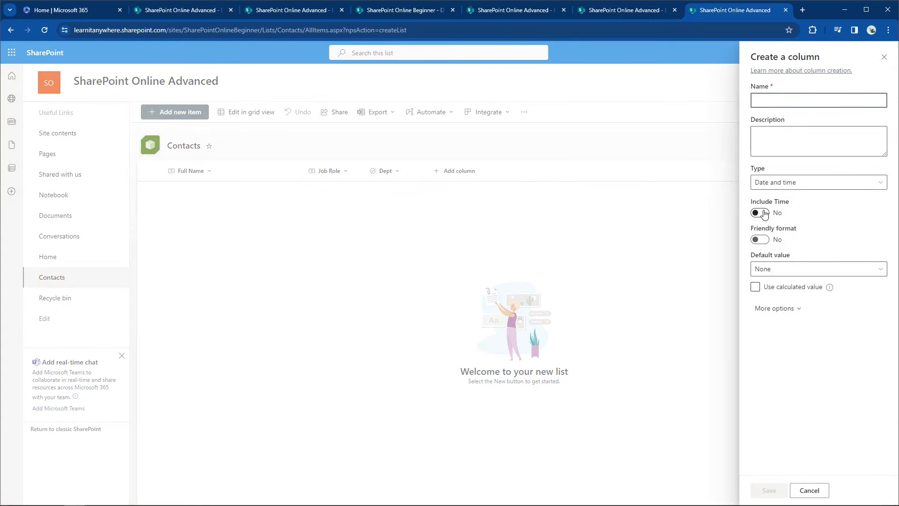
Step: Save a 'Date of Hire' column described as the employee's start date, then begin another column
type("D")
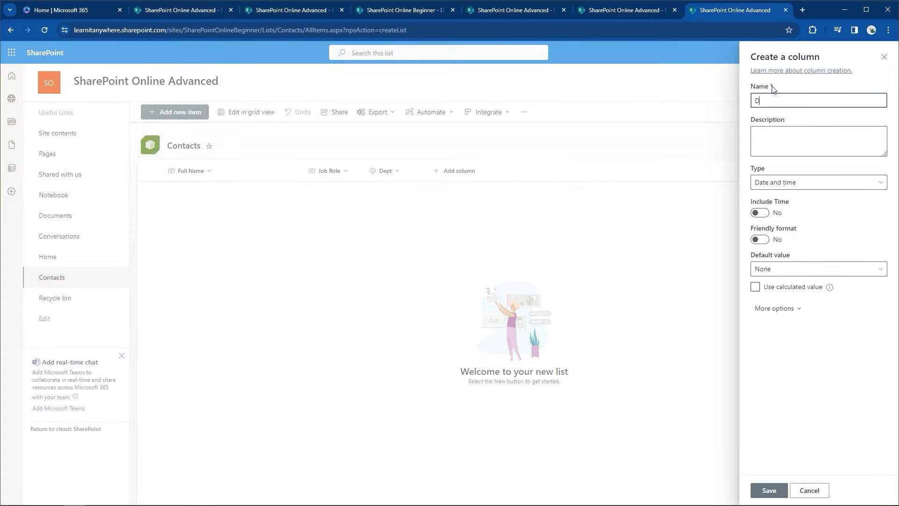
type("ate of Hire")
left_click(762, 136)
type("Add the ")
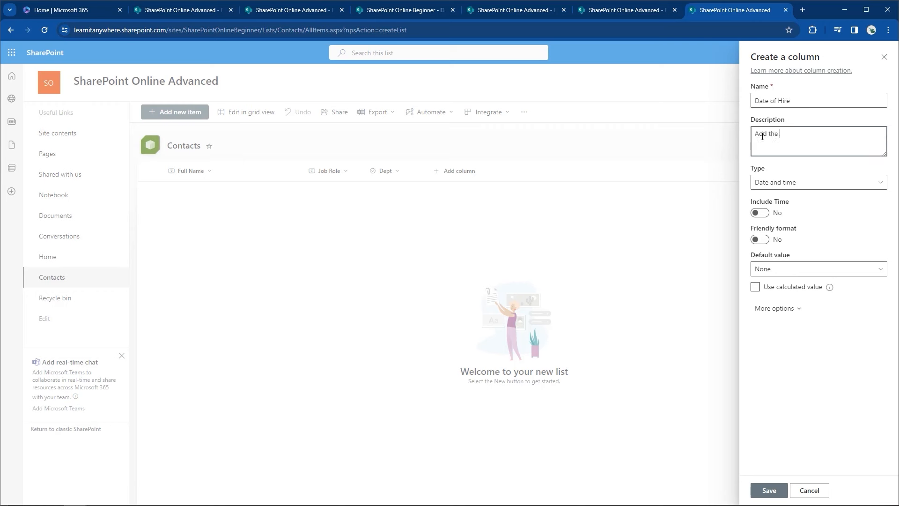
type("employees start")
type("date of hire")
type(" in this co")
type("lumn.")
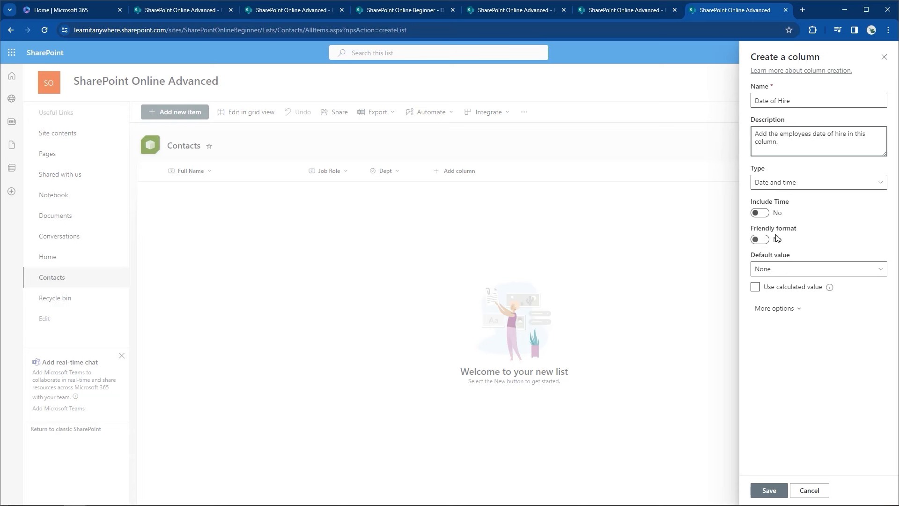
left_click(755, 490)
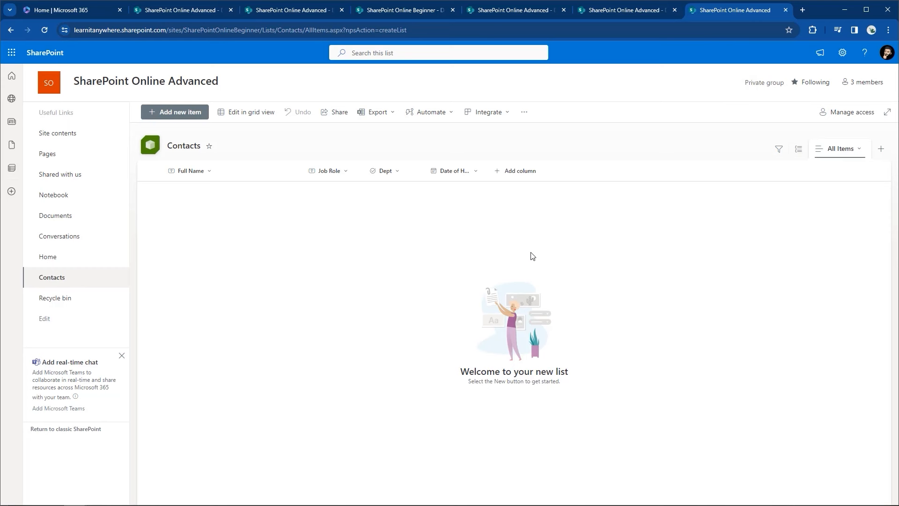
left_click(520, 175)
left_click_drag(536, 211, 538, 232)
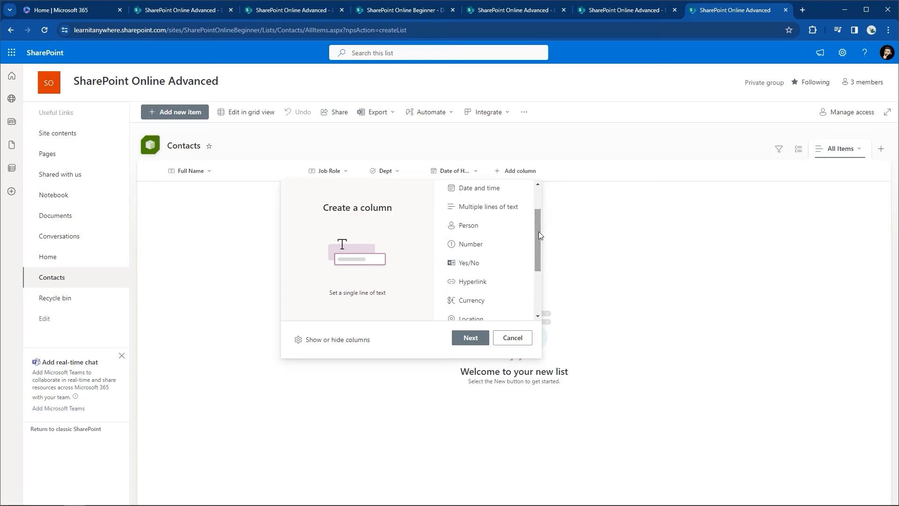
Step: Add a Yes/No column 'FT/PT' describing full or part time status, defaulting to Yes
left_click(465, 266)
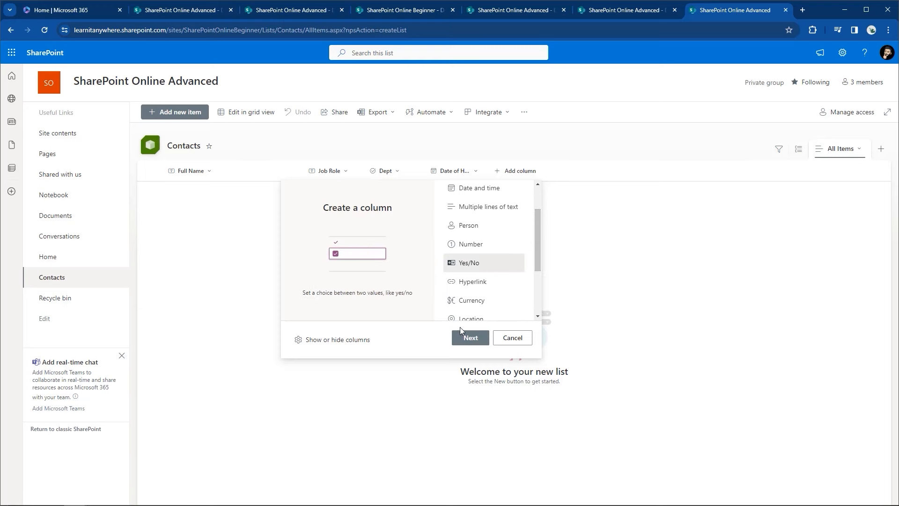
left_click(468, 339)
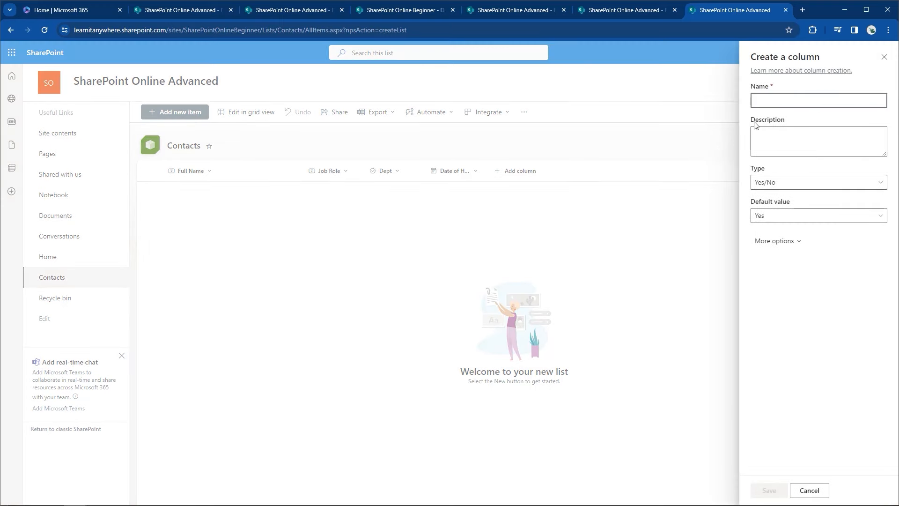
type("F")
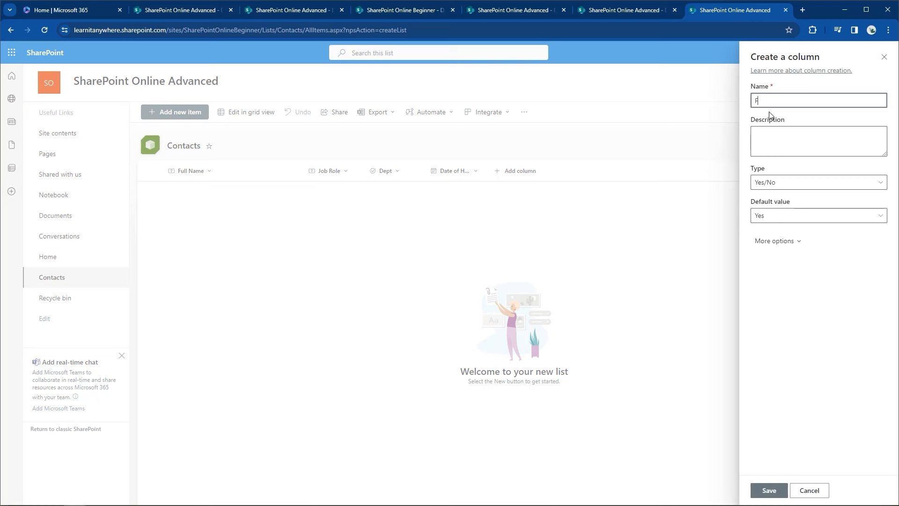
type("T/PT")
left_click(769, 131)
type("a col")
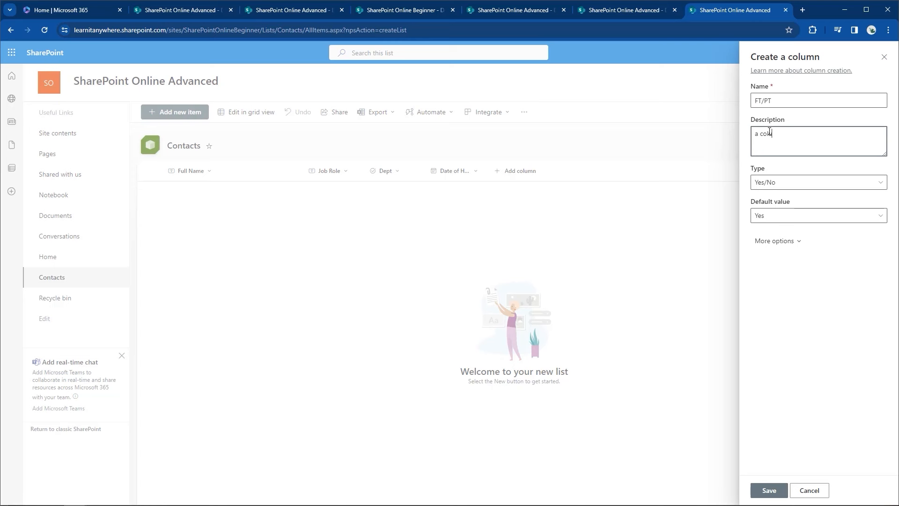
type("umn displaying if a emplouyee is full time or partytime")
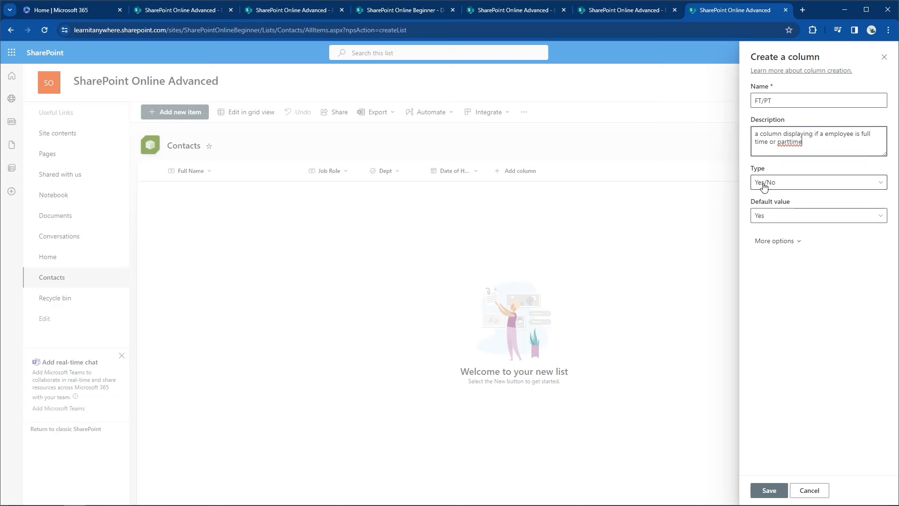
left_click(765, 183)
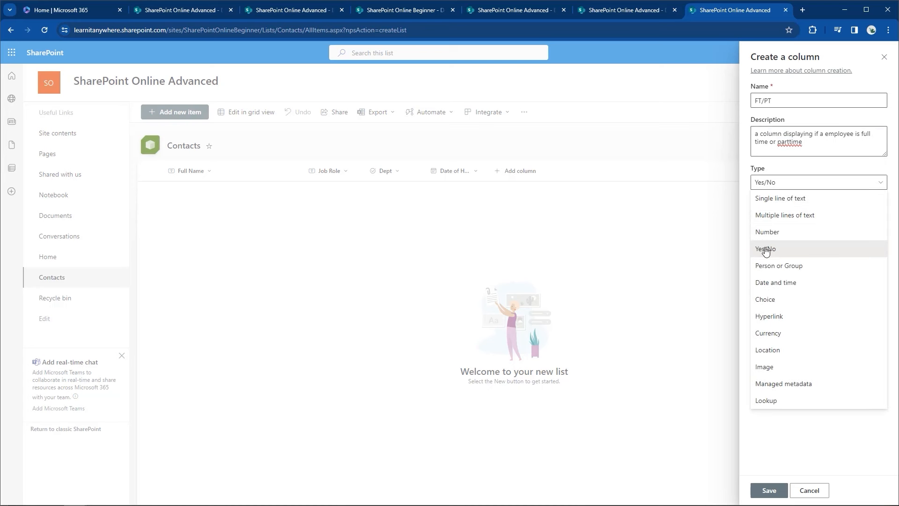
left_click(778, 181)
left_click(773, 217)
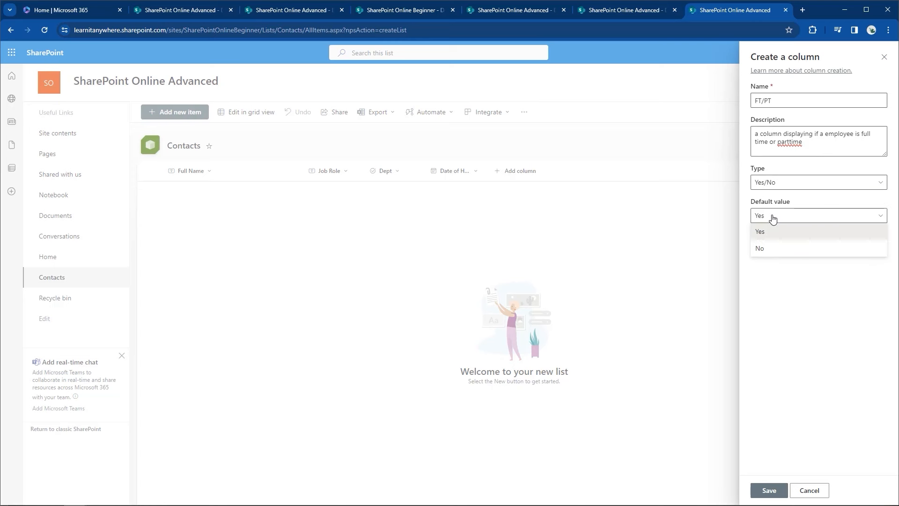
left_click(770, 219)
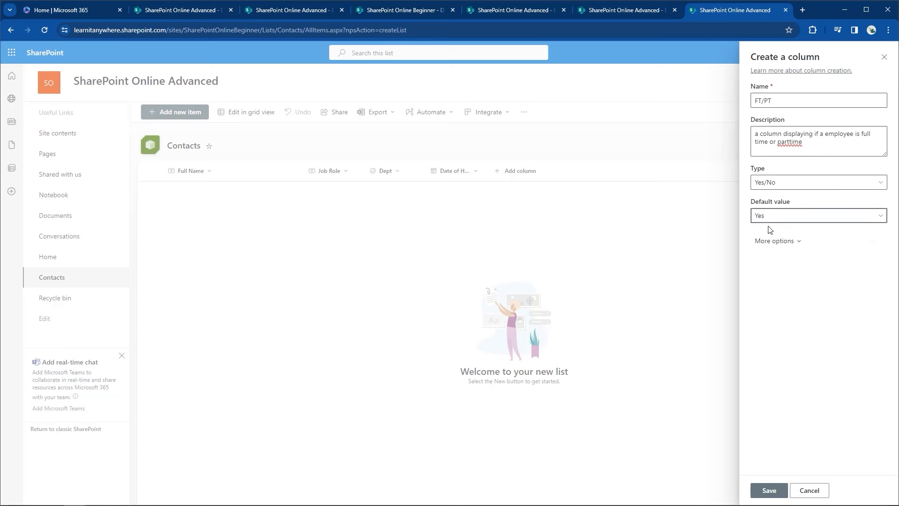
left_click(767, 242)
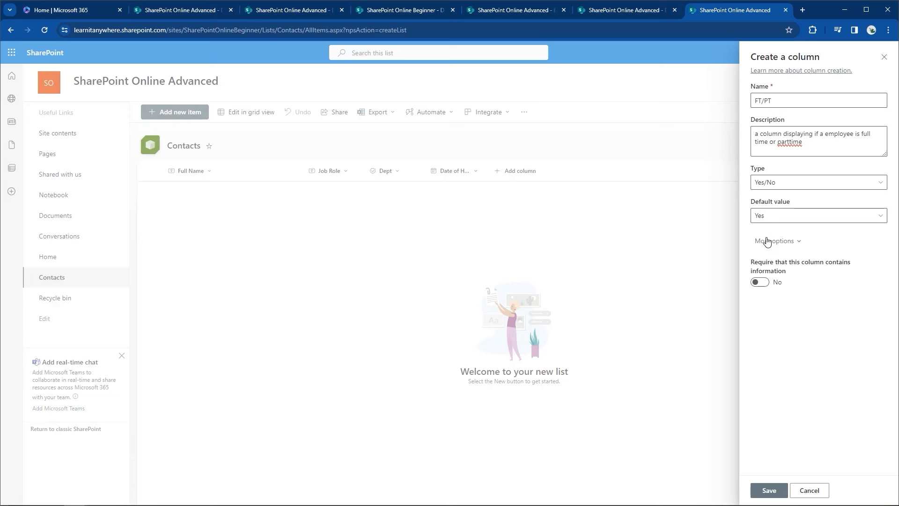
left_click(768, 492)
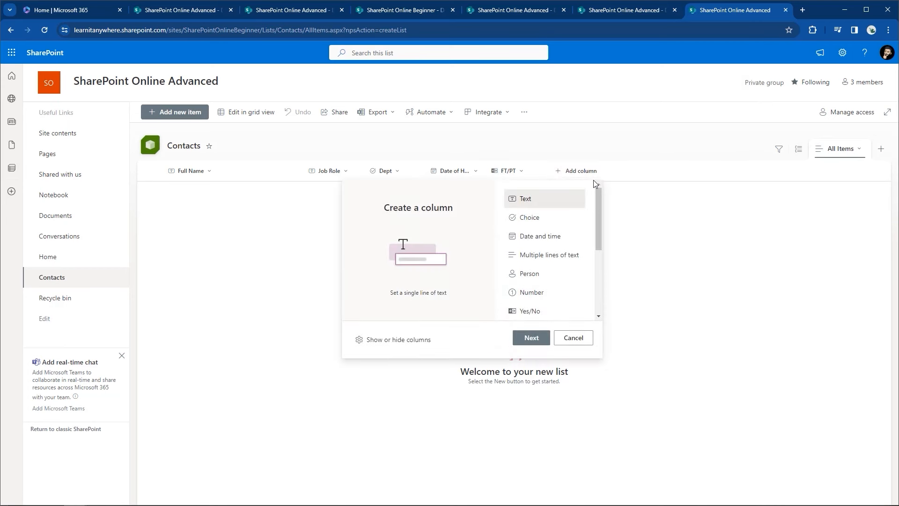
Step: Add an Image column 'Headshot' described as an image of the employee for the gallery view
left_click_drag(599, 189, 602, 249)
left_click(518, 271)
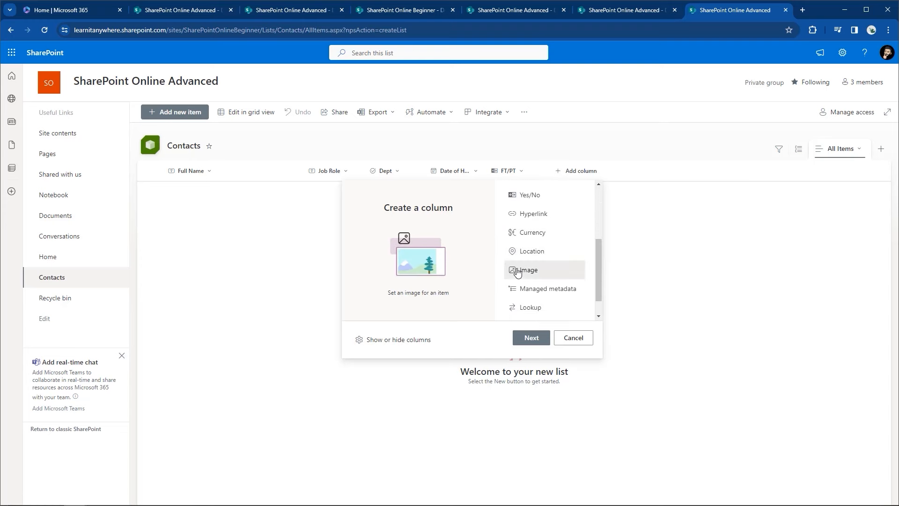
left_click(529, 337)
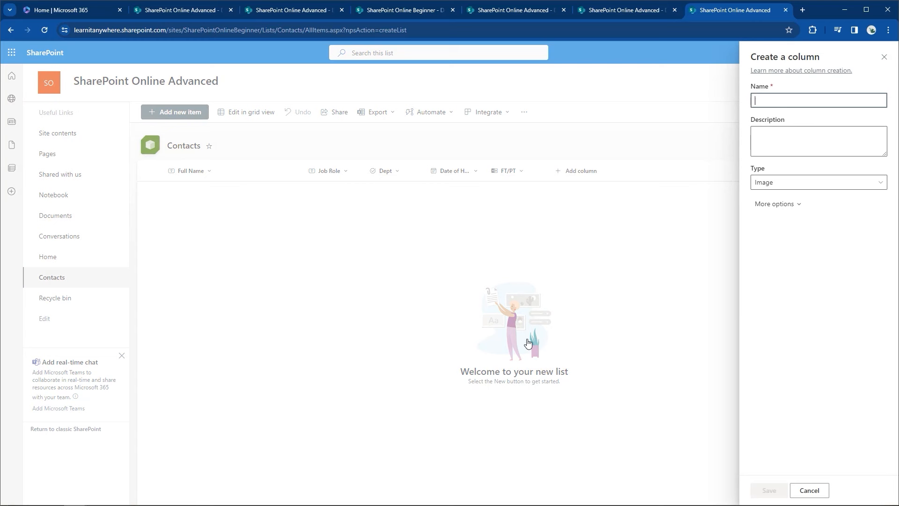
type("Headshot")
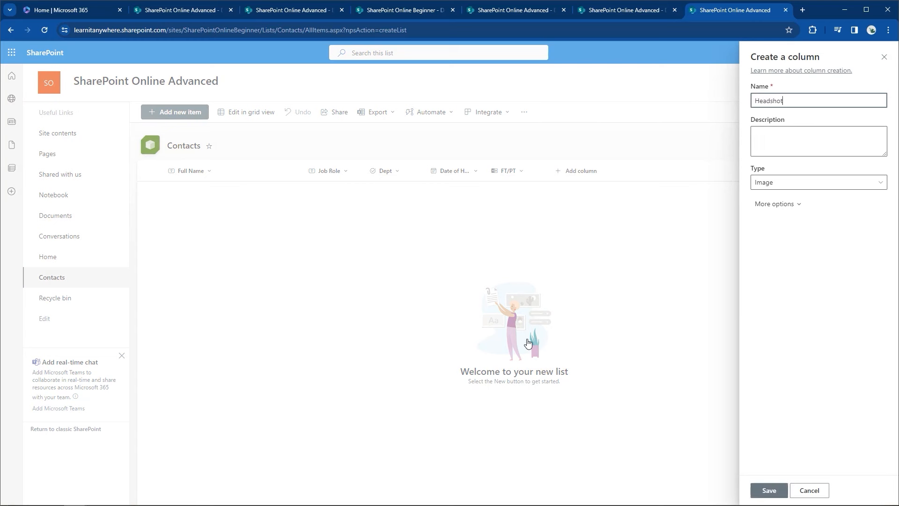
key("Tab")
type("an ima")
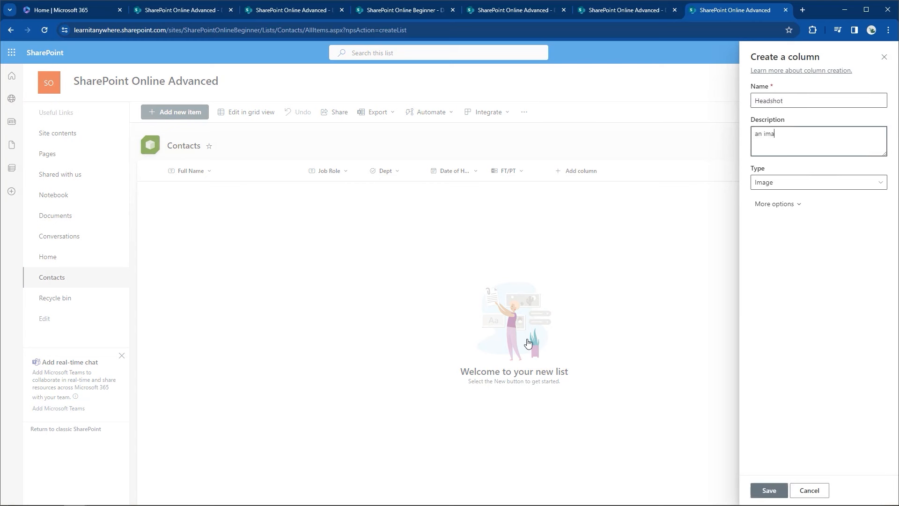
type("ge of the employee for o")
type("ur galle")
type("rt")
type("y view")
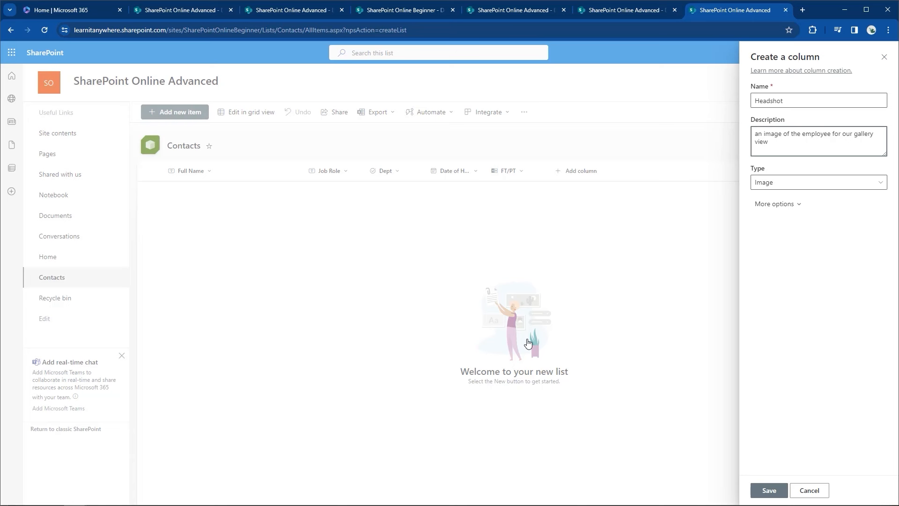
left_click(770, 492)
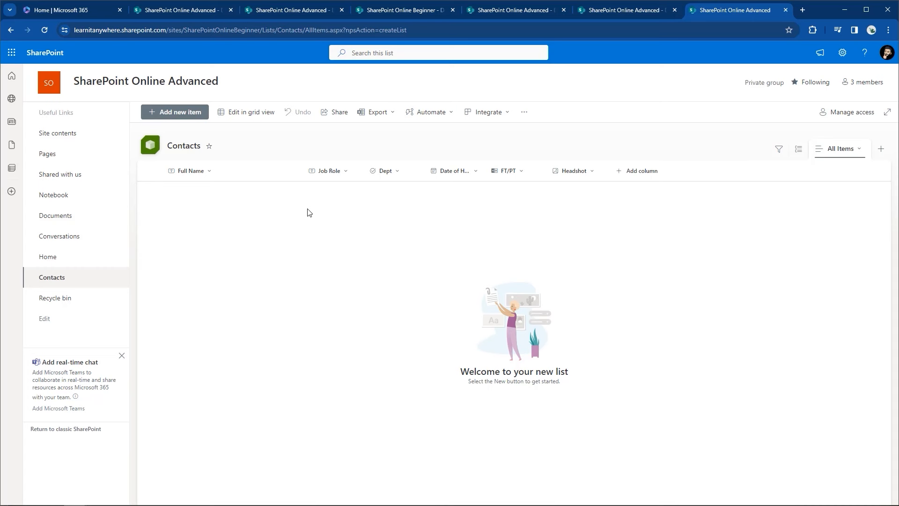
key("ctrl+2")
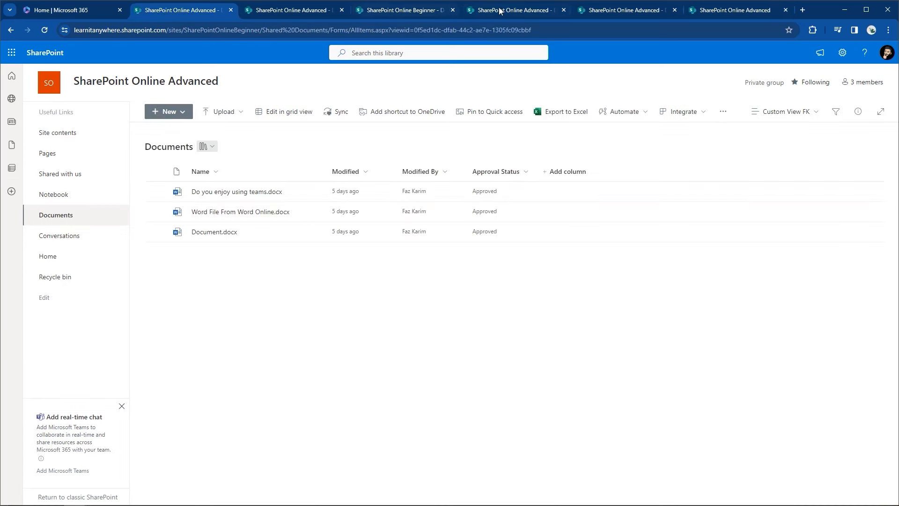
left_click(307, 10)
left_click(386, 12)
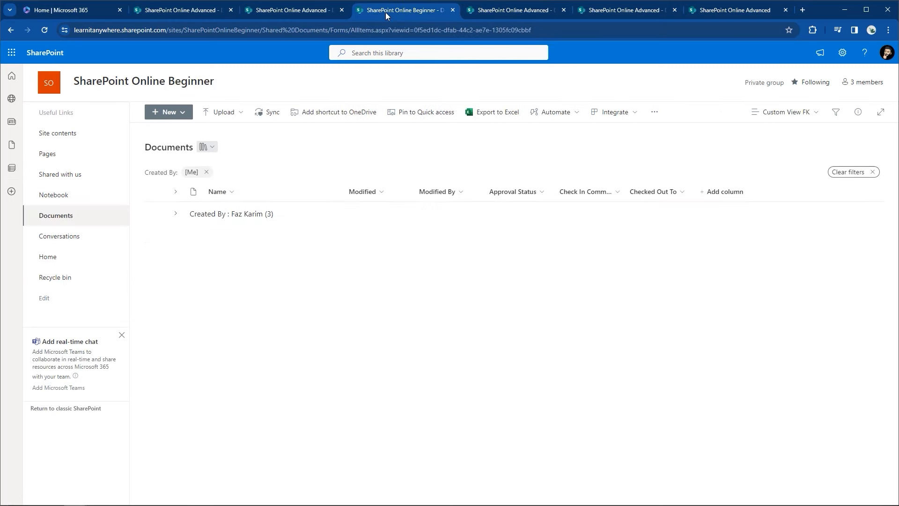
left_click(504, 13)
left_click(607, 14)
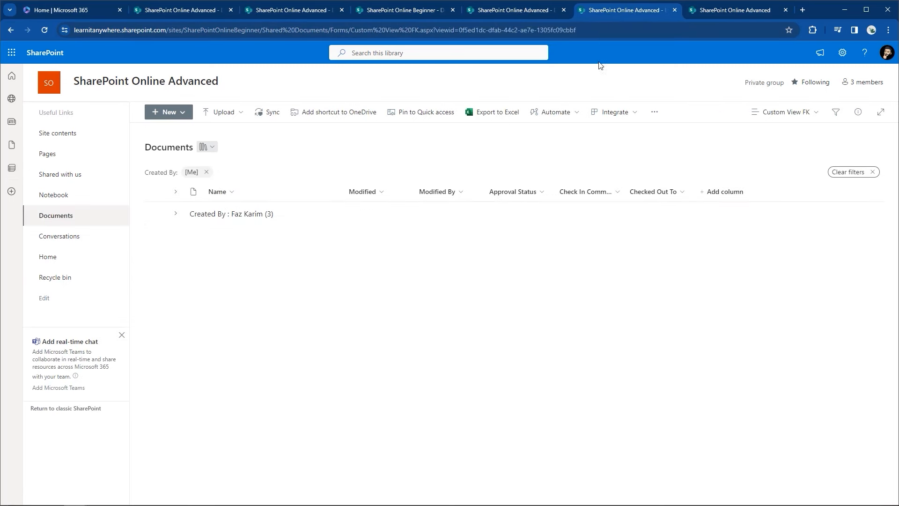
left_click(751, 10)
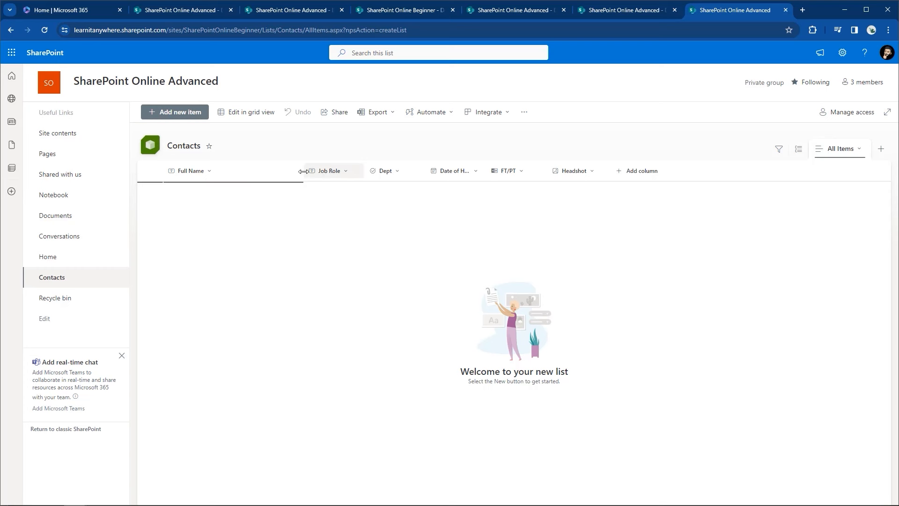
Step: Narrow the Full Name, Job Role, Dept and FT/PT columns and widen Date of Hire to show its full header
left_click_drag(302, 172, 258, 173)
mouse_move(316, 176)
left_mouse_down()
mouse_move(343, 180)
mouse_move(308, 177)
left_mouse_up()
mouse_move(370, 173)
left_mouse_down()
mouse_move(388, 175)
mouse_move(364, 176)
left_mouse_up()
mouse_move(425, 170)
left_mouse_down()
mouse_move(443, 172)
mouse_move(432, 171)
left_mouse_up()
left_click_drag(490, 171, 467, 174)
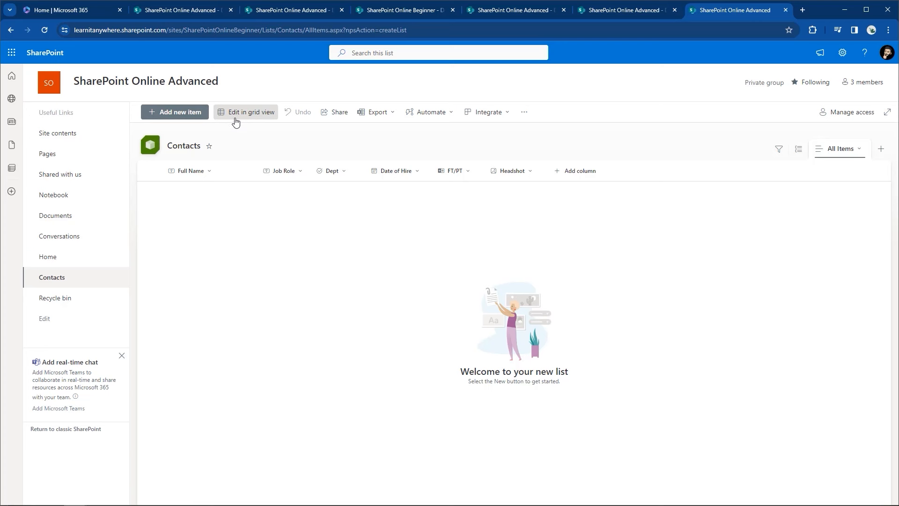
left_click(368, 116)
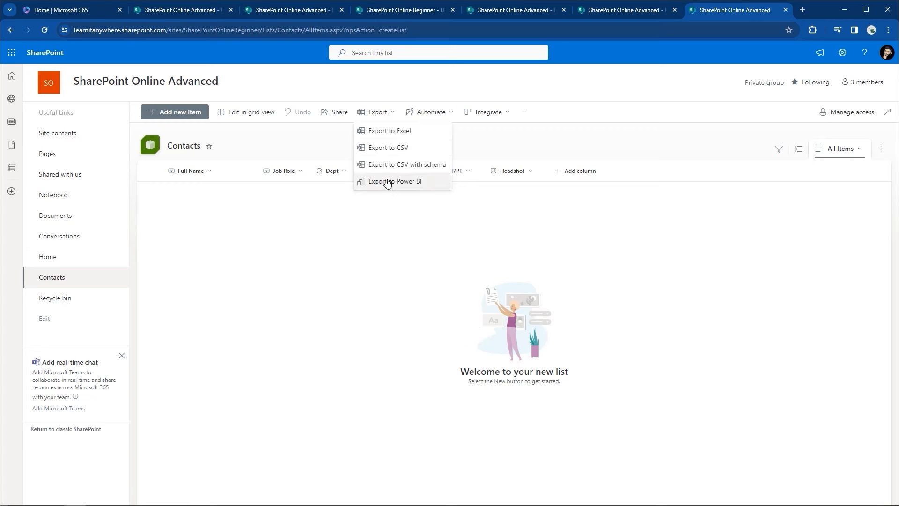
left_click(476, 148)
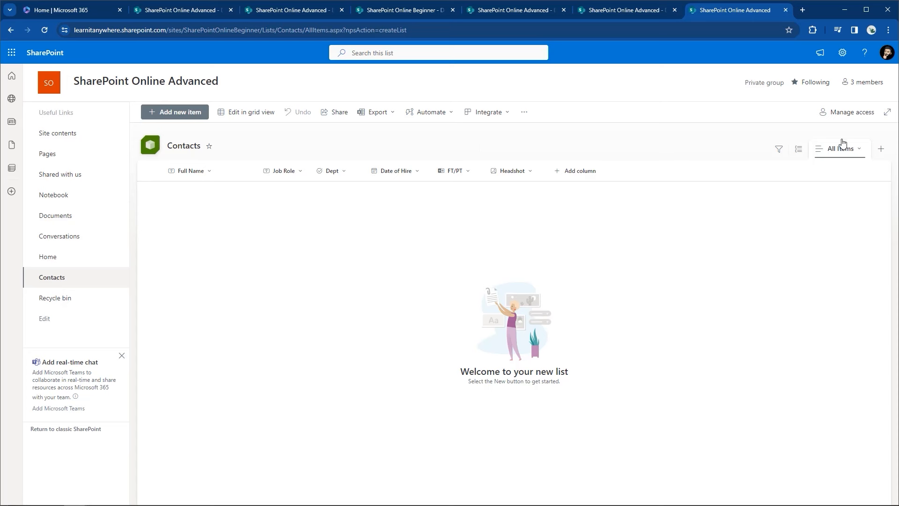
left_click(856, 149)
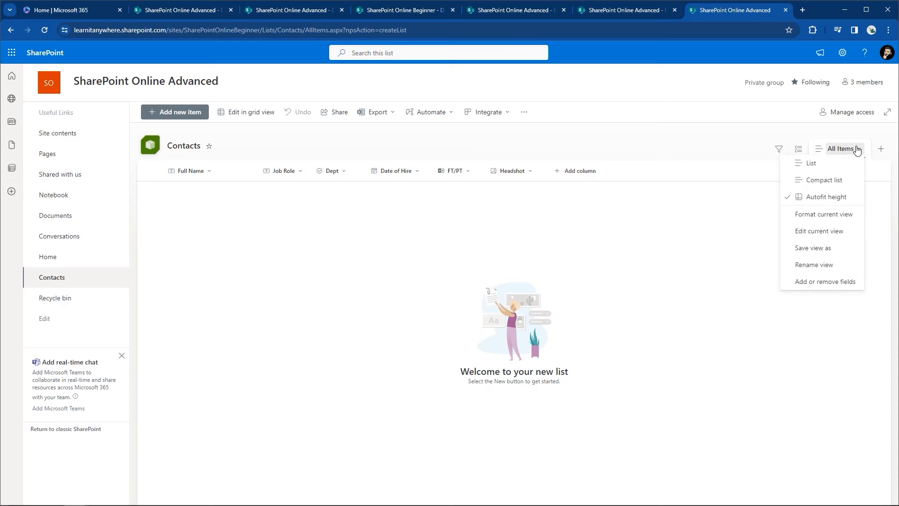
left_click(779, 149)
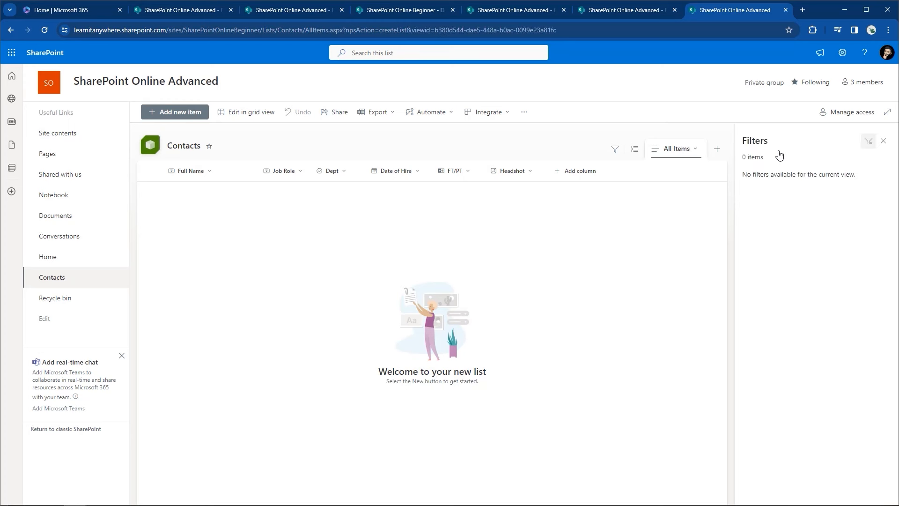
left_click(883, 140)
left_click(849, 156)
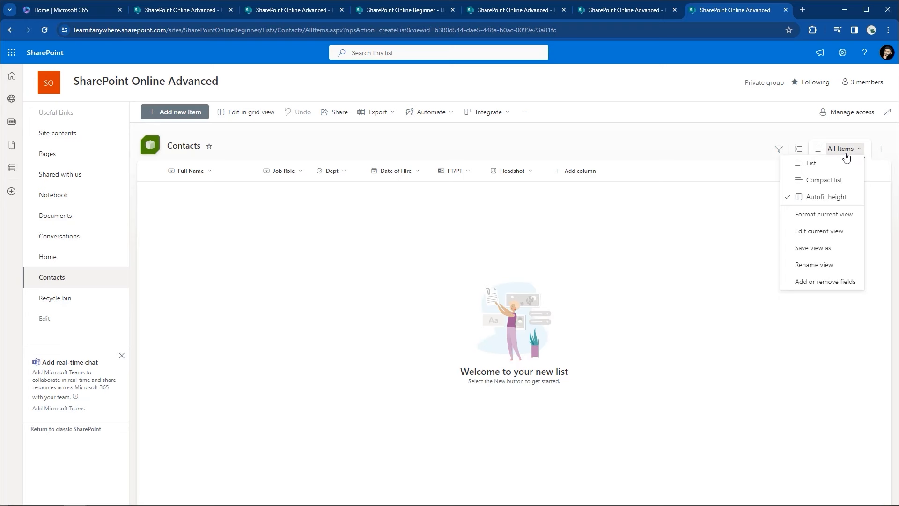
left_click(721, 139)
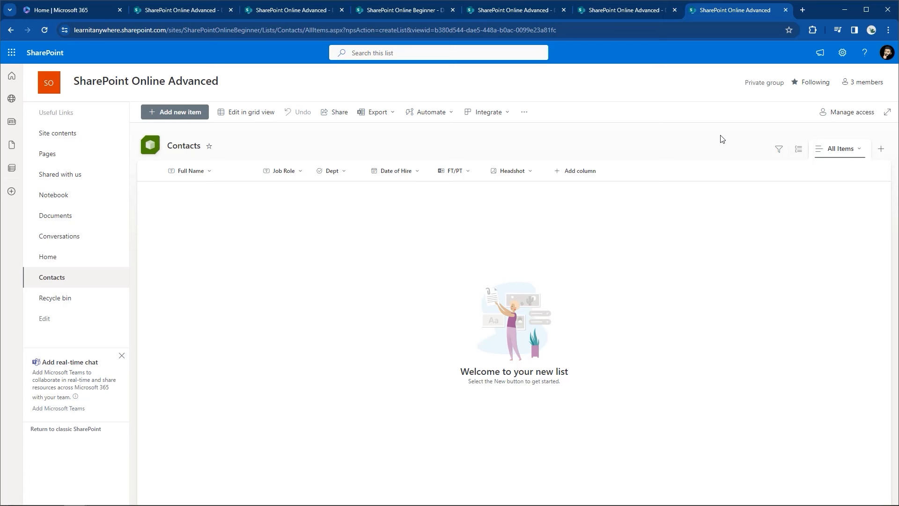
left_click(838, 54)
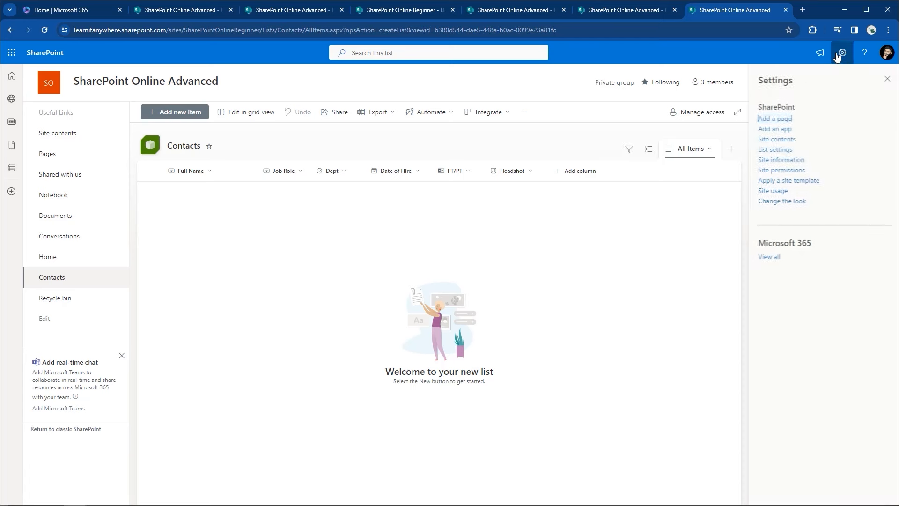
left_click(765, 142)
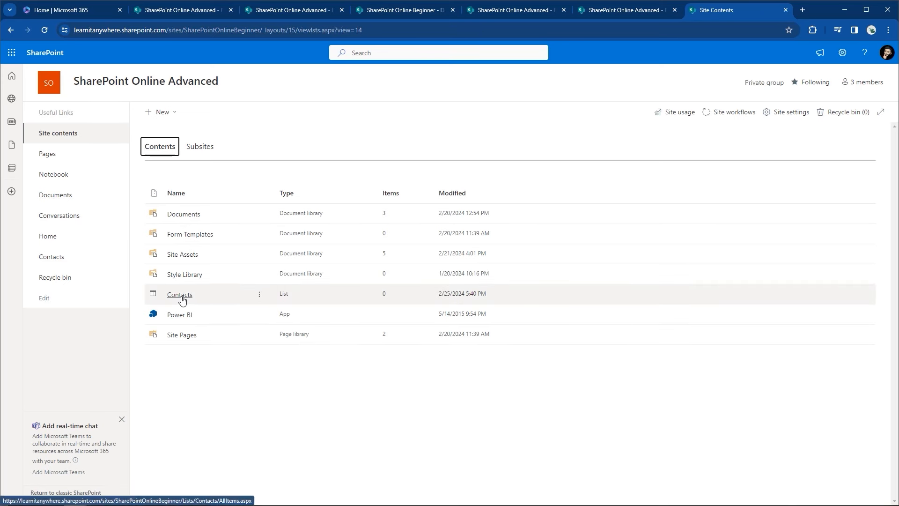
left_click(171, 119)
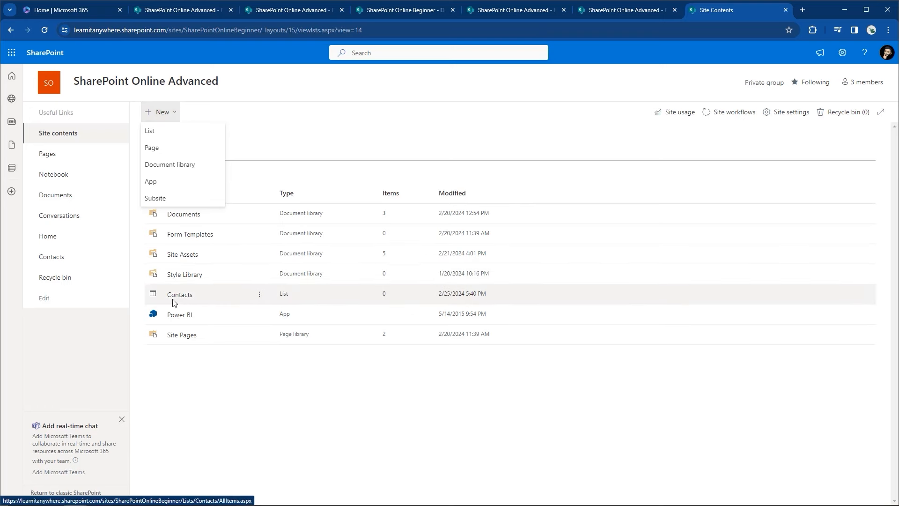
left_click(60, 260)
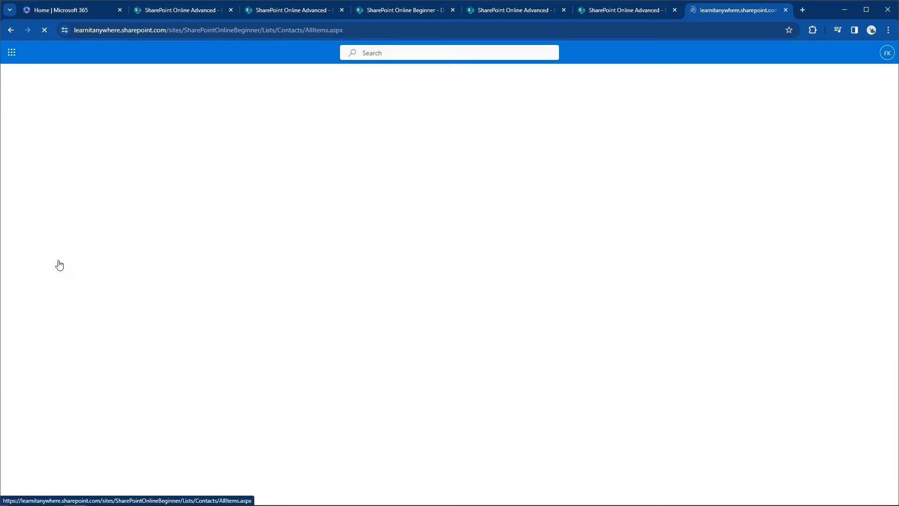
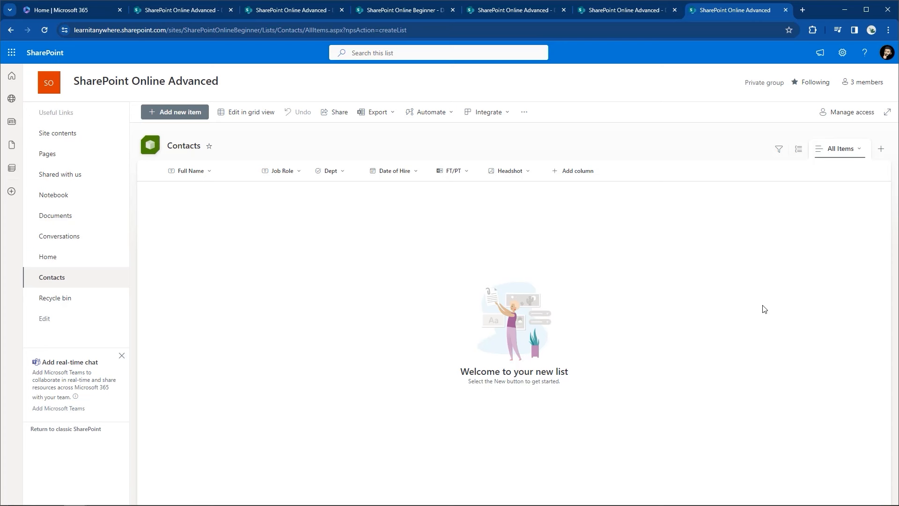
Step: Fill in a new contact: the employee's full name, Desktop Instructor, Dept IT, hire date 2/02/1995
left_click(180, 116)
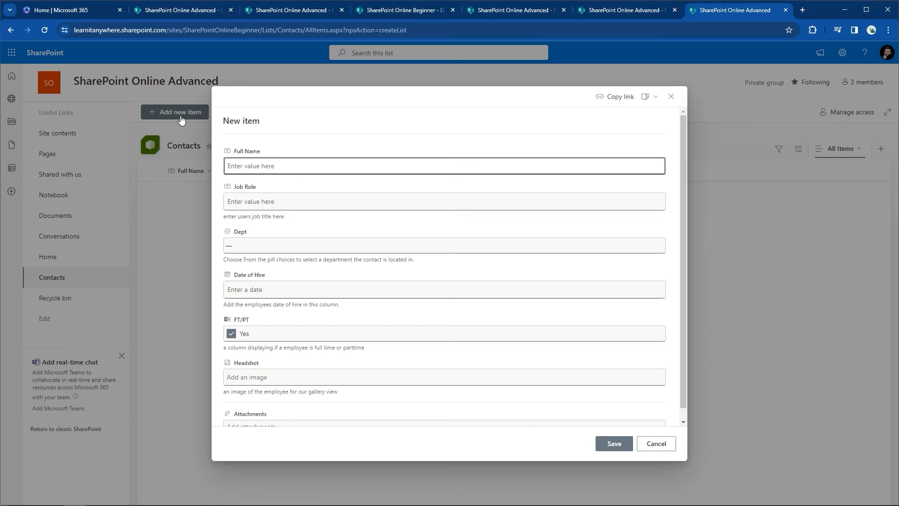
type("Faz Karim")
key("Tab")
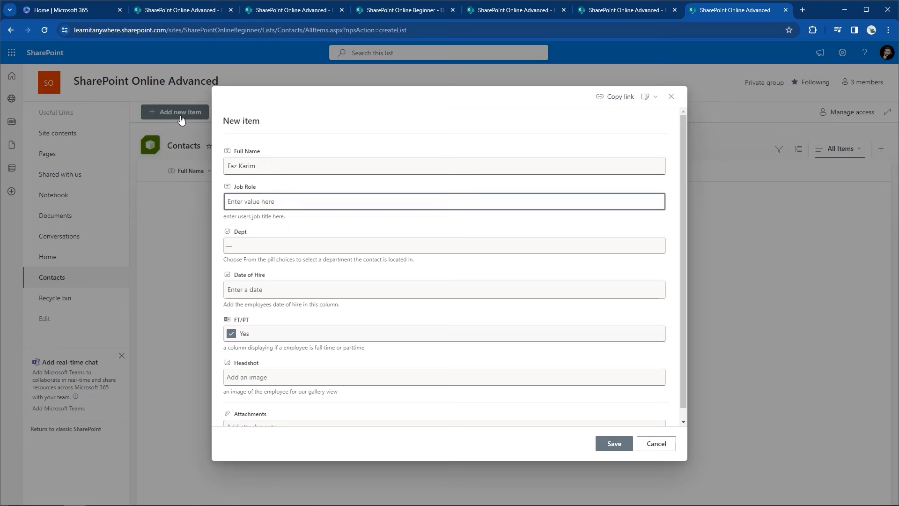
type("Deskt")
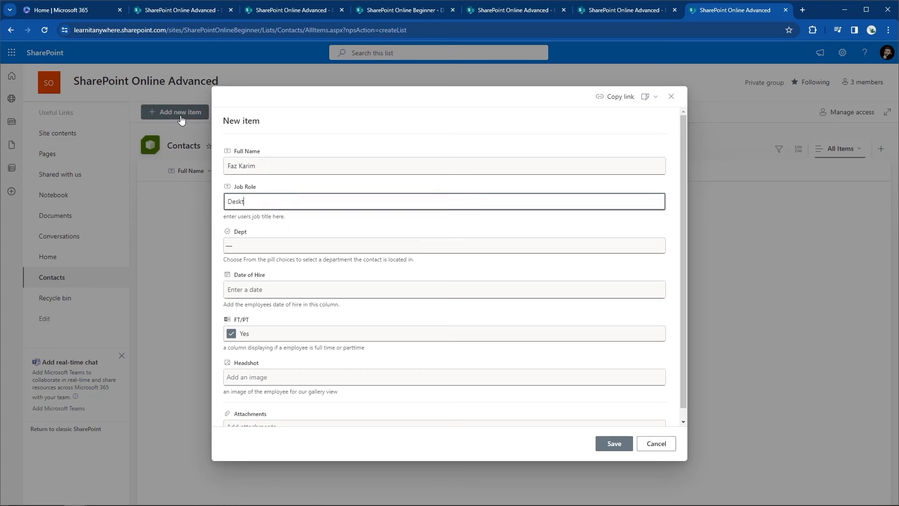
type("op Instructor")
key("Tab")
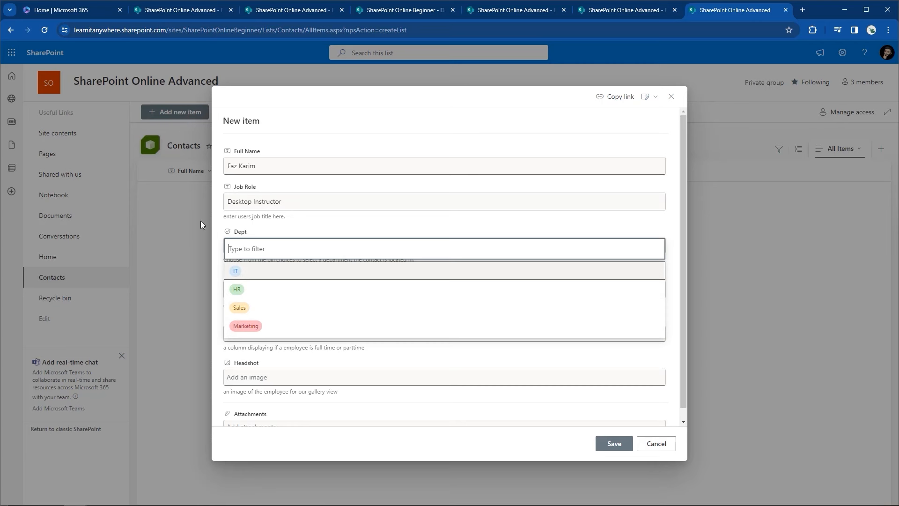
left_click(237, 268)
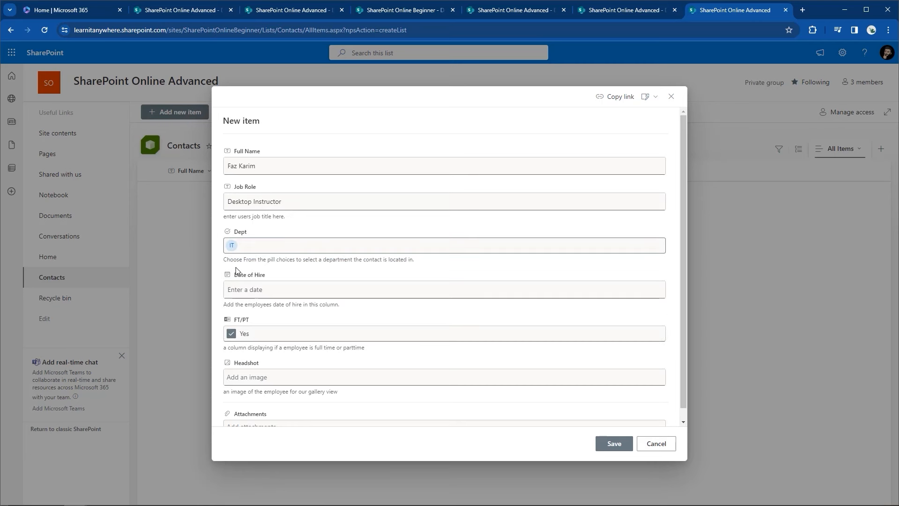
left_click(234, 291)
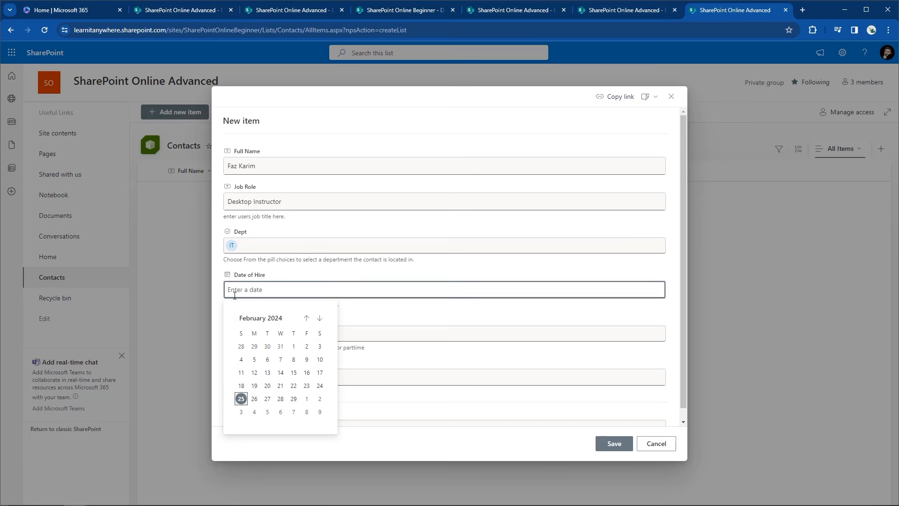
type("2/02/1995")
left_click(420, 313)
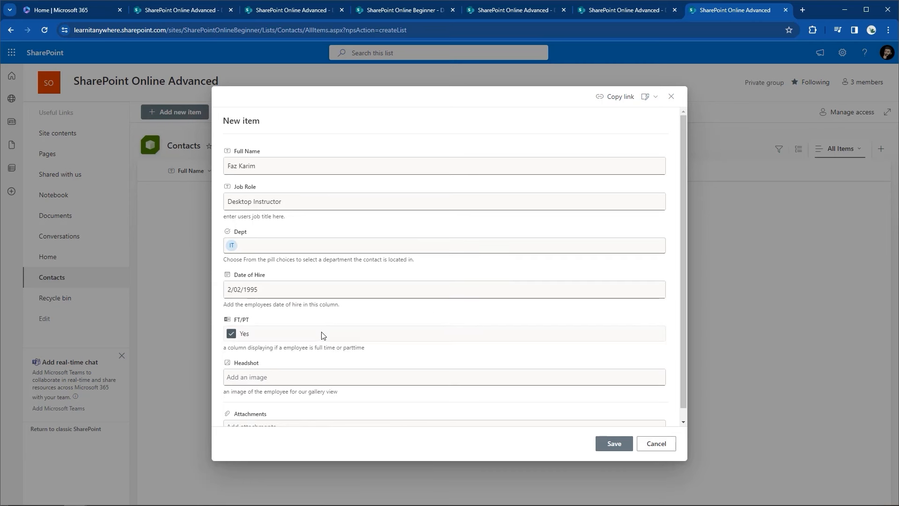
Step: Attach pfp.jpg from Saved Pictures as the headshot and save the new contact
left_click(260, 380)
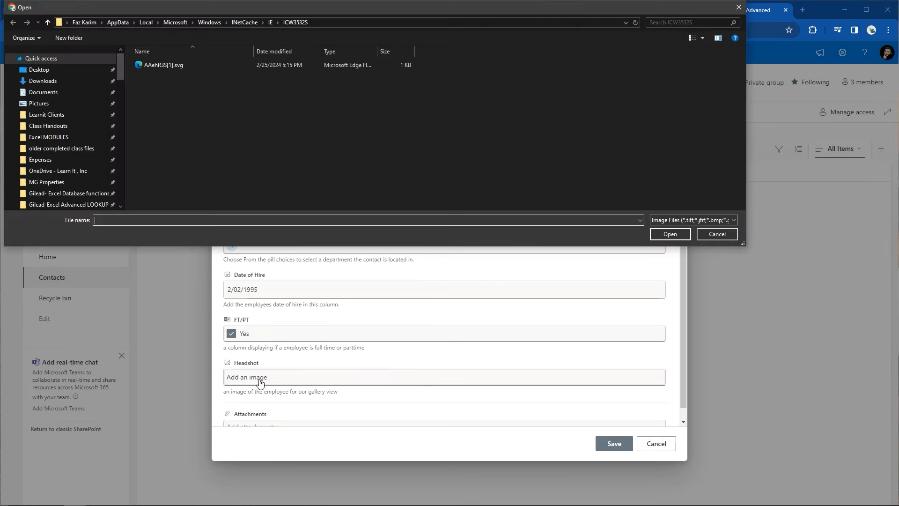
left_click(60, 103)
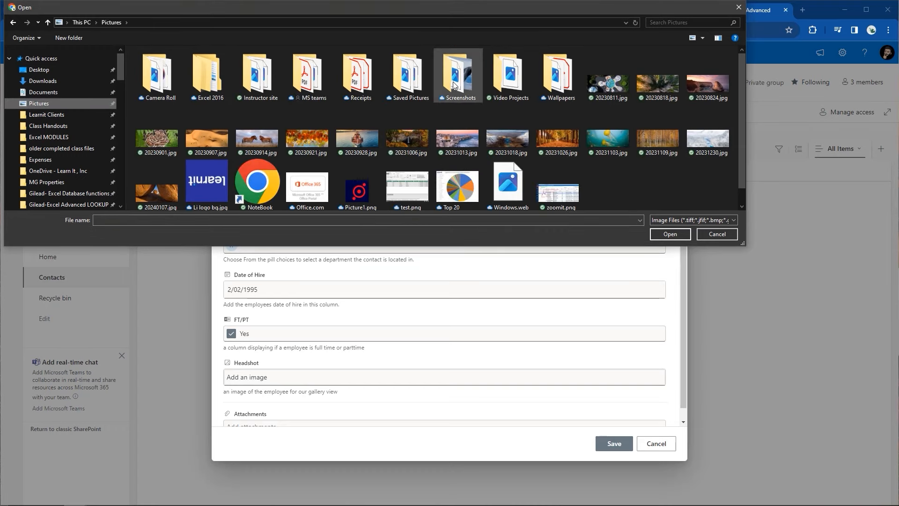
double_click(406, 85)
left_click(392, 126)
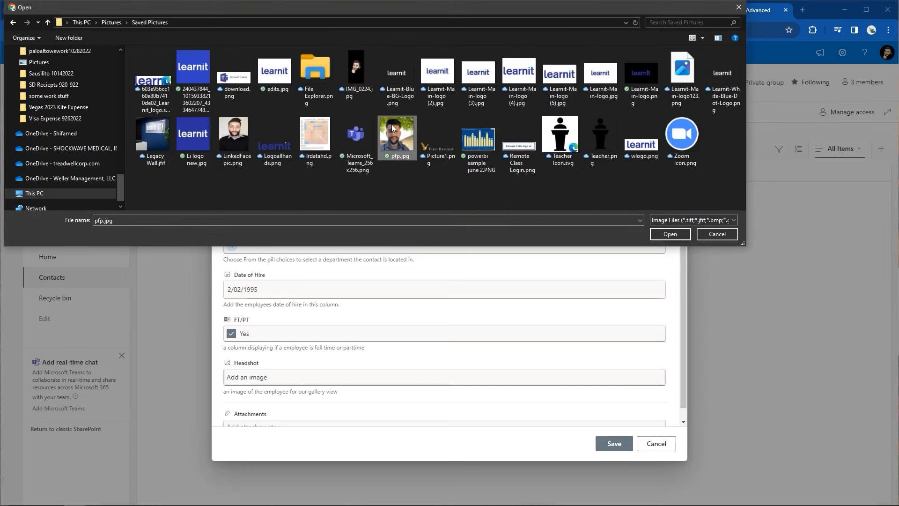
left_click(674, 234)
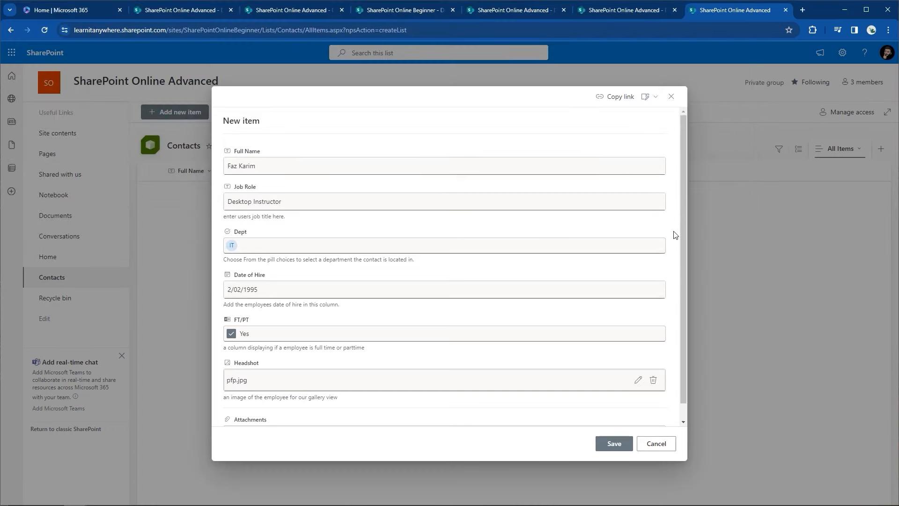
scroll(408, 364, "down", 1)
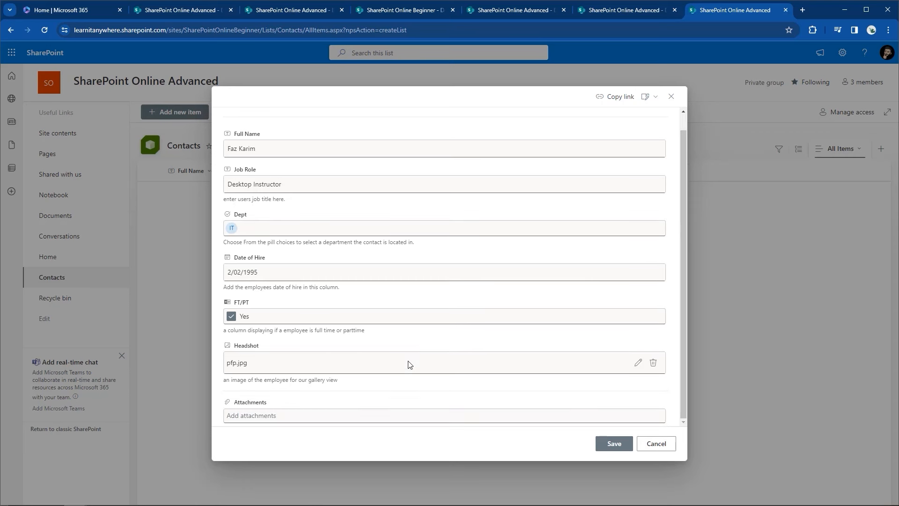
left_click(619, 449)
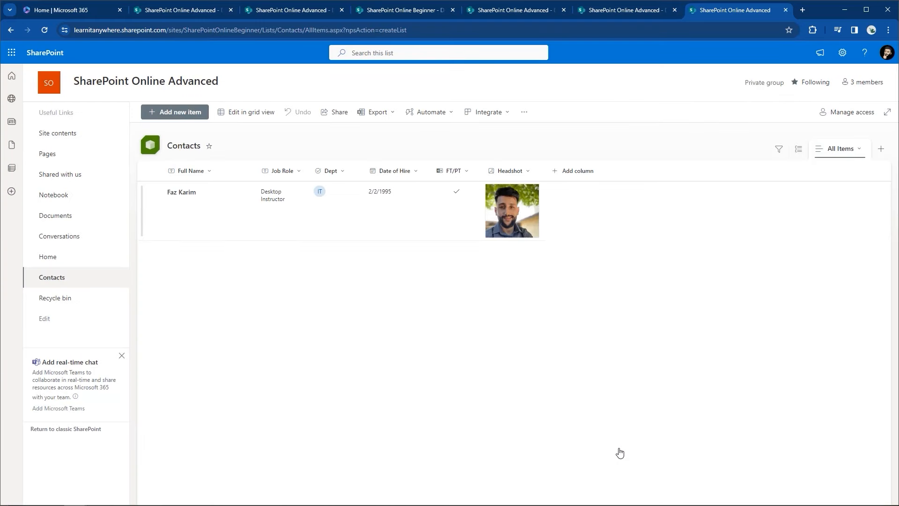
Step: Switch the Contacts list to grid view and step through the existing contact's cells
left_click(244, 113)
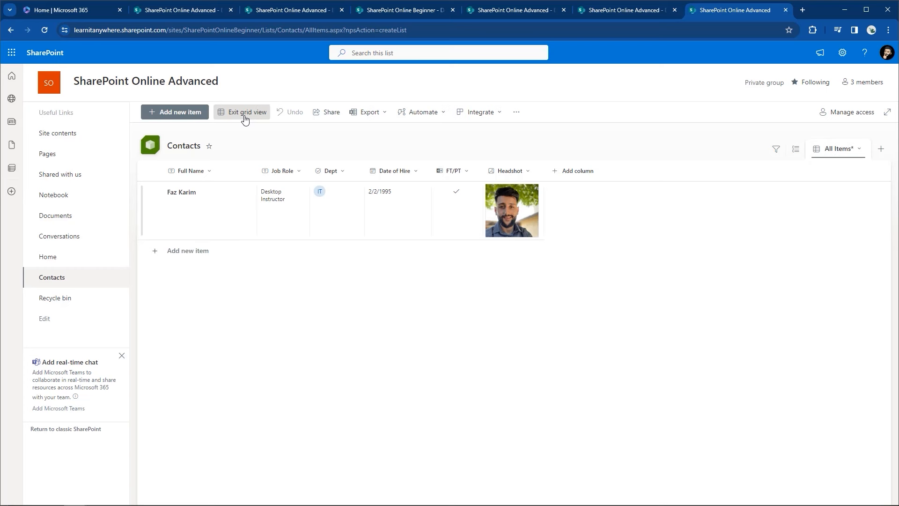
left_click(195, 252)
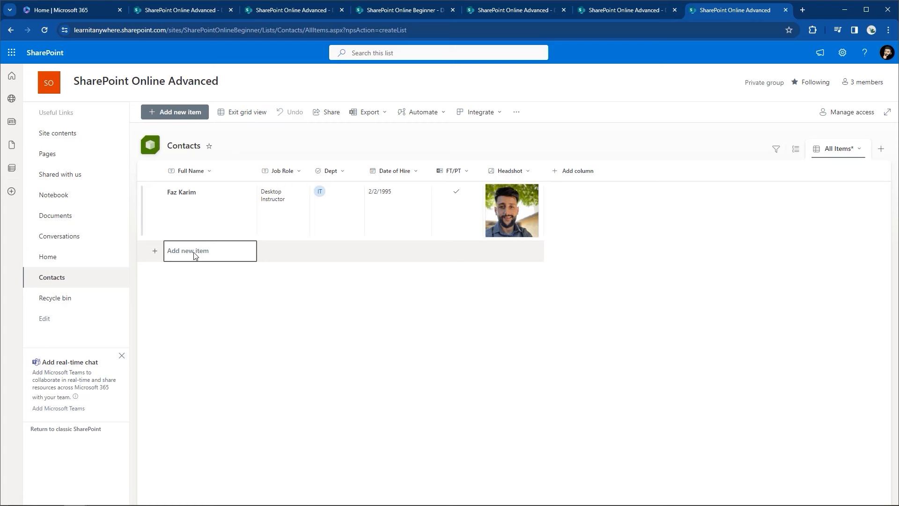
left_click(203, 234)
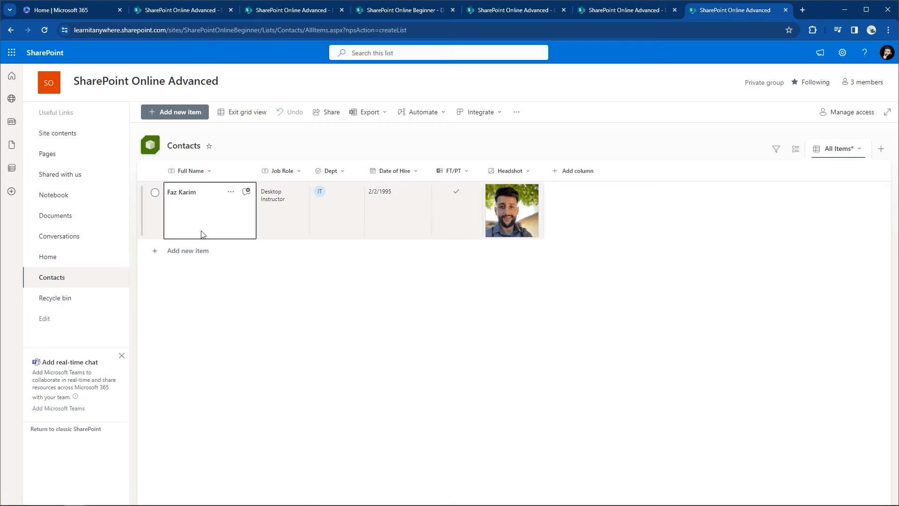
left_click(270, 222)
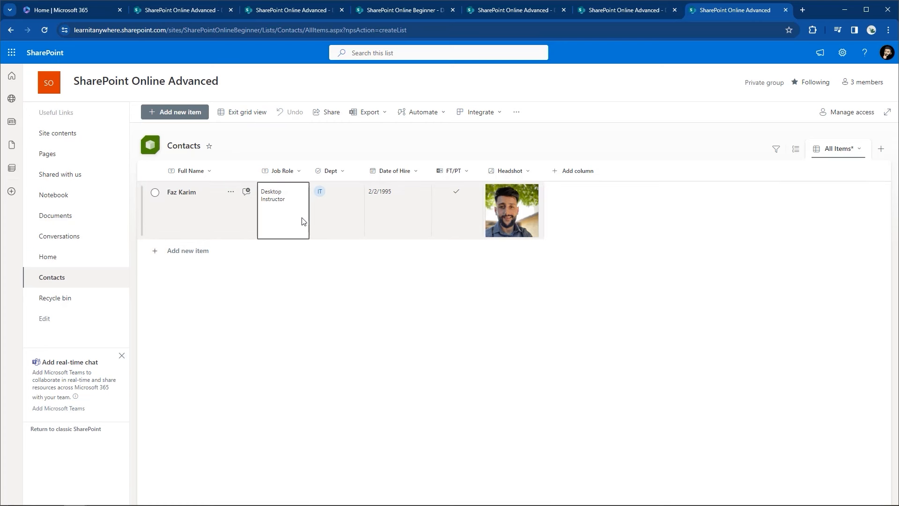
left_click(317, 216)
left_click(375, 205)
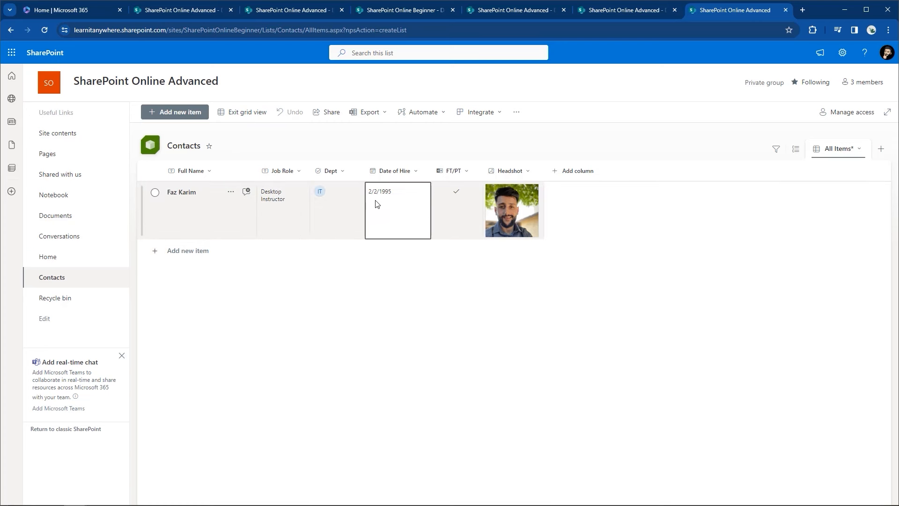
left_click(444, 197)
left_click(493, 196)
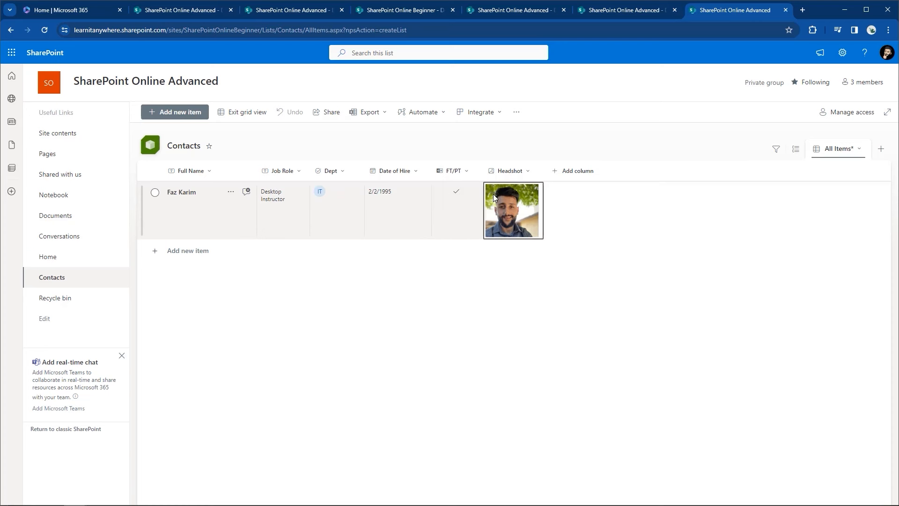
left_click(466, 206)
left_click(398, 215)
left_click(342, 220)
left_click(285, 219)
left_click(217, 221)
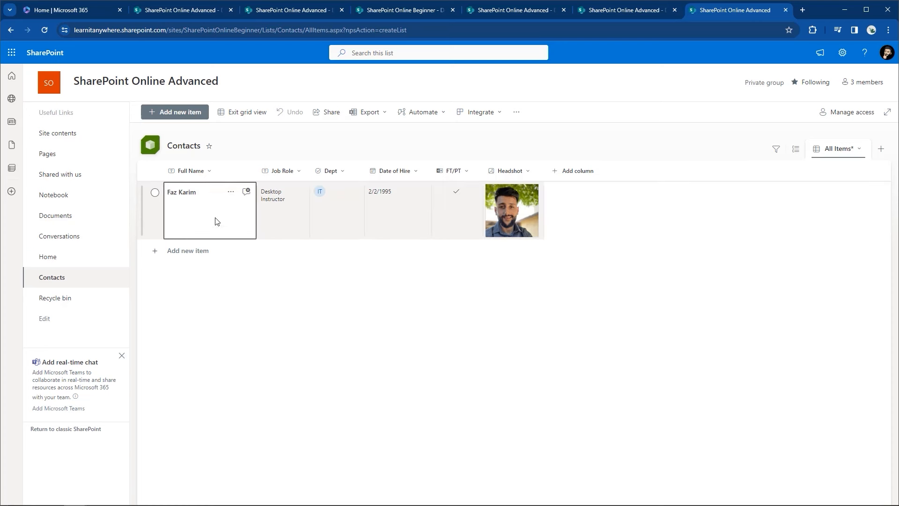
Step: Add a new grid row with an employee's full name and job role Desktop Instructor
left_click(181, 251)
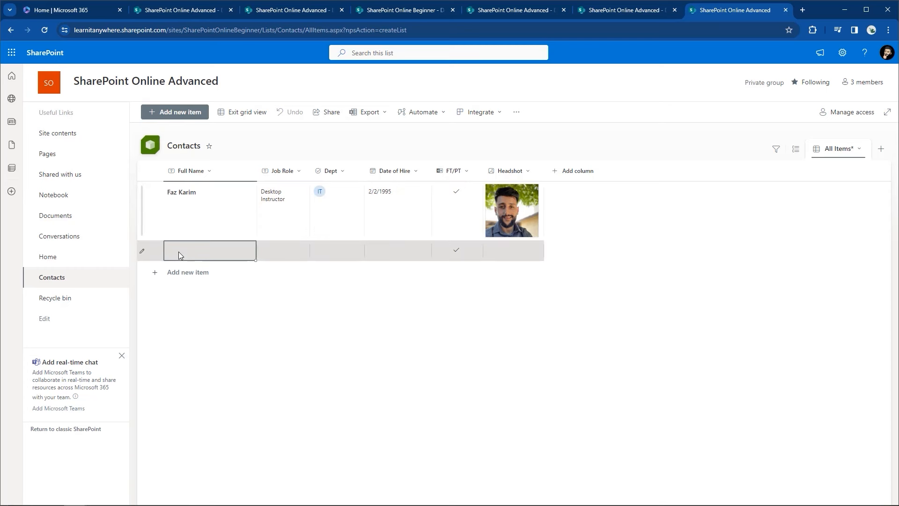
type("Faz Karim")
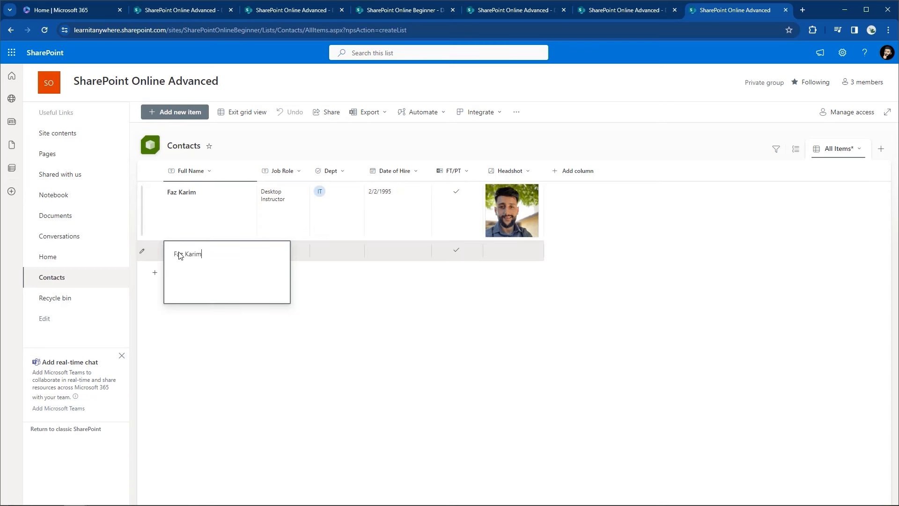
key("Tab")
type("De")
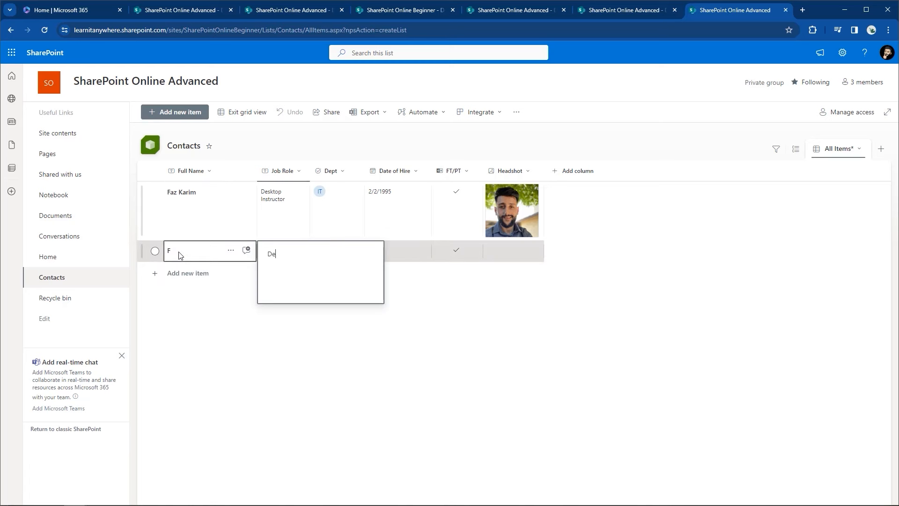
key("BackSpace")
key("BackSpace")
left_click(179, 255)
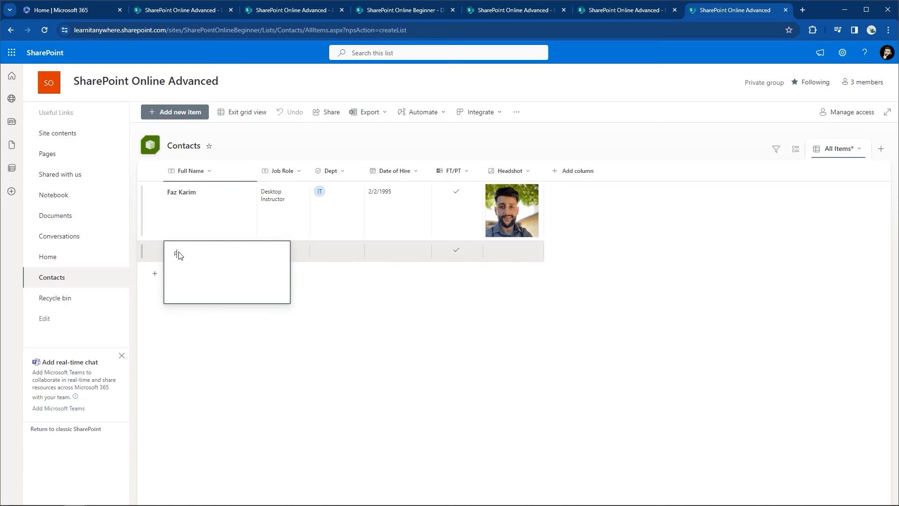
key("Tab")
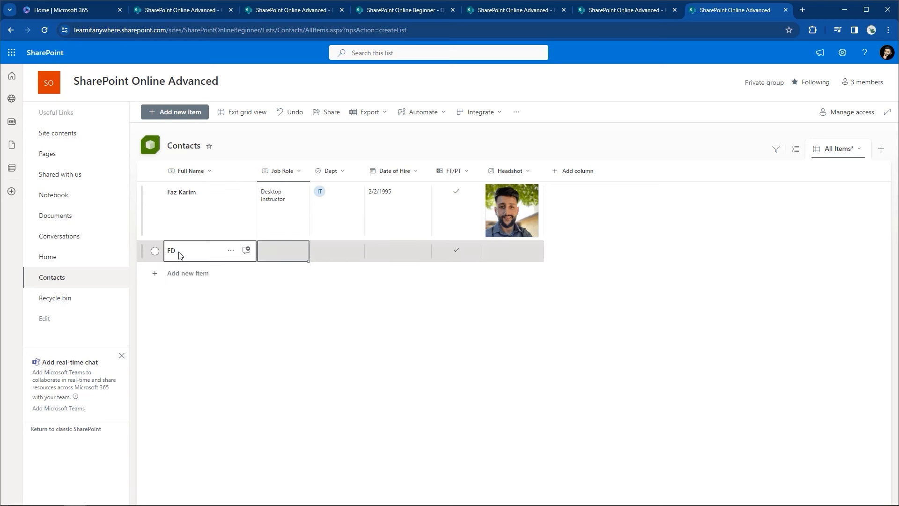
type("Deskto")
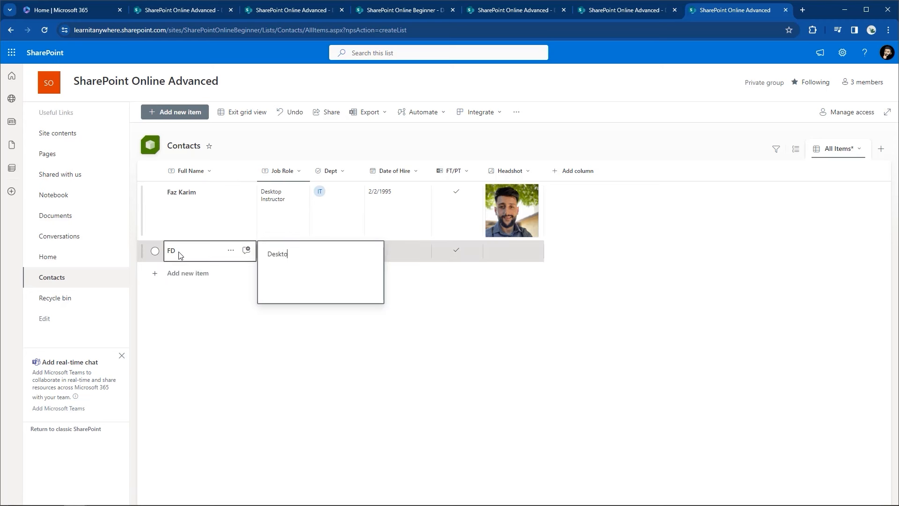
type("p Instructor")
key("Tab")
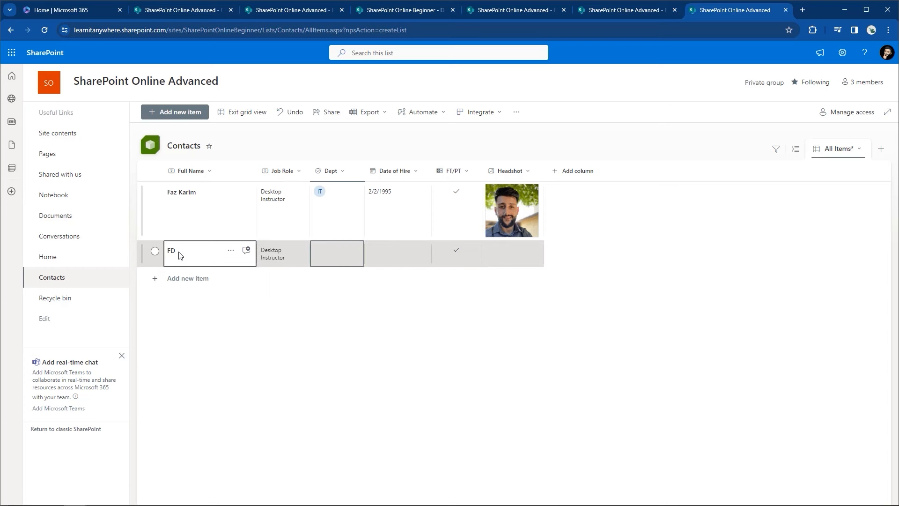
Step: Set the new row's Dept to IT, hire date 2/25/2024, and tick FT/PT
type("IT")
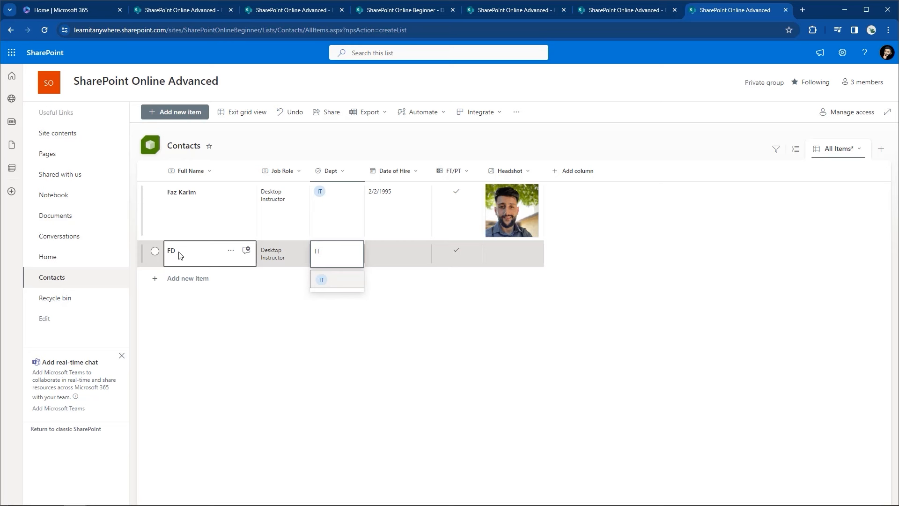
left_click(330, 273)
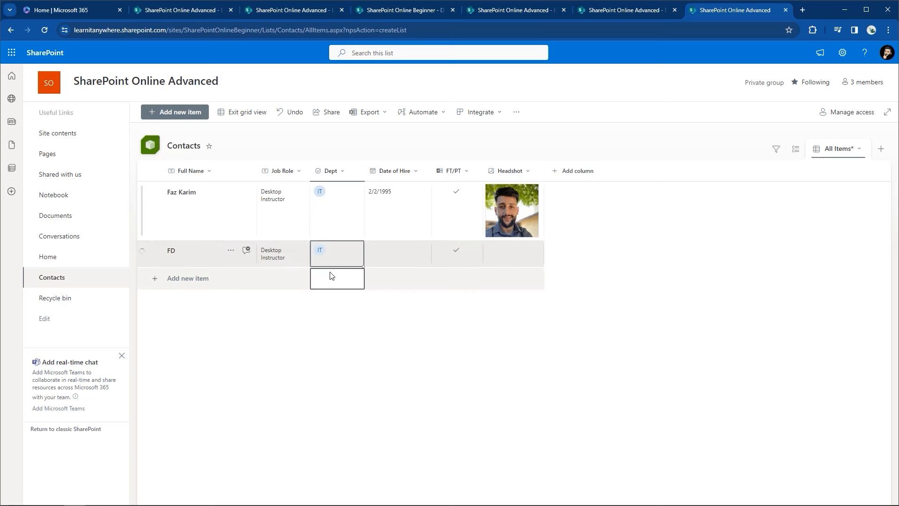
left_click(377, 256)
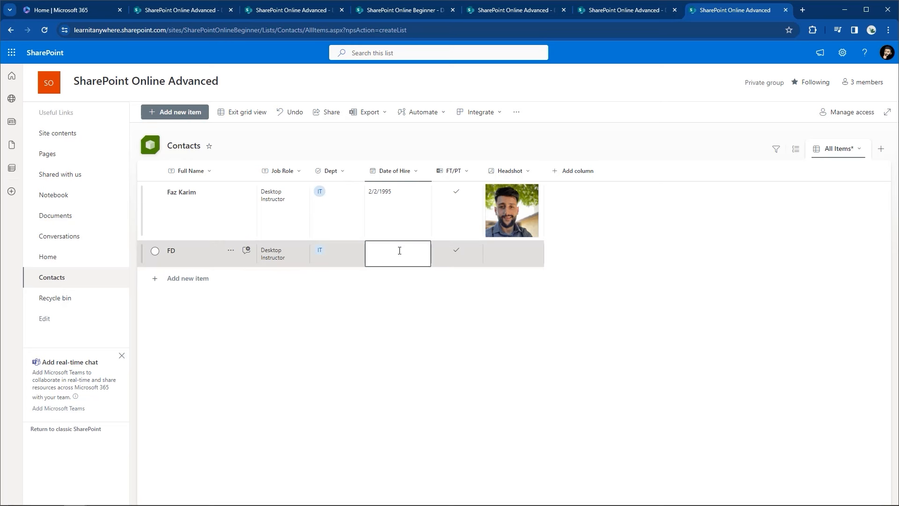
left_click(399, 251)
left_click(377, 360)
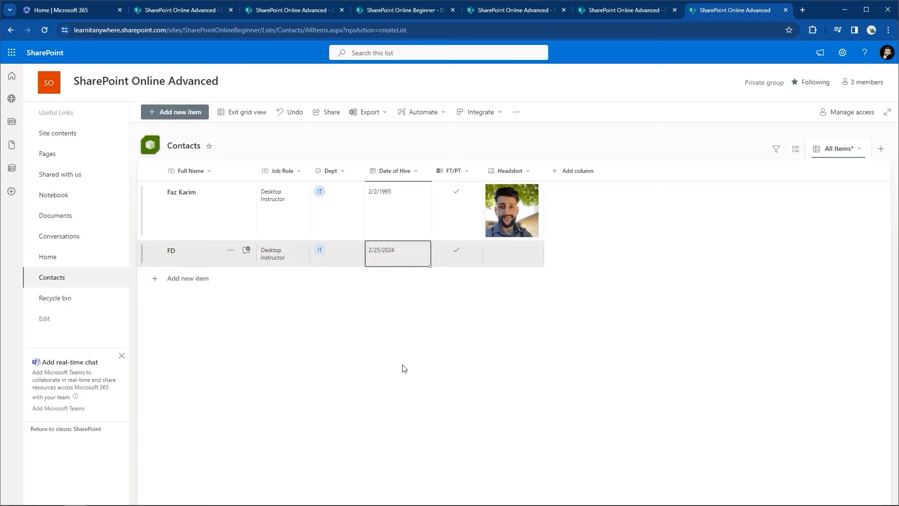
left_click(472, 257)
left_click(470, 259)
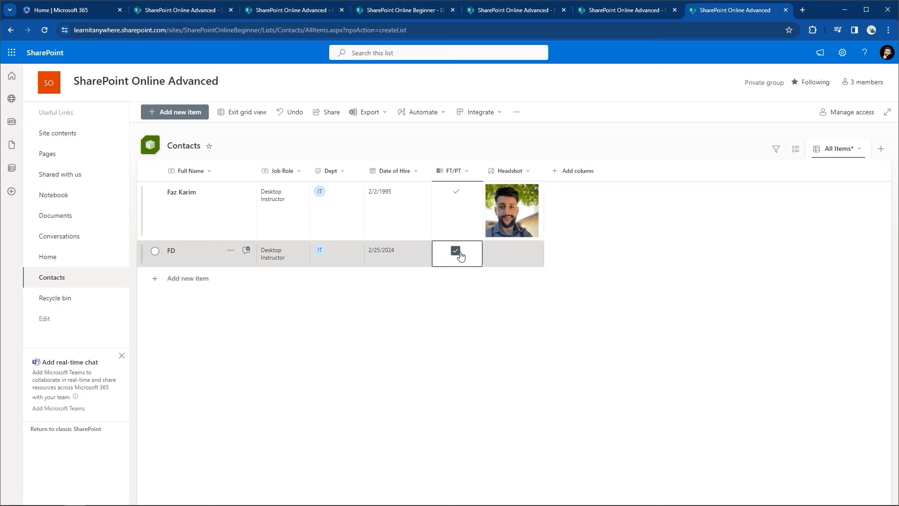
left_click(517, 265)
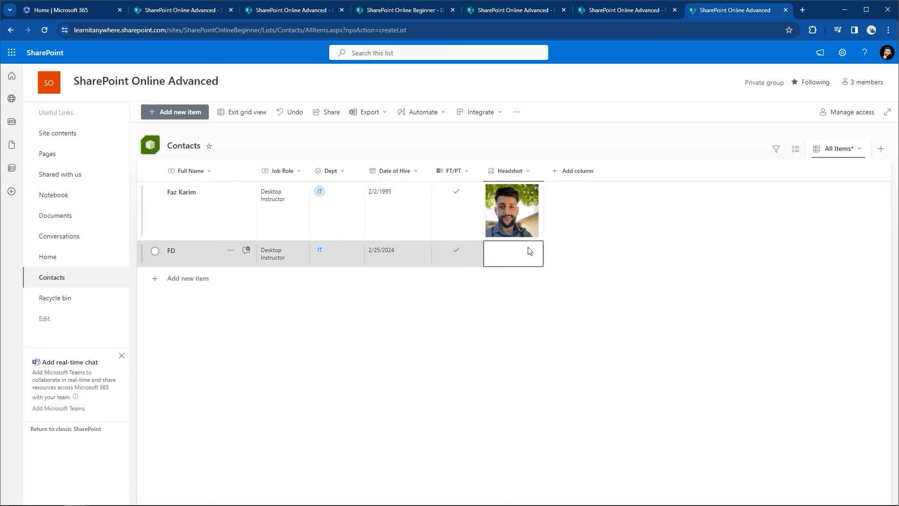
Step: Upload edits.jpg as the FD contact's headshot, then exit grid view
left_click(530, 249)
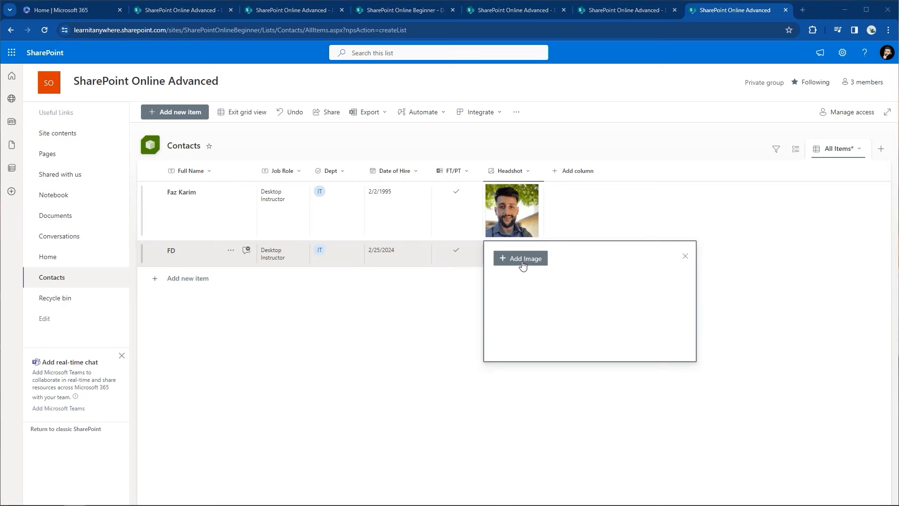
left_click(521, 262)
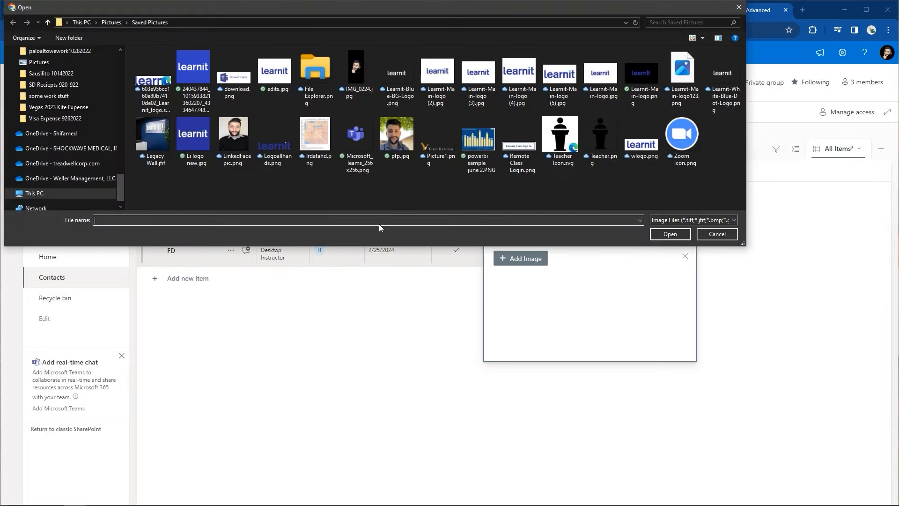
left_click(277, 74)
left_click(680, 234)
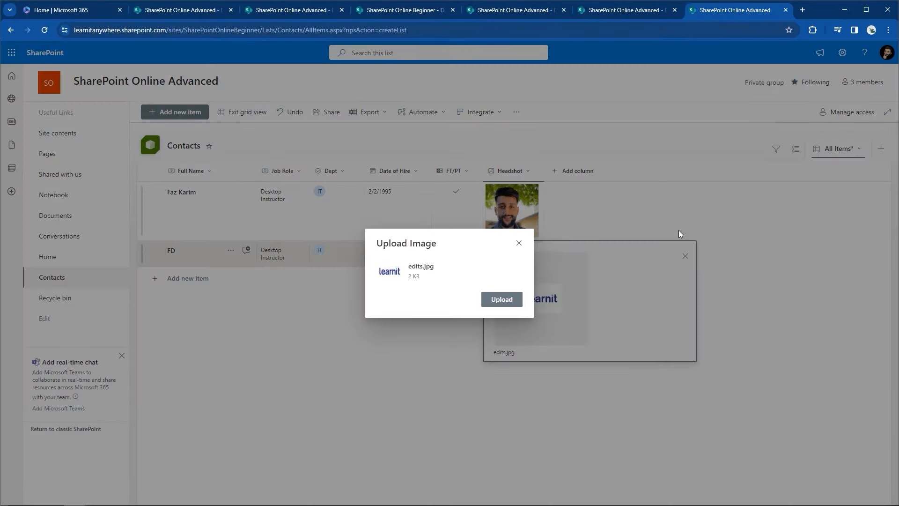
left_click(501, 302)
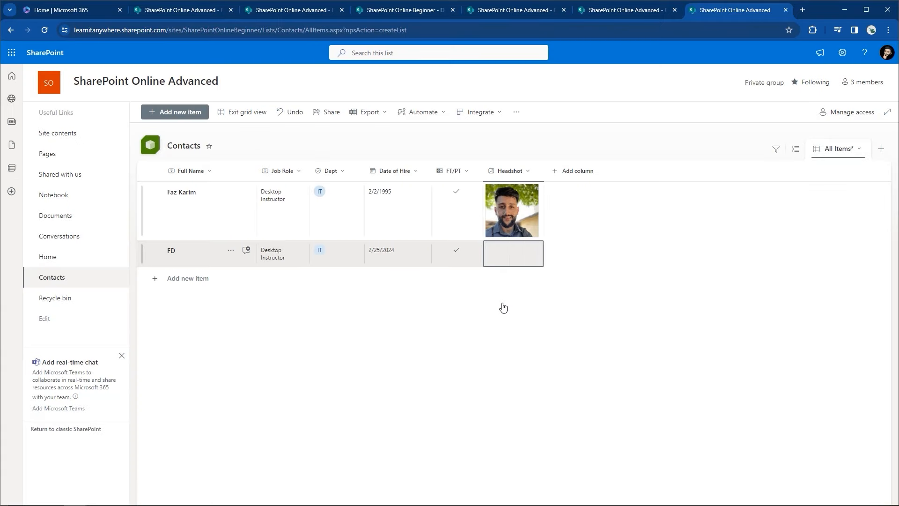
left_click(242, 112)
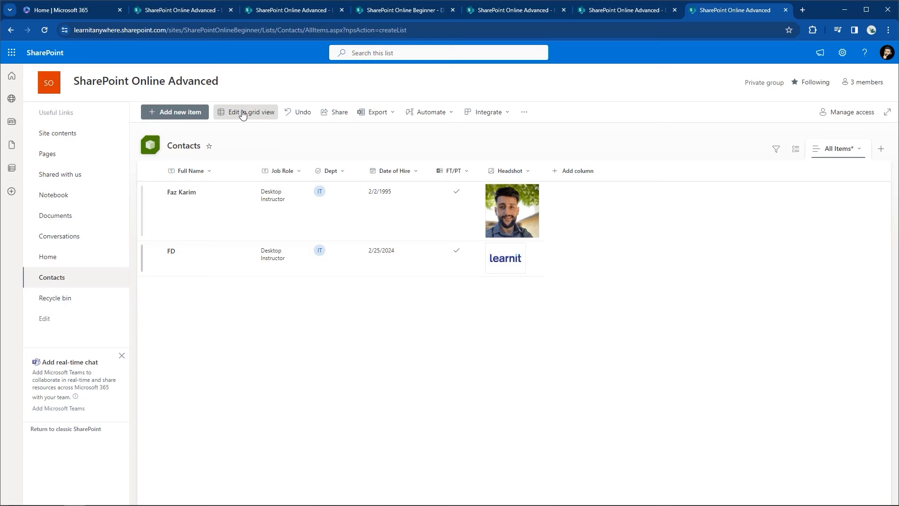
Step: Replace the FD contact's Full Name with the employee's full name, save, then show the Export options
left_click(171, 256)
left_click(182, 255)
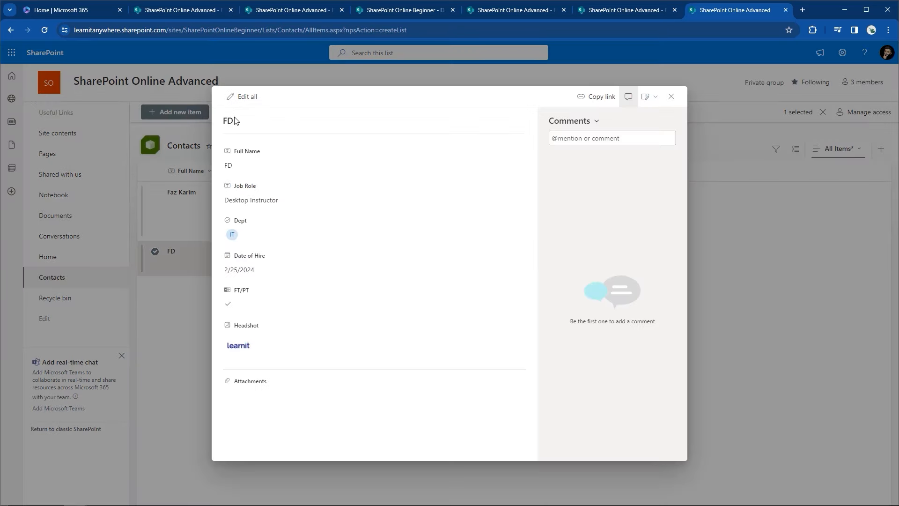
left_click(242, 101)
left_click_drag(236, 166, 227, 168)
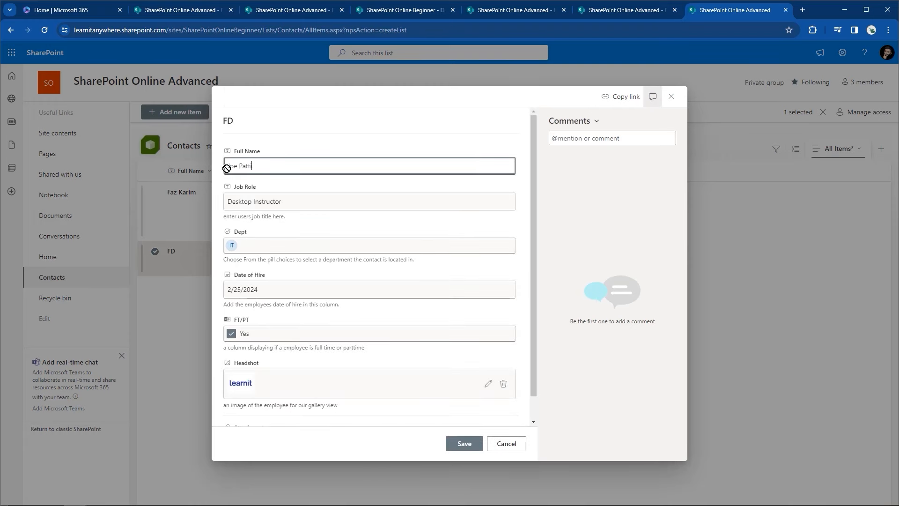
left_click(462, 443)
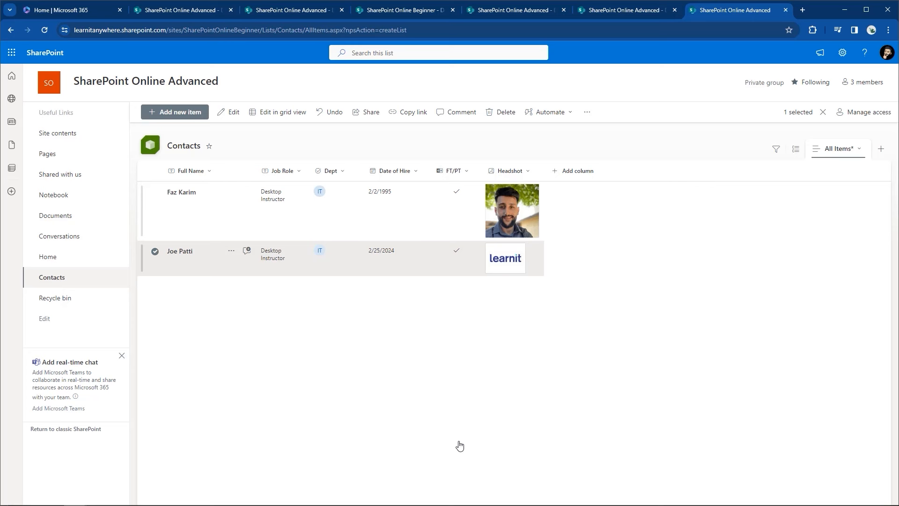
left_click(156, 249)
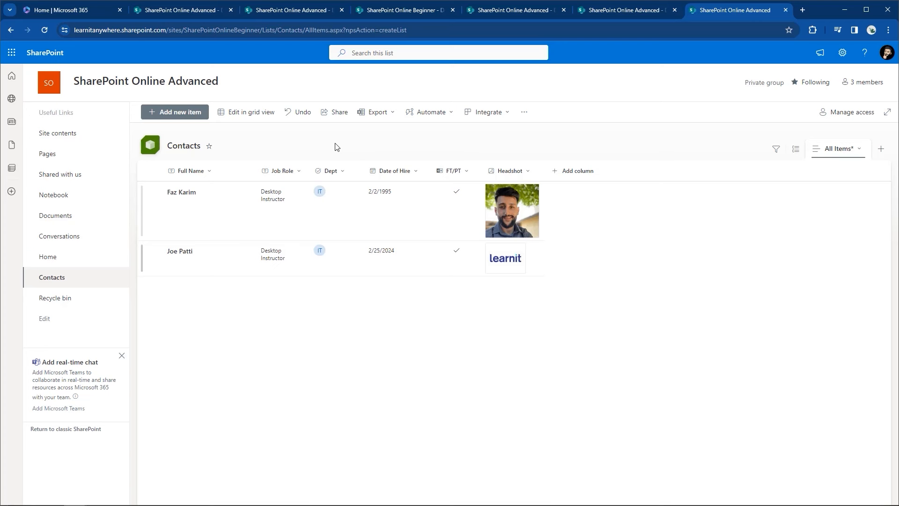
left_click(365, 113)
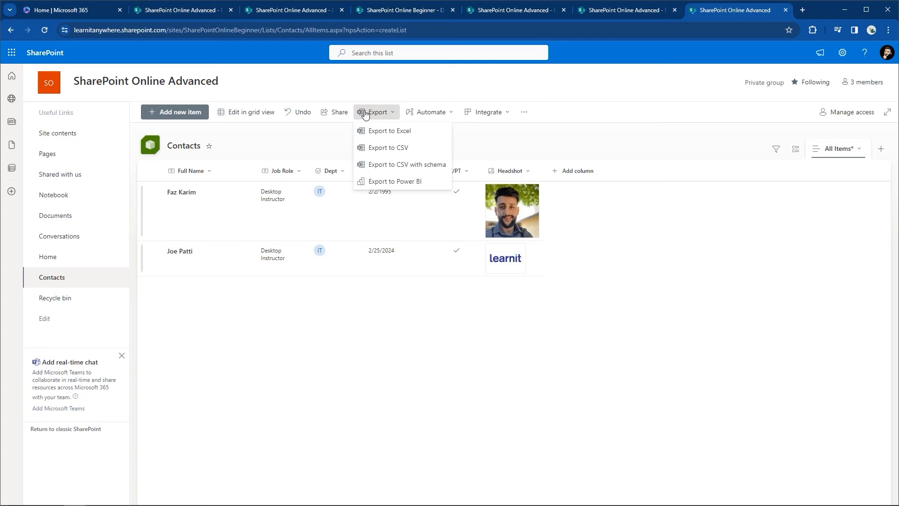
Step: Dismiss the Export menu and bring up the current view's layout options
left_click(505, 133)
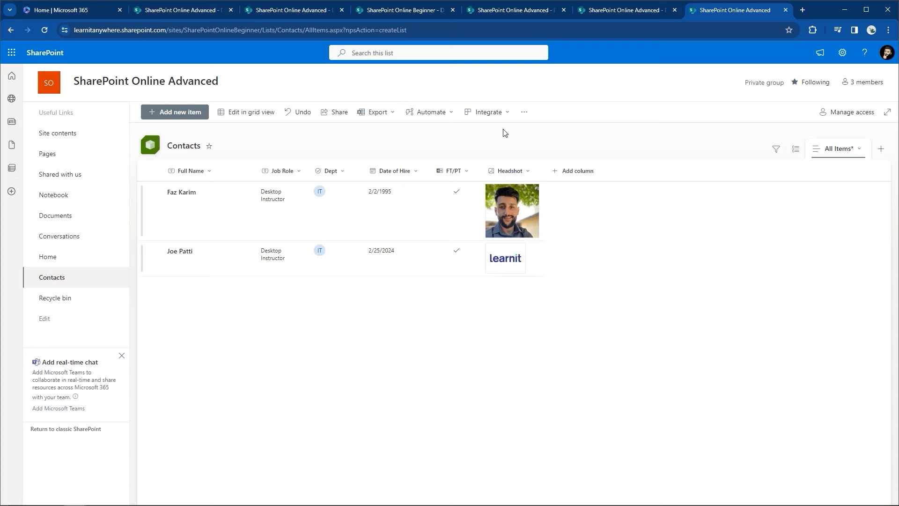
left_click(834, 149)
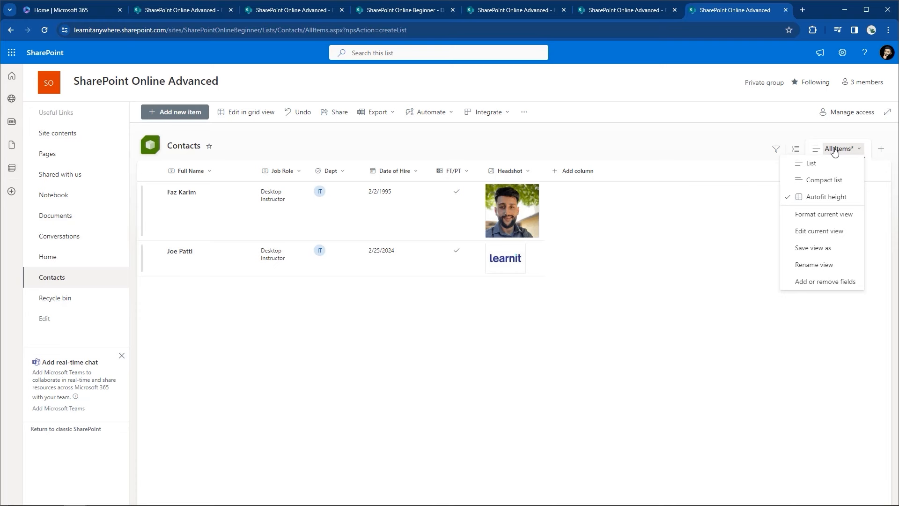
left_click(831, 164)
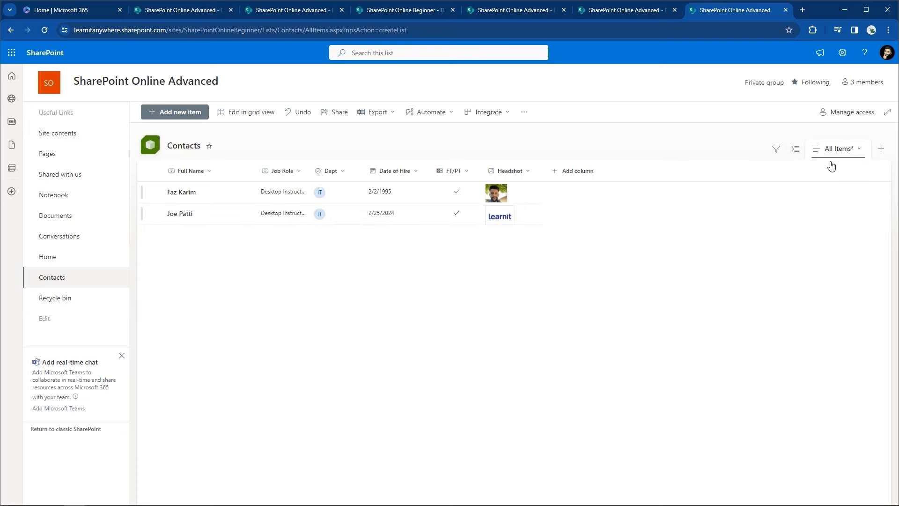
left_click(835, 149)
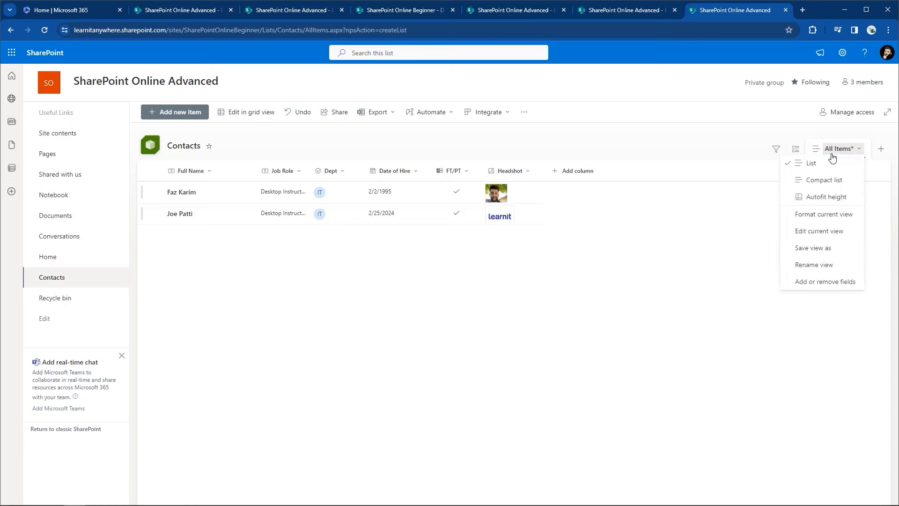
left_click(824, 187)
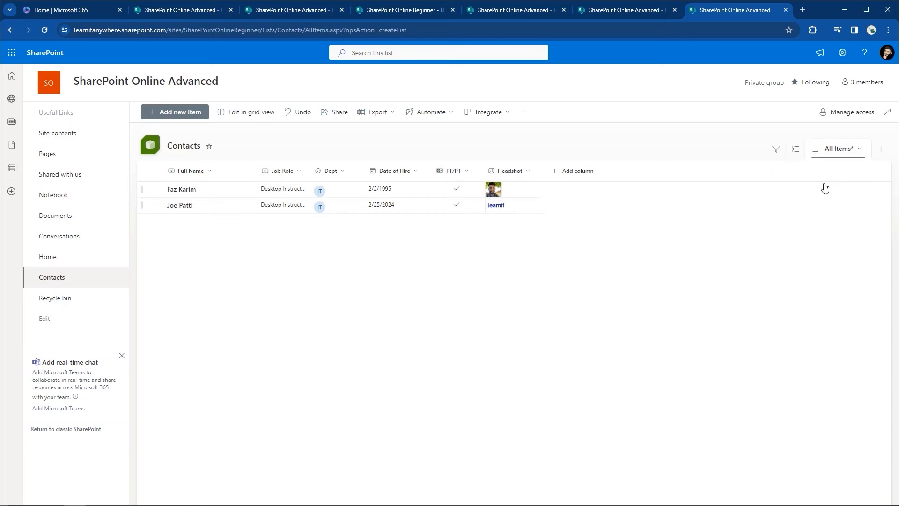
left_click(835, 149)
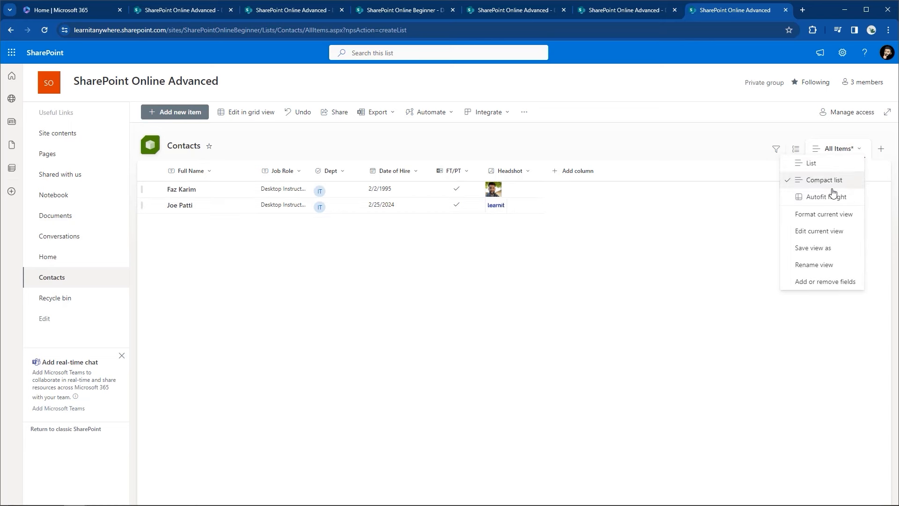
left_click(831, 205)
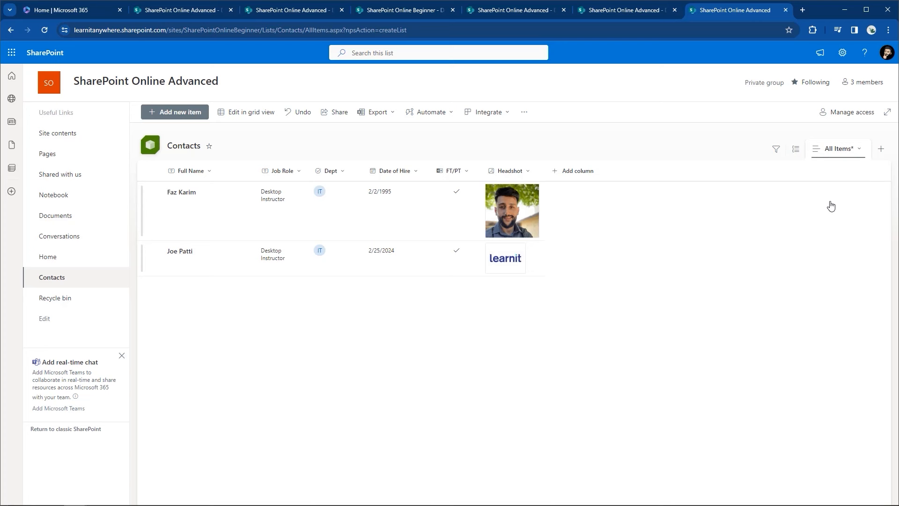
left_click(841, 149)
left_click(839, 149)
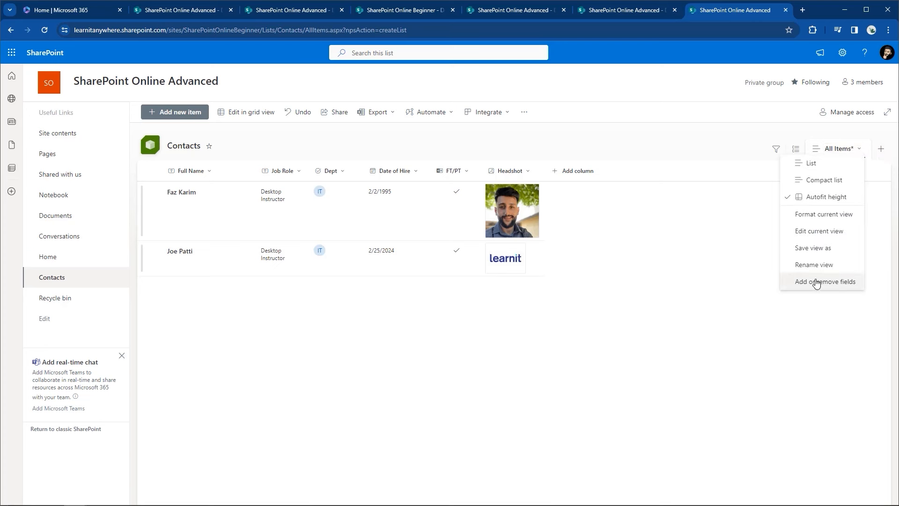
left_click(834, 149)
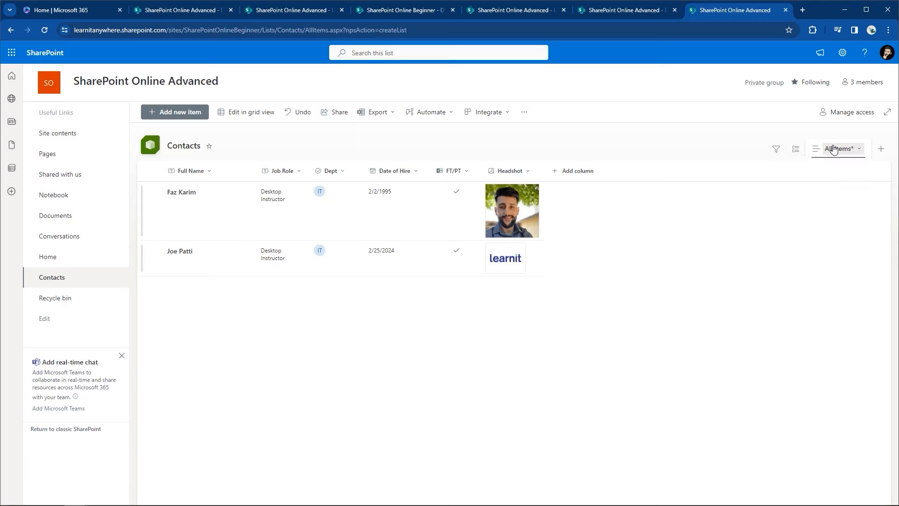
Step: Create a new Contacts view named 'Gallery FK' using the Gallery layout
left_click(881, 150)
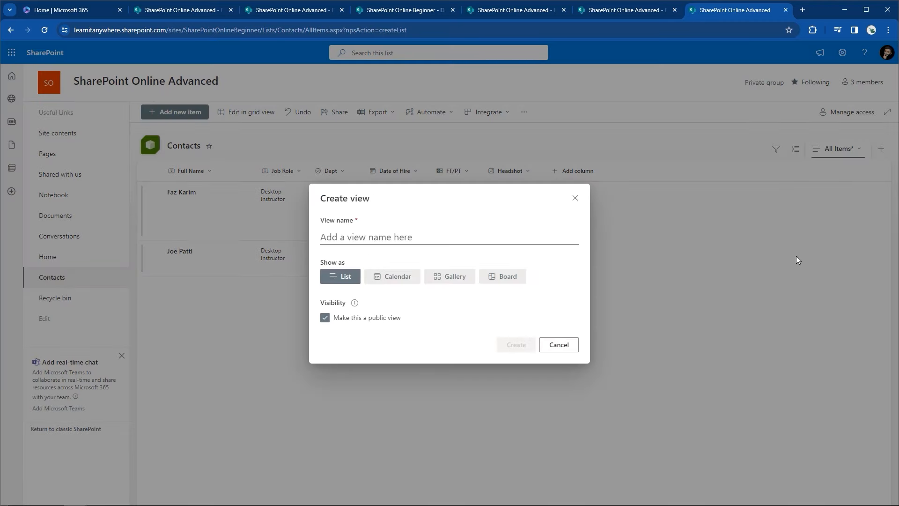
left_click(334, 237)
type("Ga")
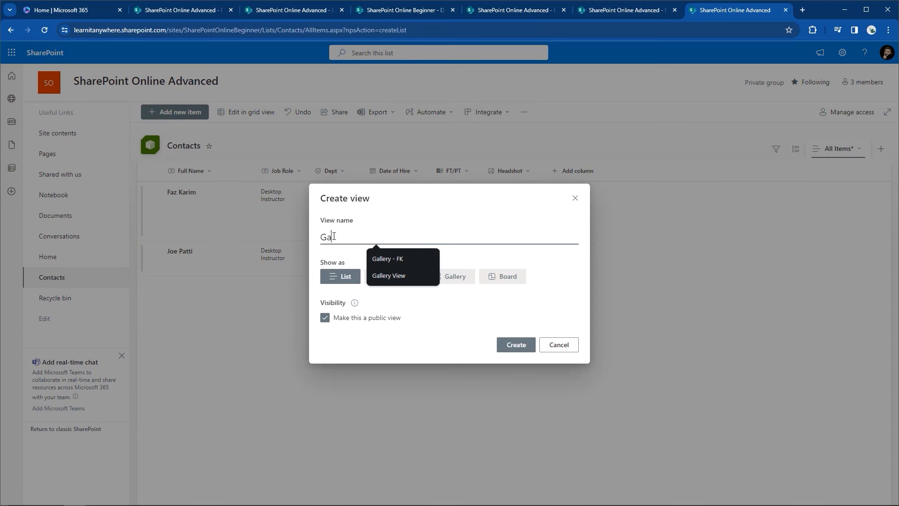
type("llery FK")
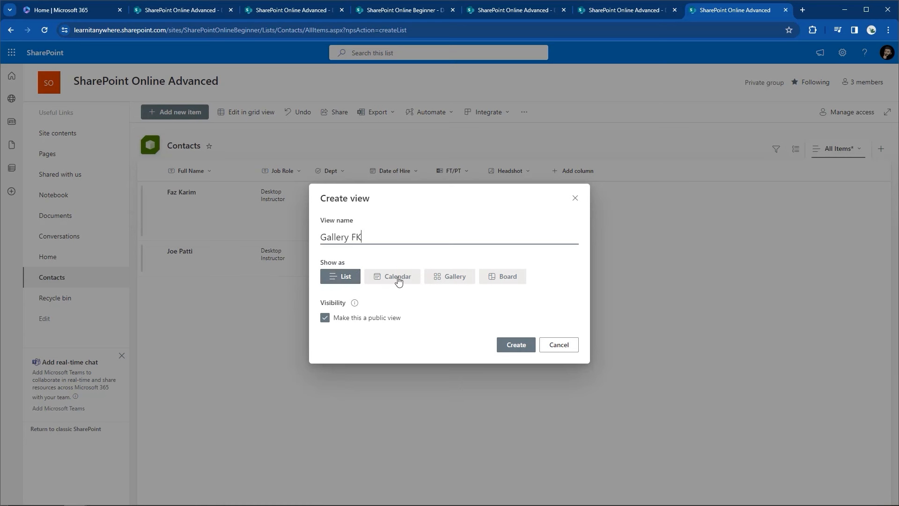
left_click(462, 280)
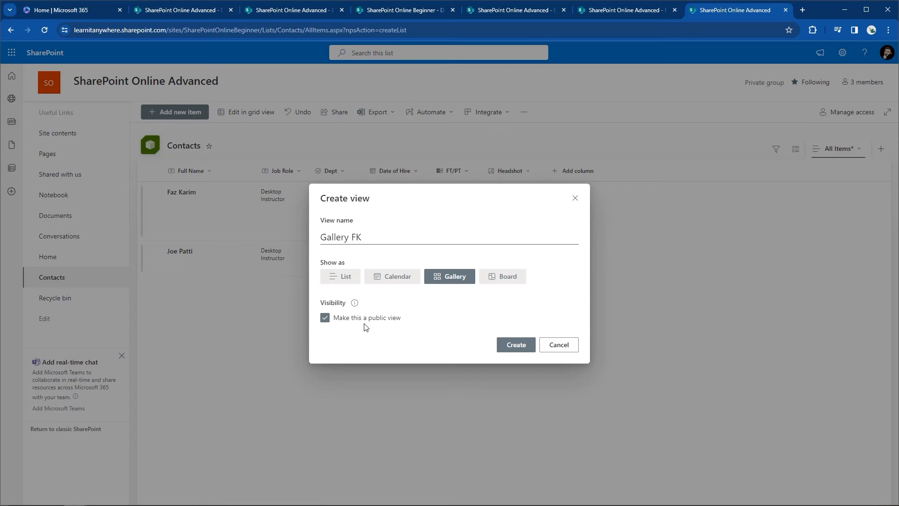
left_click(526, 346)
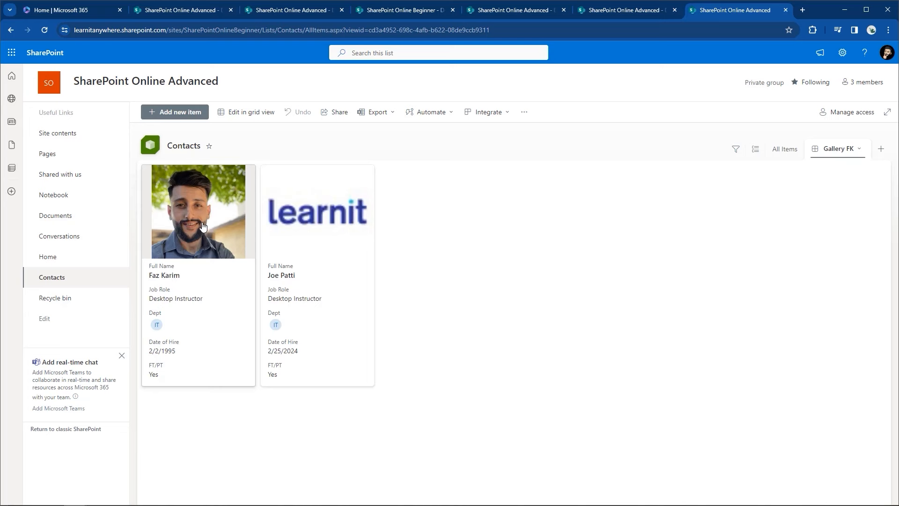
left_click(834, 154)
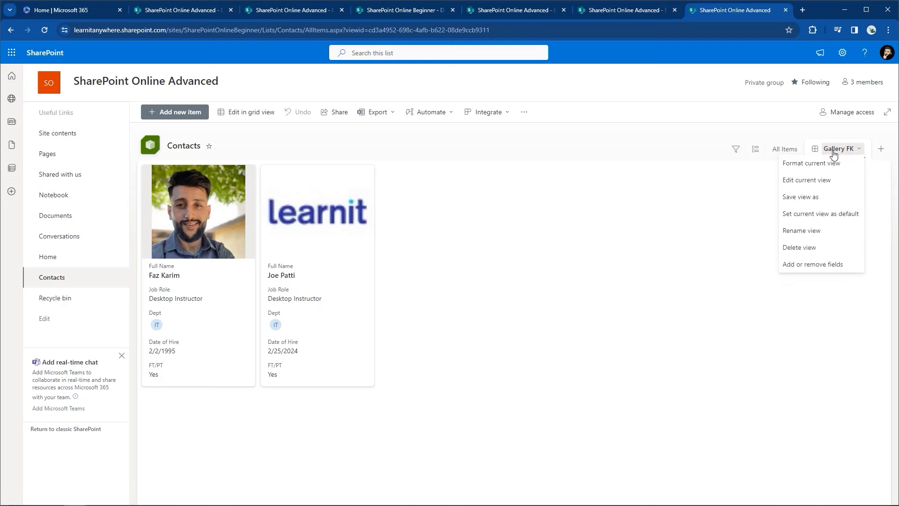
Step: In Gallery FK's view settings, keep it as the default view and save the settings
left_click(824, 183)
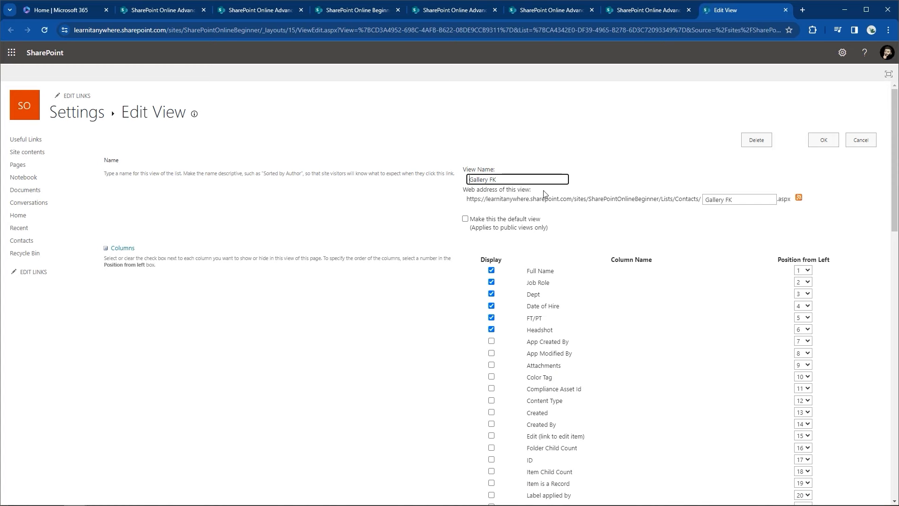
left_click(465, 219)
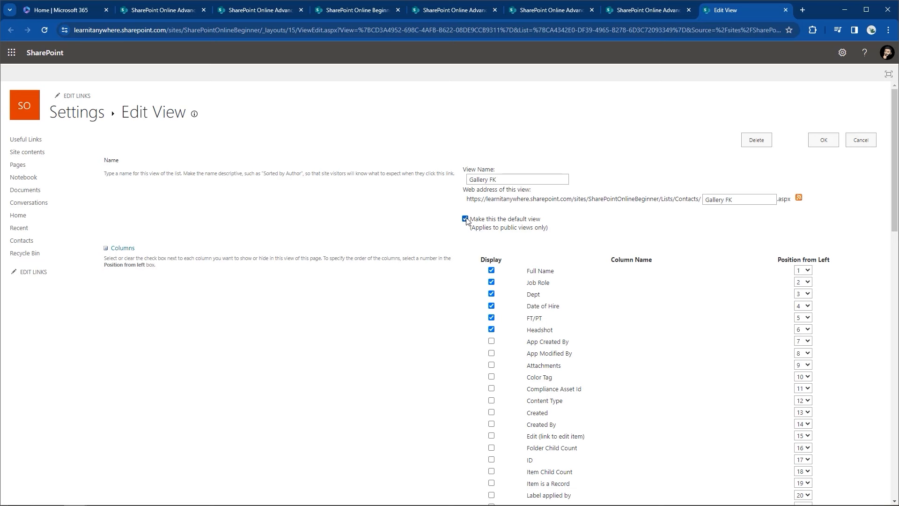
scroll(466, 220, "down", 4)
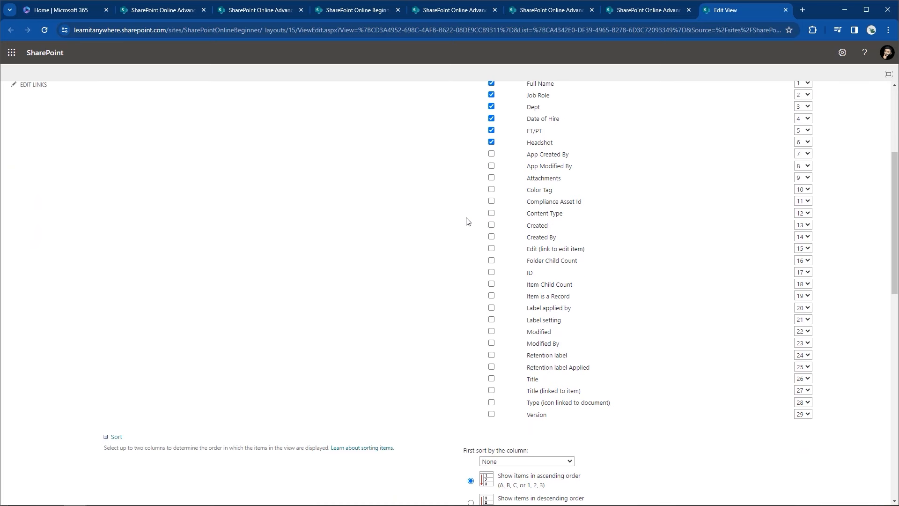
scroll(466, 220, "up", 4)
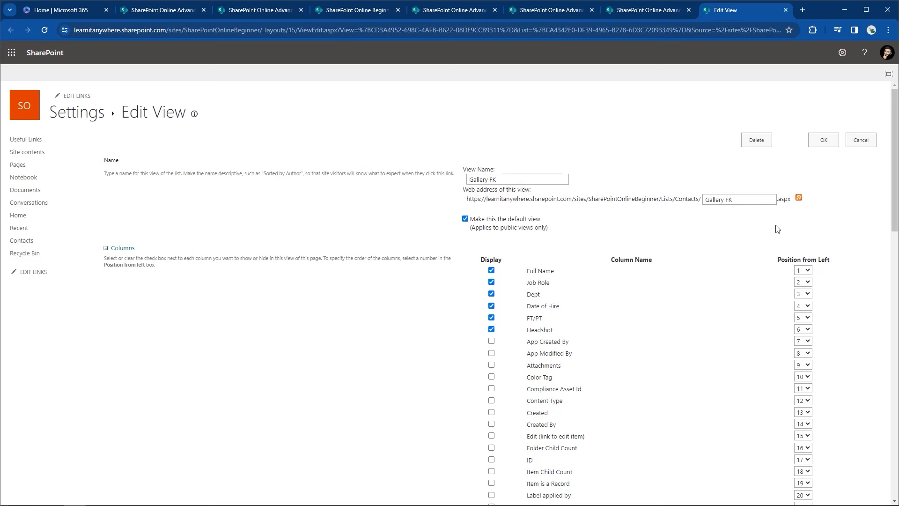
left_click(823, 145)
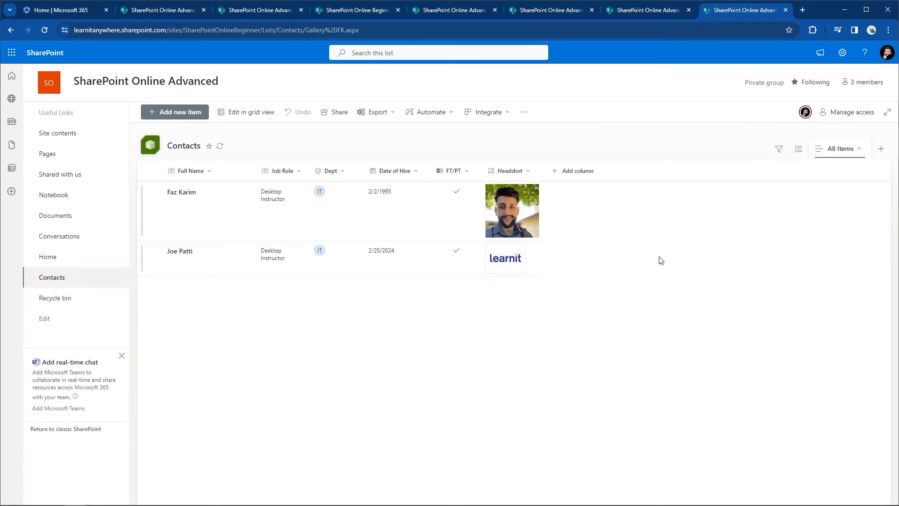
left_click(829, 153)
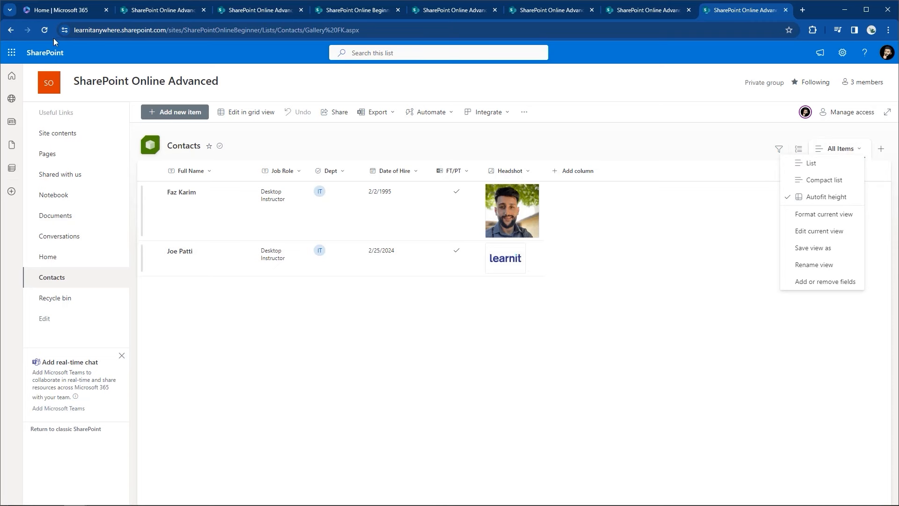
Step: Reload the list, toggle between All Items and Gallery FK, then go to Site contents
left_click(45, 30)
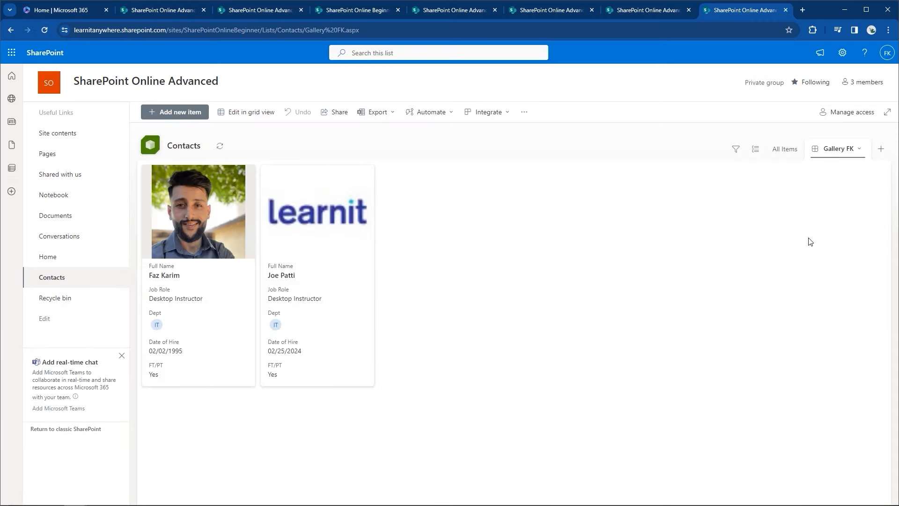
left_click(842, 154)
left_click(843, 154)
left_click(786, 157)
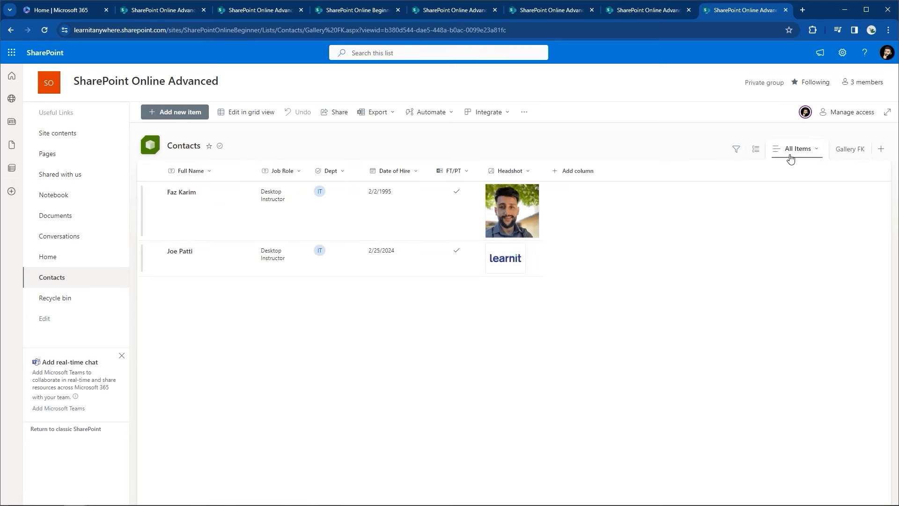
left_click(849, 154)
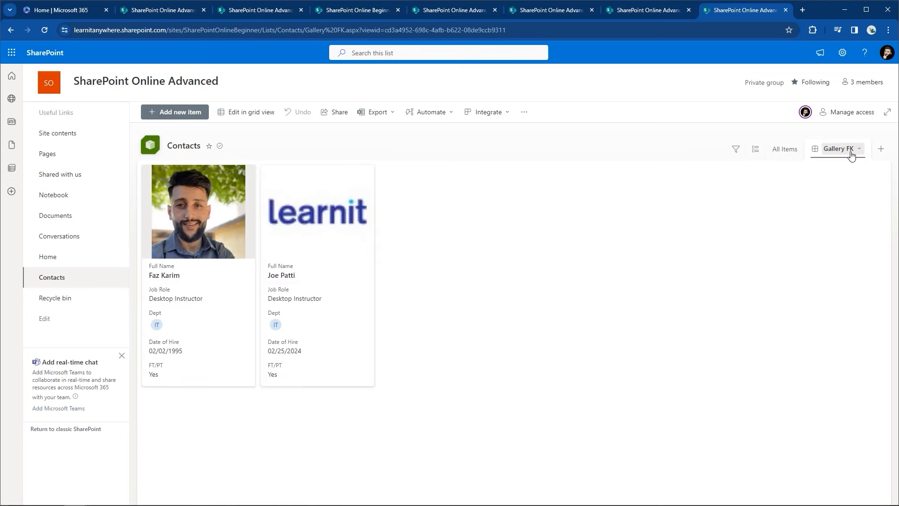
left_click(855, 155)
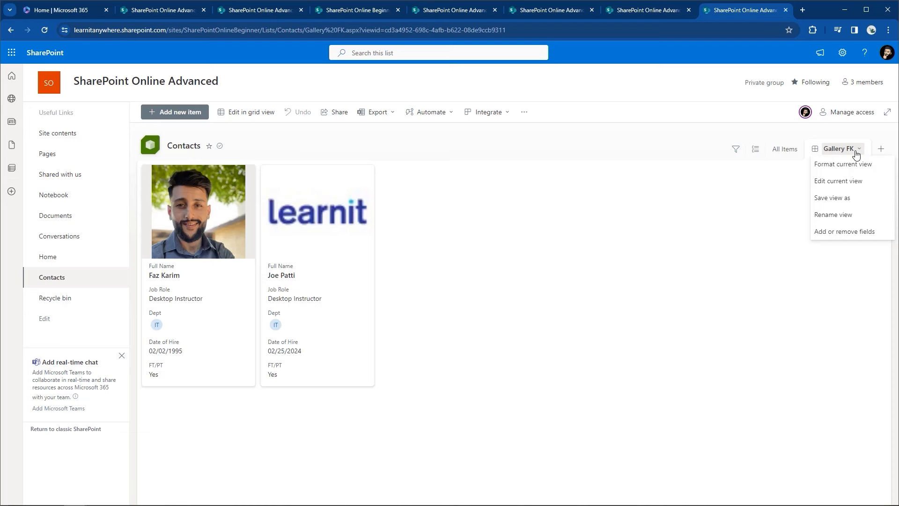
left_click(557, 232)
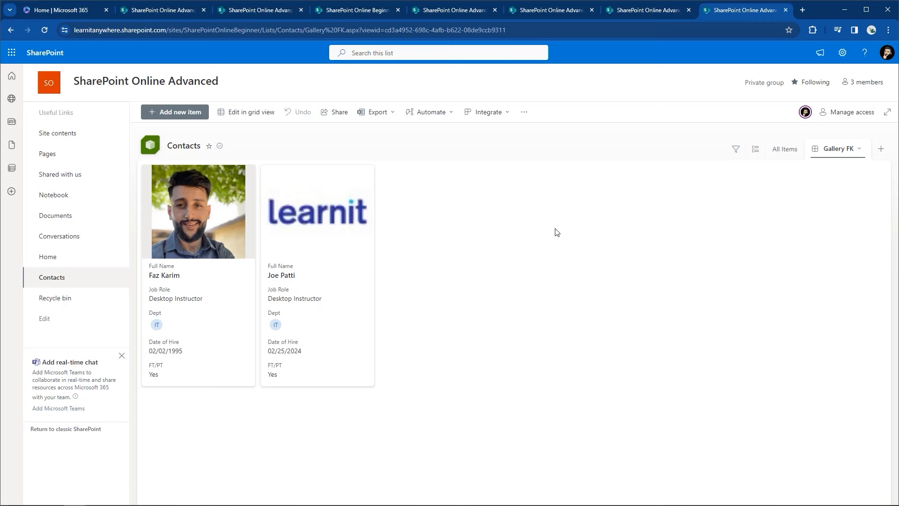
left_click(844, 60)
left_click(765, 141)
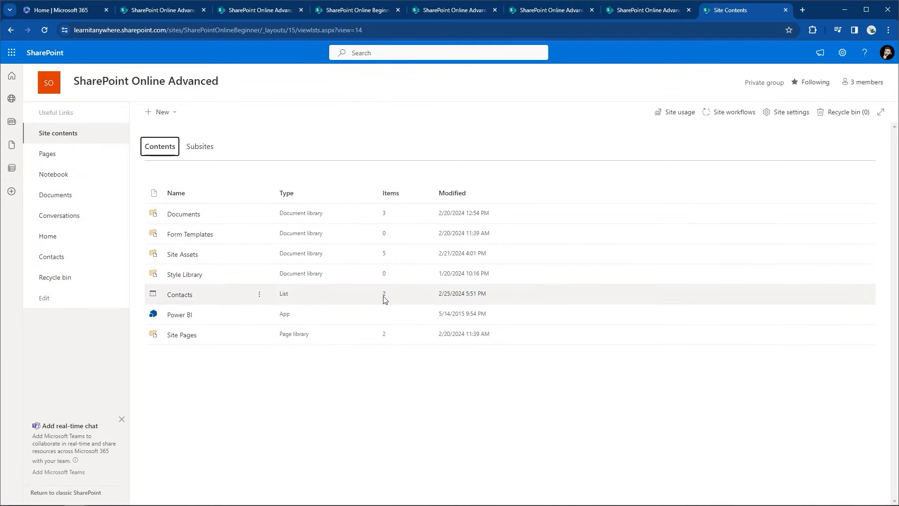
Step: Create a blank list named 'Calendar' from the New list options
left_click(172, 111)
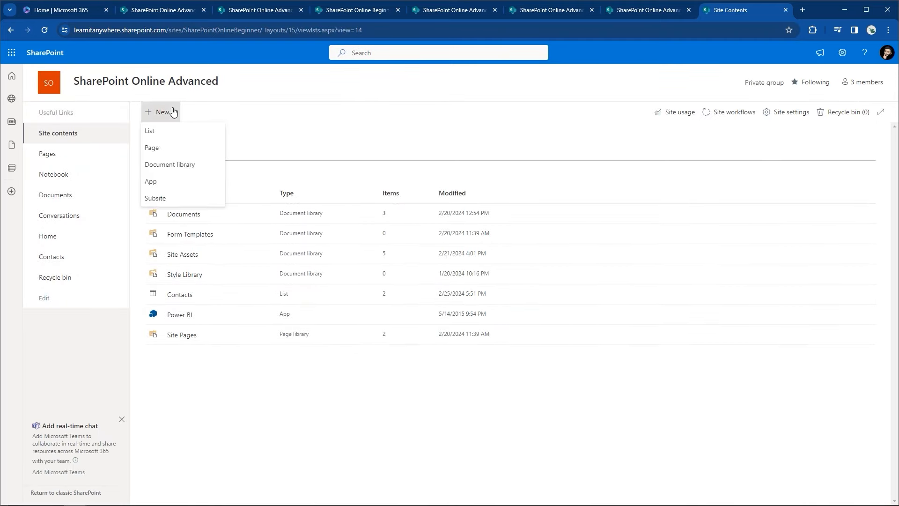
left_click(156, 136)
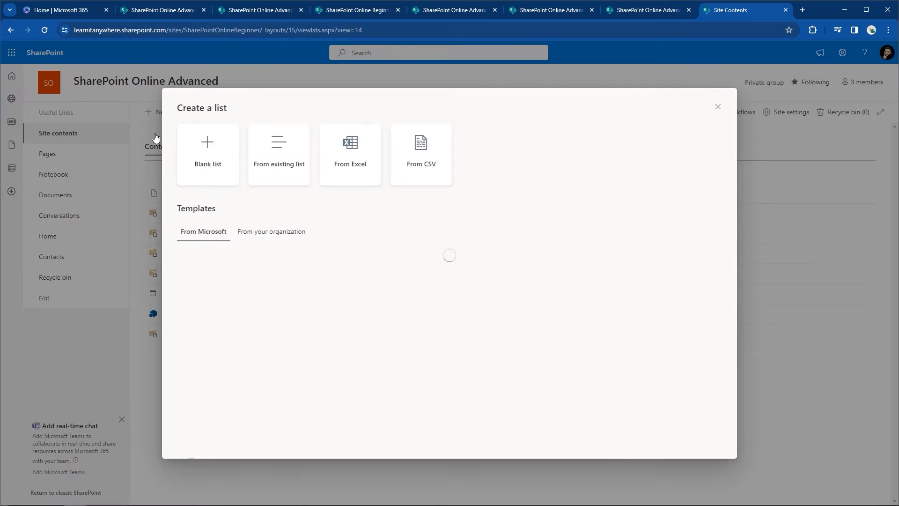
left_click(196, 179)
type("Calendar")
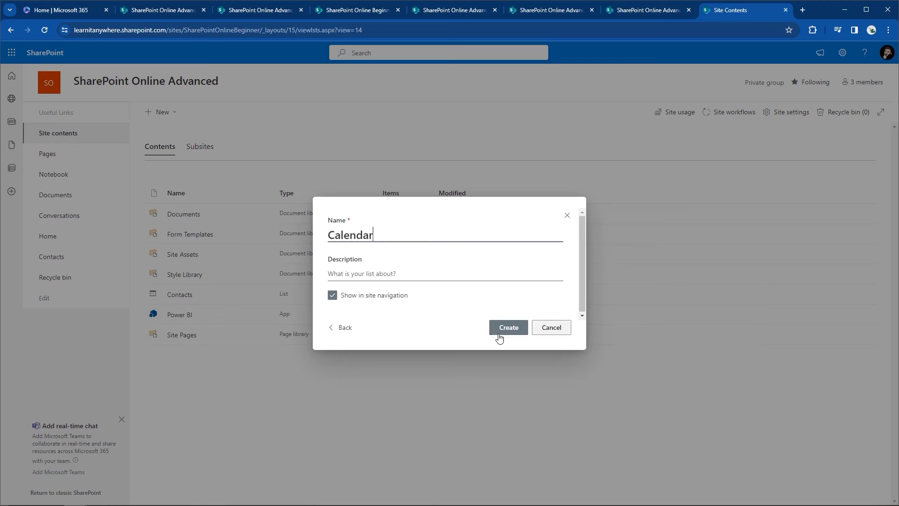
left_click(503, 333)
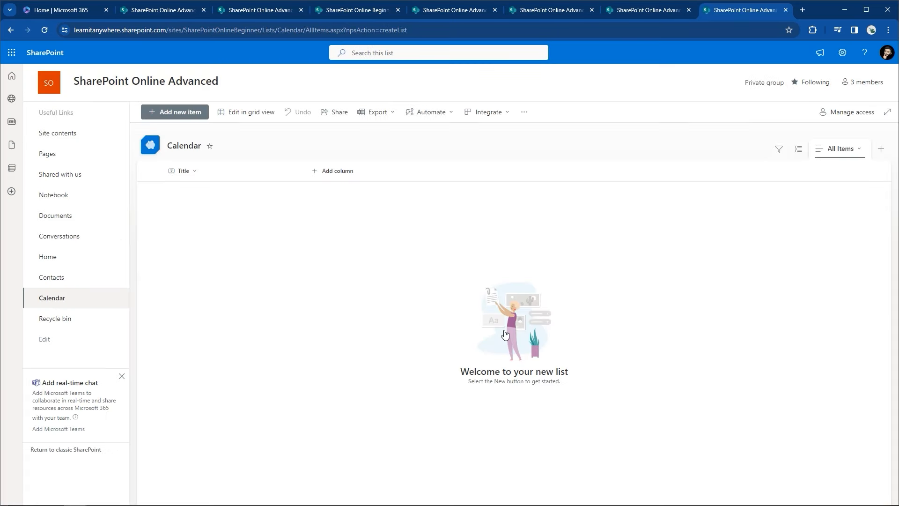
Step: Rename the Calendar list's Title column to Event Name
left_click(198, 173)
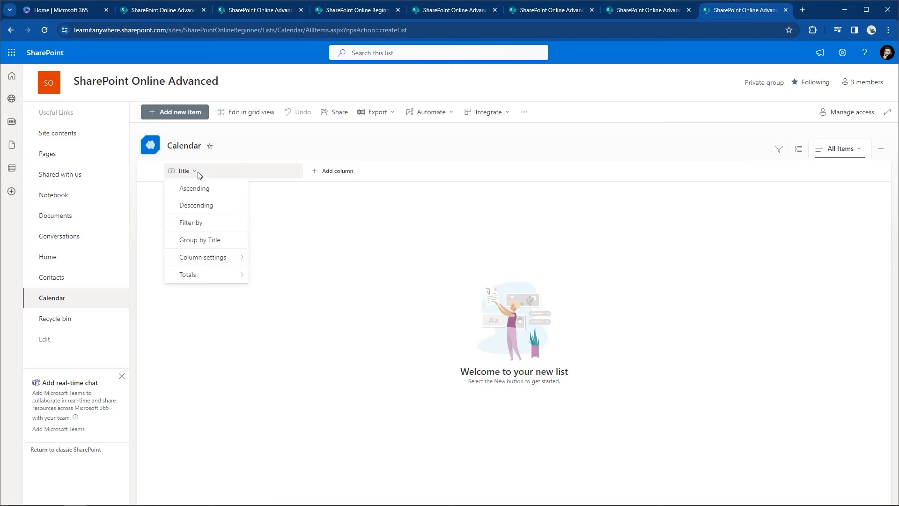
mouse_move(209, 258)
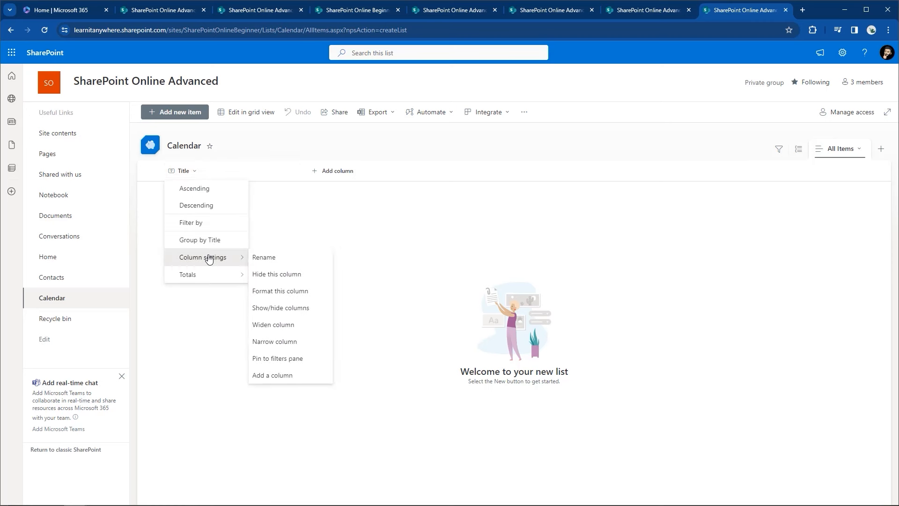
left_click(260, 259)
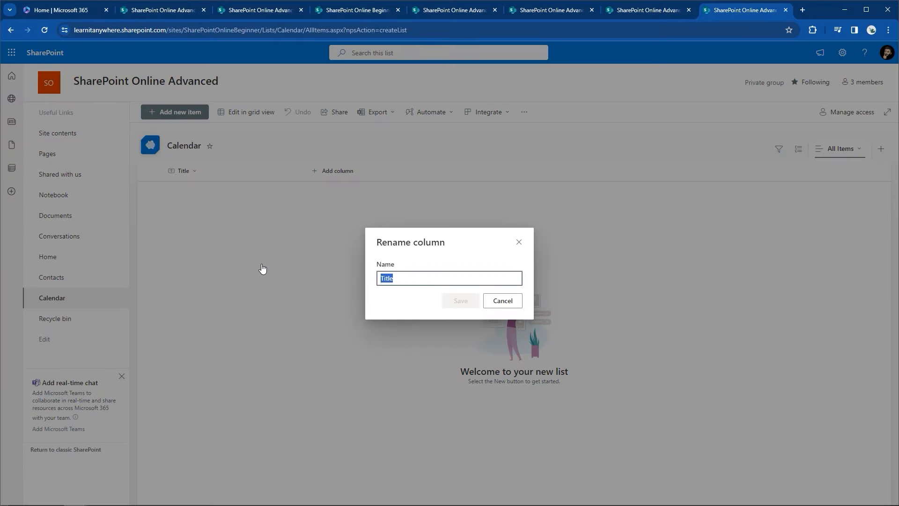
type("Event Name")
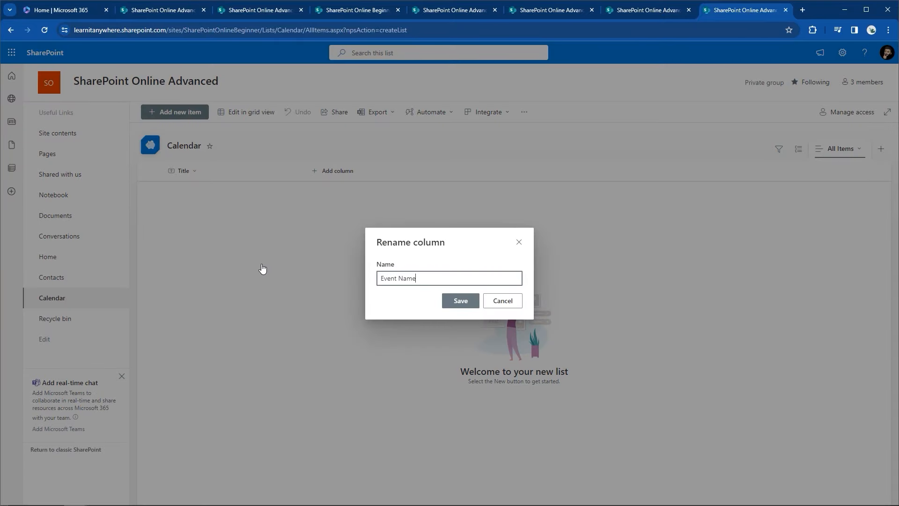
left_click(461, 300)
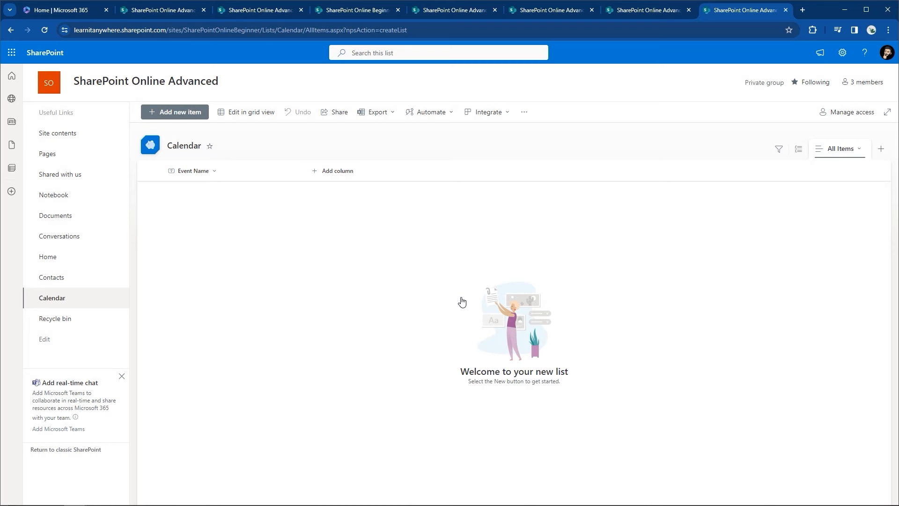
Step: Add two date and time columns, Start Date and End Date
left_click(314, 174)
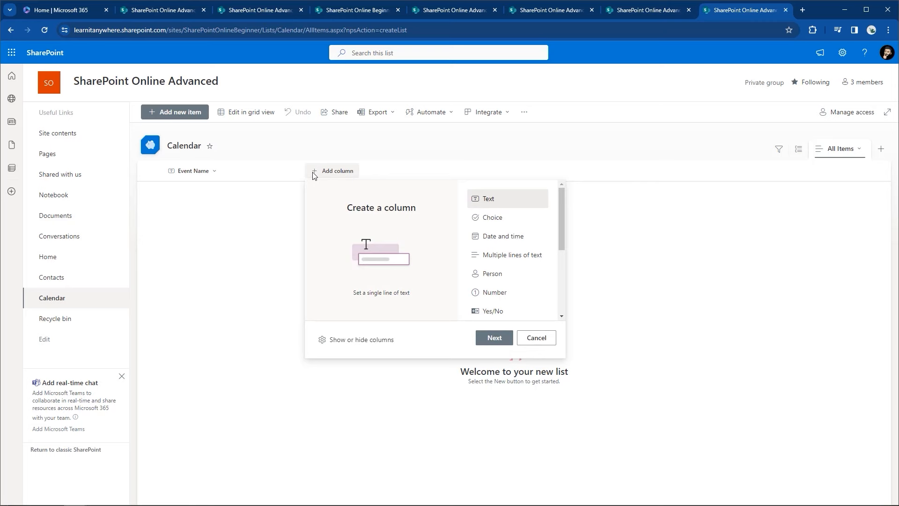
left_click(498, 239)
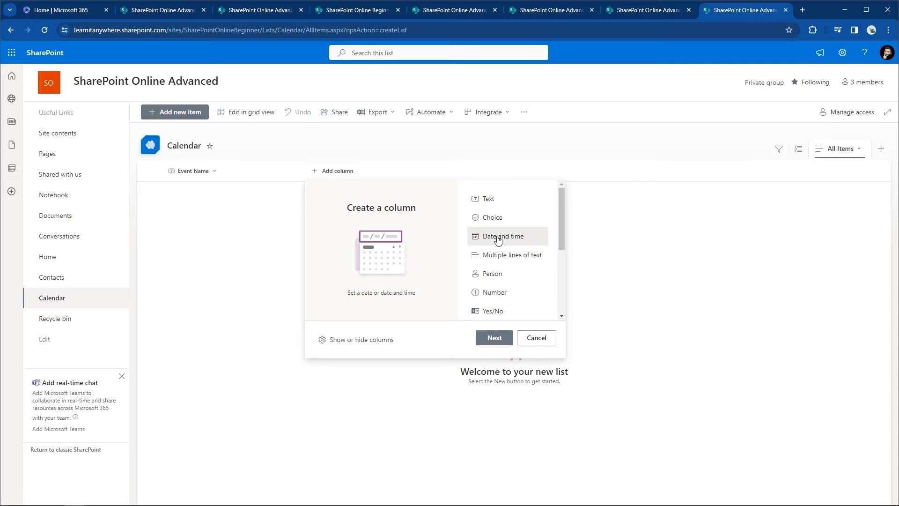
left_click(490, 338)
type("St")
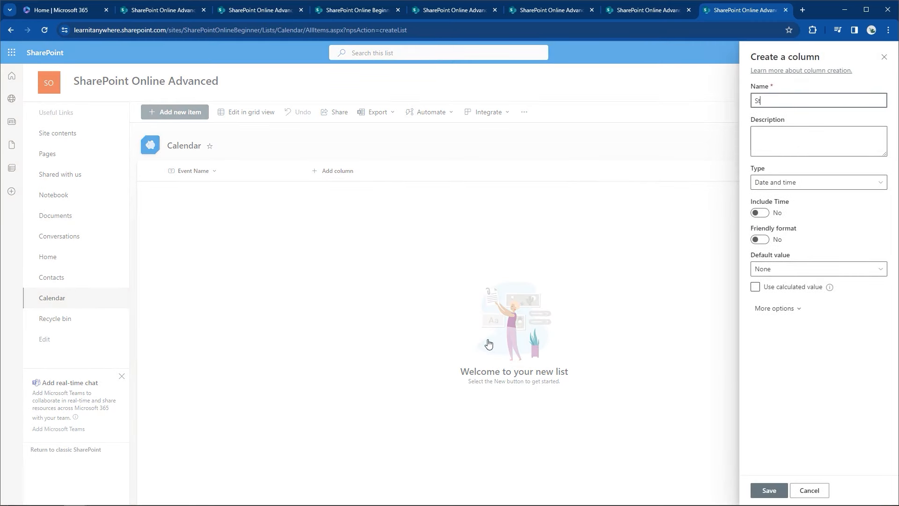
type("art Date")
left_click(755, 491)
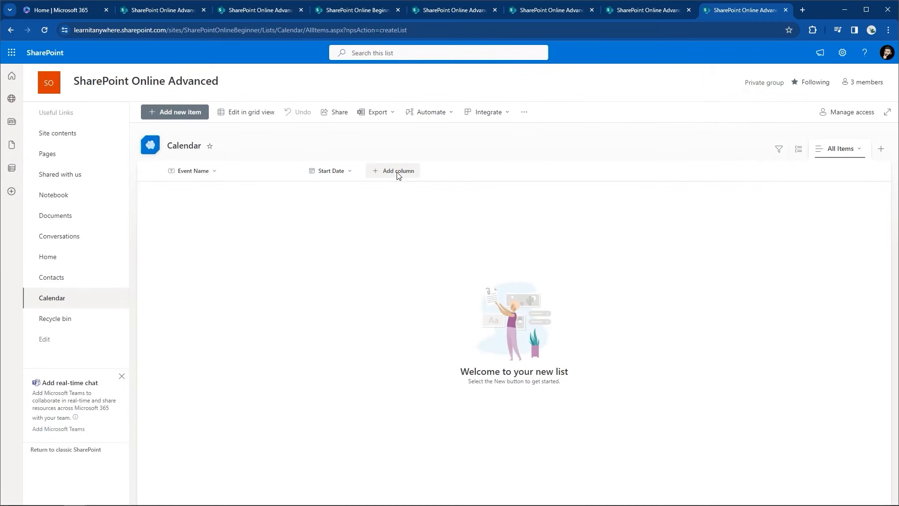
left_click(397, 171)
left_click(539, 238)
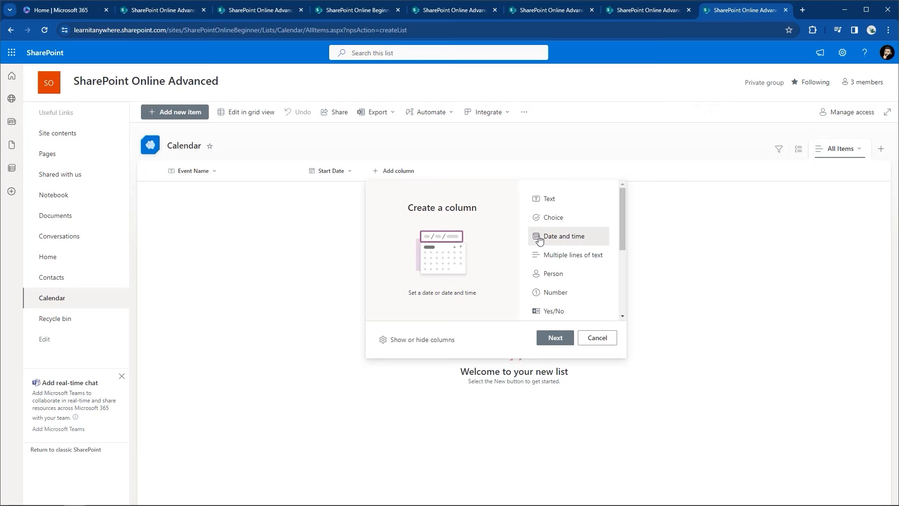
left_click(555, 336)
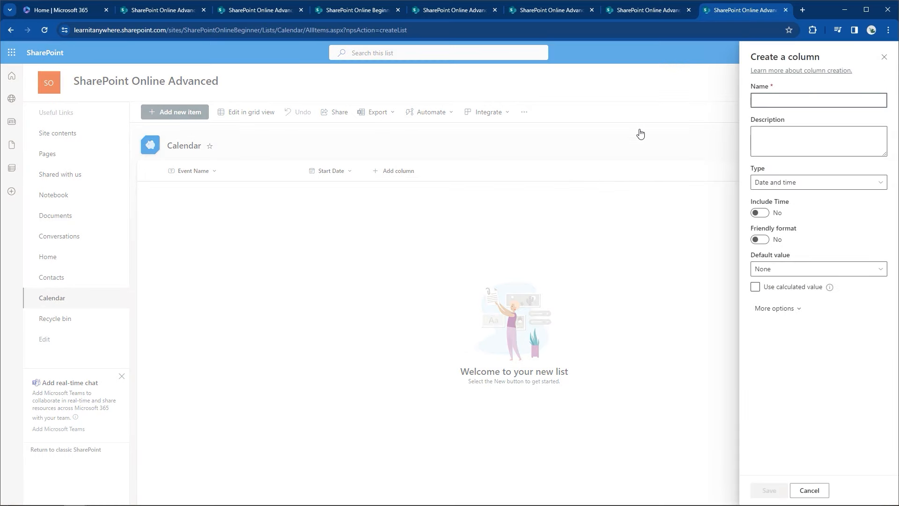
type("End Date")
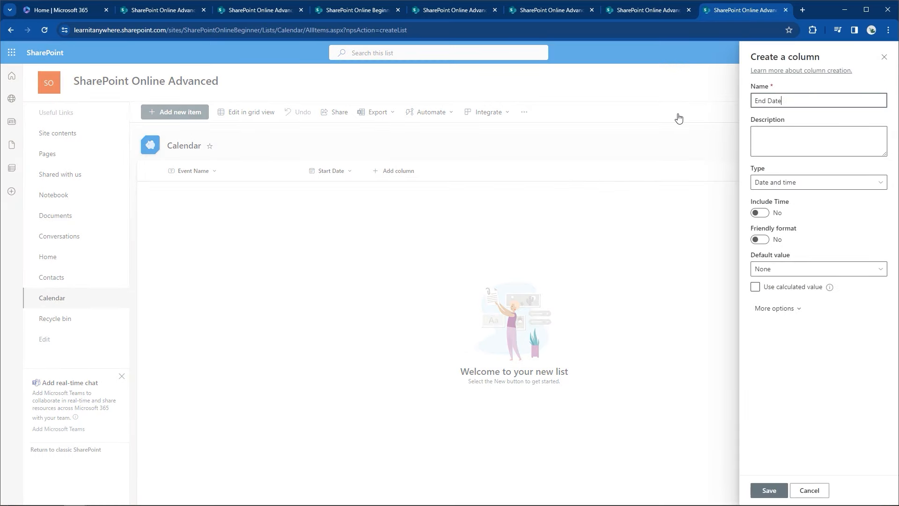
left_click(775, 487)
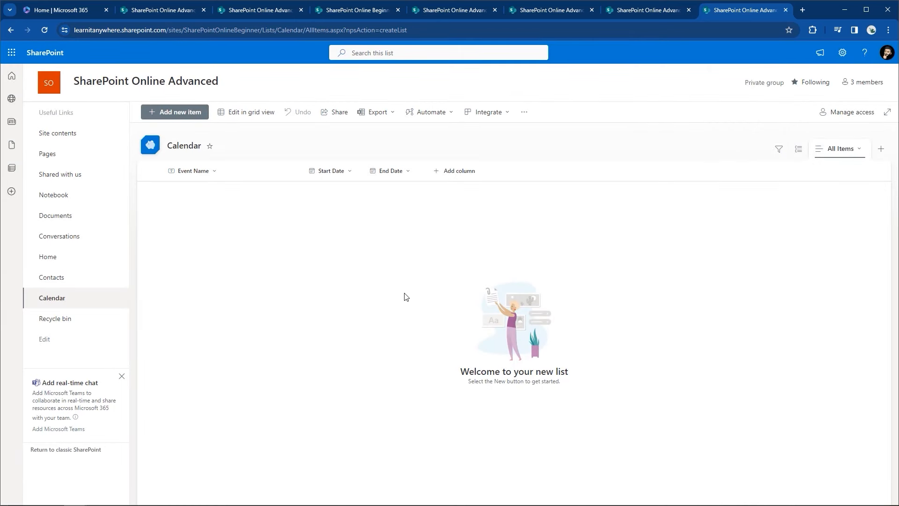
Step: Save a new Company Holiday item with start and end dates of 2/26/2024, without an attachment
left_click(179, 116)
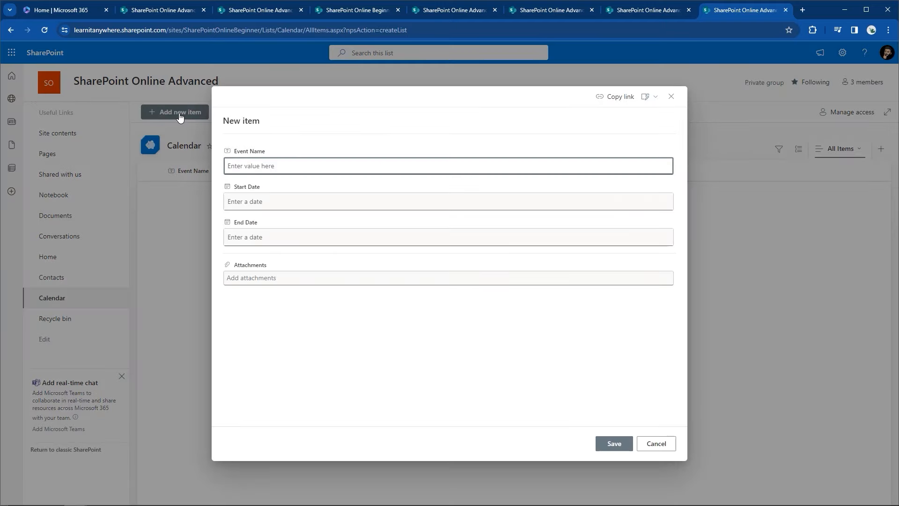
type("Company Holiday")
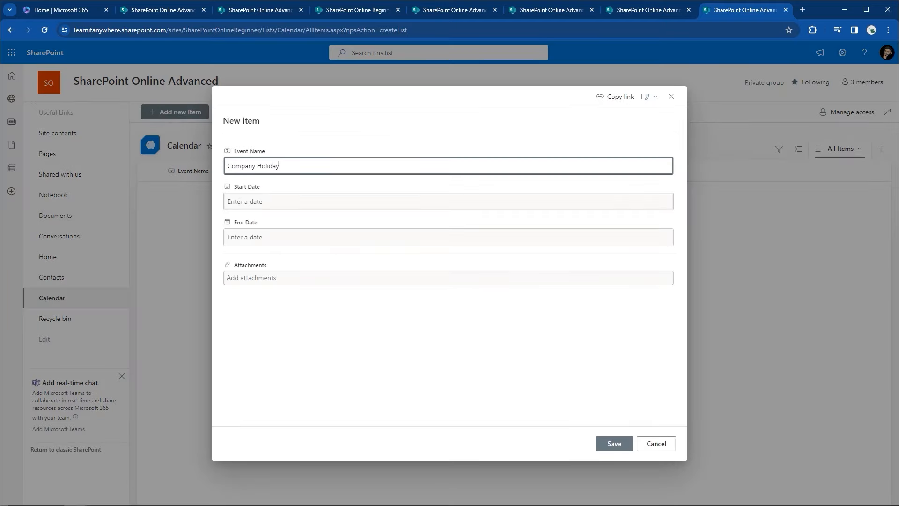
left_click(242, 201)
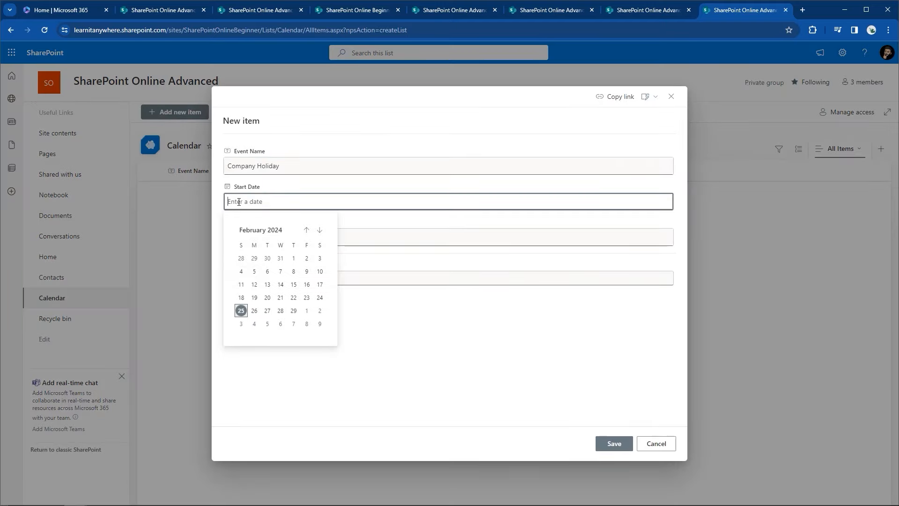
left_click(254, 311)
left_click(237, 237)
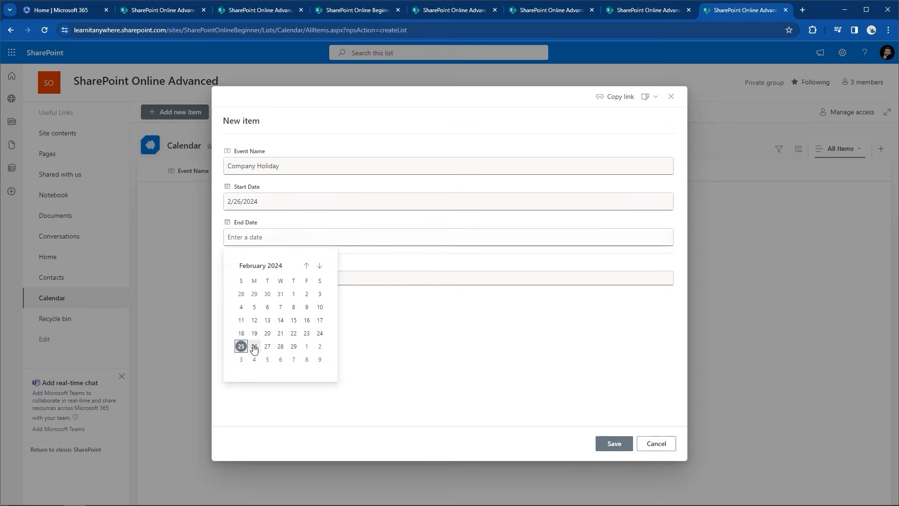
left_click(254, 346)
left_click(248, 278)
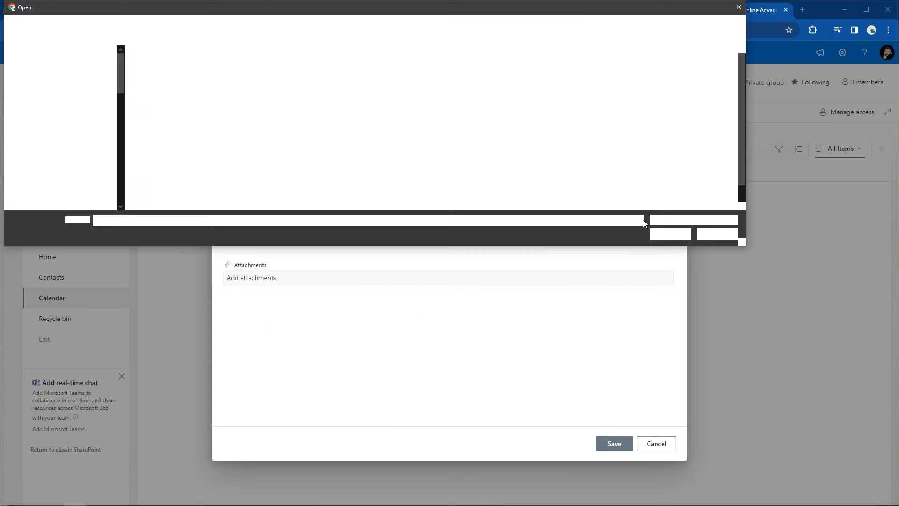
left_click(724, 235)
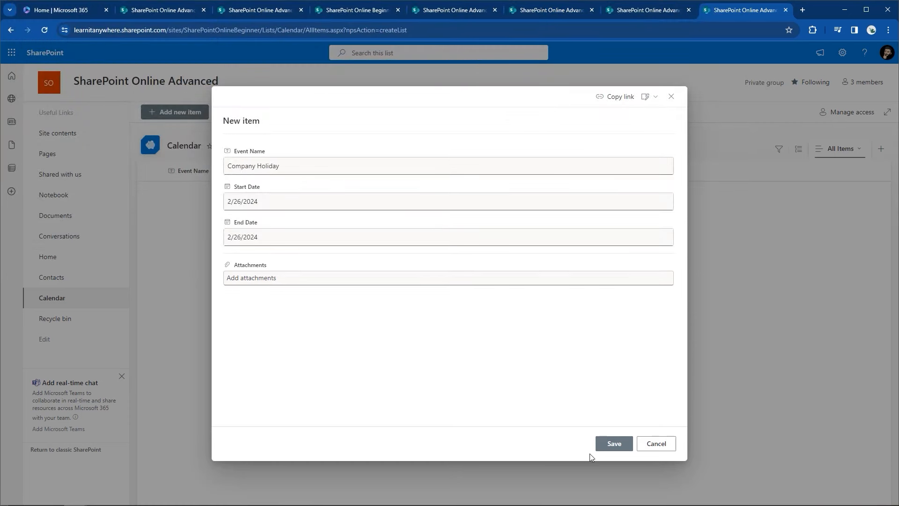
left_click(607, 448)
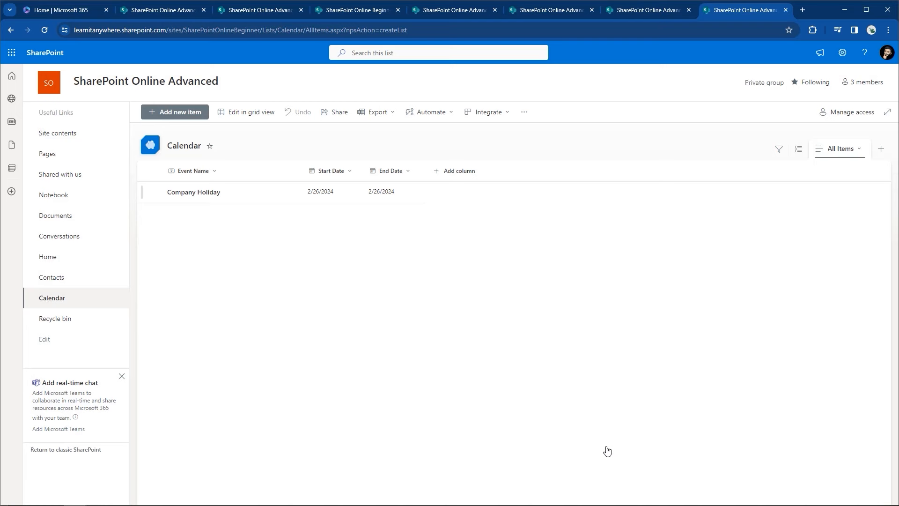
Step: Create the Calendar FK calendar view, defaulting to Month layout, with Start Date as its start date
left_click(878, 154)
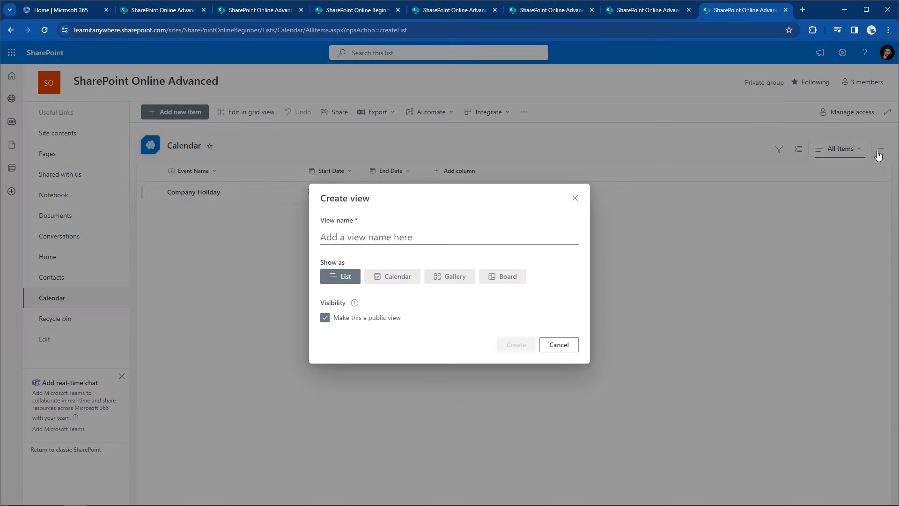
left_click(414, 280)
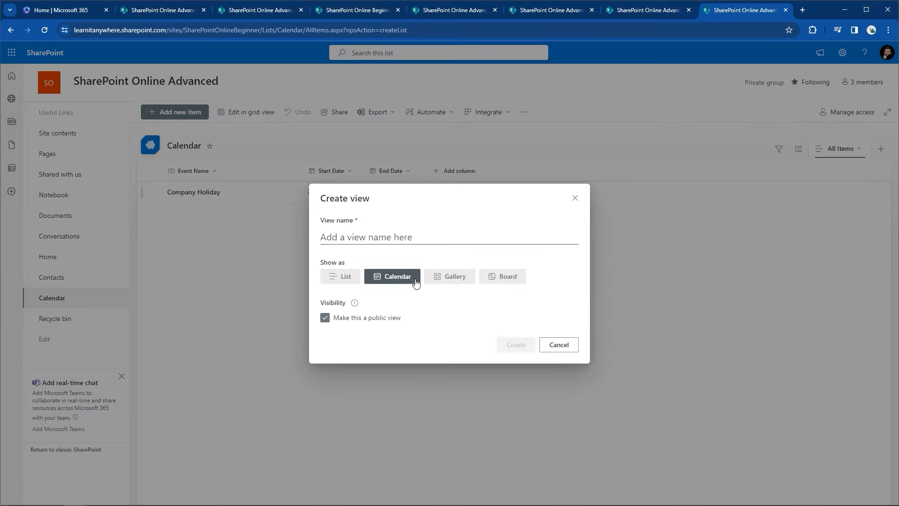
left_click(417, 187)
type("Calendar")
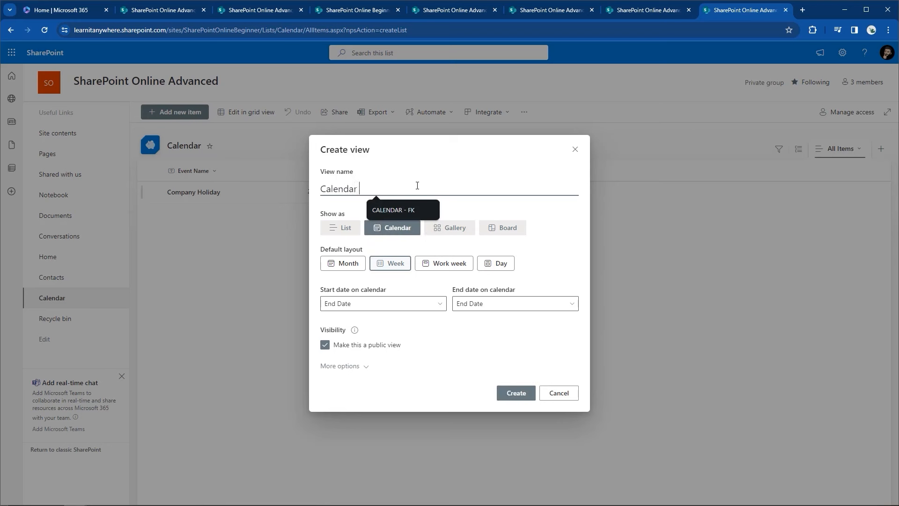
type(" FK")
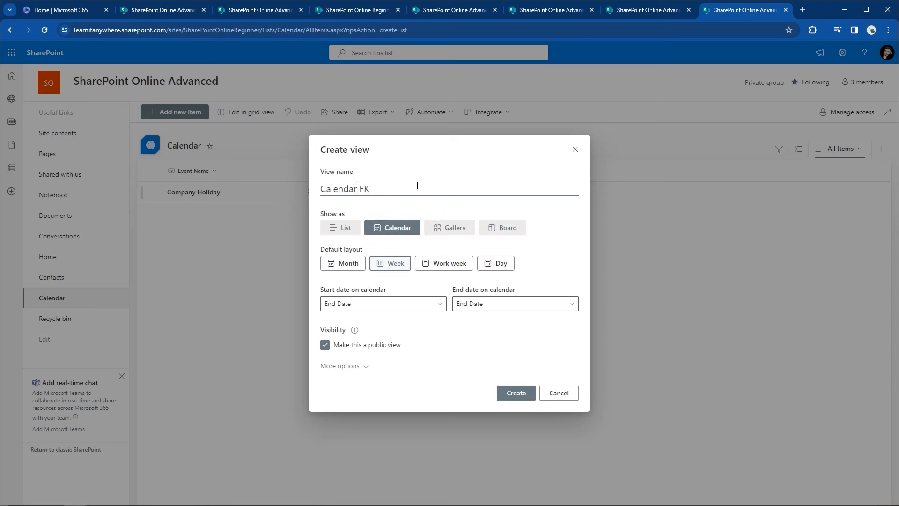
left_click(337, 270)
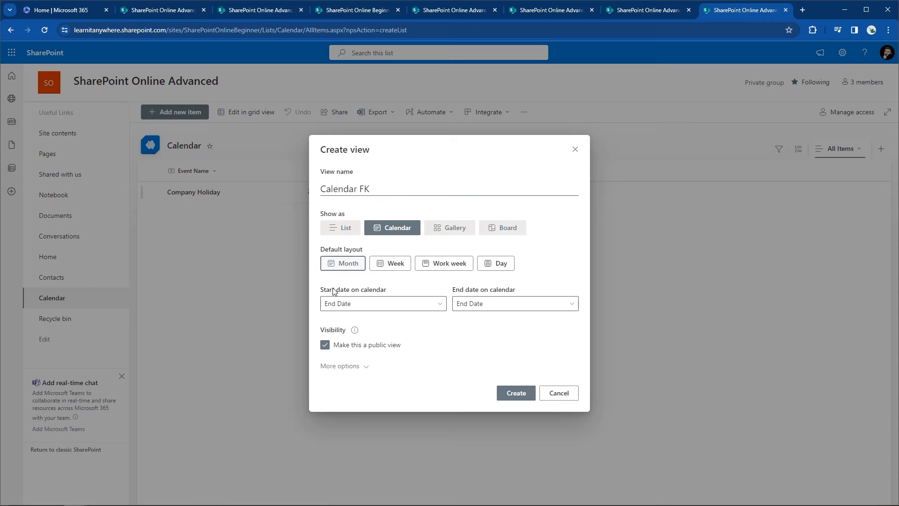
left_click(328, 305)
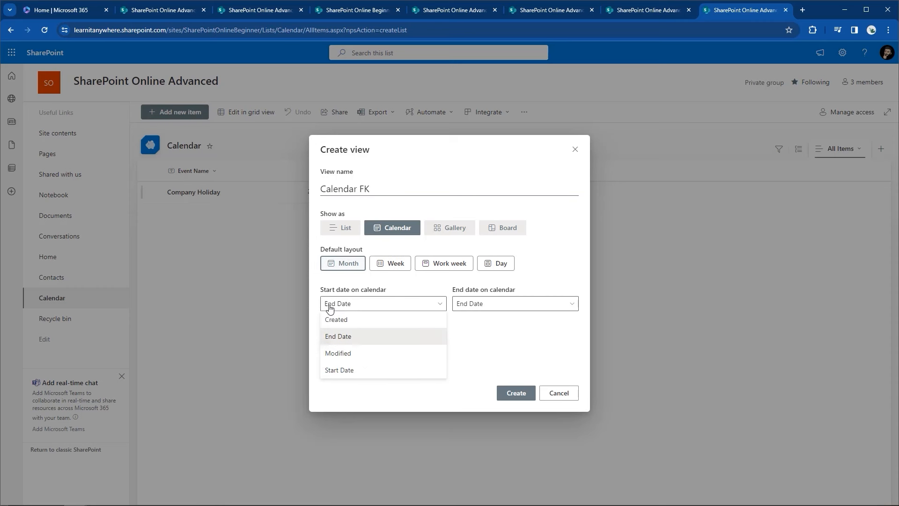
left_click(337, 374)
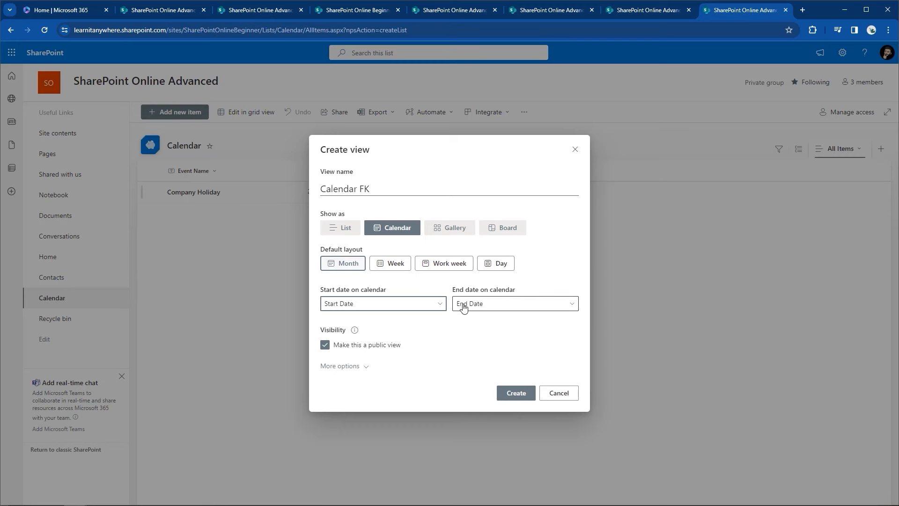
left_click(515, 395)
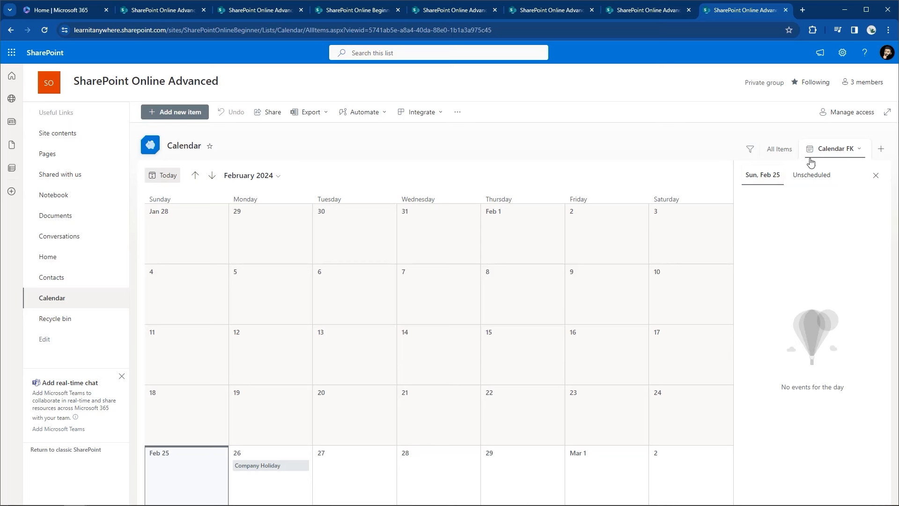
Step: Edit the Calendar FK view to use Day as its default layout, with no subheading
left_click(859, 148)
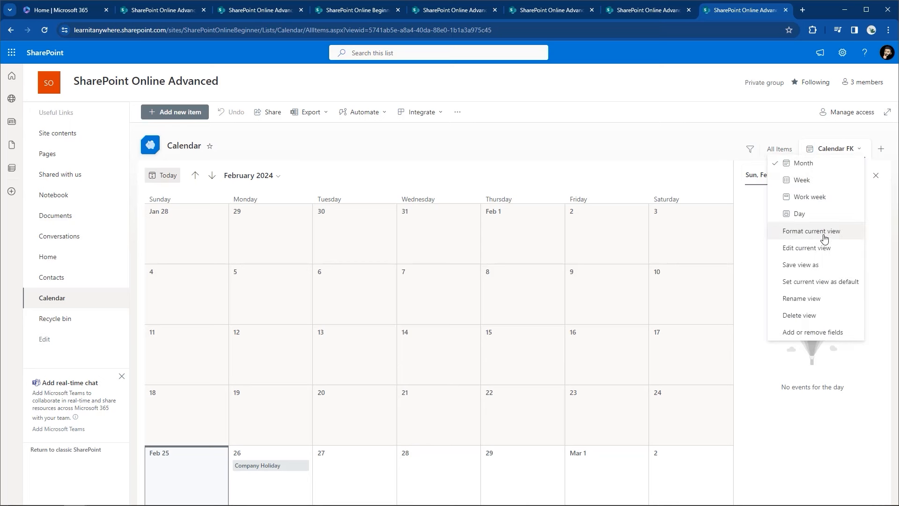
left_click(806, 248)
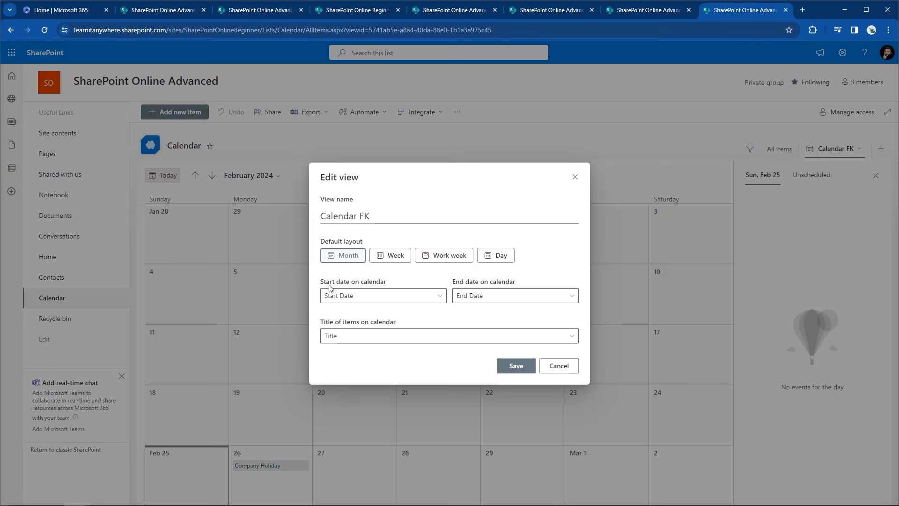
left_click(396, 262)
left_click(456, 236)
left_click(499, 238)
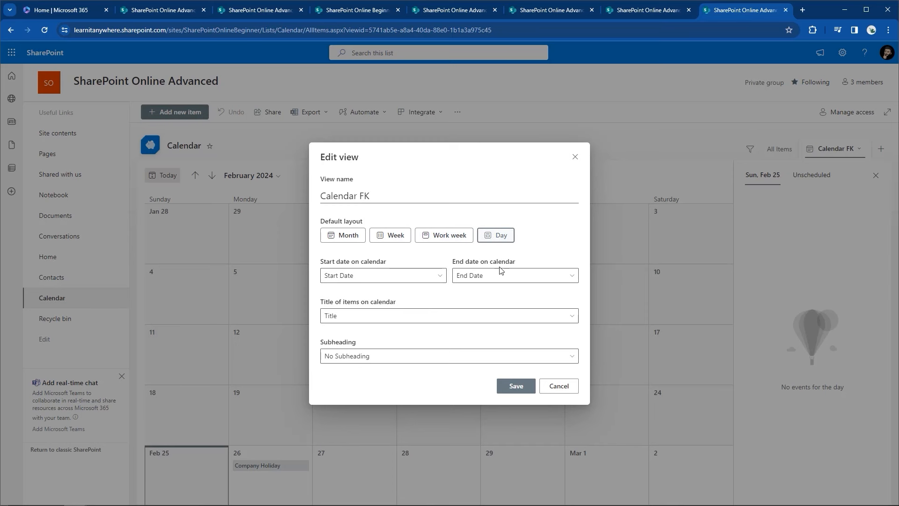
left_click(455, 355)
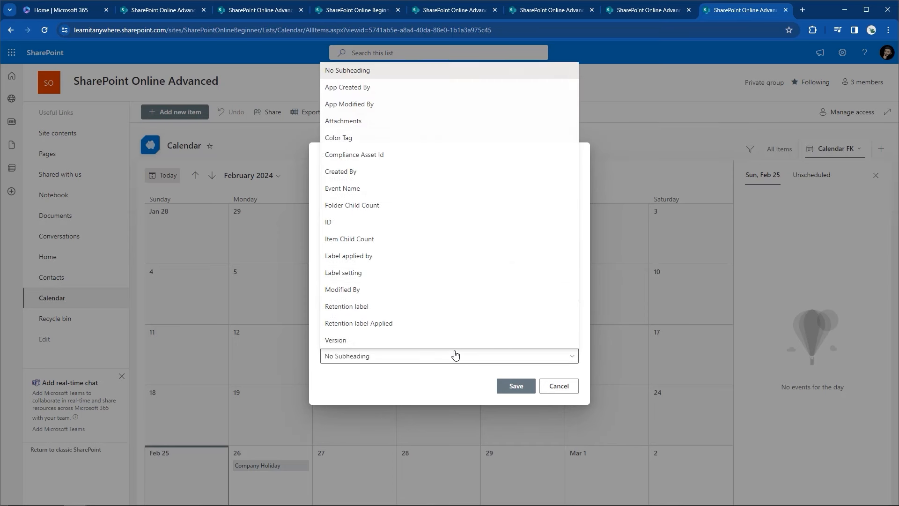
left_click(455, 355)
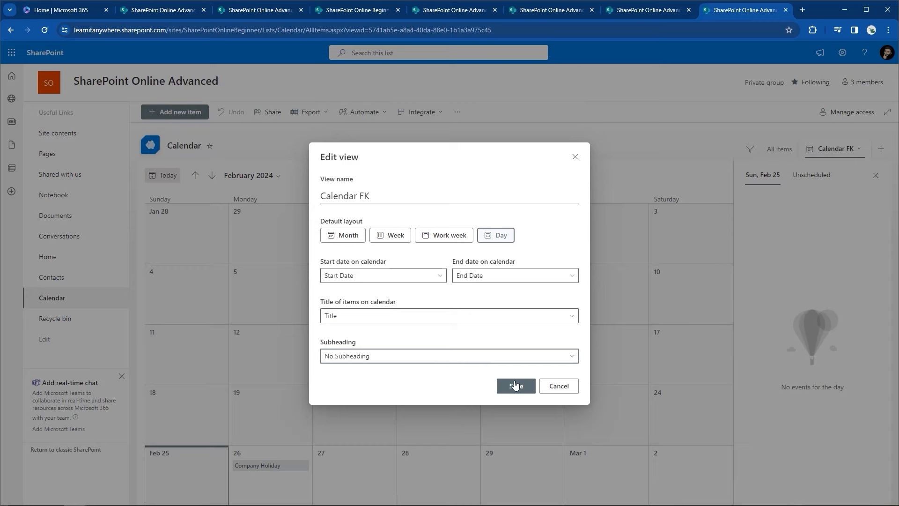
left_click(516, 385)
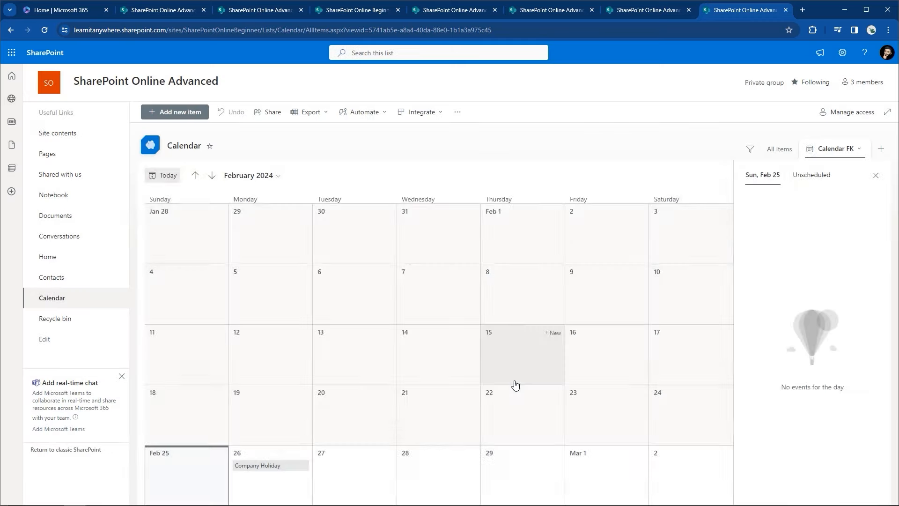
Step: Make Calendar FK the list's default view and switch the display to Month
left_click(857, 150)
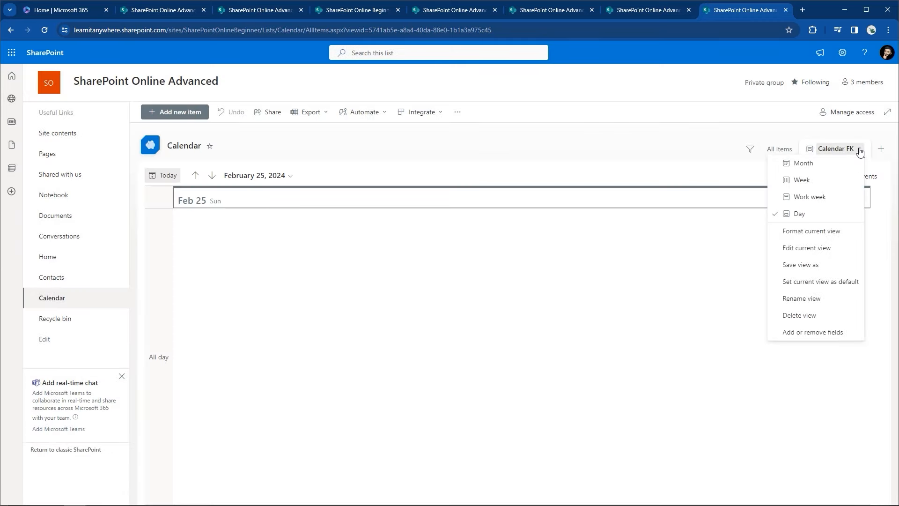
left_click(778, 283)
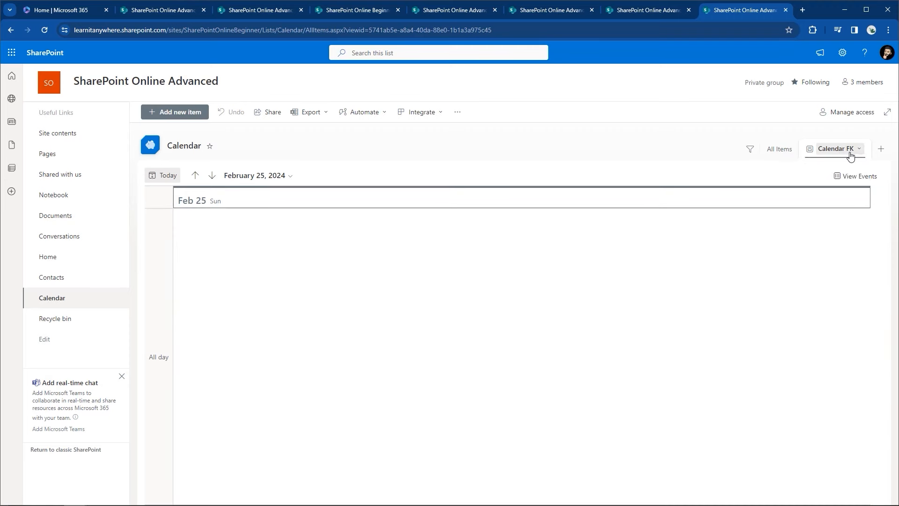
left_click(849, 150)
left_click(844, 164)
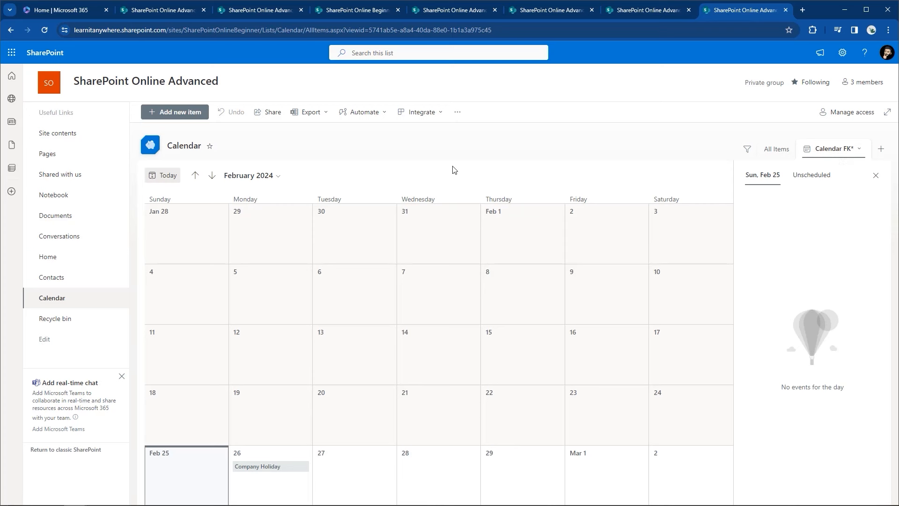
Step: Go through Site contents to the Calendar list, then return to the site Home page
left_click(842, 53)
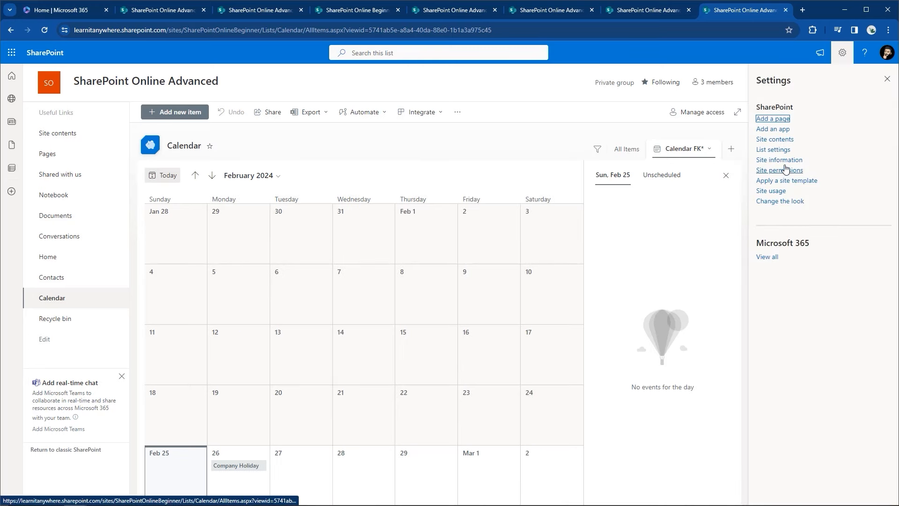
left_click(778, 142)
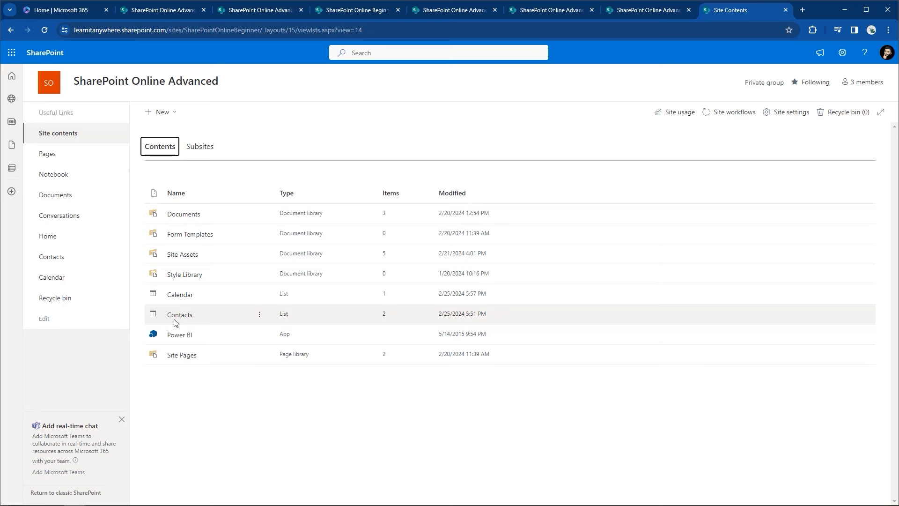
left_click(184, 294)
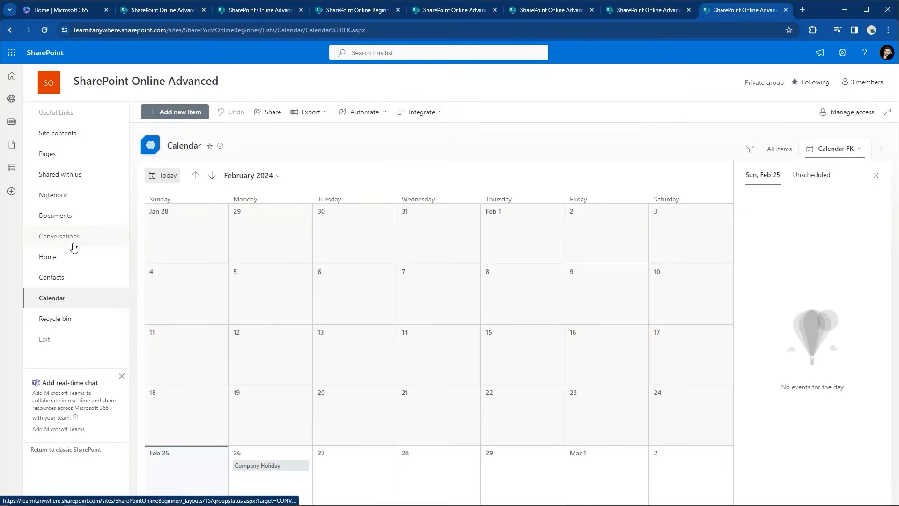
left_click(48, 257)
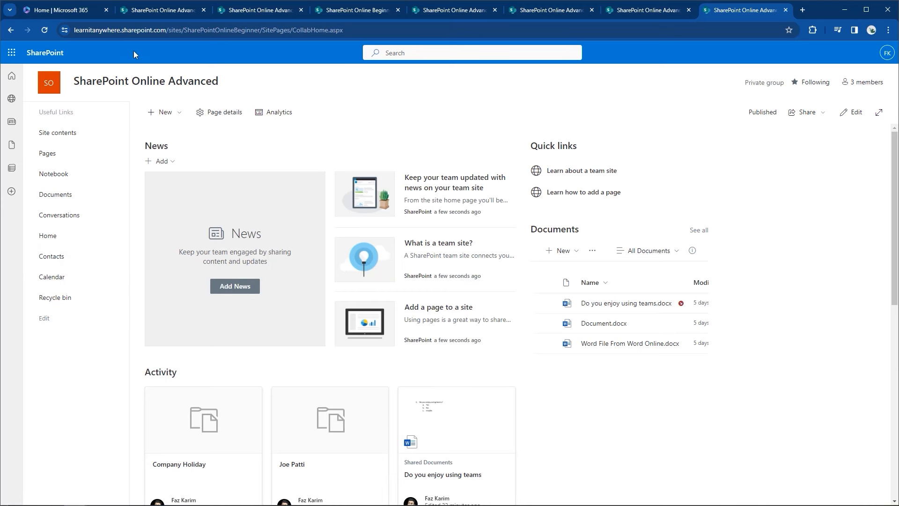
Step: Highlight the page name CollabHome.aspx in the address bar
left_click(74, 30)
left_click_drag(74, 30, 355, 36)
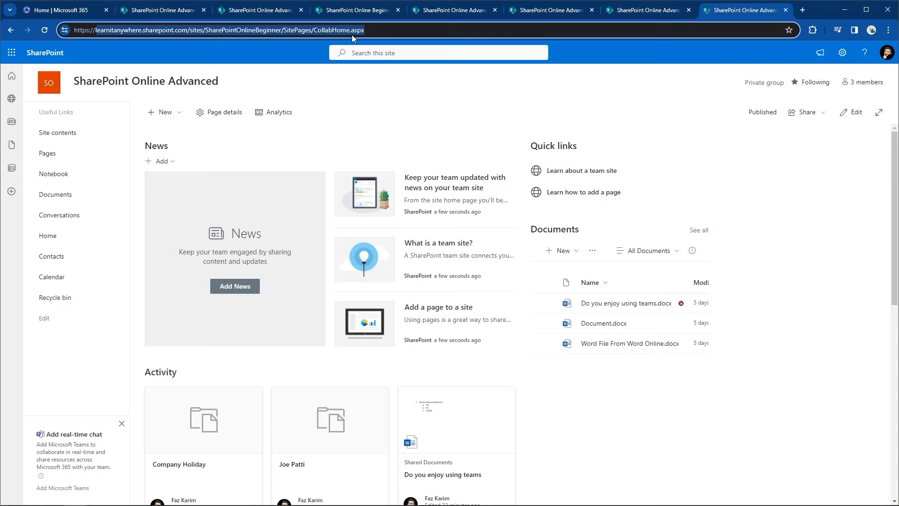
left_click(368, 29)
left_click_drag(368, 29, 313, 30)
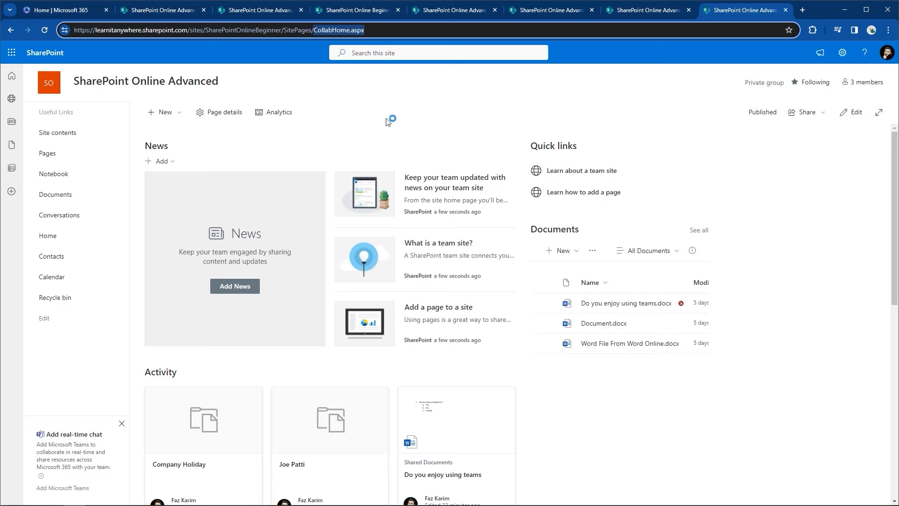
Step: Open the Site Pages library from Site contents
left_click(842, 54)
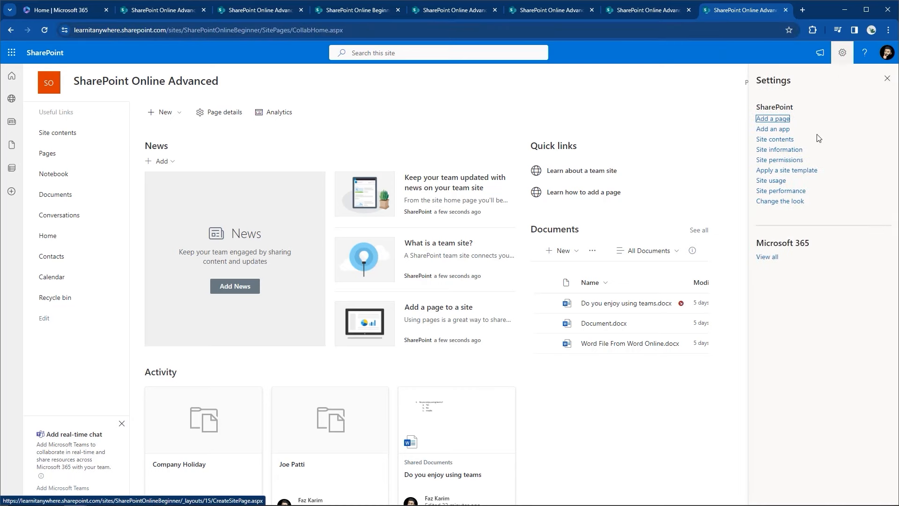
left_click(792, 143)
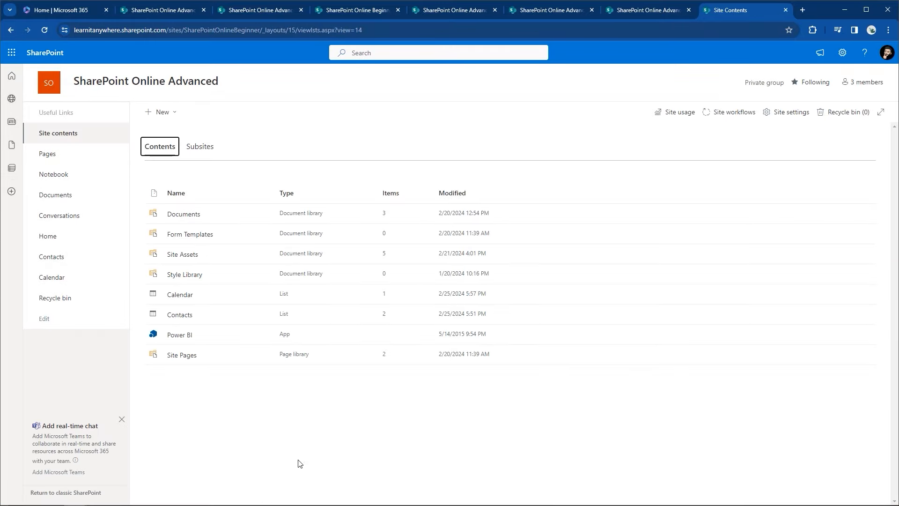
left_click(178, 358)
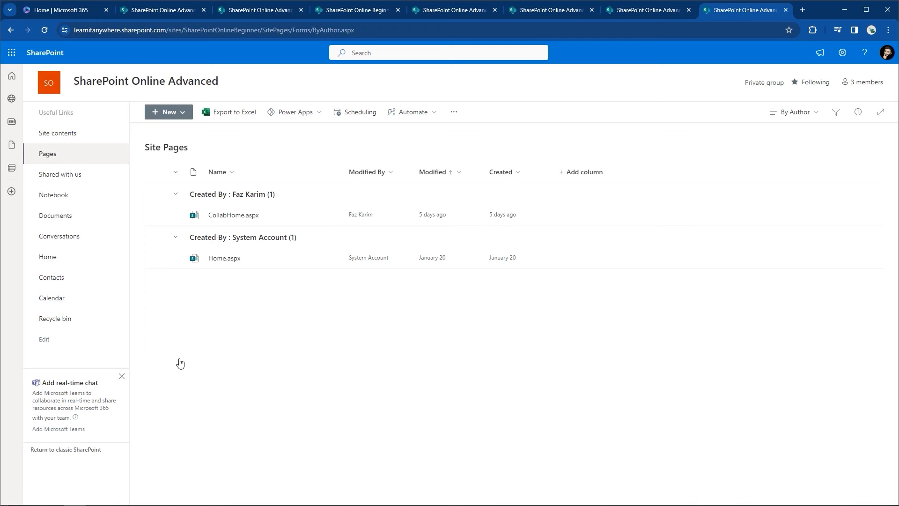
Step: Open CollabHome.aspx from Site Pages and bring up the Settings panel
left_click(230, 217)
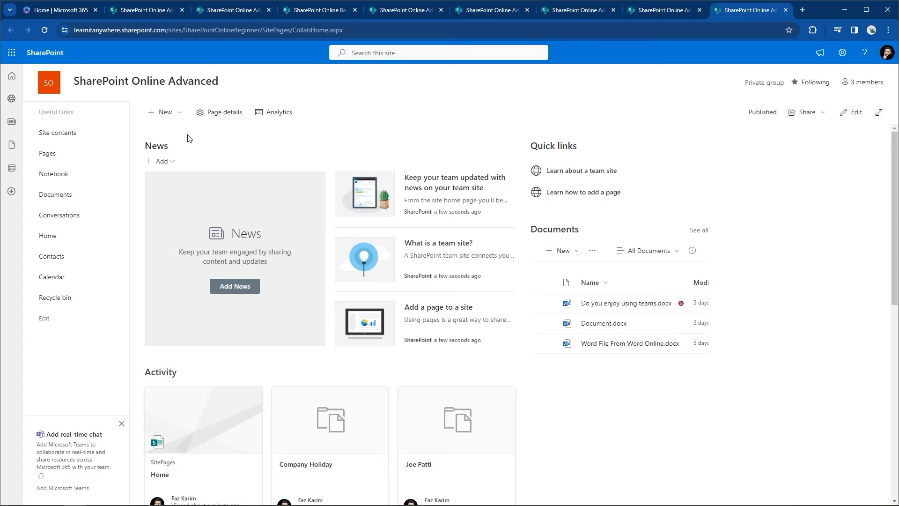
left_click(841, 50)
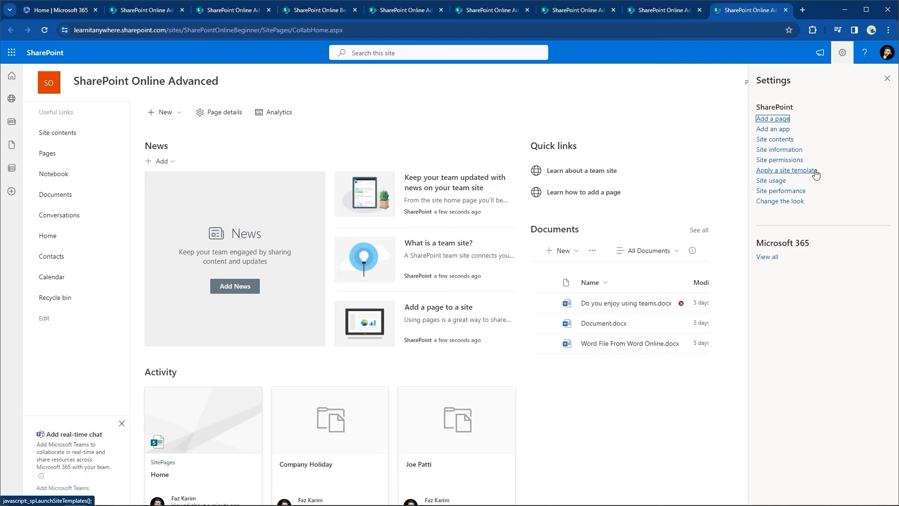
Step: In Apply a site template, preview Event planning, then the Crisis communication team template
left_click(801, 171)
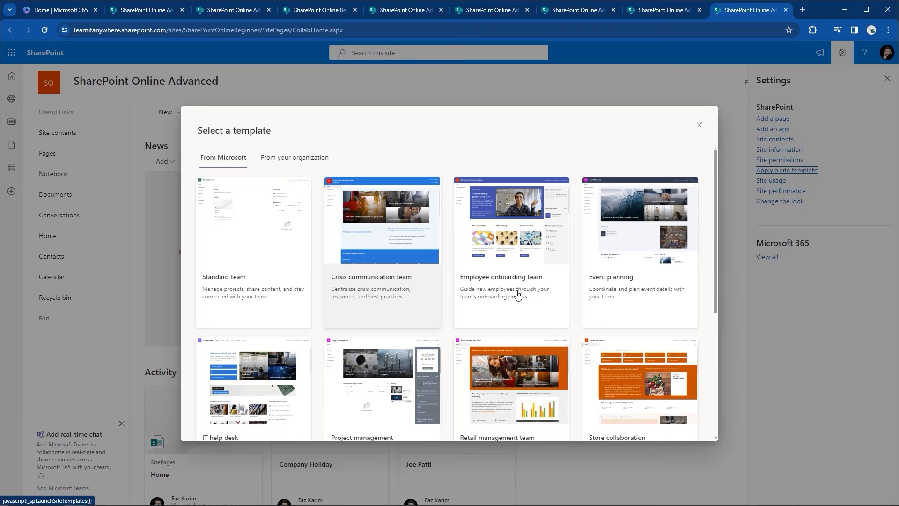
left_click(648, 312)
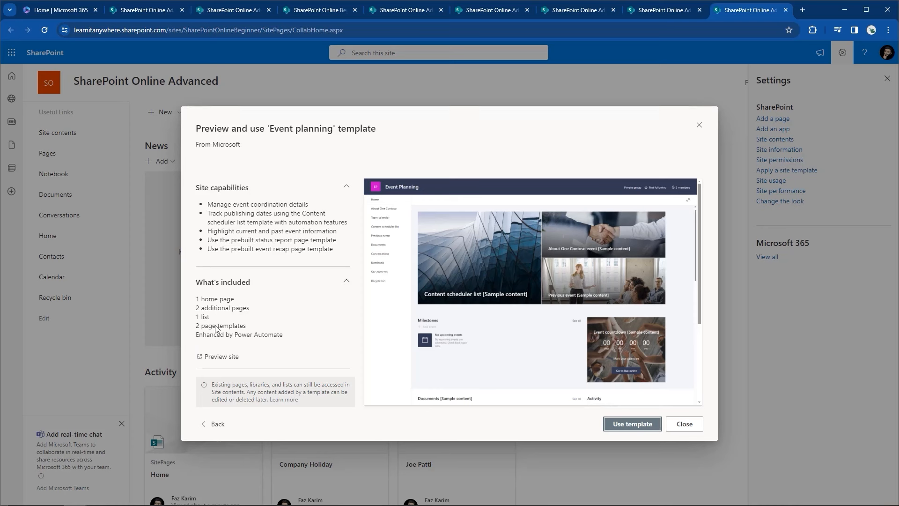
left_click(201, 425)
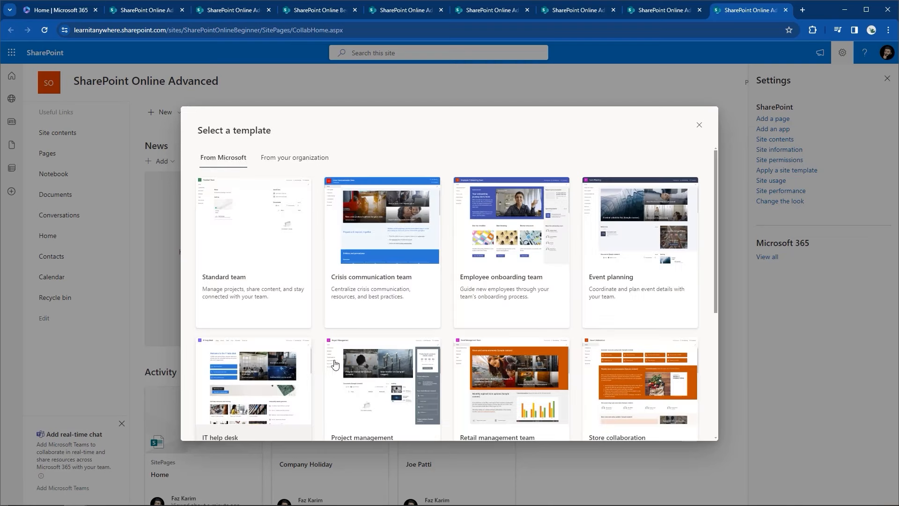
left_click(409, 297)
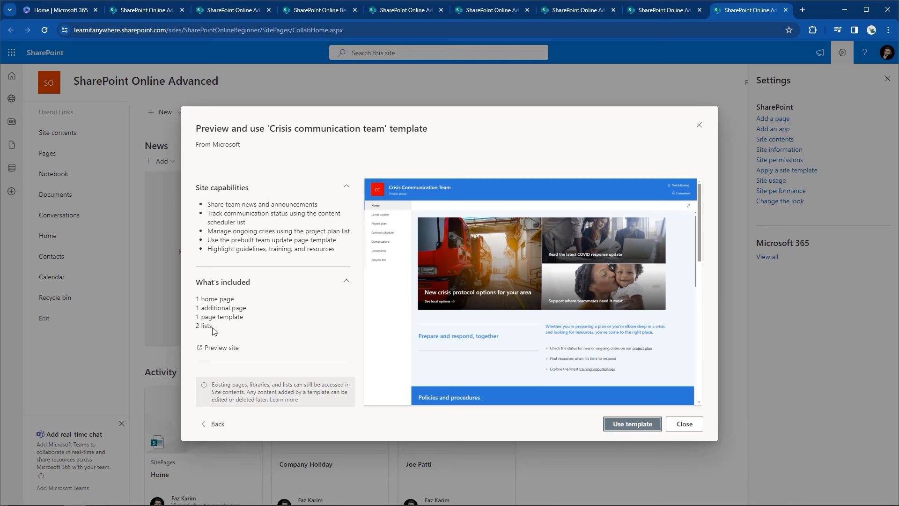
Step: Close the template gallery without applying a template and go to Site contents
left_click(217, 424)
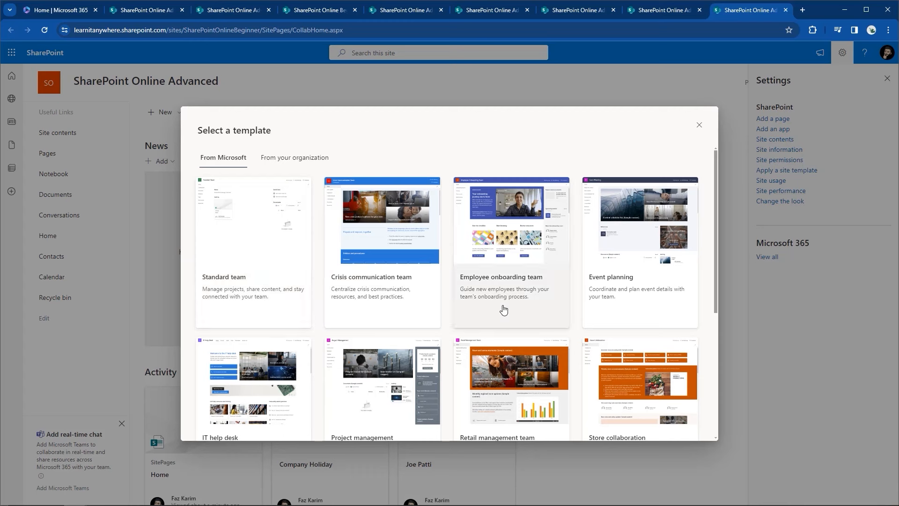
left_click(699, 127)
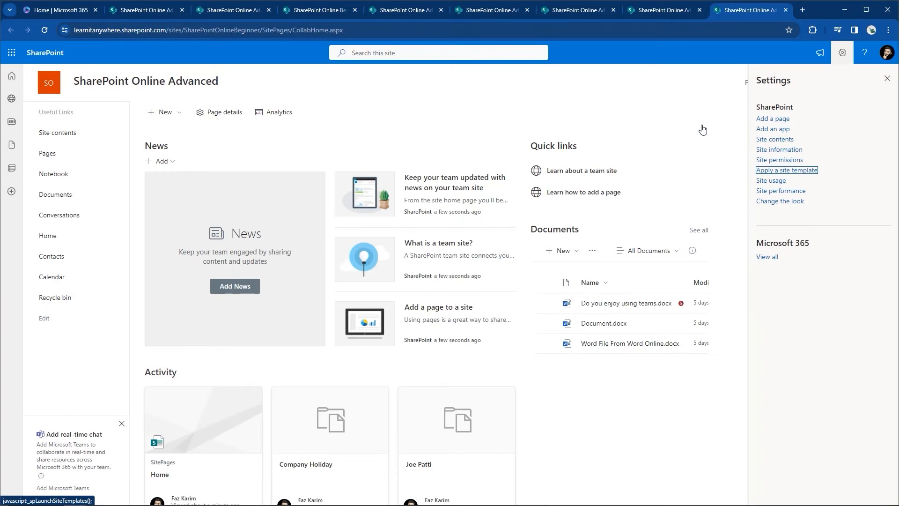
left_click(774, 140)
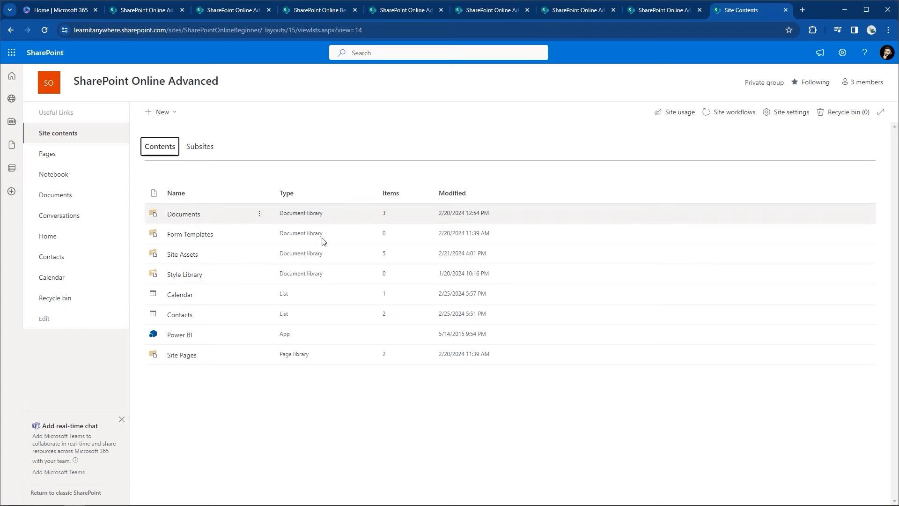
Step: Open the Site Pages library from Site contents
left_click(182, 356)
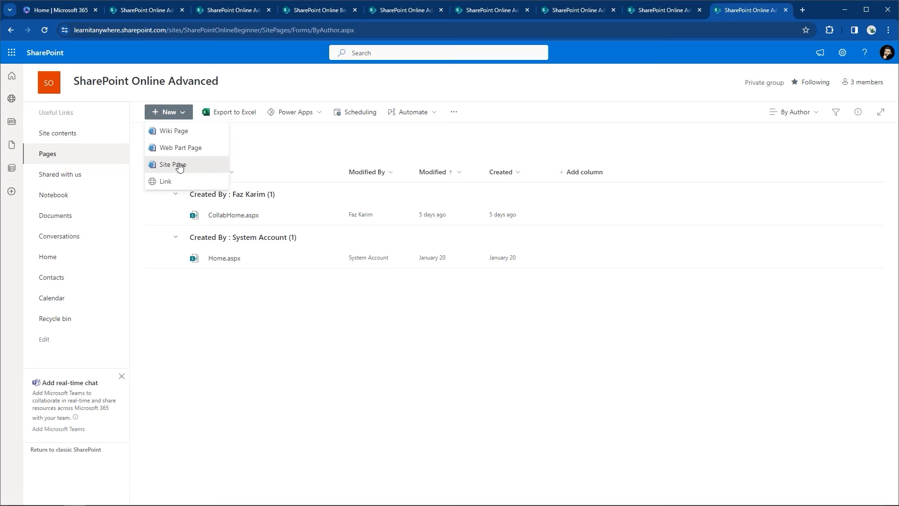
Step: Start a new site page, title it 'Custom Page - FK', and save it as a draft
left_click(179, 166)
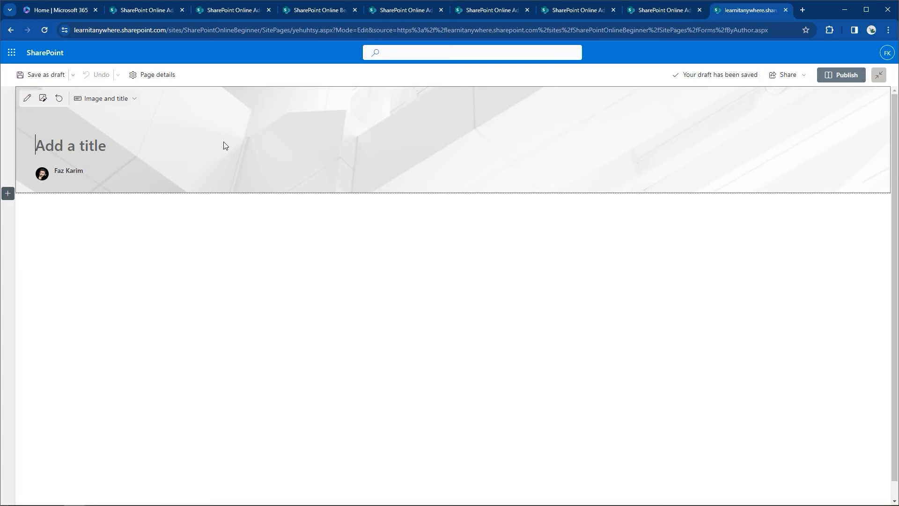
type("Custom Page - FK")
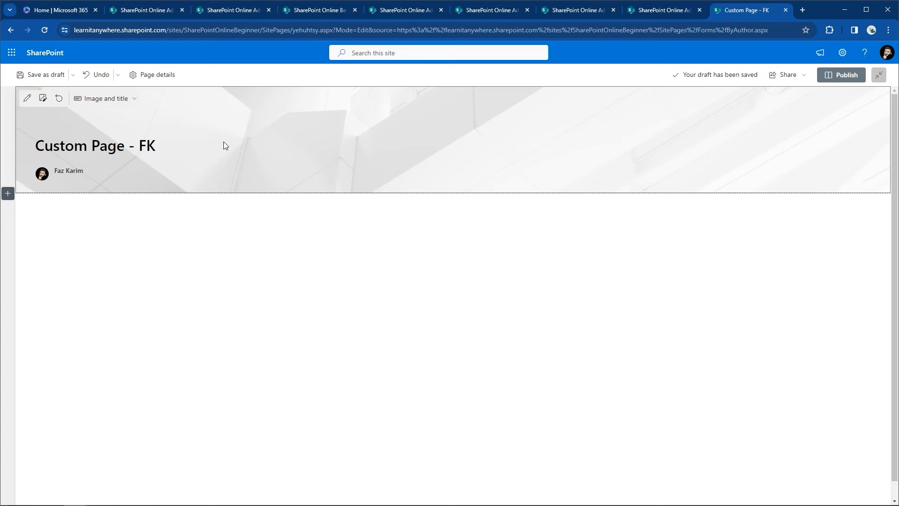
left_click(37, 75)
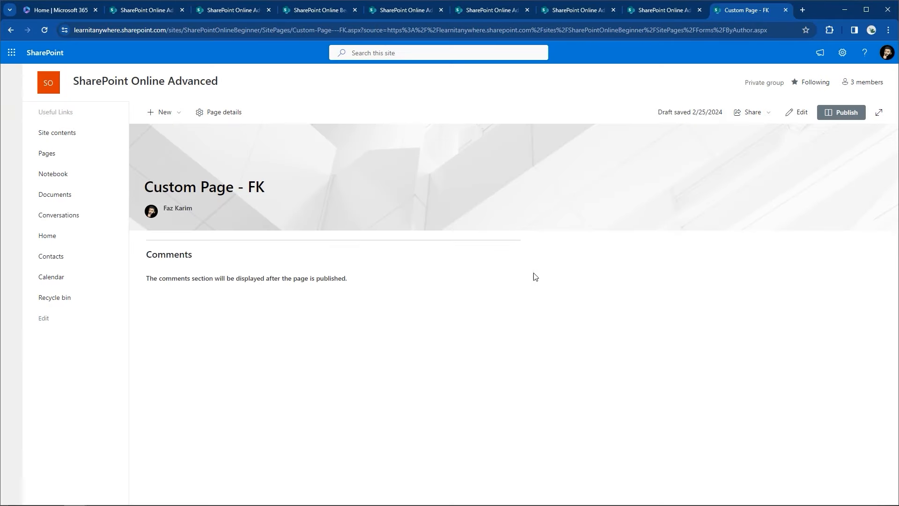
Step: In Site contents > Site Pages, confirm Custom-Page---FK.aspx is unpublished and open it
left_click(842, 54)
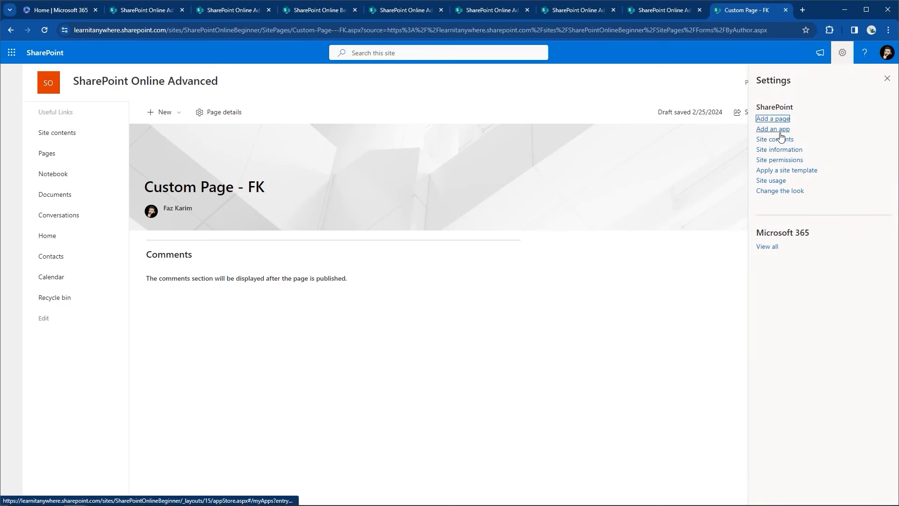
left_click(777, 139)
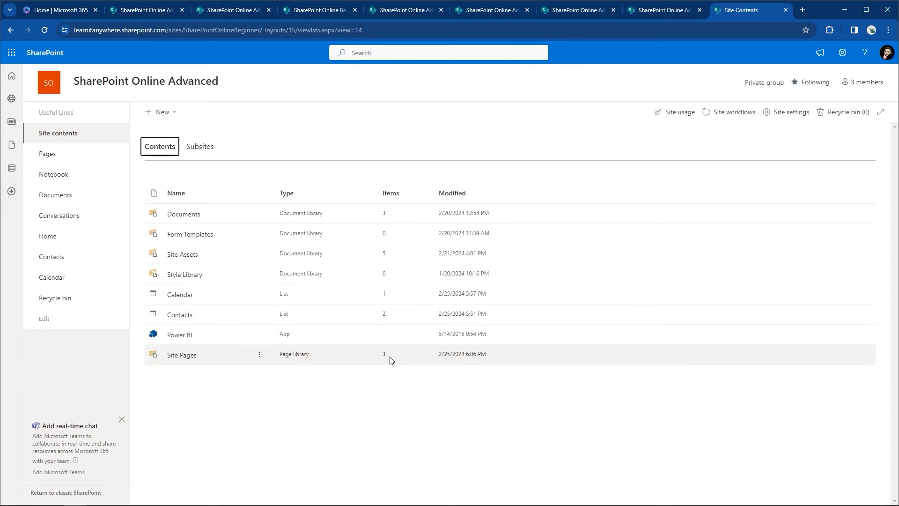
left_click(181, 355)
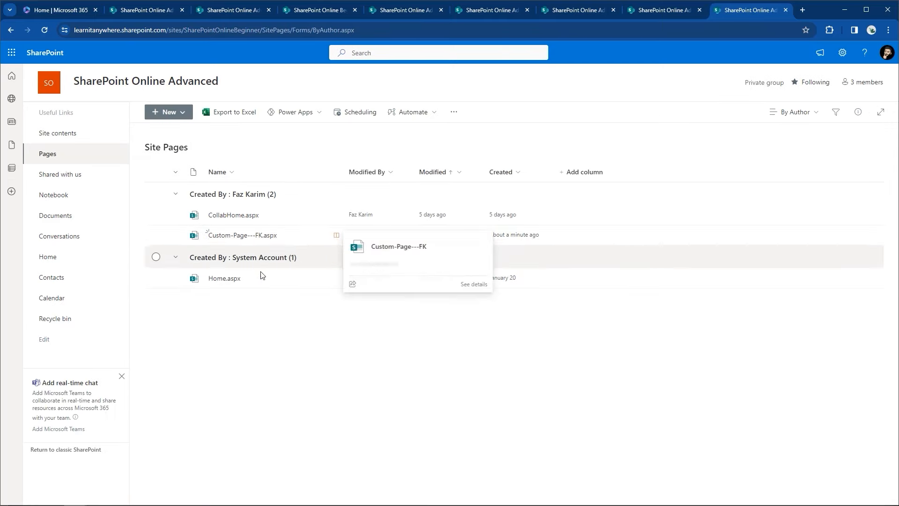
mouse_move(304, 236)
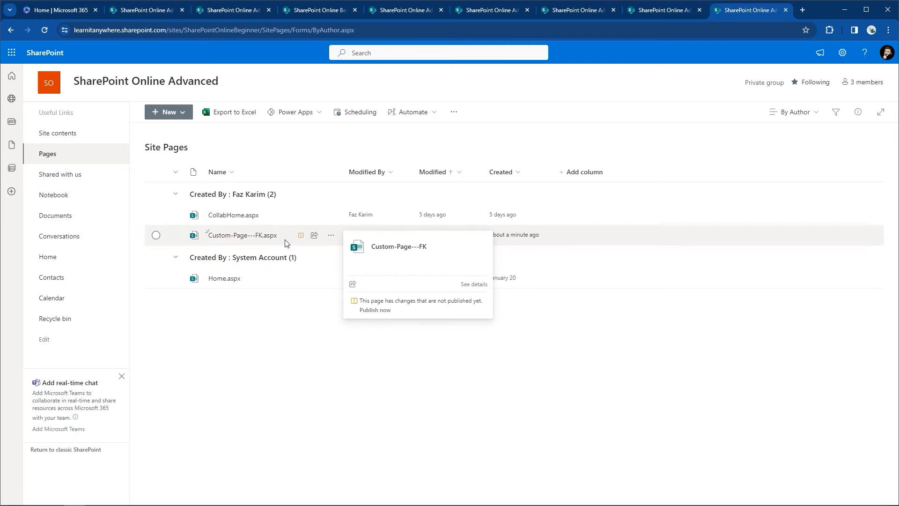
left_click(240, 239)
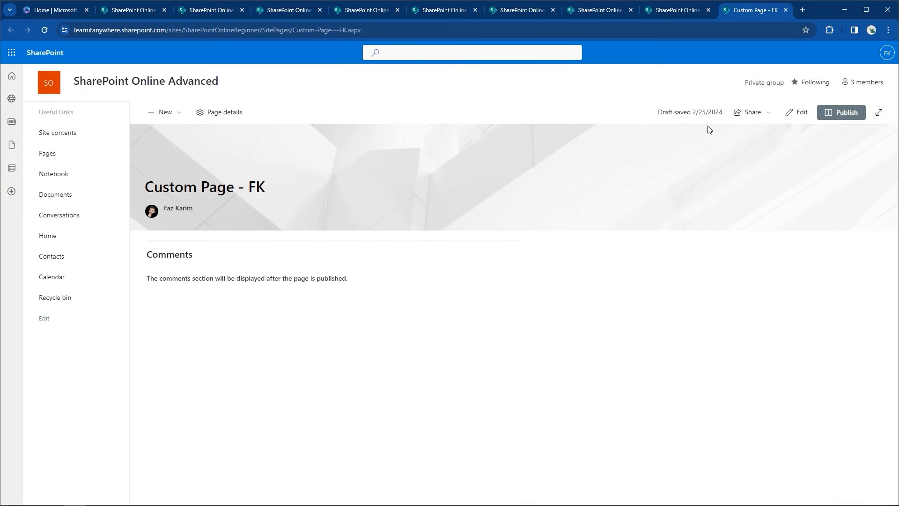
Step: In edit mode, try the Plain and Color block title area layouts
left_click(800, 115)
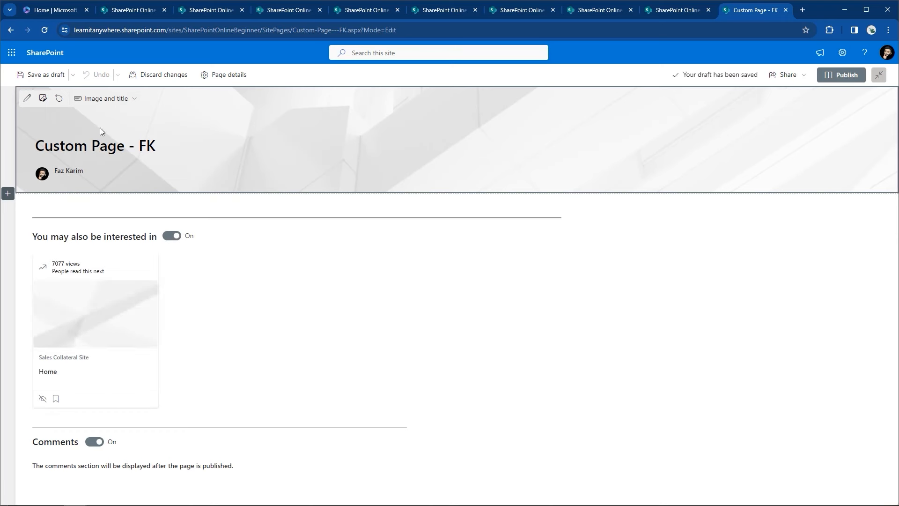
left_click(95, 148)
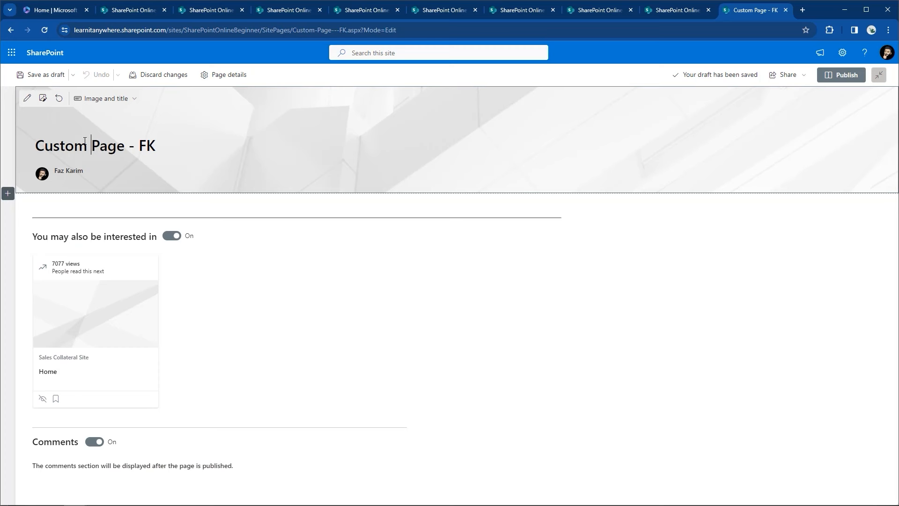
left_click(101, 102)
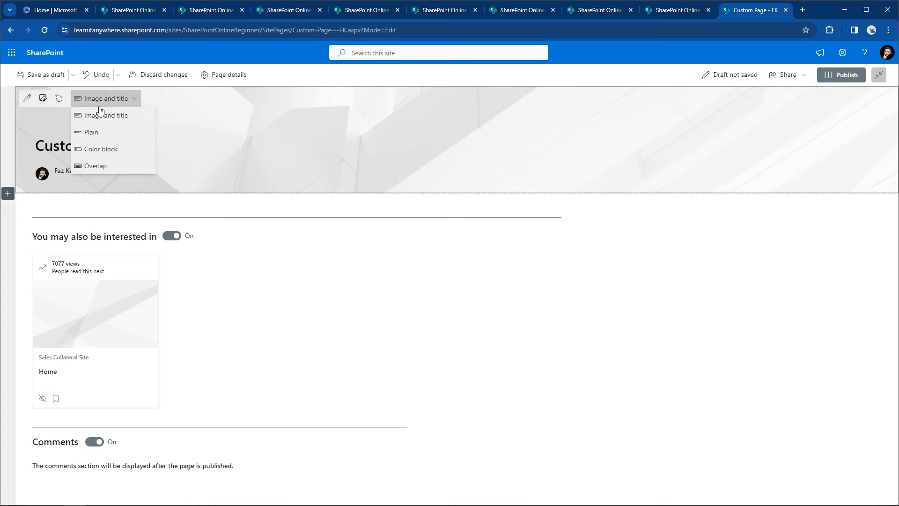
left_click(95, 132)
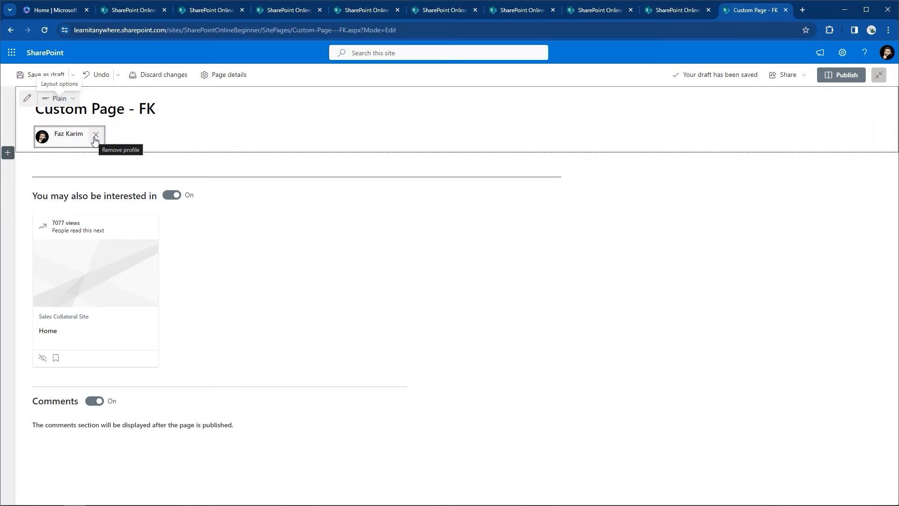
left_click(58, 98)
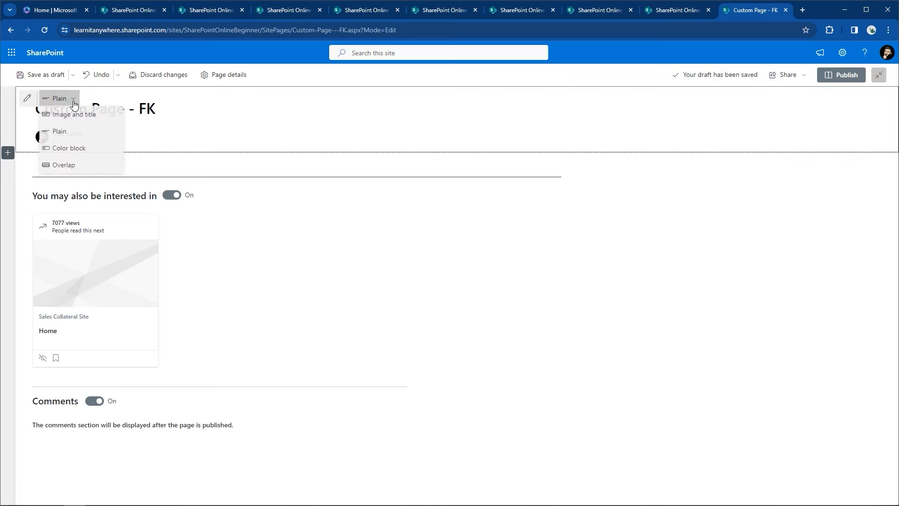
left_click(74, 150)
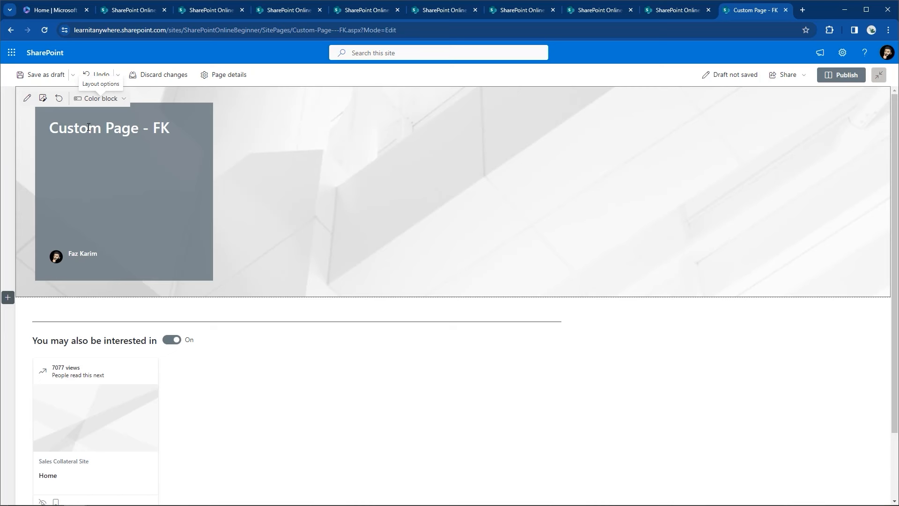
Step: Skip the header background image, try Overlap, settle on Plain, and save the draft
left_click(43, 99)
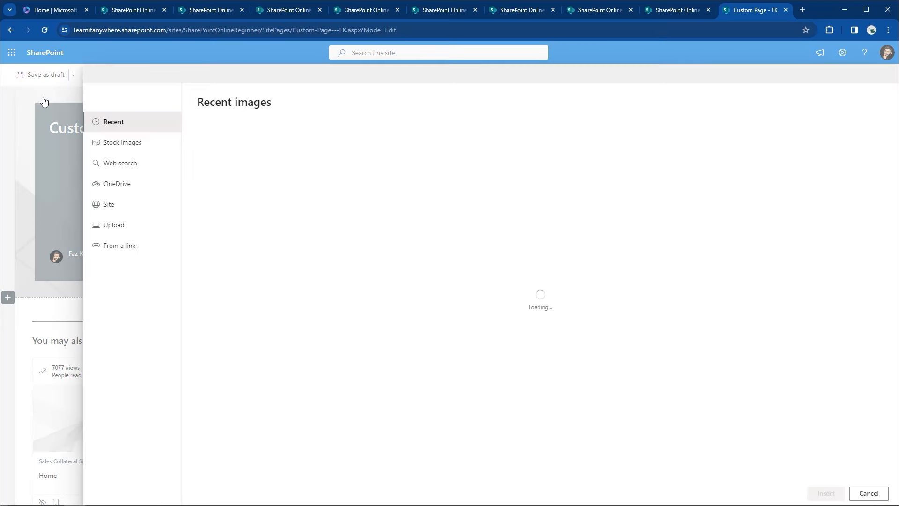
left_click(869, 493)
left_click(116, 99)
left_click(98, 166)
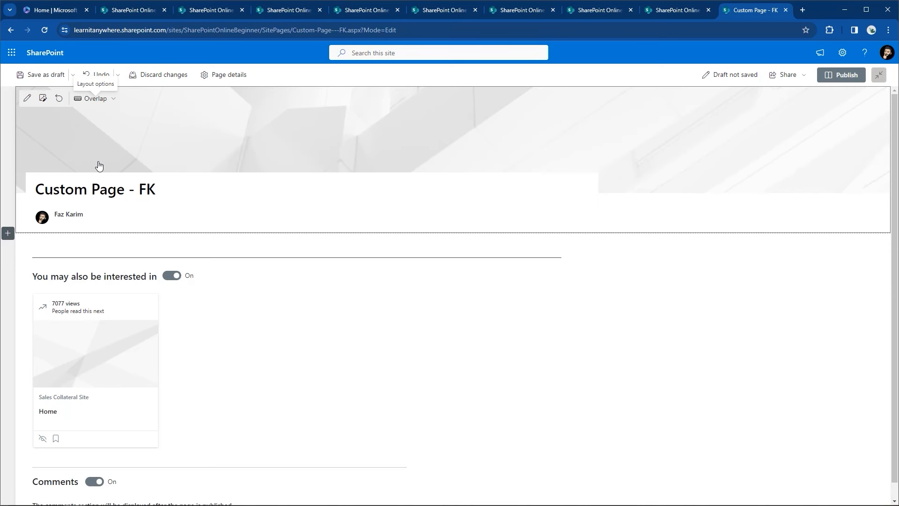
left_click(108, 98)
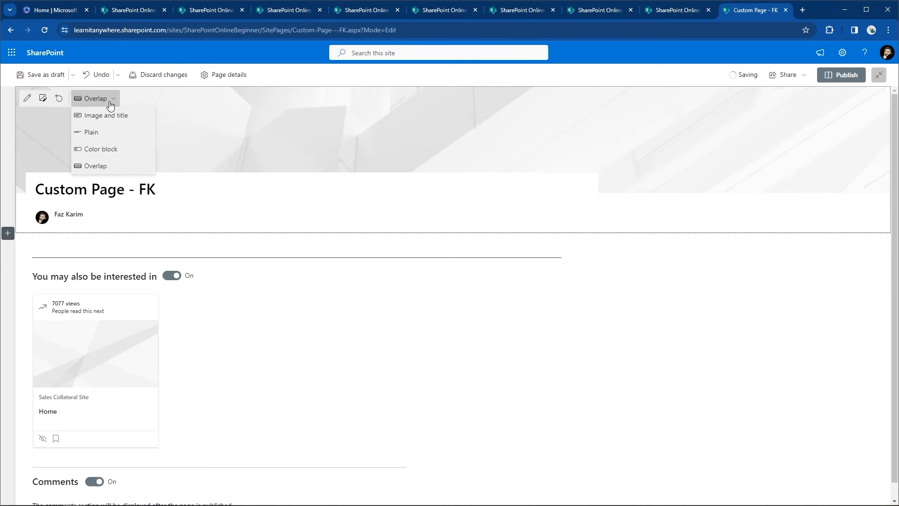
left_click(91, 133)
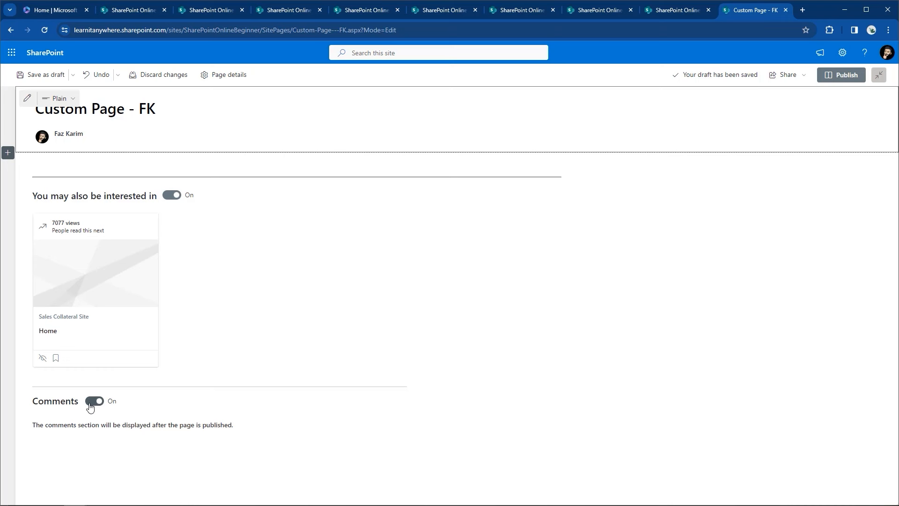
left_click(55, 76)
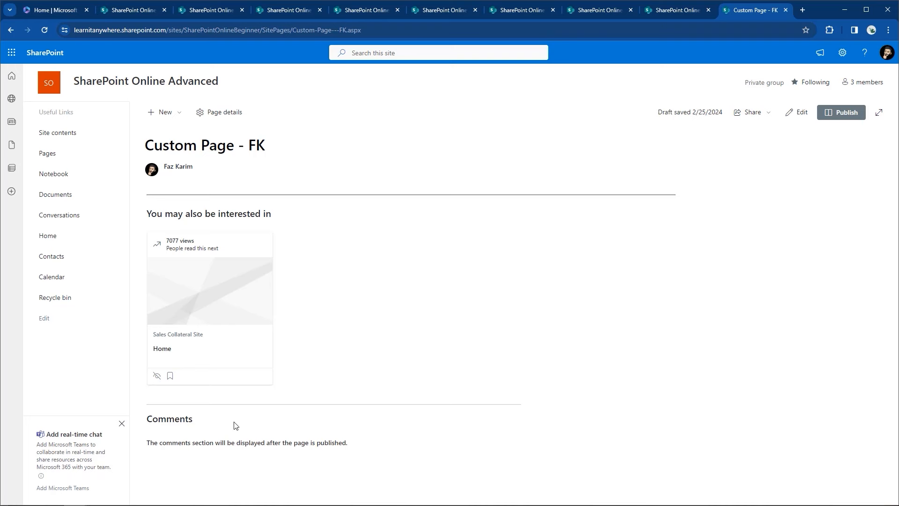
Step: Switch page comments Off, save the draft, and return to edit mode
left_click(797, 112)
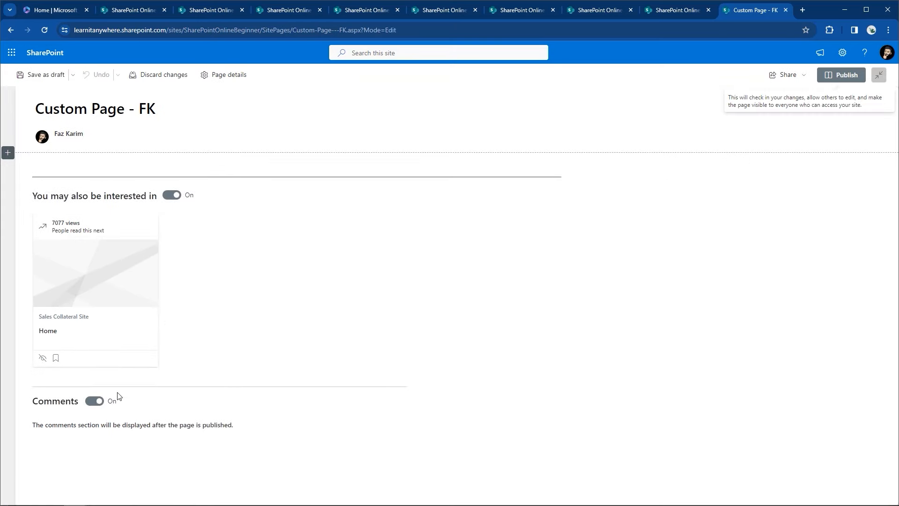
left_click(89, 402)
left_click(468, 117)
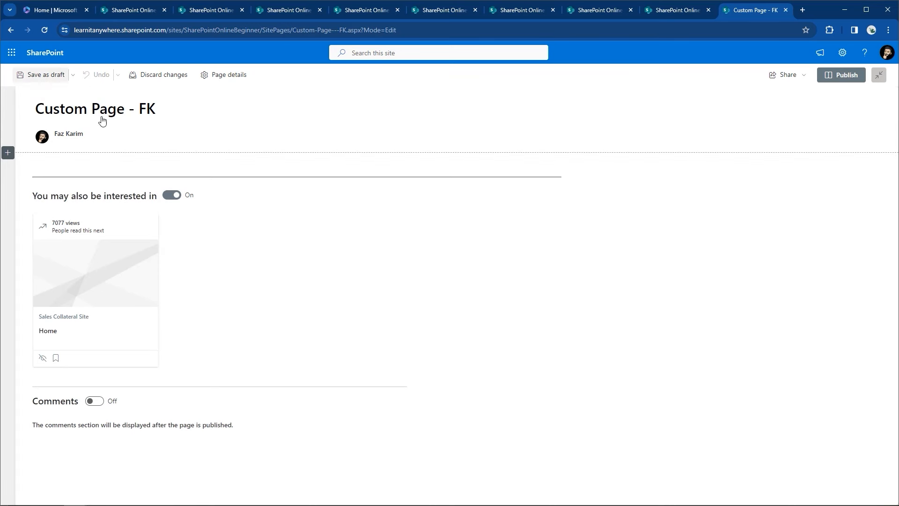
left_click(43, 75)
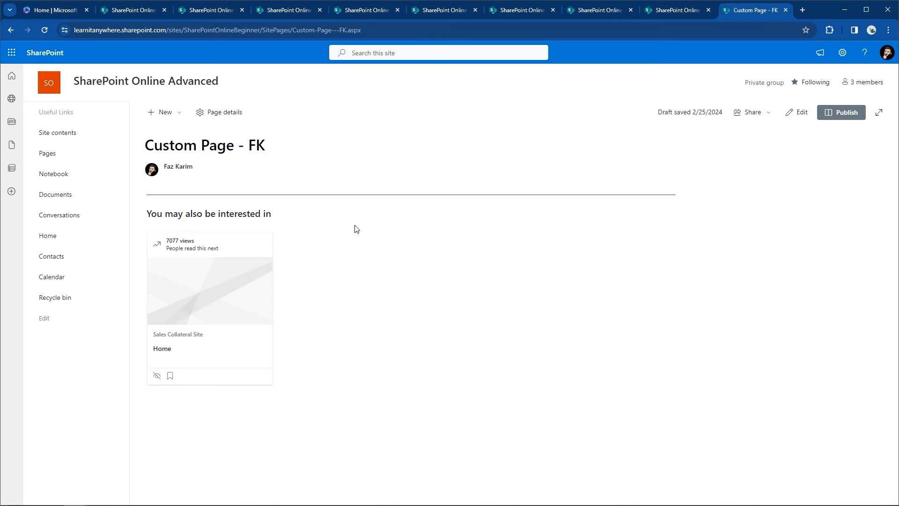
left_click(797, 112)
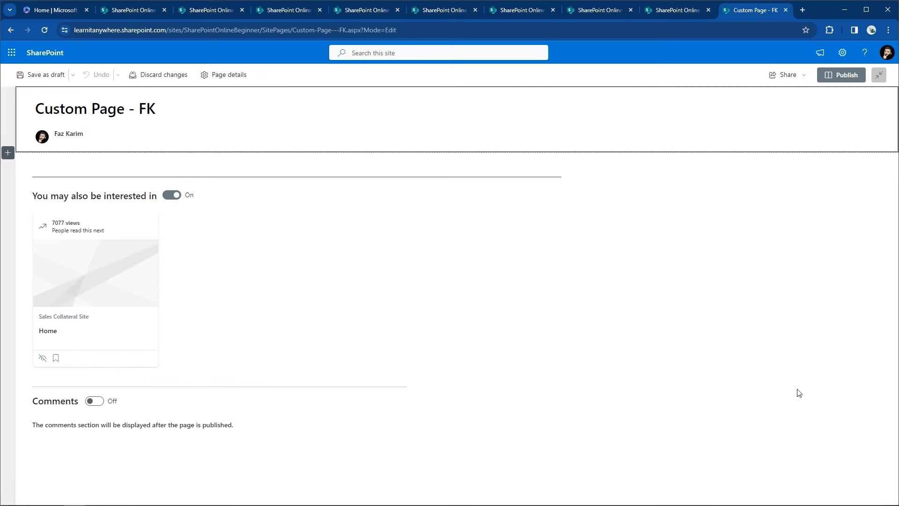
Step: Browse section templates and layouts, discard a one-column section, and insert a Two columns section at the top
left_click(8, 153)
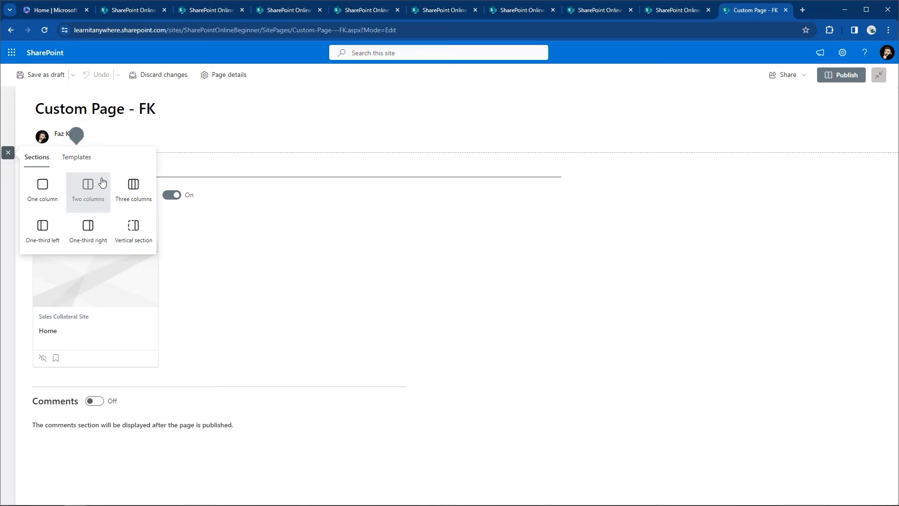
left_click(91, 164)
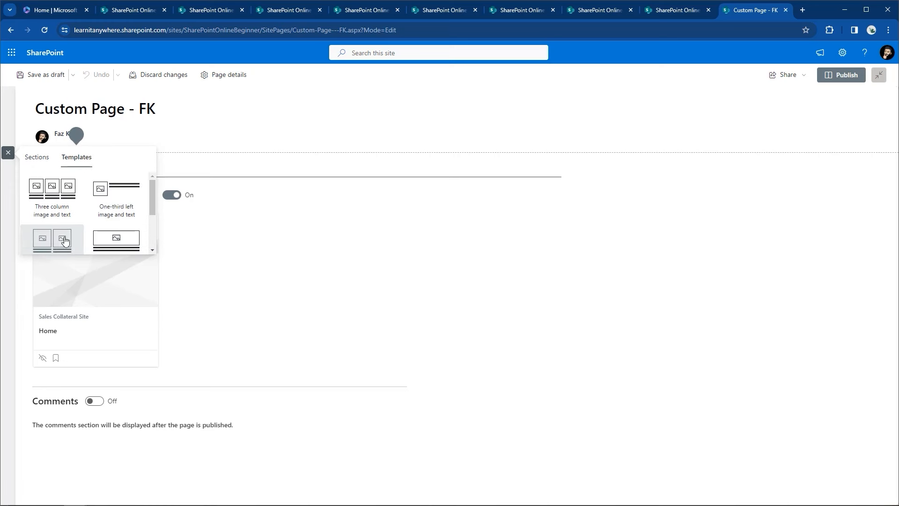
left_click(37, 163)
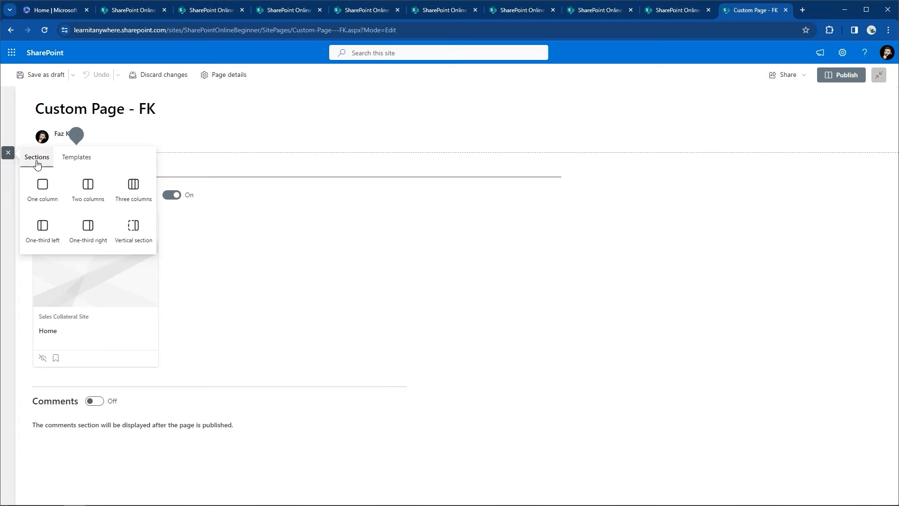
left_click(43, 192)
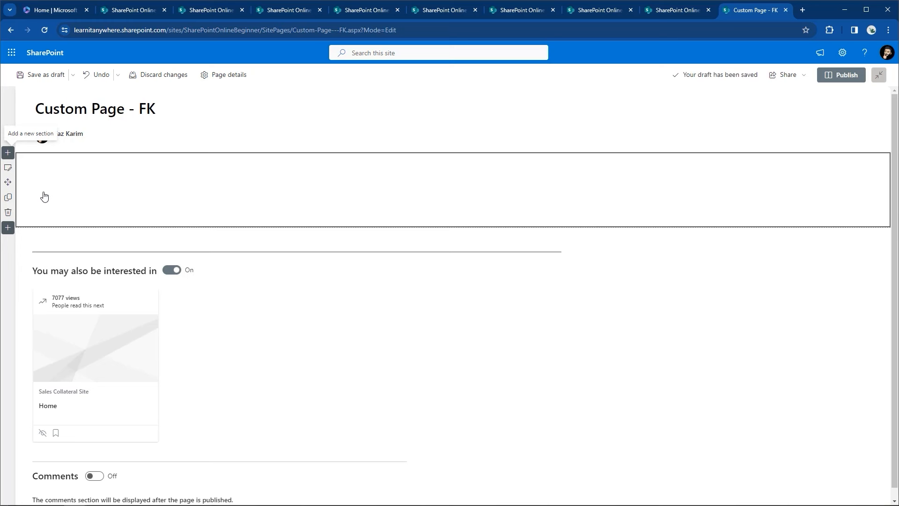
left_click(7, 216)
left_click(7, 155)
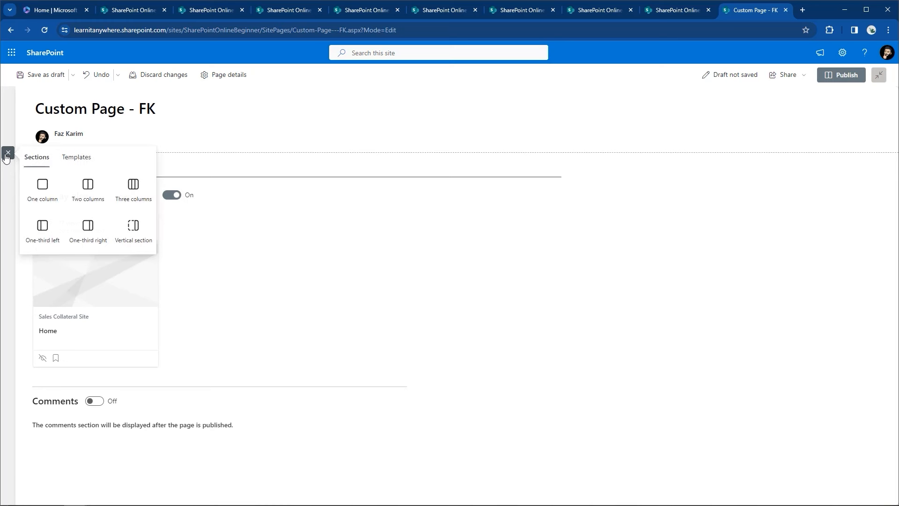
left_click(86, 190)
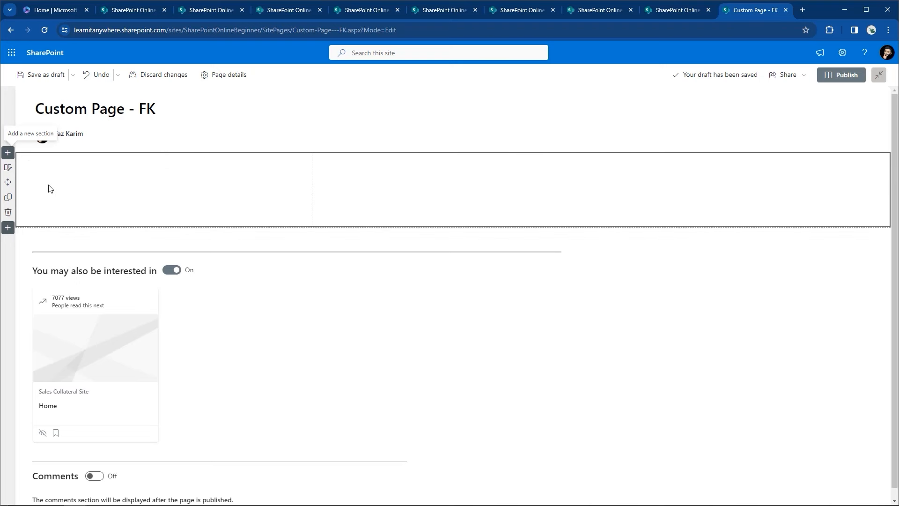
Step: Make the first section collapsible, one column, no shading, and name it 'One Column Section'
left_click(8, 168)
left_click(876, 149)
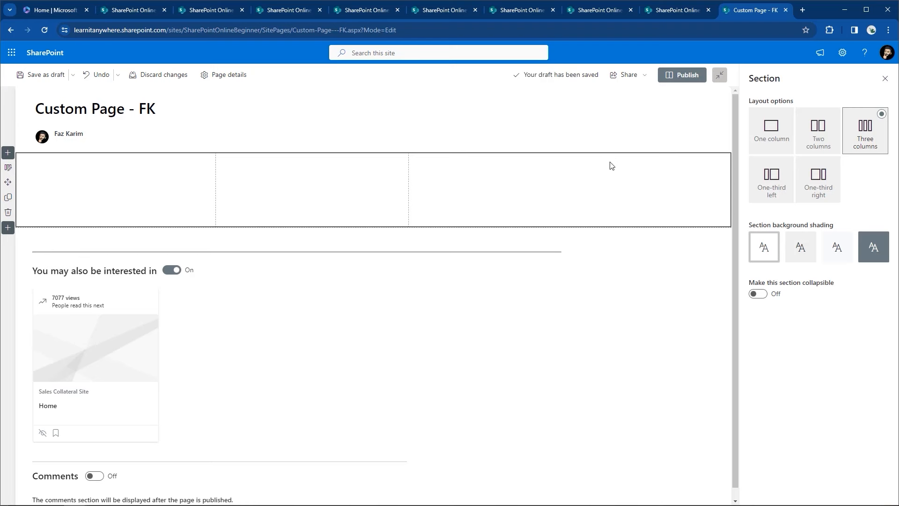
left_click(804, 254)
left_click(837, 254)
left_click(871, 258)
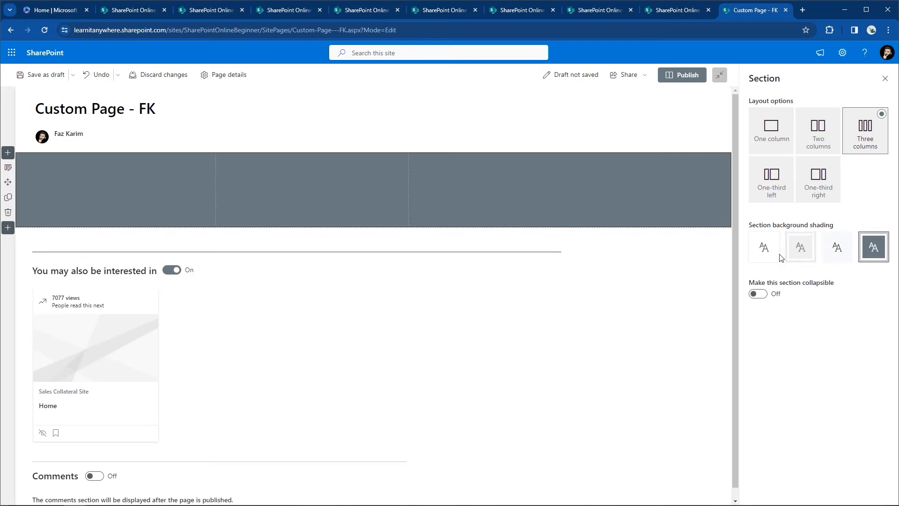
left_click(755, 257)
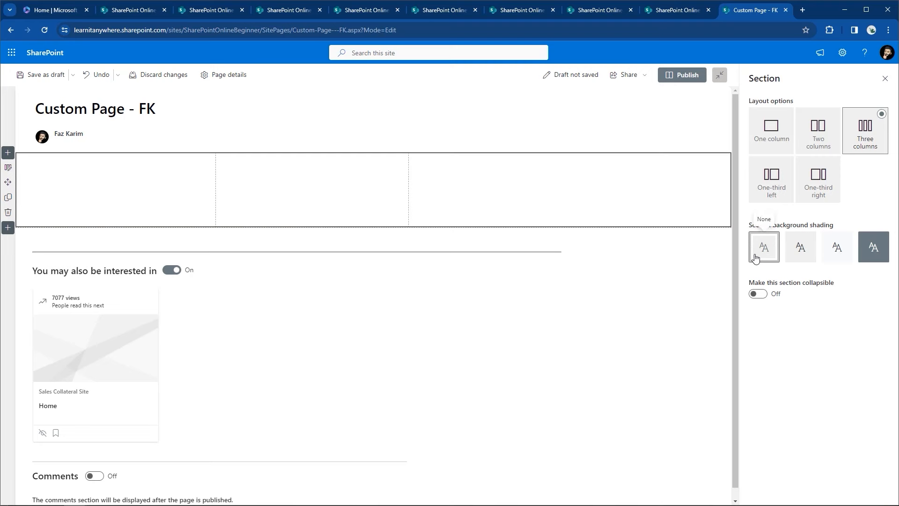
left_click(757, 294)
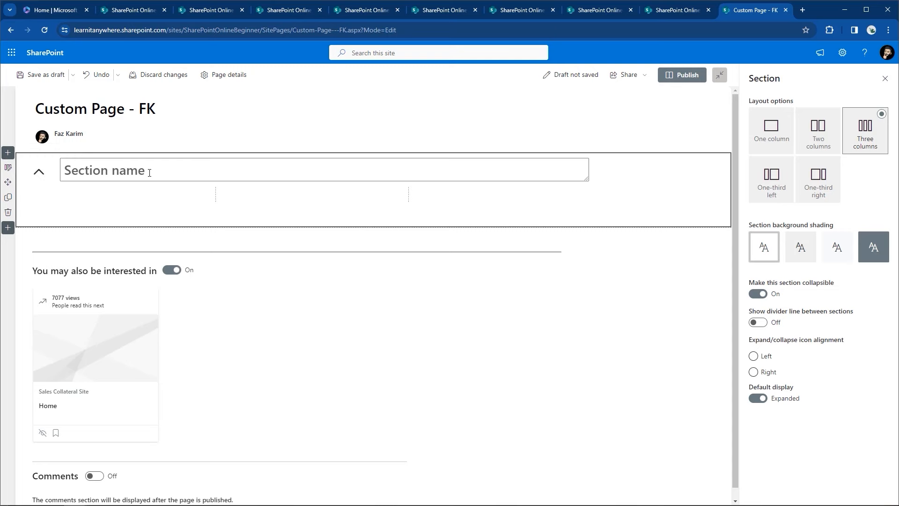
left_click(764, 140)
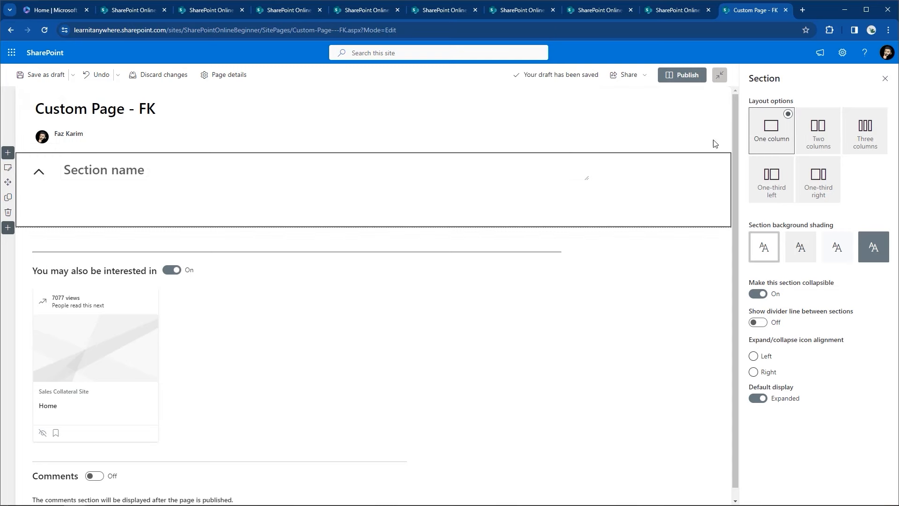
left_click(124, 170)
type("O")
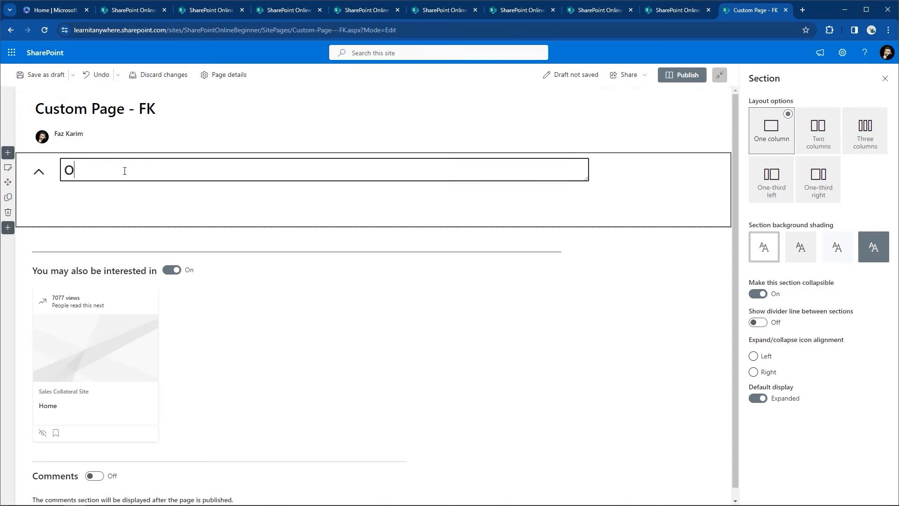
type("ne Column Section")
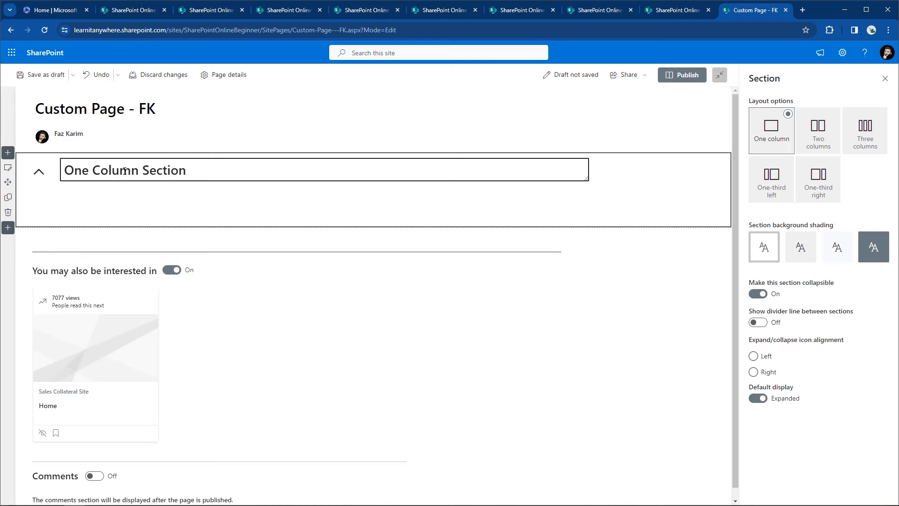
Step: Add a collapsible light-grey two-column section named 'Two Column Section'
left_click(8, 228)
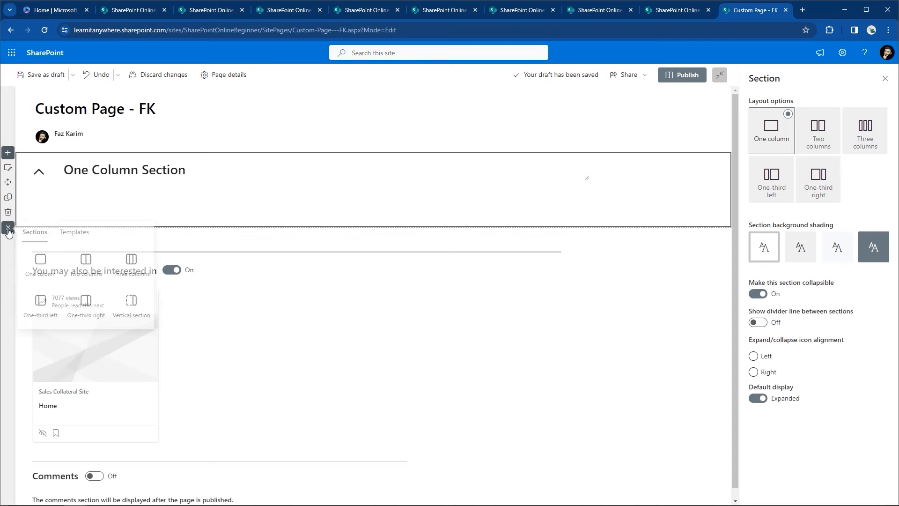
left_click(88, 265)
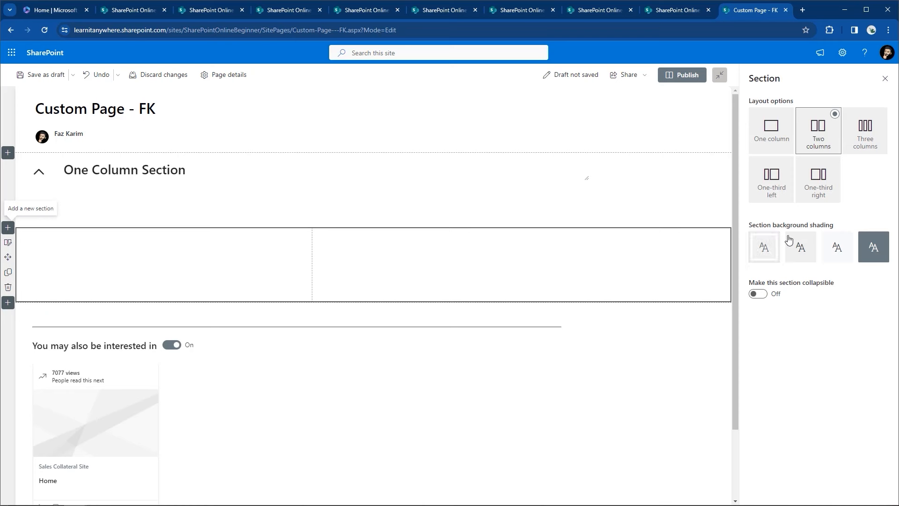
left_click(802, 241)
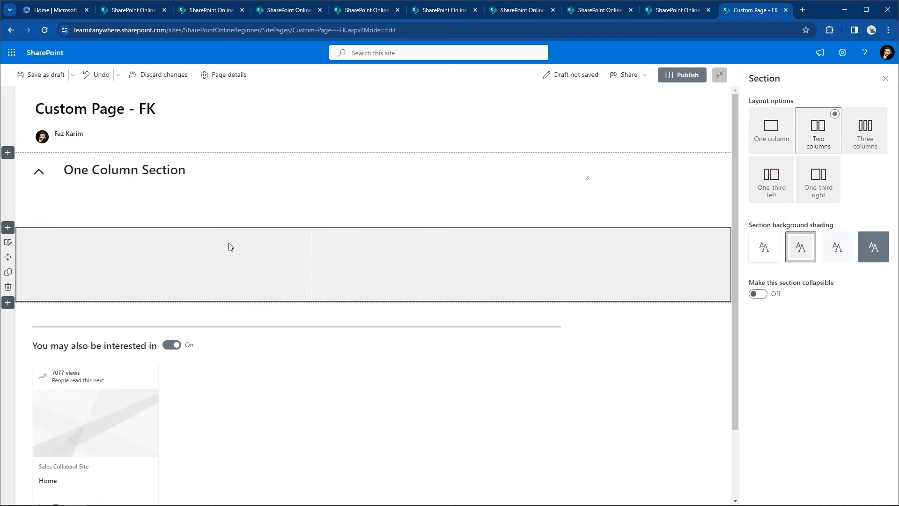
left_click(755, 298)
left_click(124, 244)
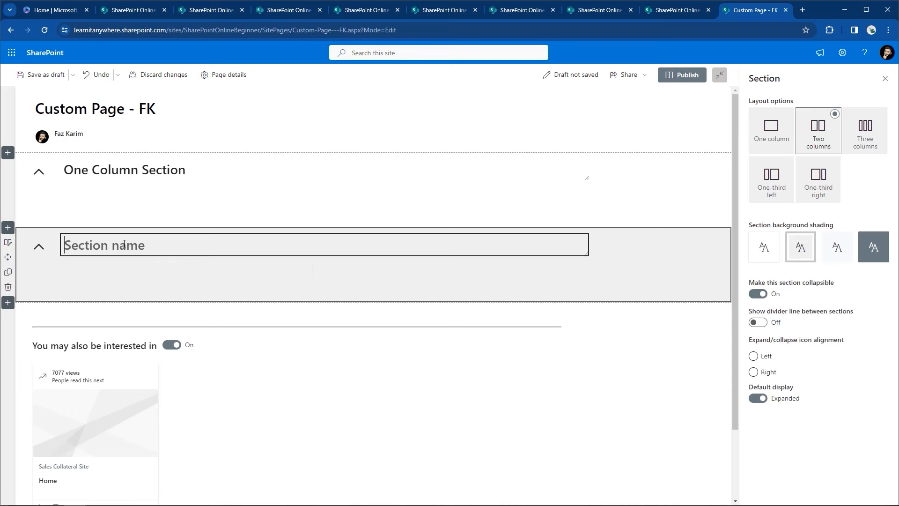
type("Two Column Section")
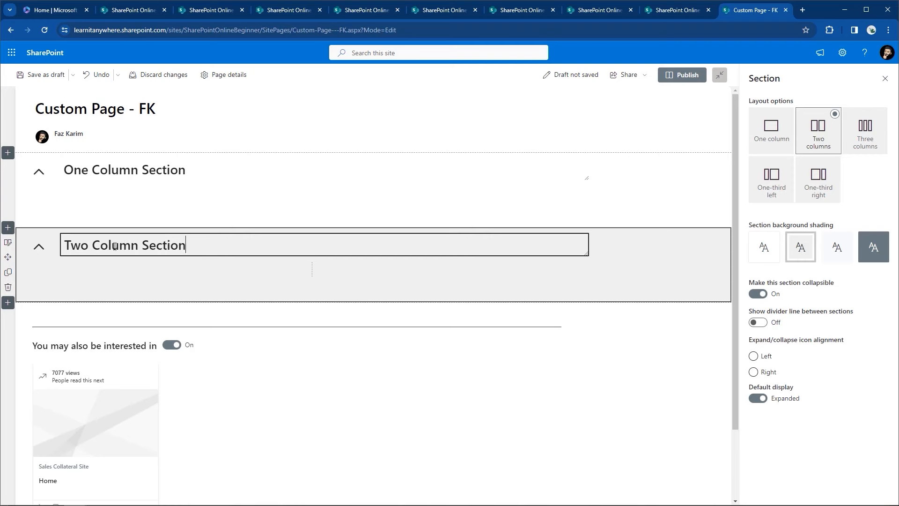
Step: Add a collapsible light-tinted three-column section named 'Three Column Section'
left_click(8, 302)
left_click(143, 334)
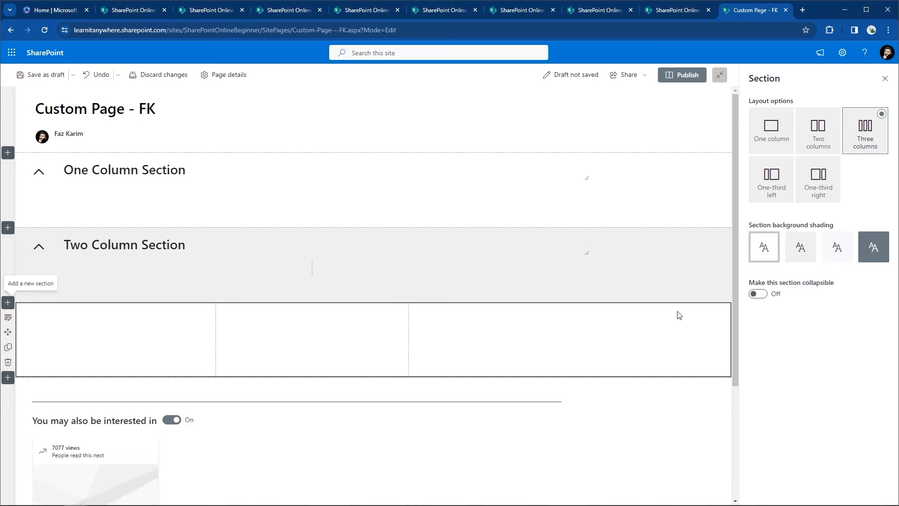
left_click(757, 294)
left_click(834, 261)
left_click(119, 318)
type("THree Co")
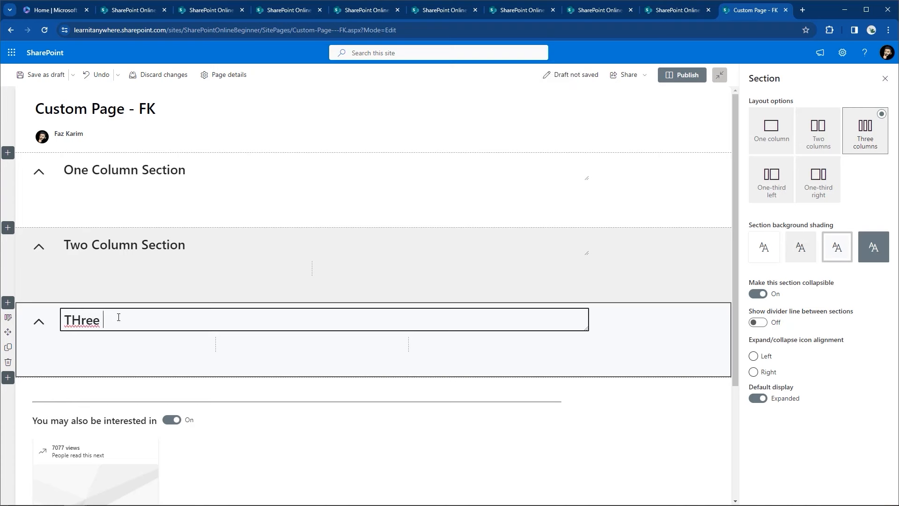
key("BackSpace")
key("BackSpace")
key("BackSpace")
key("BackSpace")
key("BackSpace")
key("BackSpace")
key("BackSpace")
type("hree Column Section")
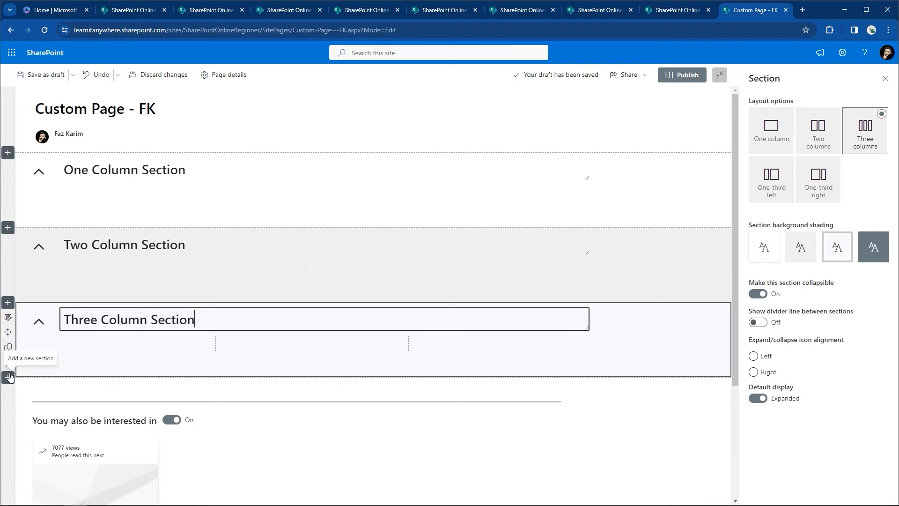
left_click_drag(7, 332, 33, 161)
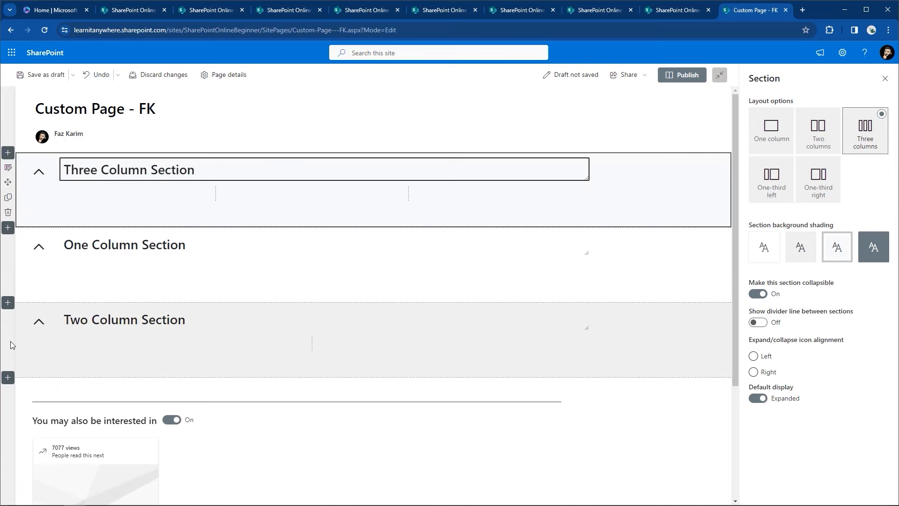
left_click(38, 344)
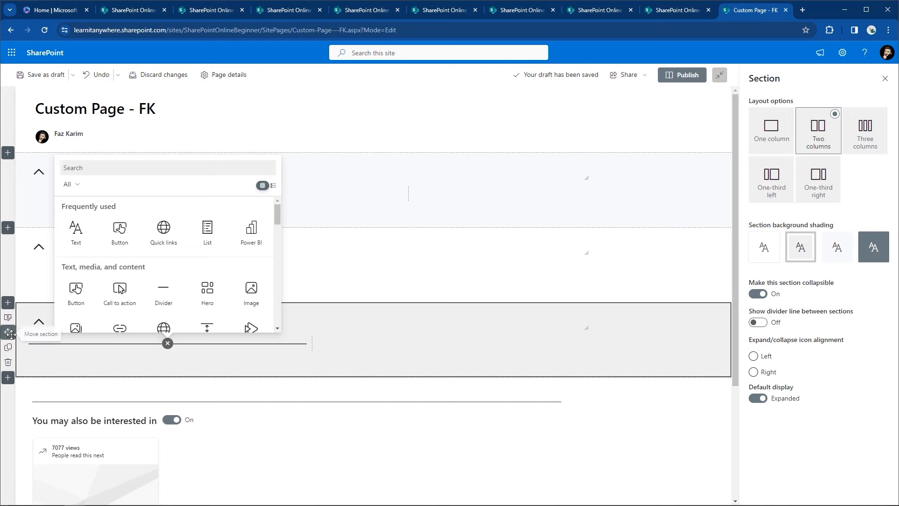
left_click_drag(11, 334, 12, 253)
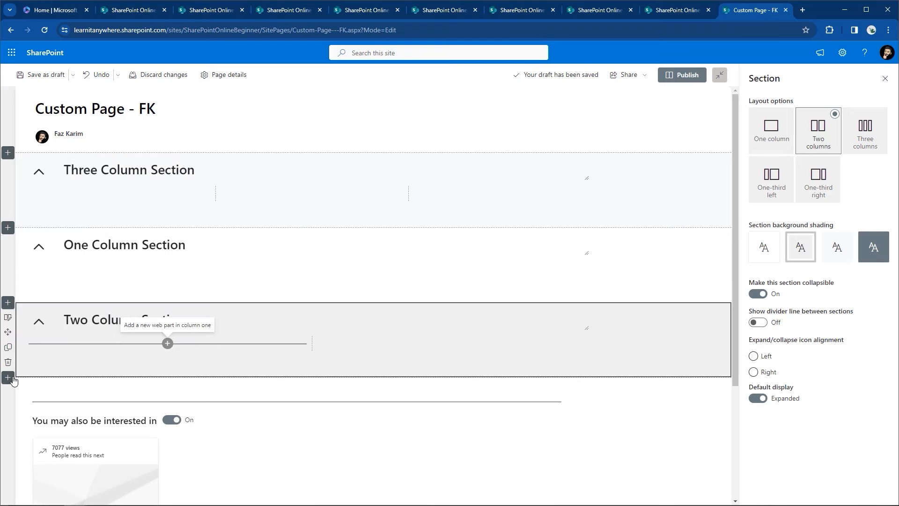
left_click_drag(8, 332, 9, 225)
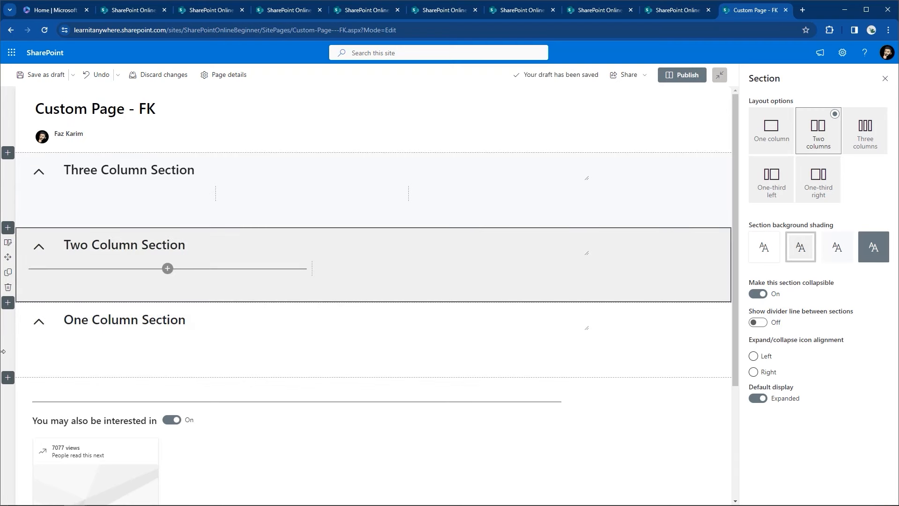
left_click(26, 346)
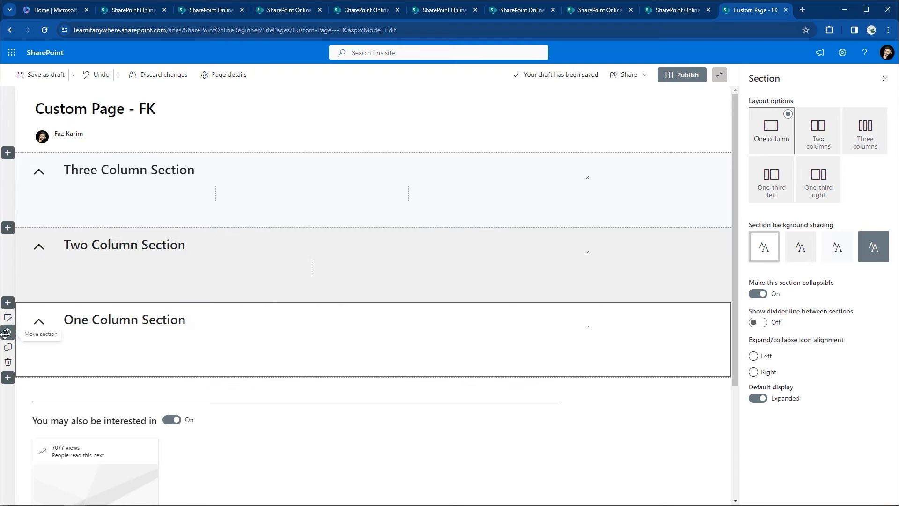
left_click_drag(11, 248, 101, 159)
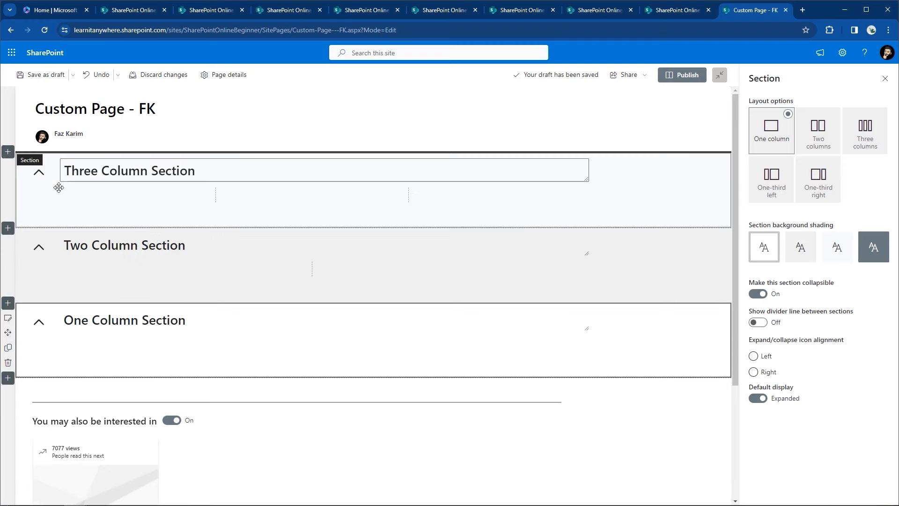
left_click_drag(8, 332, 192, 172)
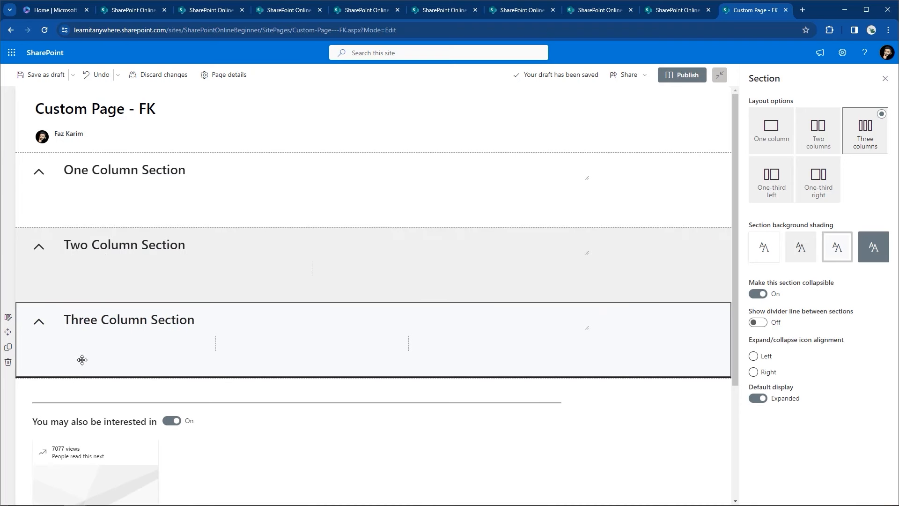
Step: Save the draft, reopen editing, and briefly check the Documents library before returning
left_click(45, 78)
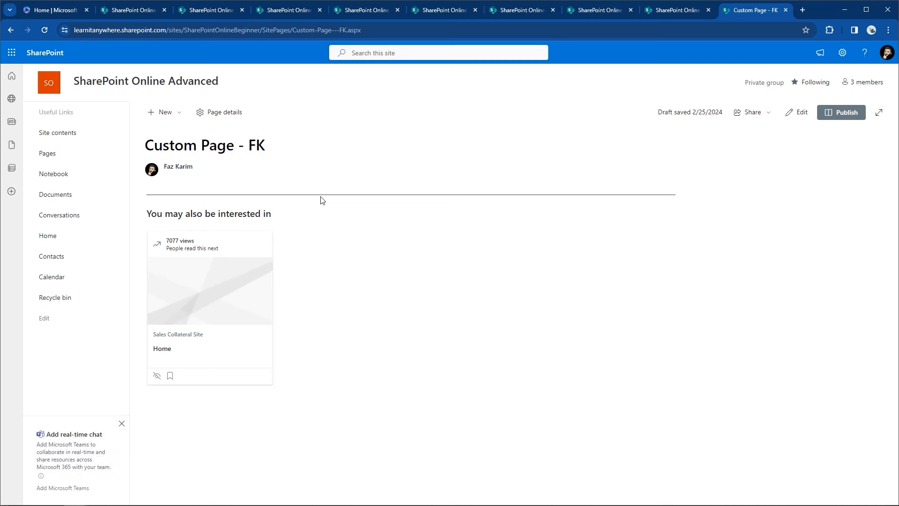
left_click(801, 113)
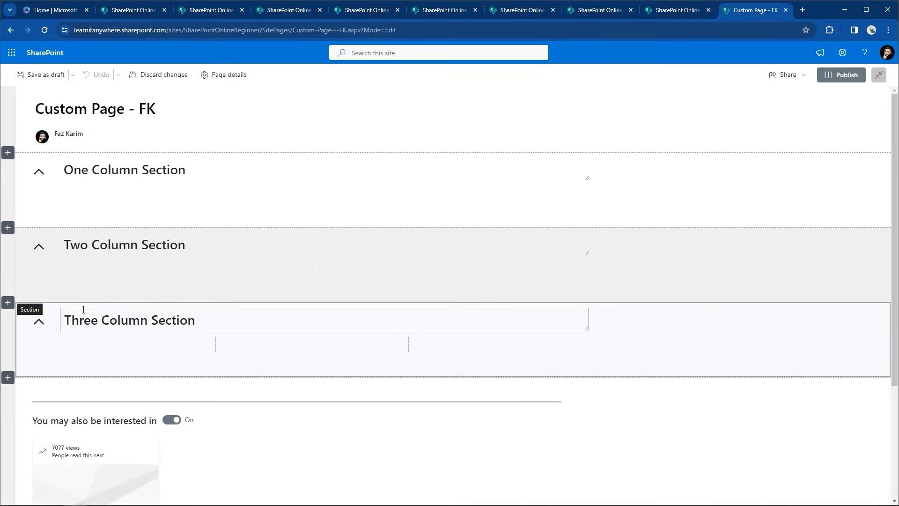
key("ctrl+2")
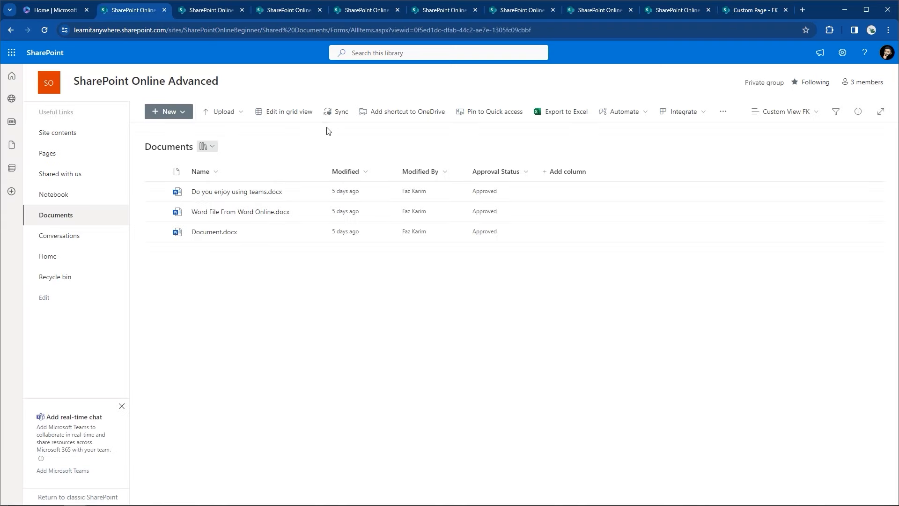
left_click(749, 10)
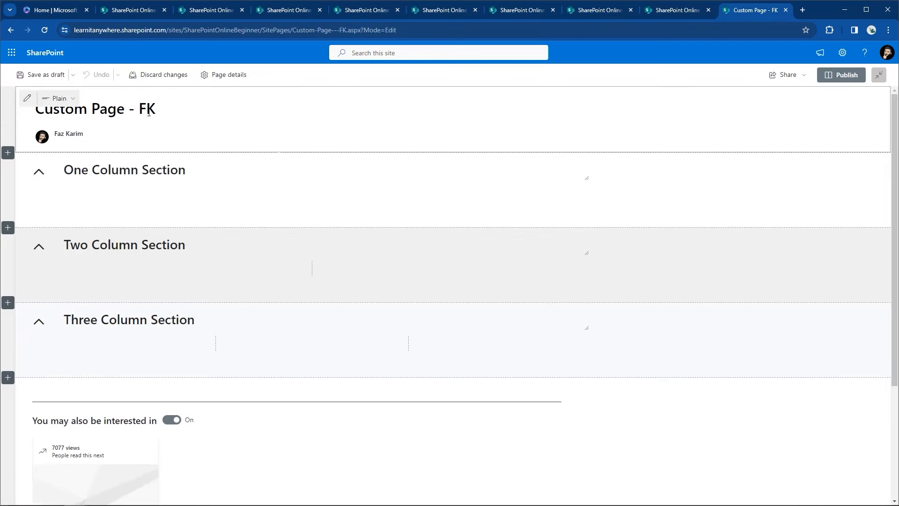
Step: Review the title layout choices without changing them and save the page as a draft
left_click(70, 99)
left_click(70, 104)
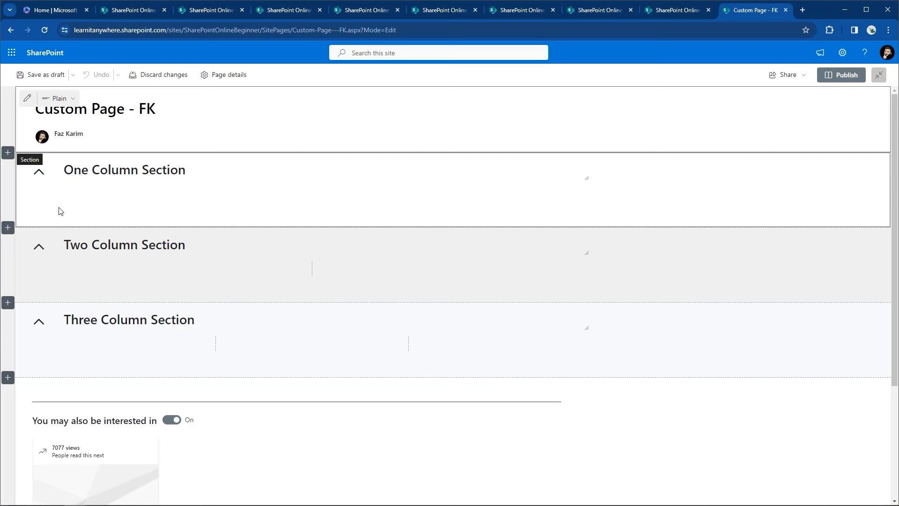
mouse_move(318, 200)
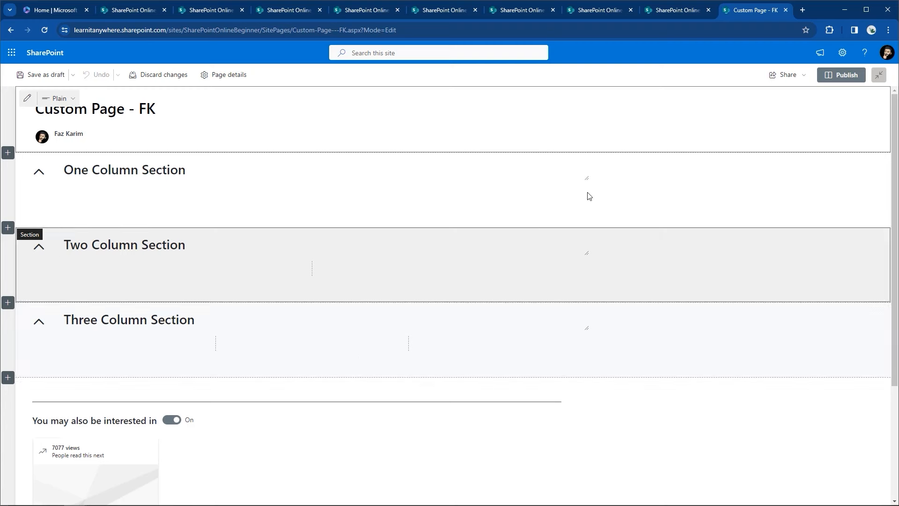
left_click(56, 84)
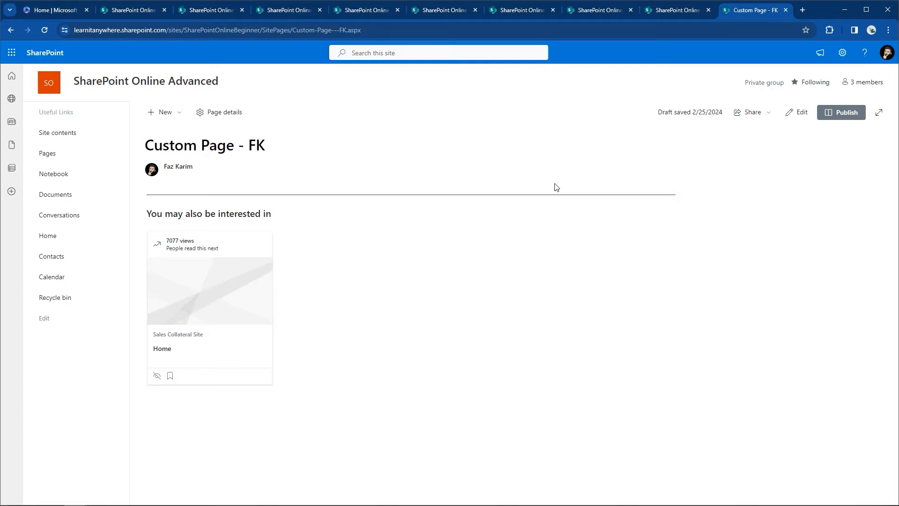
Step: Return Custom Page - FK to edit mode using the Edit button
left_click(794, 112)
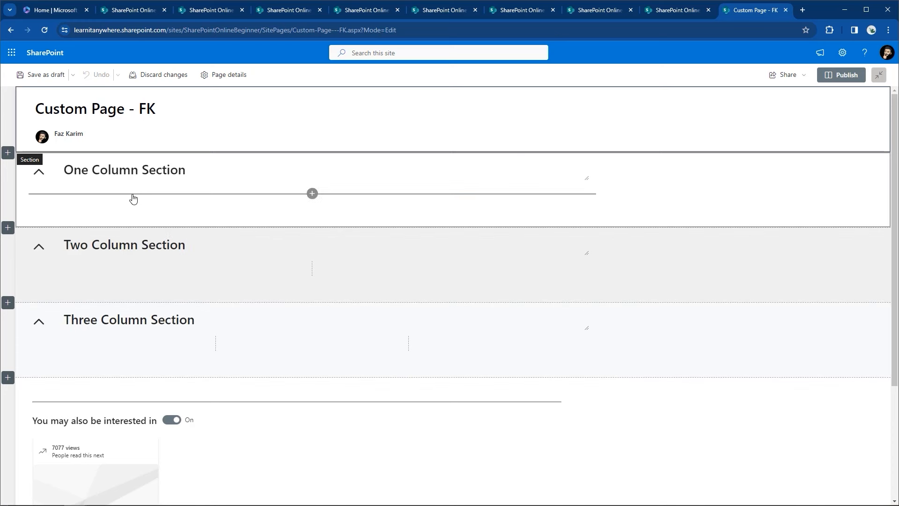
Step: Insert a text web part reading 'This webpart allows me to use text editing tools in a textbox'
left_click(312, 193)
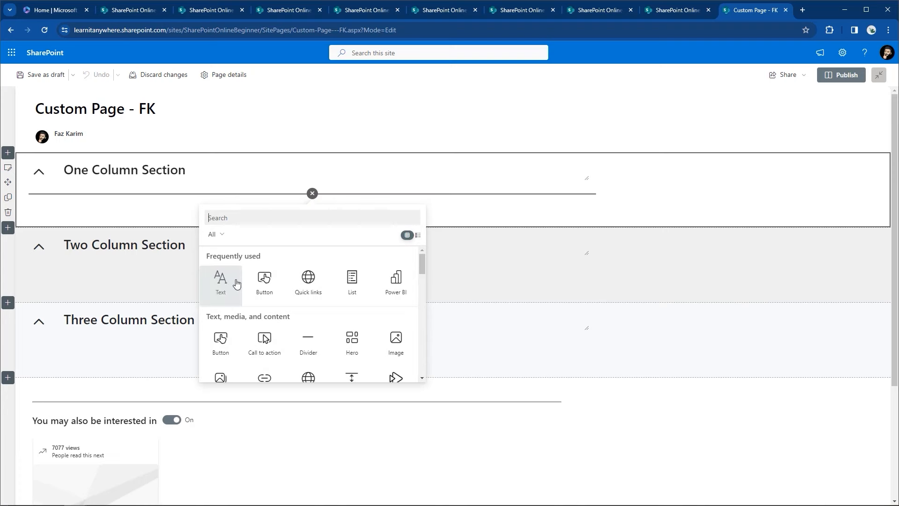
left_click(221, 281)
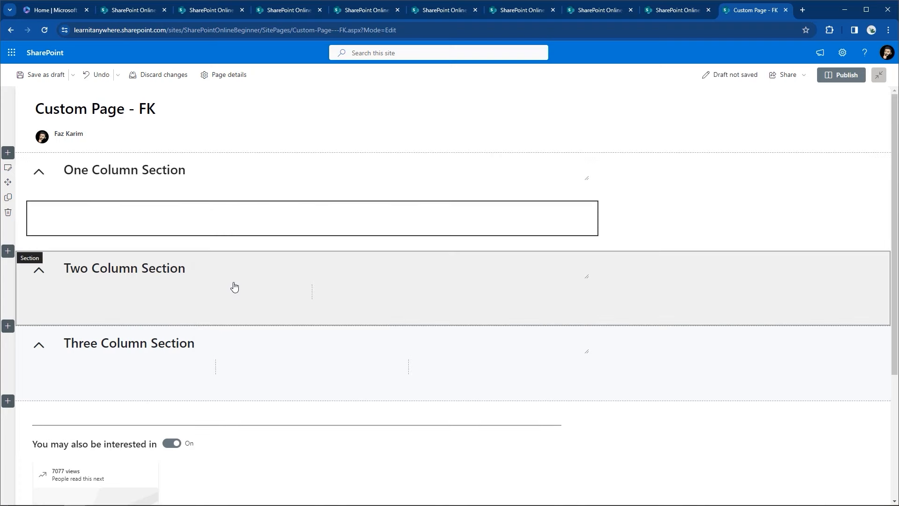
type("THis")
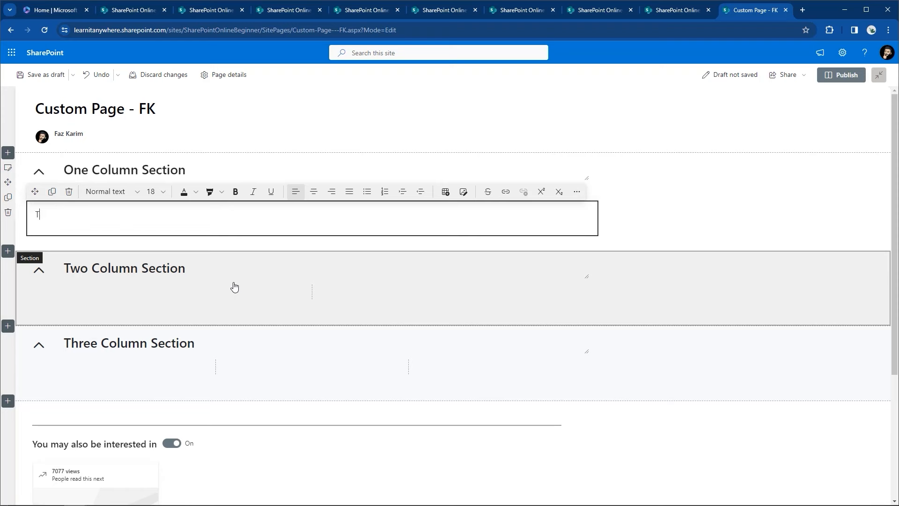
key("BackSpace")
key("BackSpace")
key("BackSpace")
type("his webpart allows me to usre ")
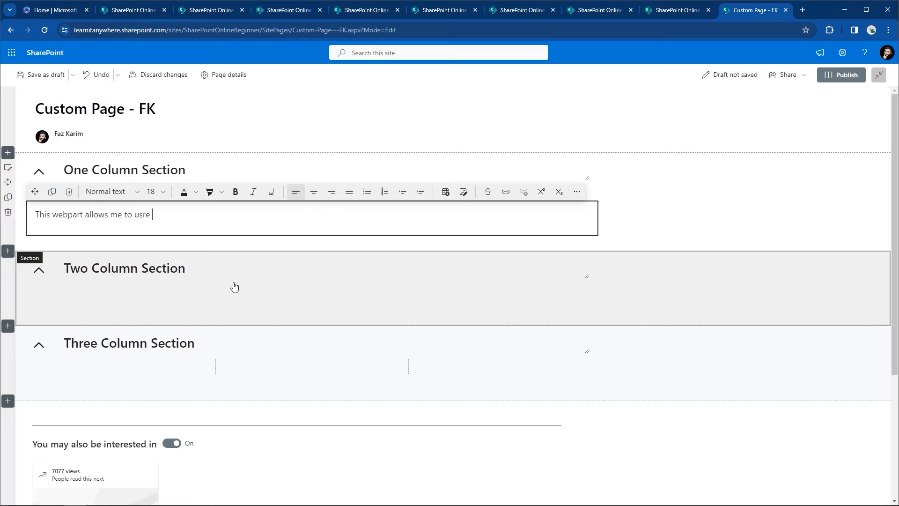
type("e text editing tools in a textb")
key("BackSpace")
key("BackSpace")
type("t")
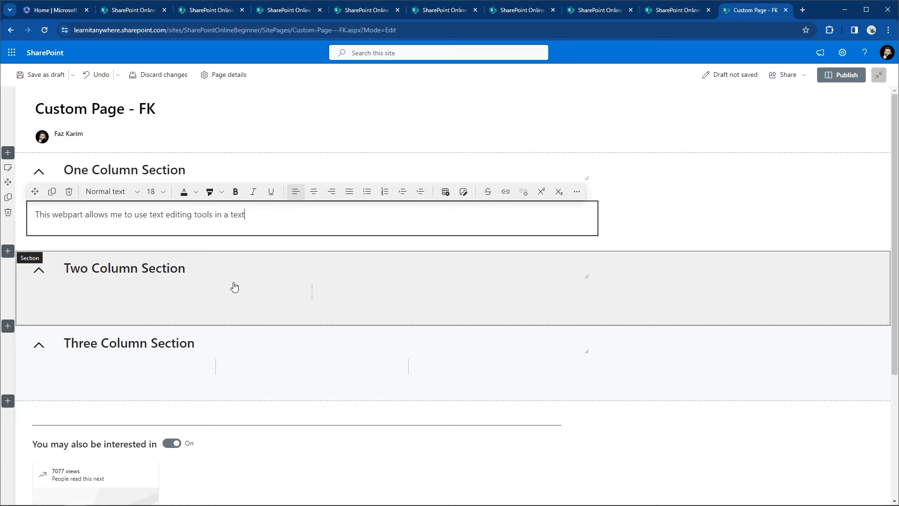
type("bi")
type("ox.")
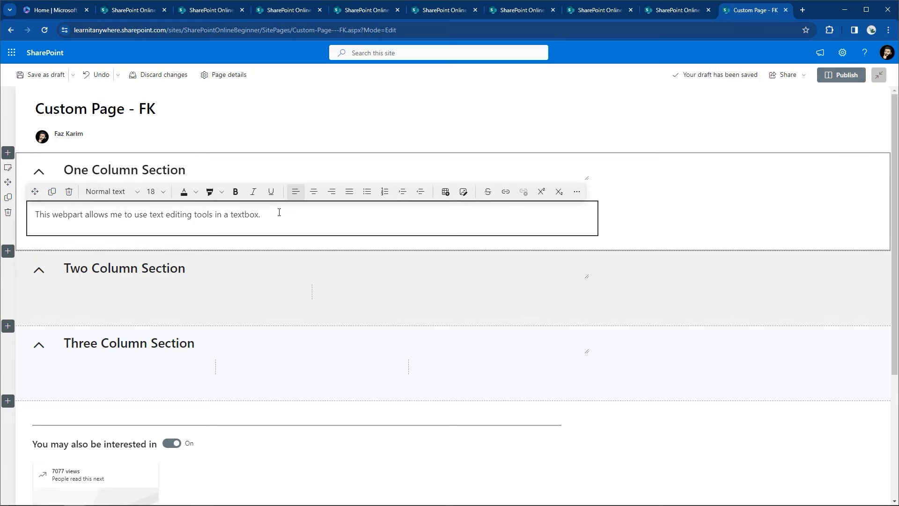
mouse_move(274, 244)
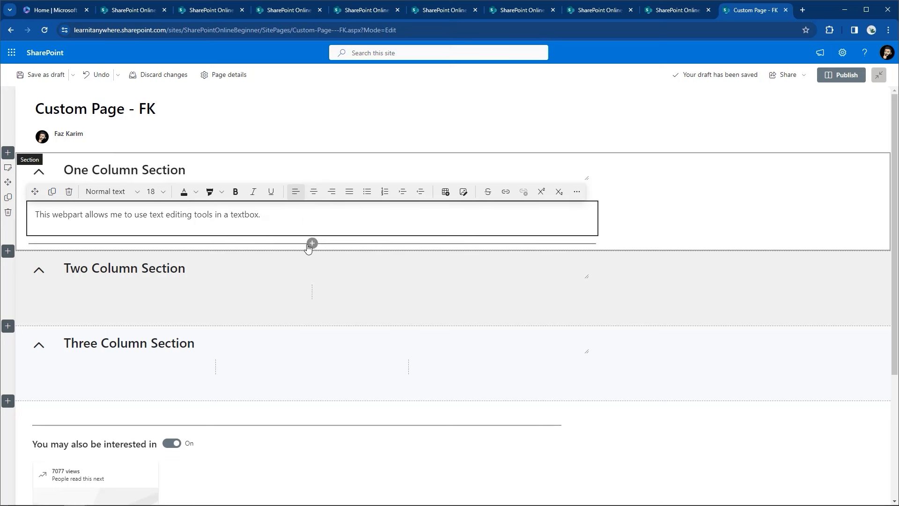
Step: Insert a Quick links web part below the text web part
left_click(313, 243)
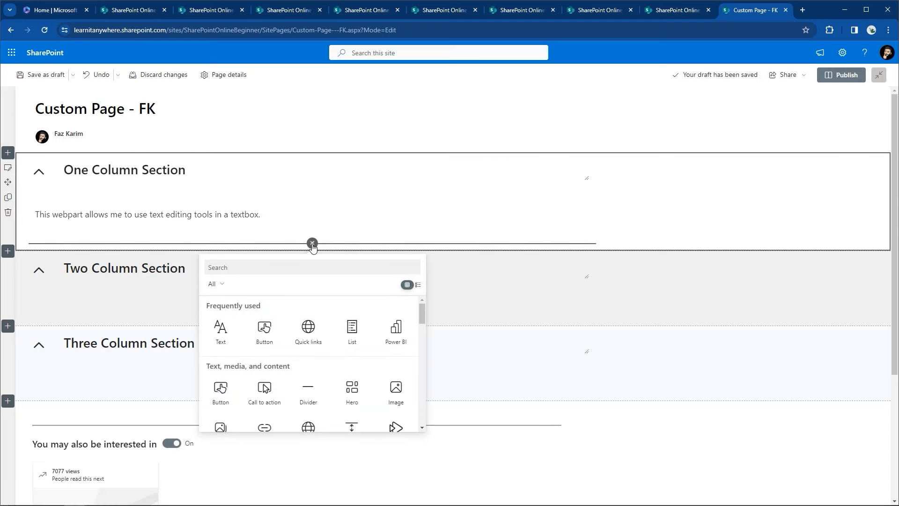
scroll(313, 246, "down", 1)
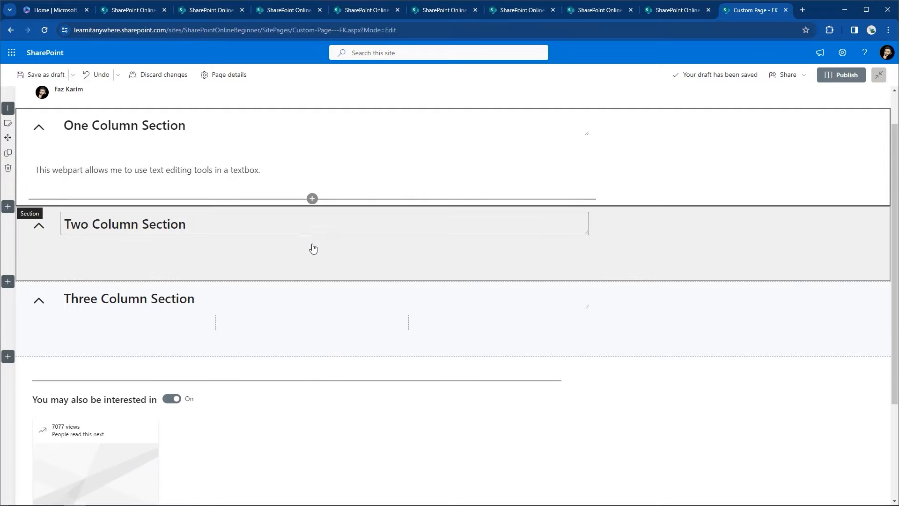
left_click(312, 197)
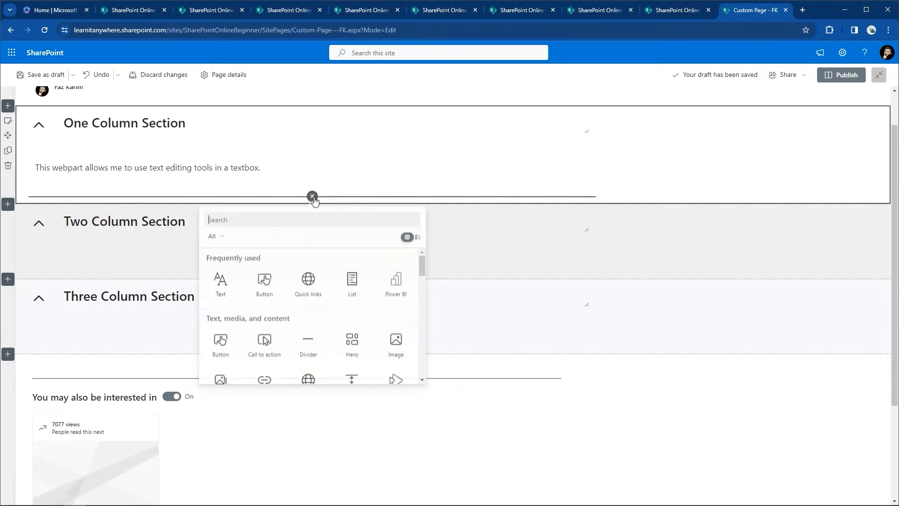
left_click(308, 295)
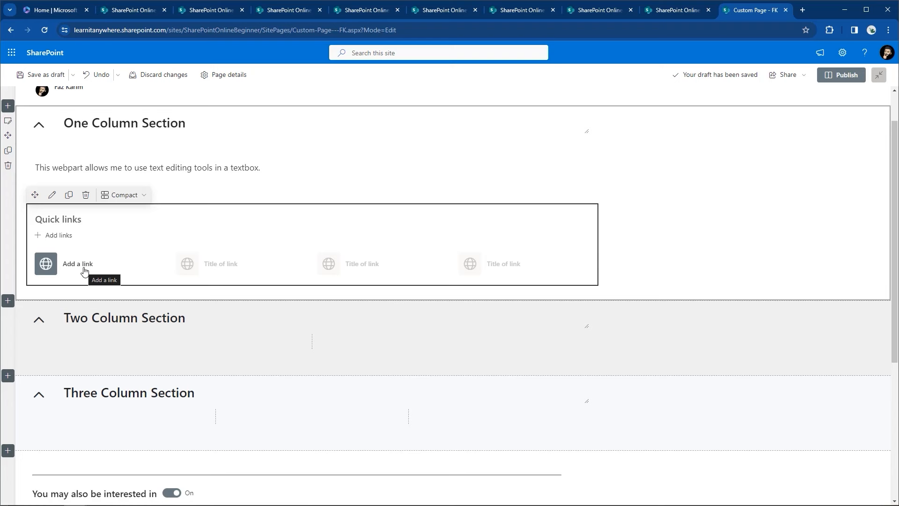
Step: Try the Filmstrip, Grid, List and Button layouts, settling on Tiles for Quick links
left_click(118, 195)
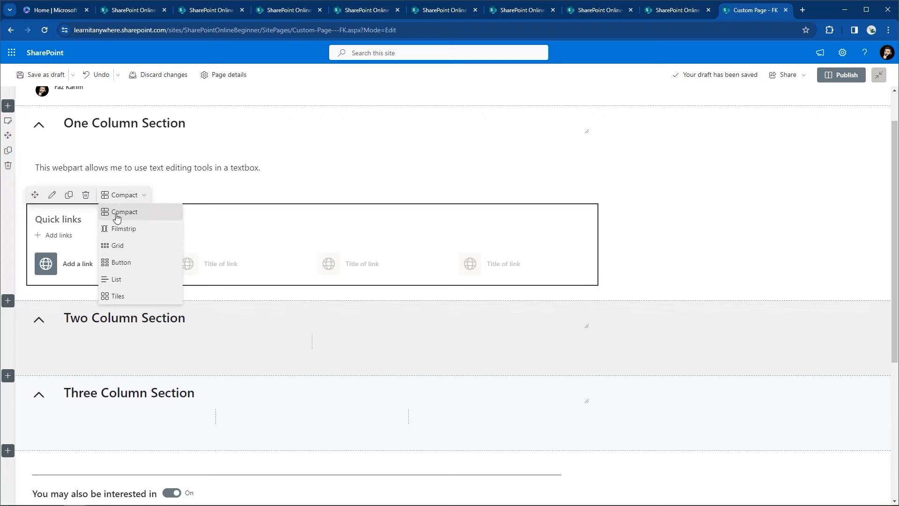
left_click(122, 229)
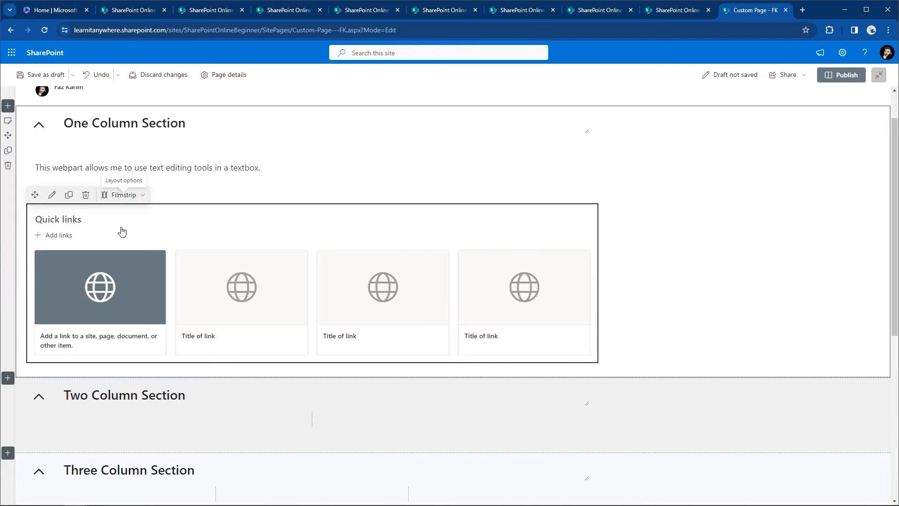
left_click(112, 194)
left_click(121, 245)
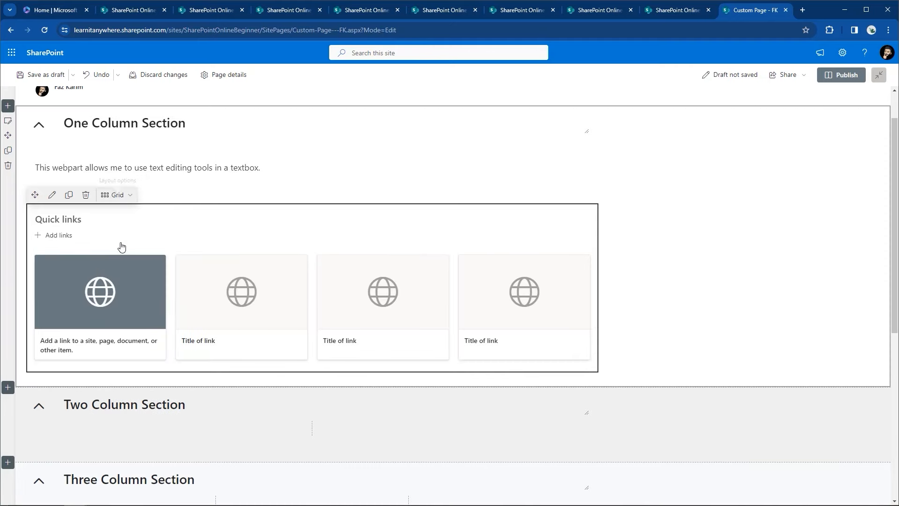
left_click(122, 196)
left_click(121, 280)
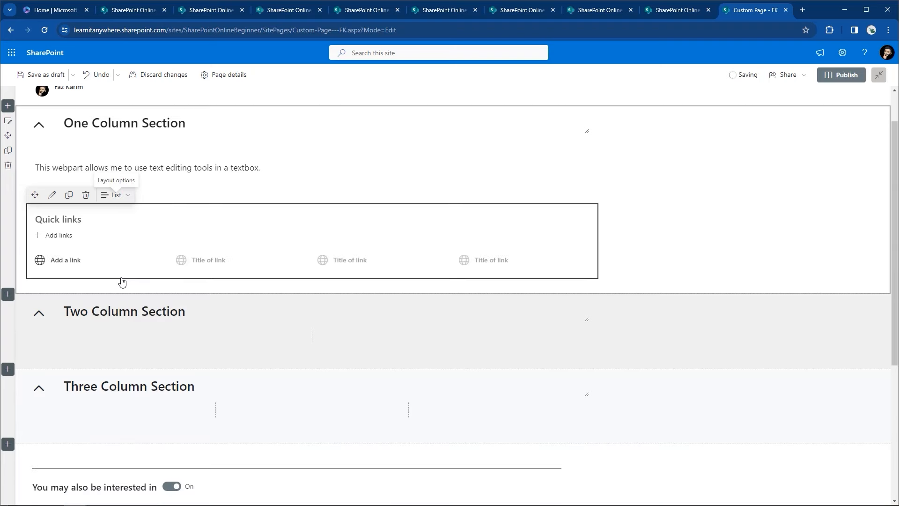
left_click(126, 195)
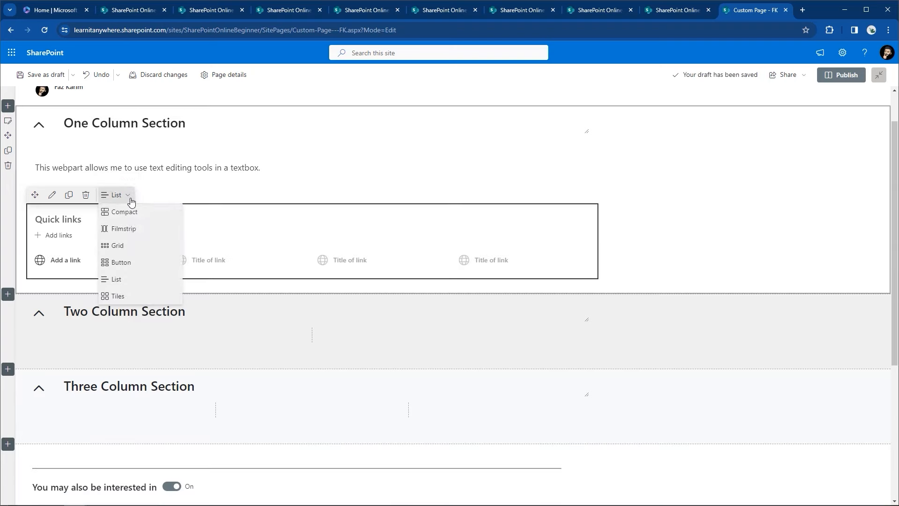
left_click(123, 261)
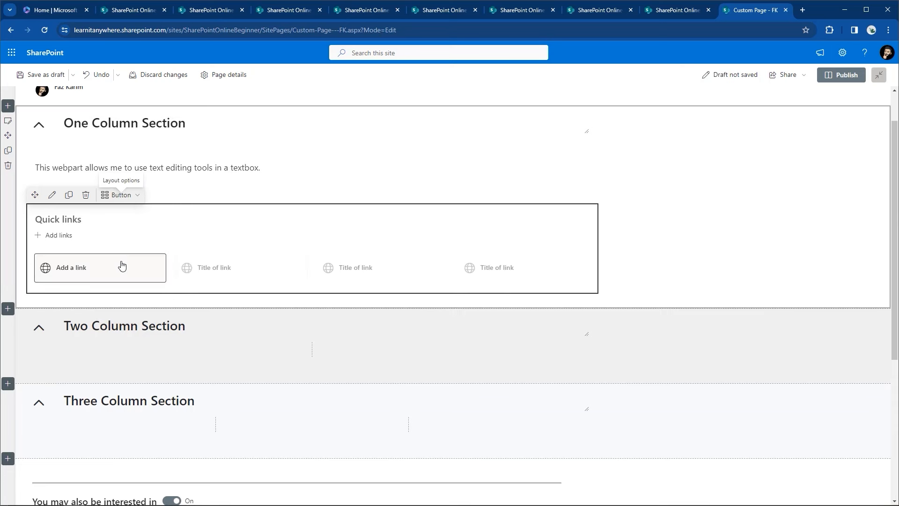
left_click(122, 196)
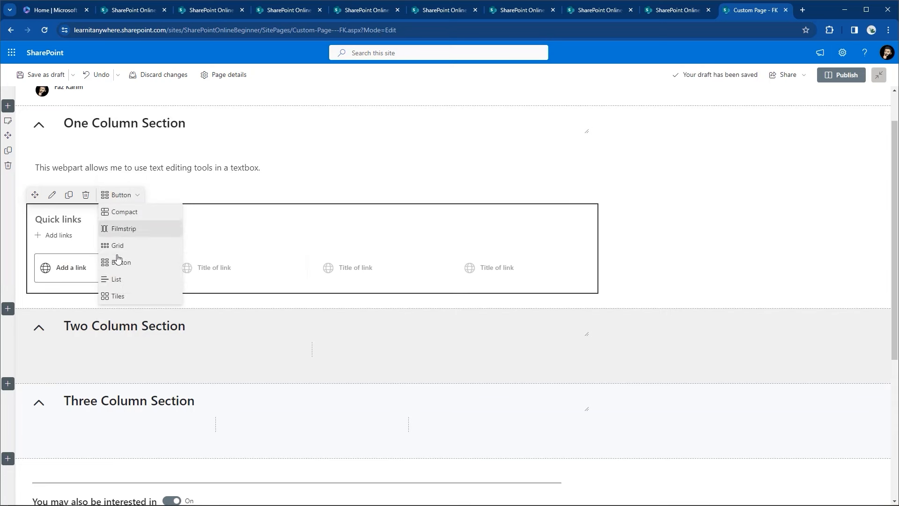
left_click(113, 299)
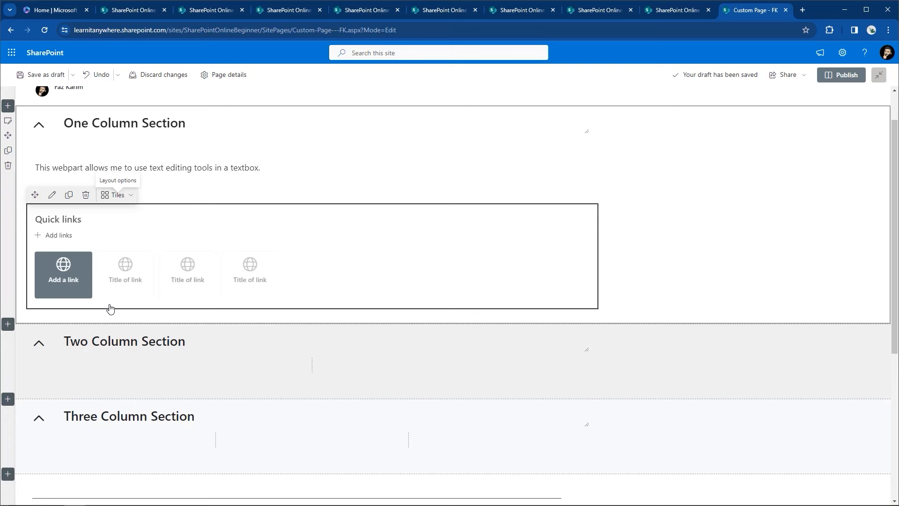
left_click(63, 264)
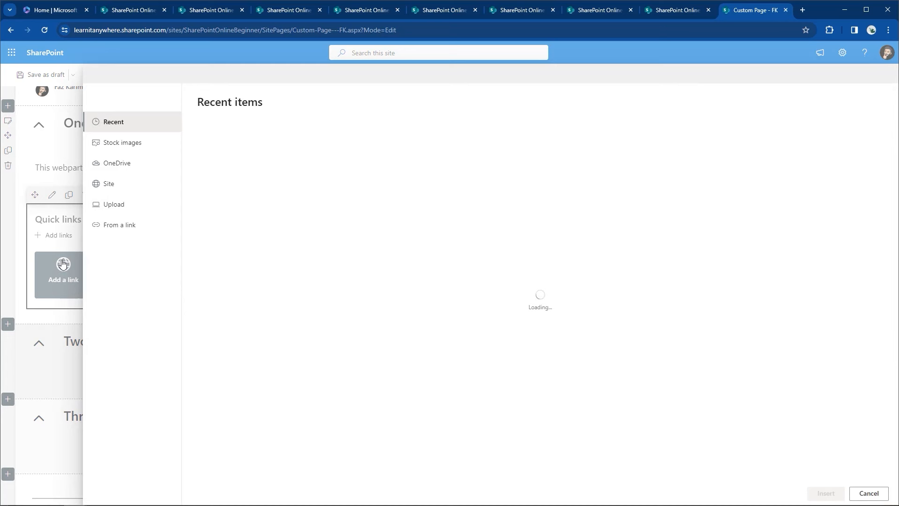
left_click(128, 229)
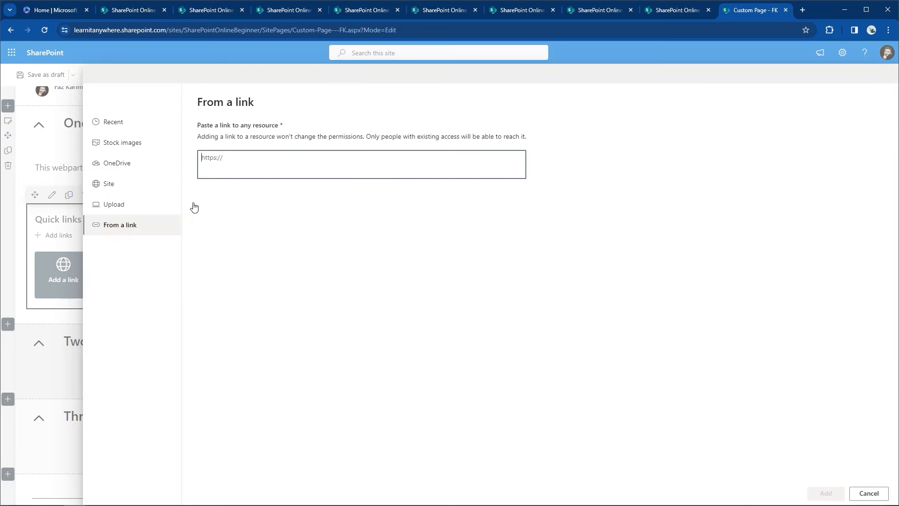
type("https://www.learnit.com")
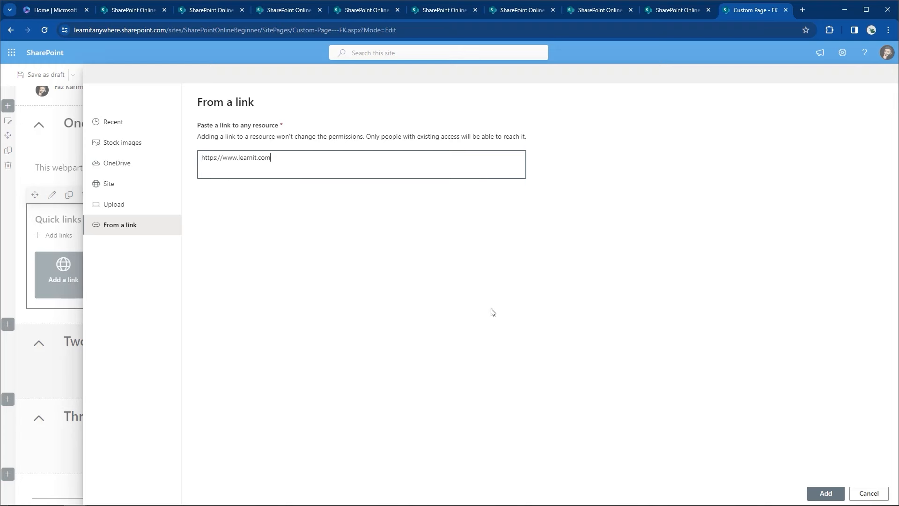
scroll(826, 497, "down", 5)
left_click(825, 494)
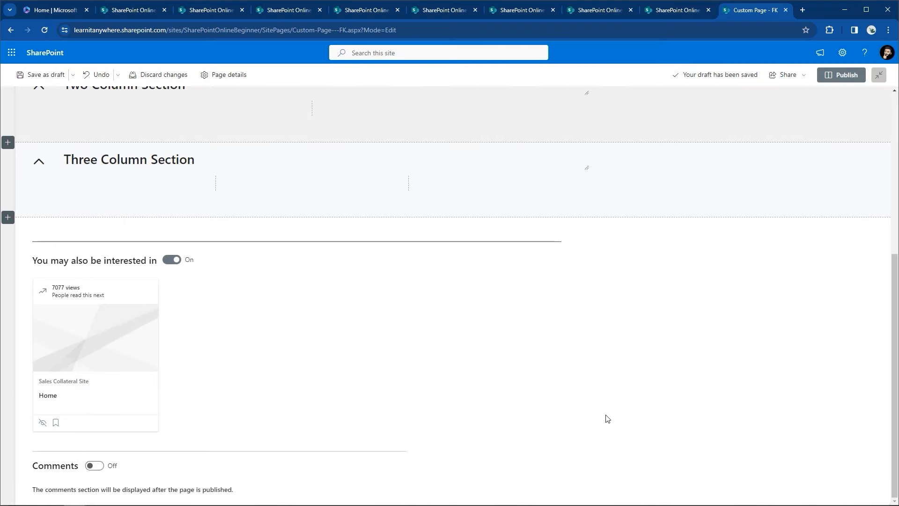
scroll(265, 209, "up", 4)
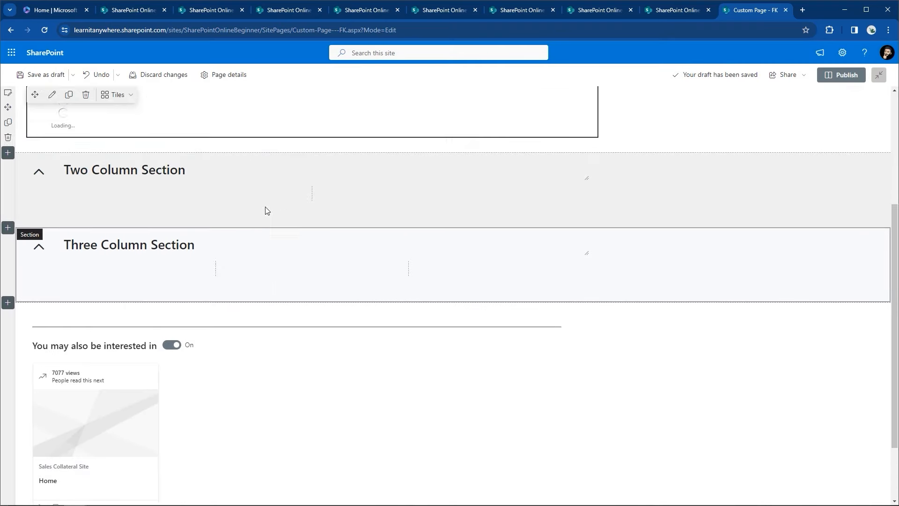
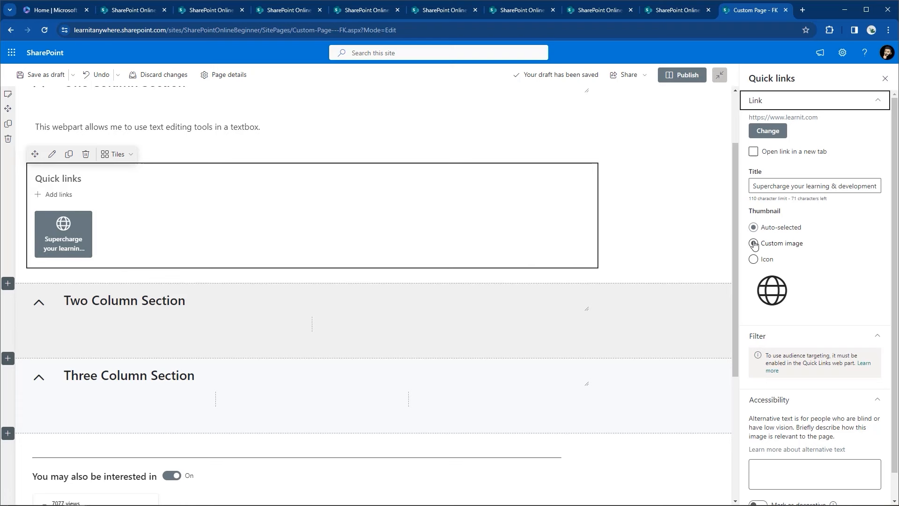
Step: Rename the quick link's title to 'Learnit Website'
left_click(755, 186)
key("shift+End")
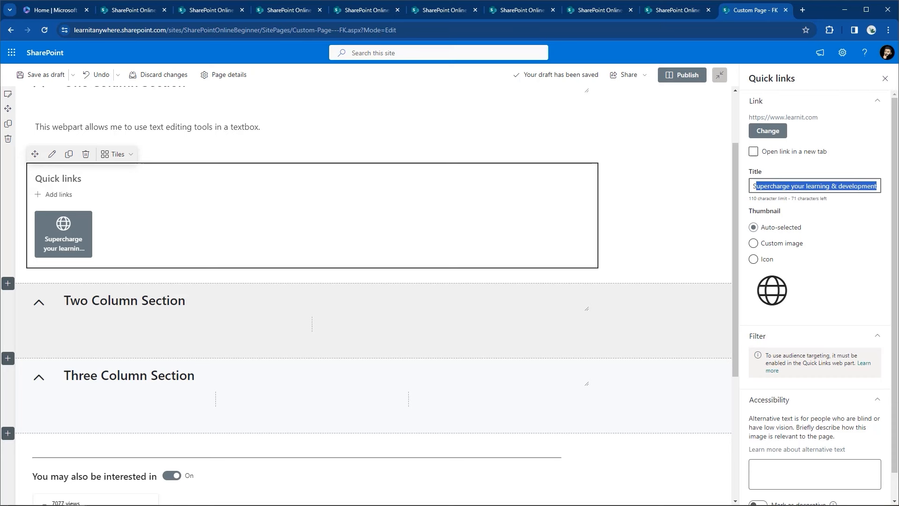
key("BackSpace")
key("BackSpace")
type("Lea")
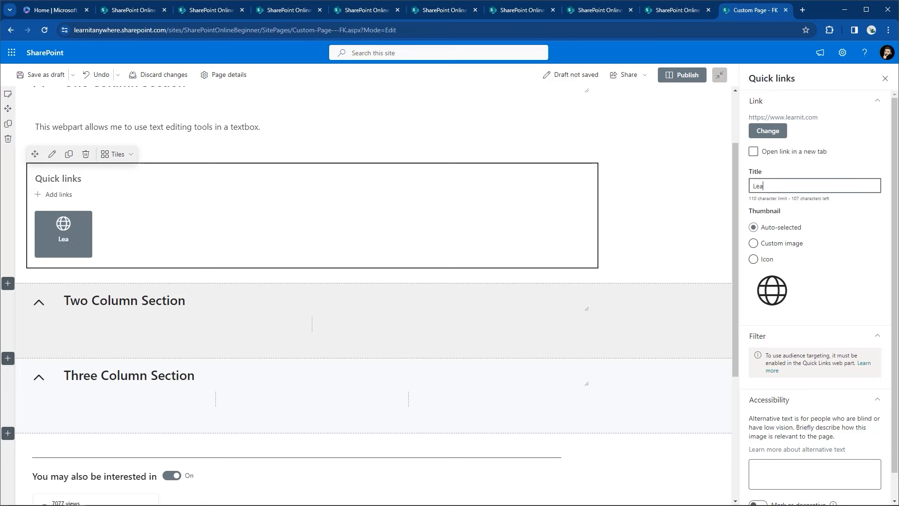
type("rnit Website")
Step: Set the quick link's thumbnail to a custom image by uploading the learnit logo
left_click(787, 248)
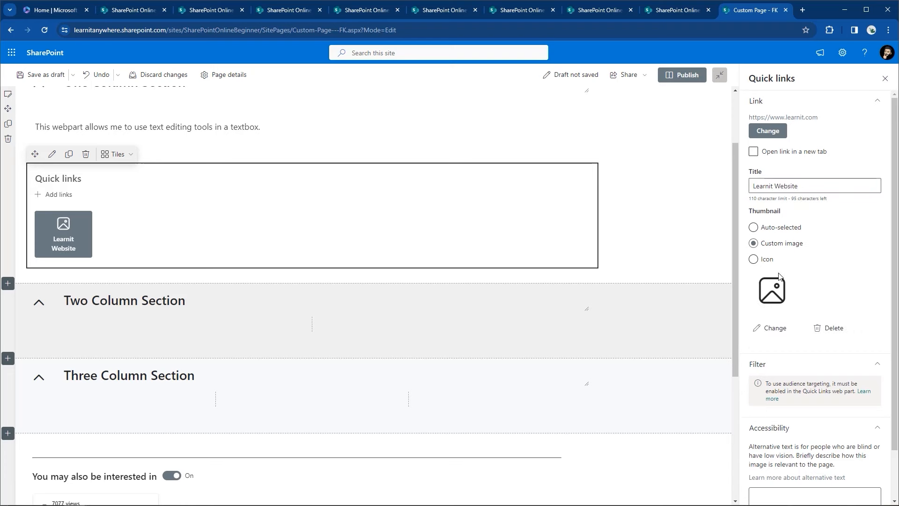
left_click(767, 327)
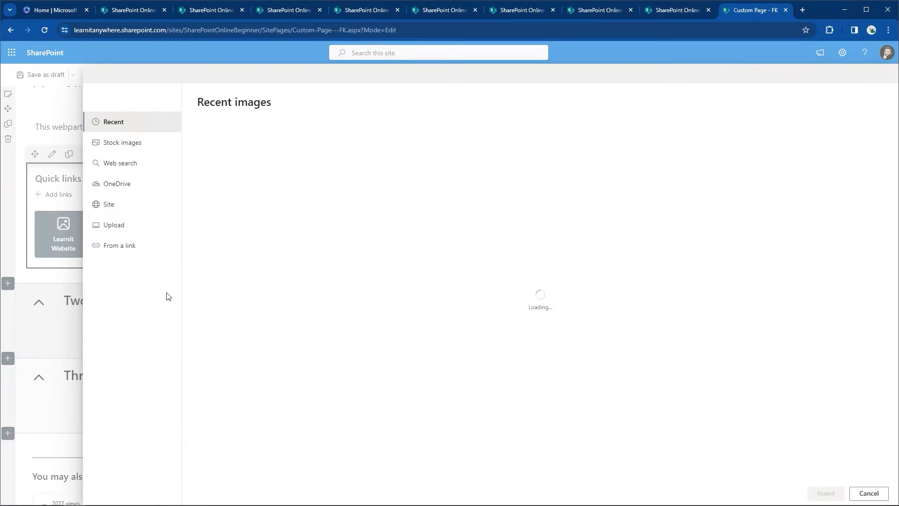
left_click(111, 233)
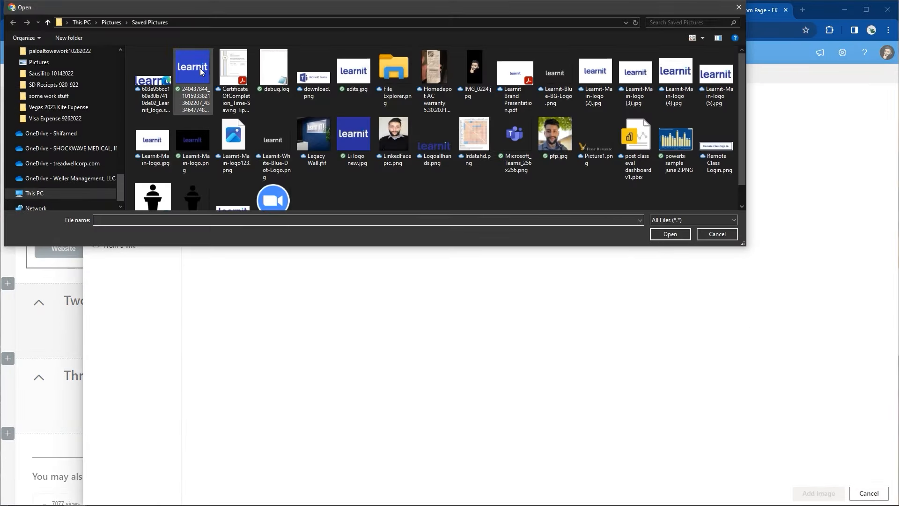
left_click(200, 68)
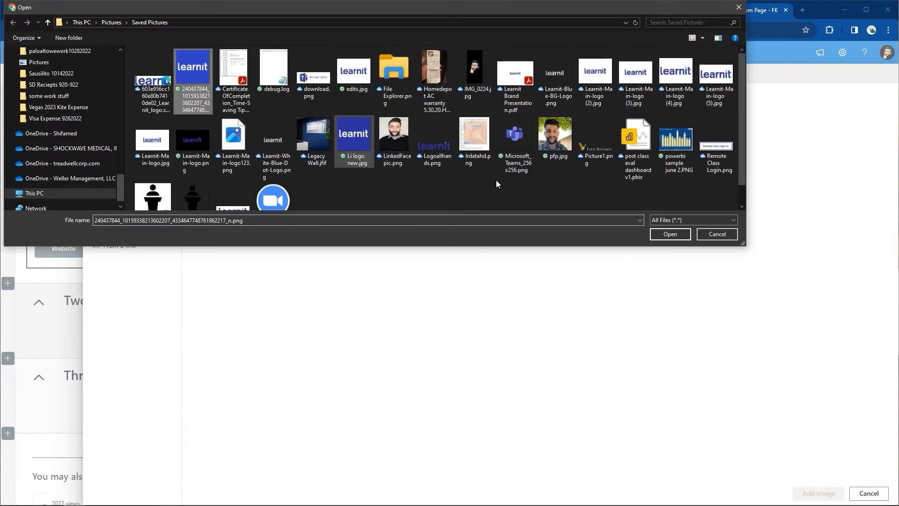
left_click(668, 235)
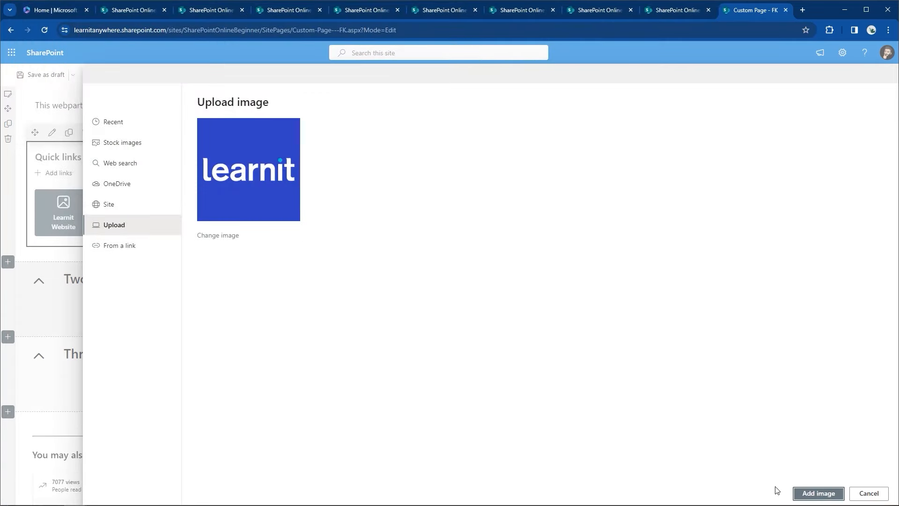
left_click(819, 493)
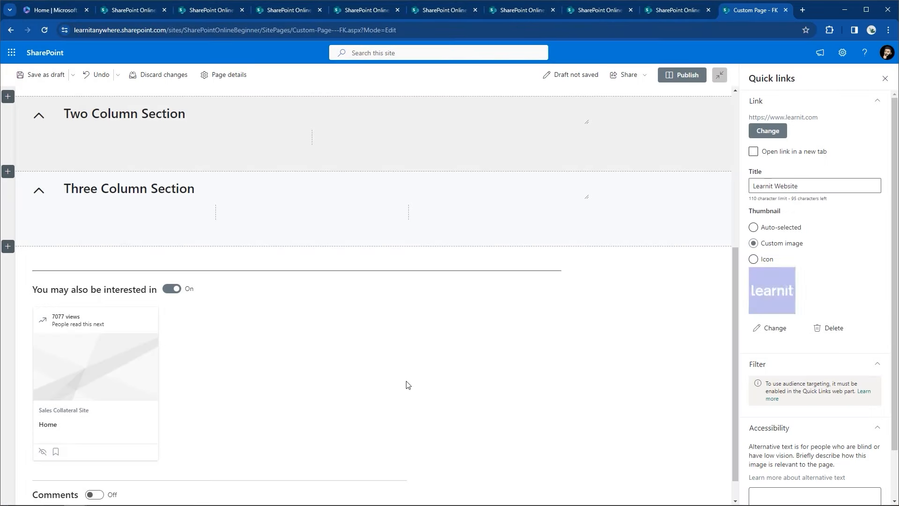
Step: Enter the logo's alt text 'a link to the Learnit website', correcting the spelling of Learnit
scroll(314, 283, "up", 4)
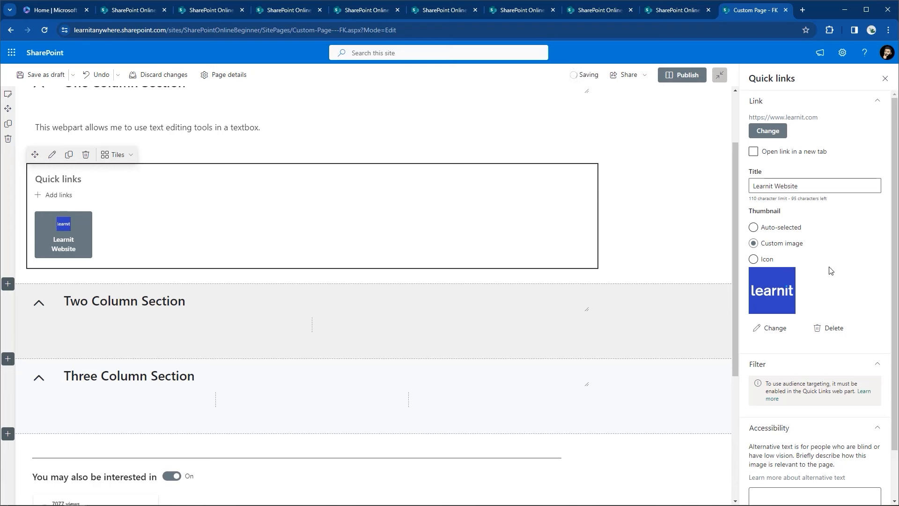
scroll(830, 270, "down", 2)
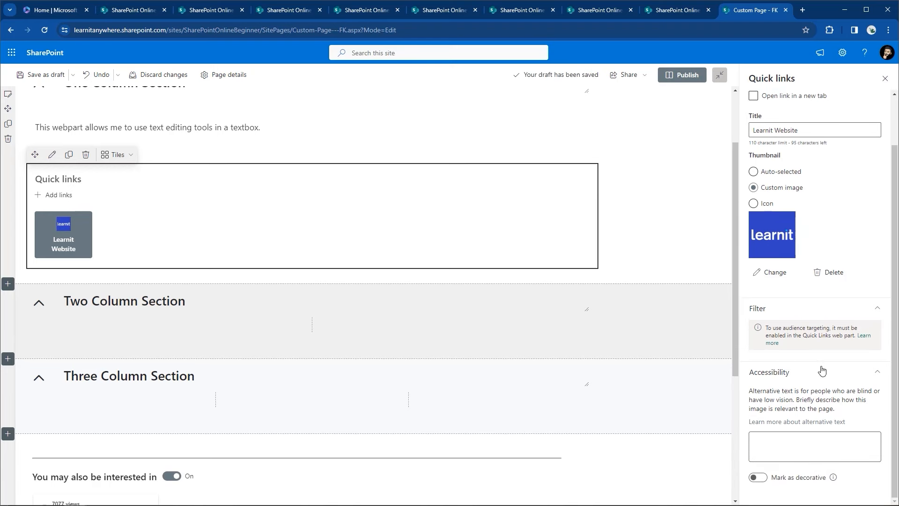
left_click(804, 451)
type("a")
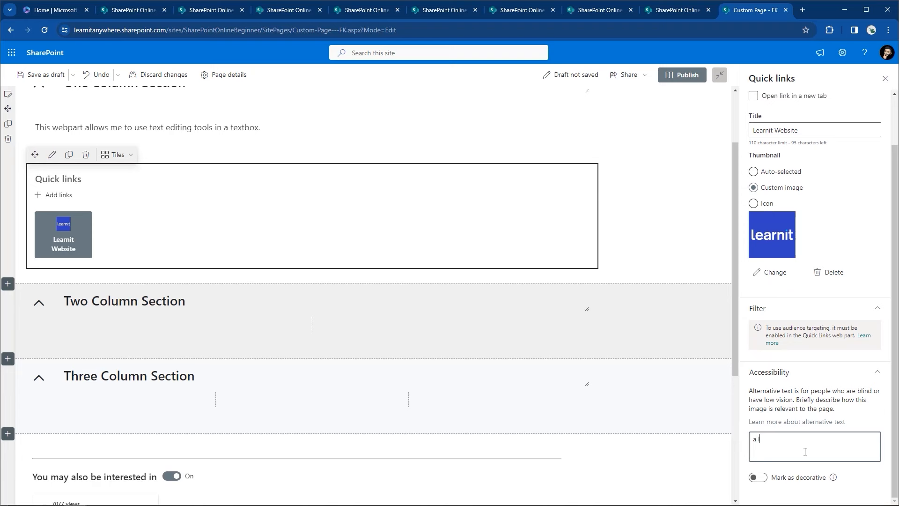
type(" link to the learnit website")
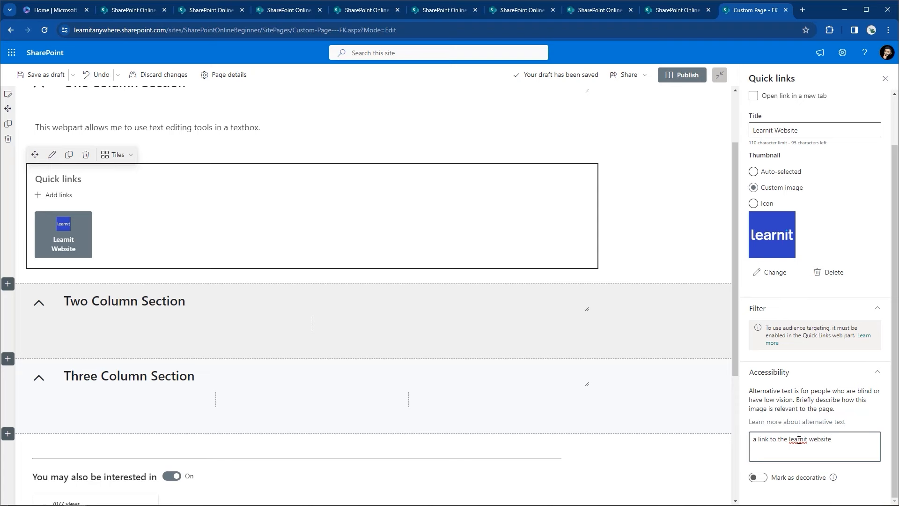
right_click(798, 438)
left_click(822, 270)
scroll(817, 432, "up", 2)
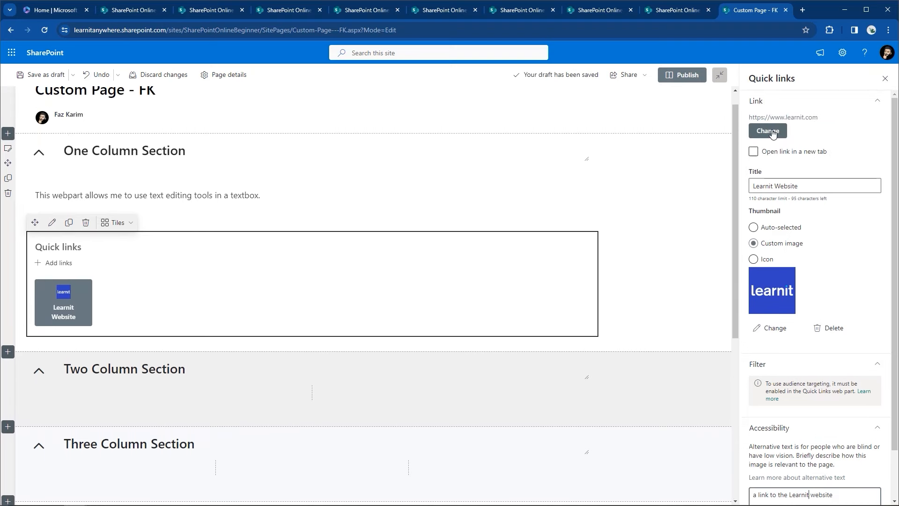
left_click(683, 214)
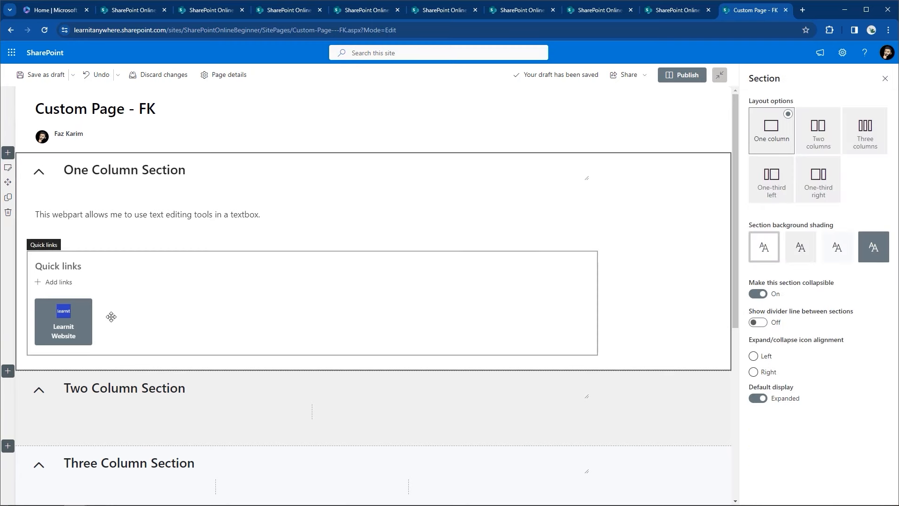
Step: Insert a second quick link to the Custom-Page---FK page, chosen from Recent pages
left_click(64, 282)
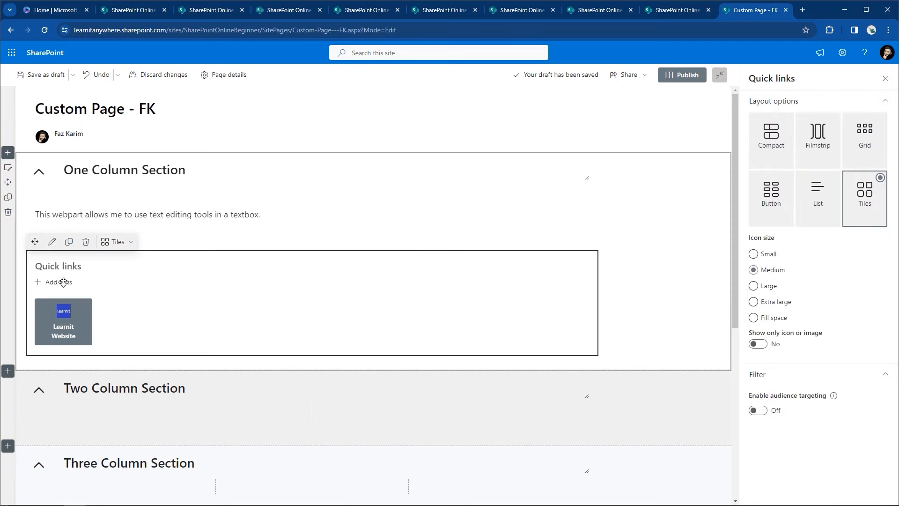
left_click(64, 283)
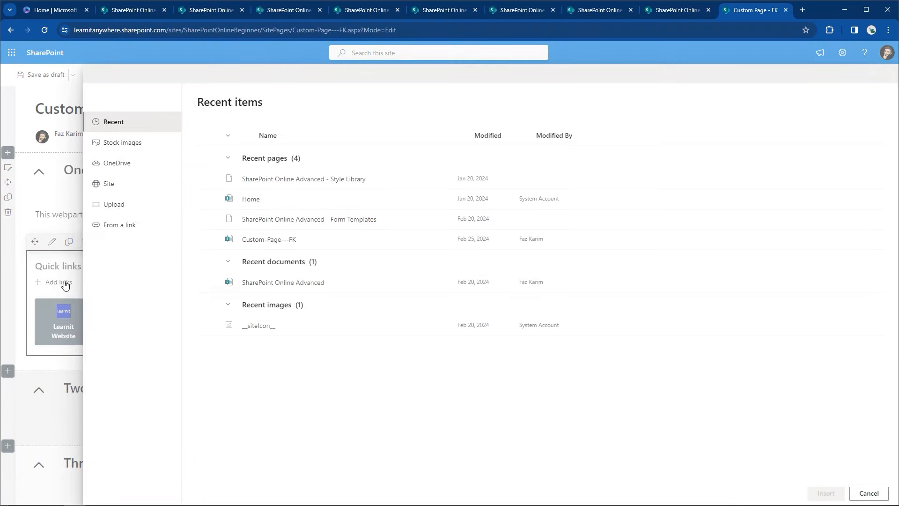
left_click(208, 239)
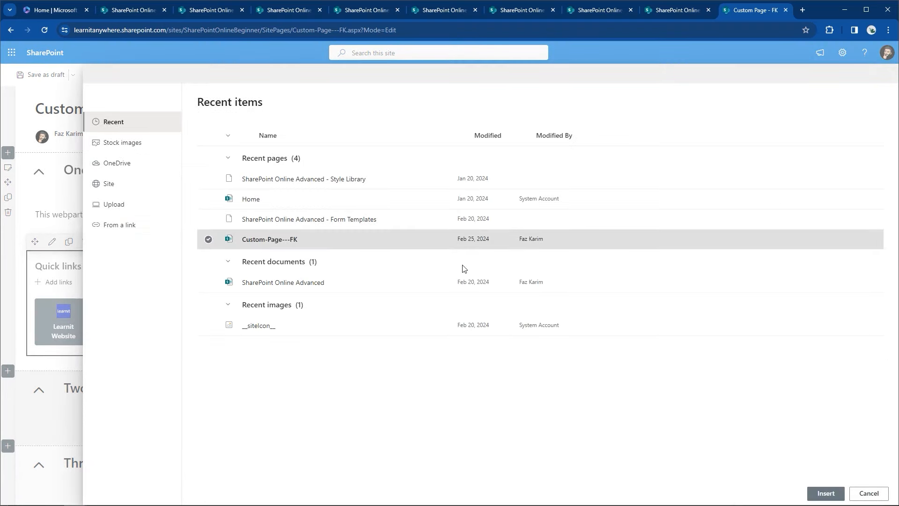
left_click(826, 493)
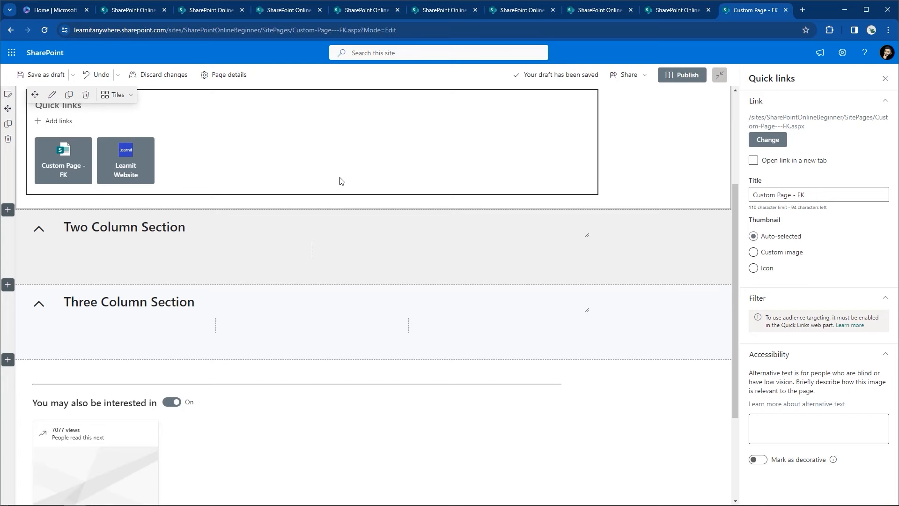
scroll(340, 181, "up", 4)
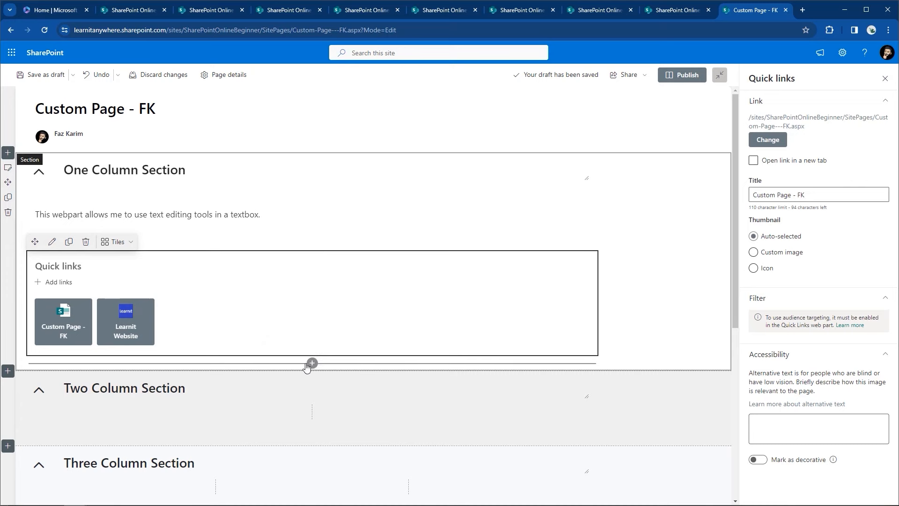
Step: Insert dividers below Quick links and between the text web part and Quick links
left_click(315, 365)
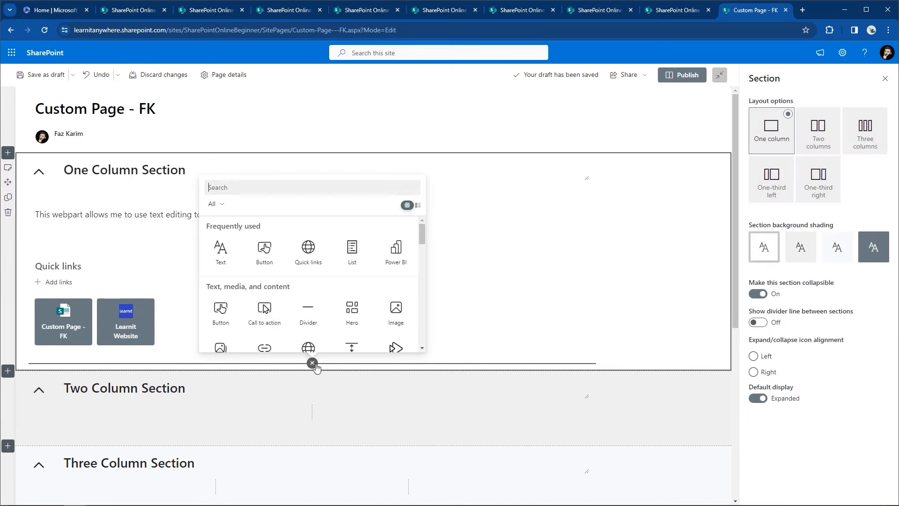
left_click(307, 323)
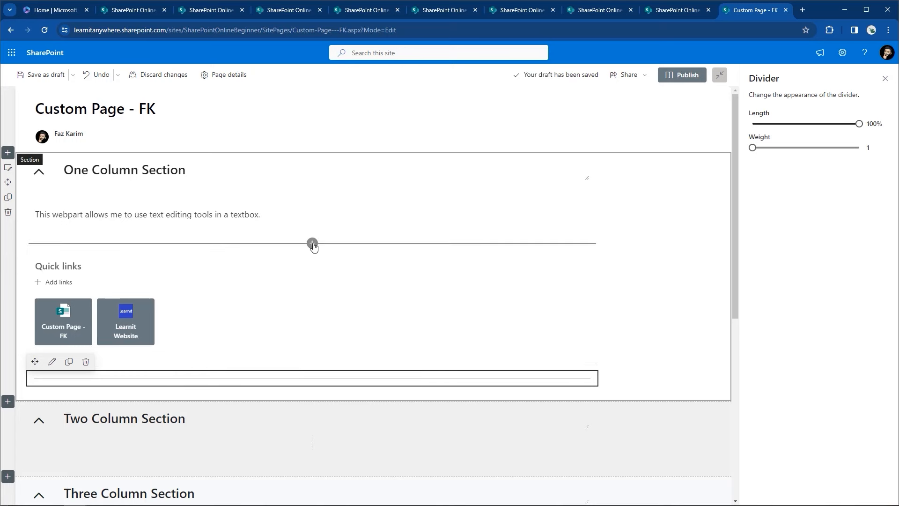
left_click(312, 244)
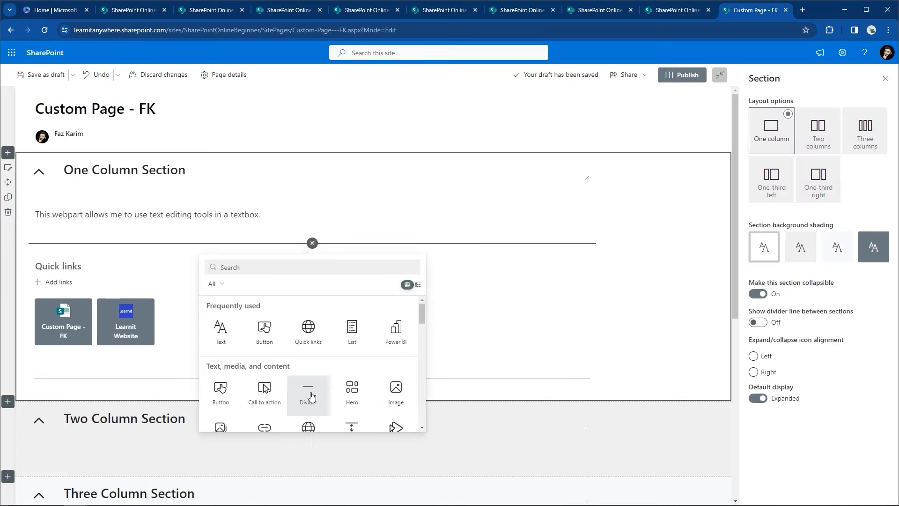
left_click(312, 396)
left_click(702, 311)
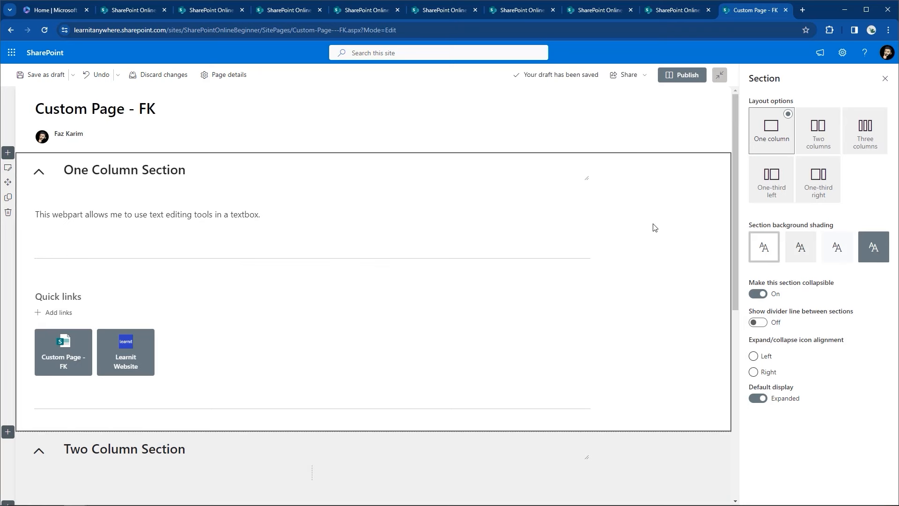
scroll(653, 227, "down", 3)
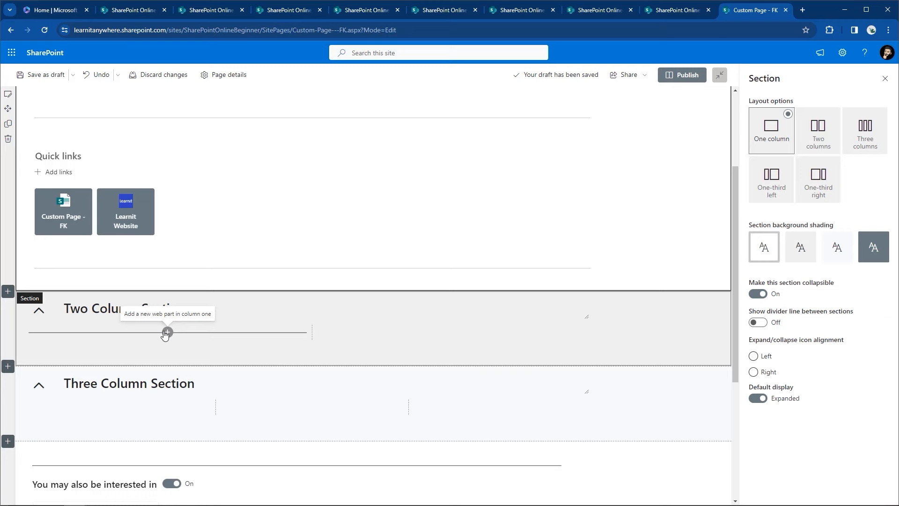
Step: Add a Document library web part in the left column showing Documents in Custom View FK
left_click(167, 332)
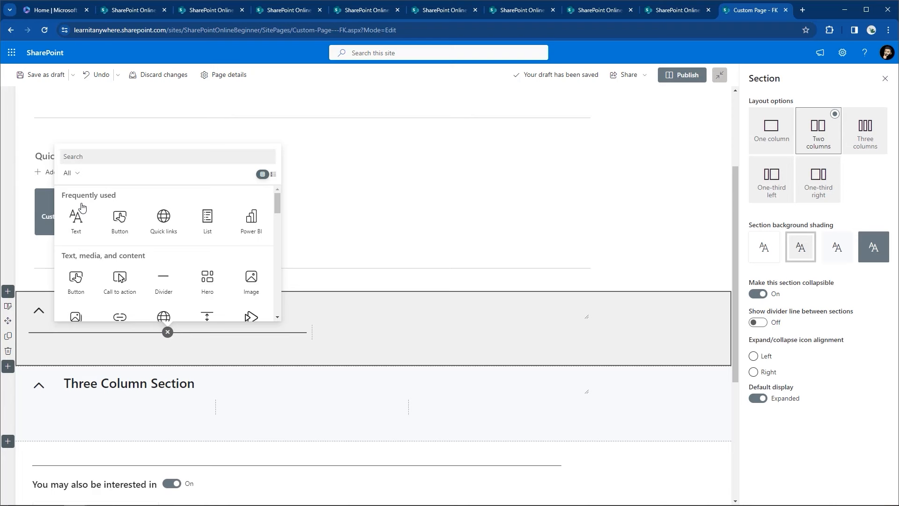
type("docum")
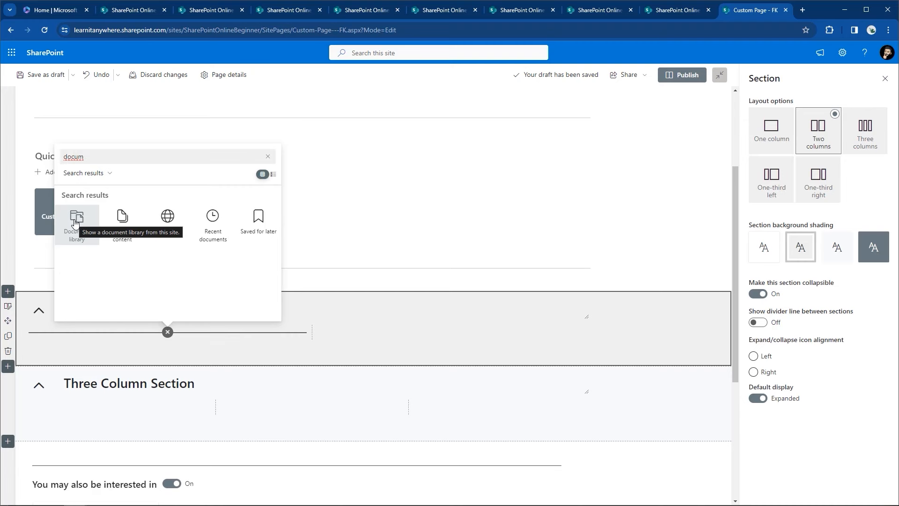
left_click(75, 222)
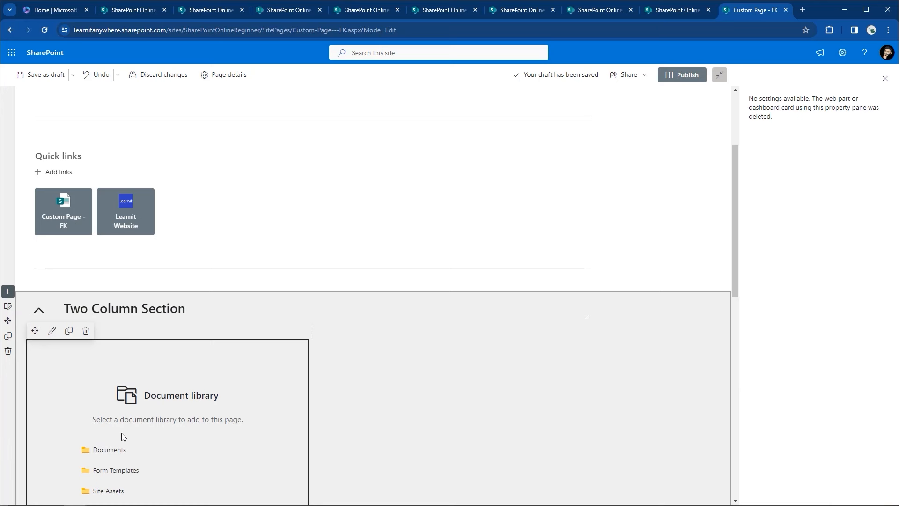
left_click(110, 449)
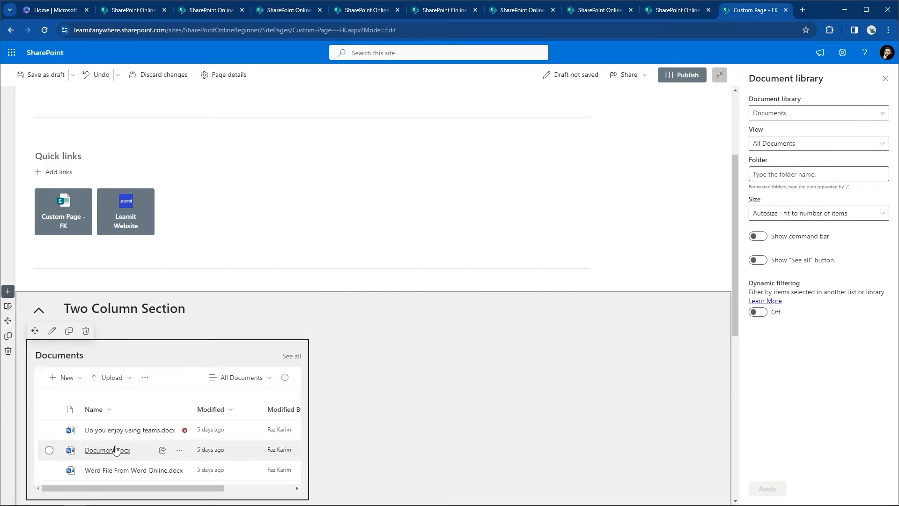
left_click(835, 144)
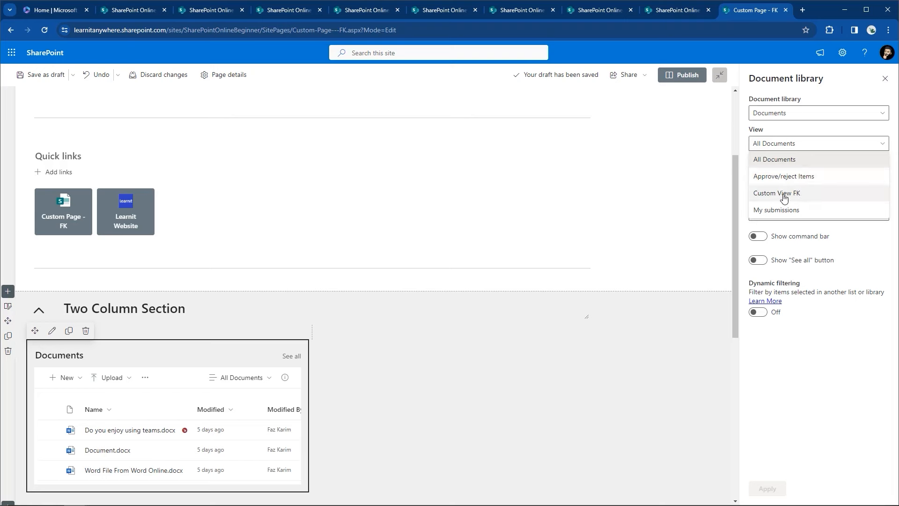
left_click(780, 199)
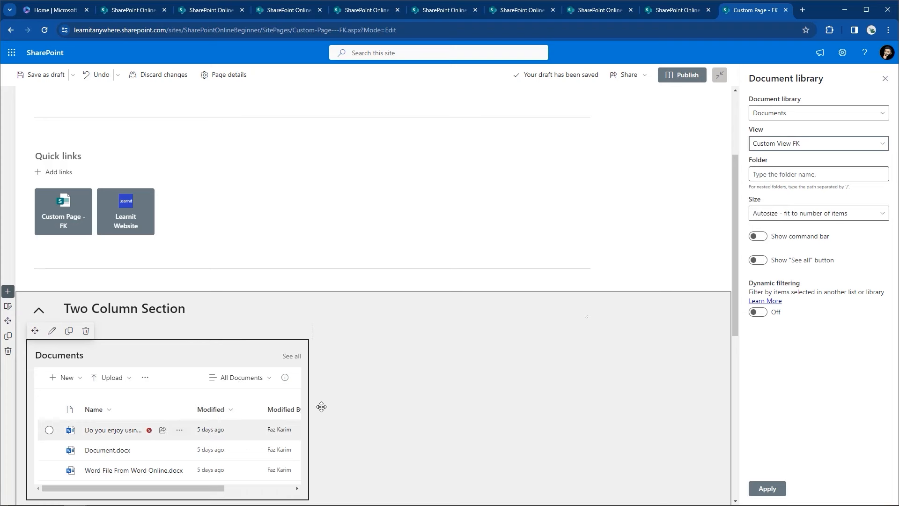
left_click(767, 488)
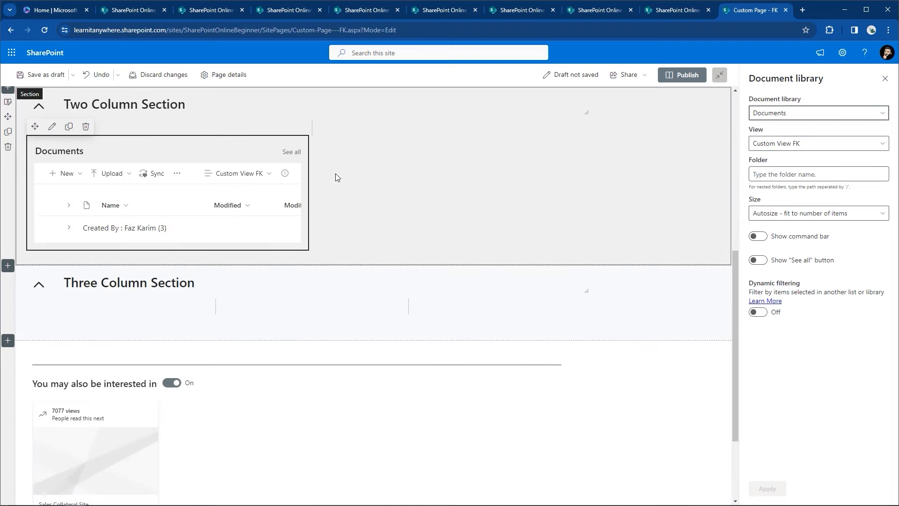
Step: Add a Document library web part in the right column showing the Site Pages library
left_click(456, 151)
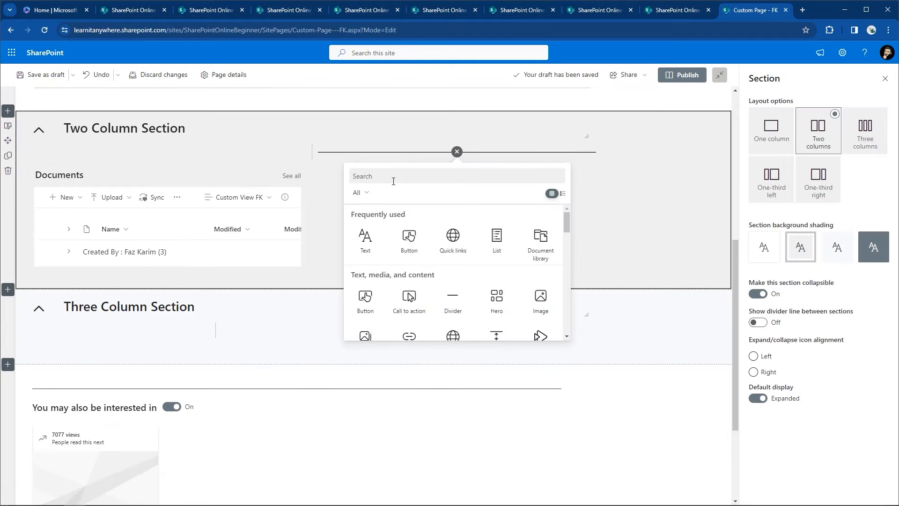
type("docum")
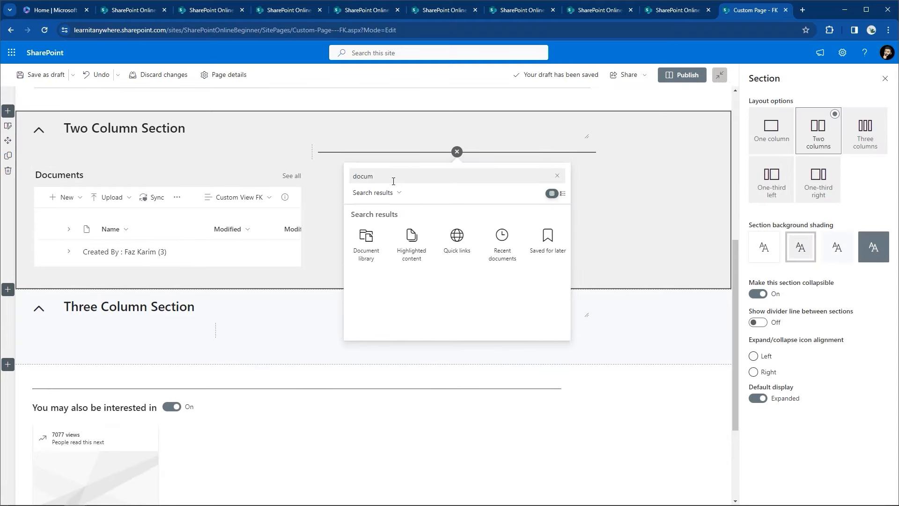
left_click(367, 241)
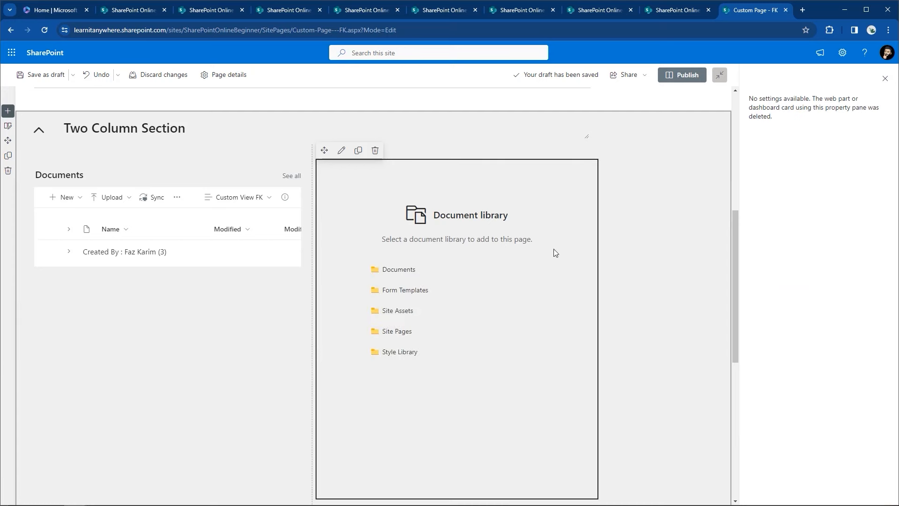
left_click(397, 331)
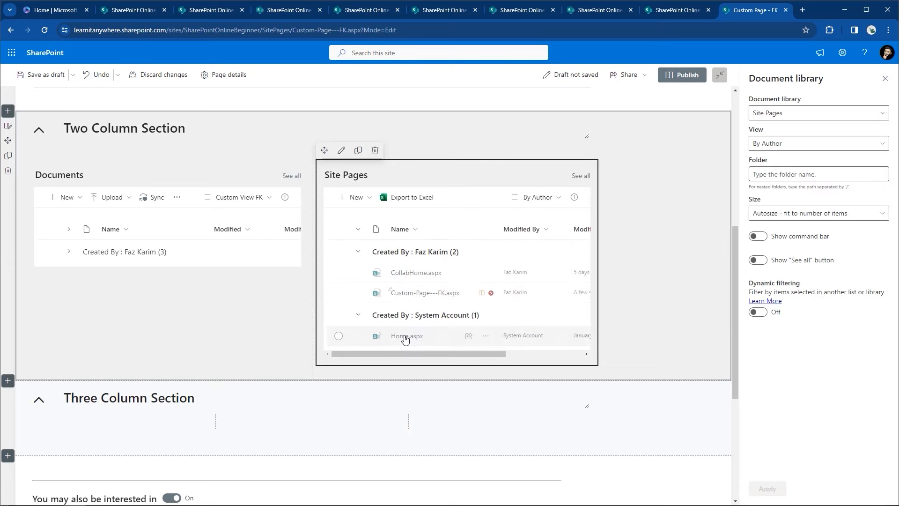
left_click(633, 276)
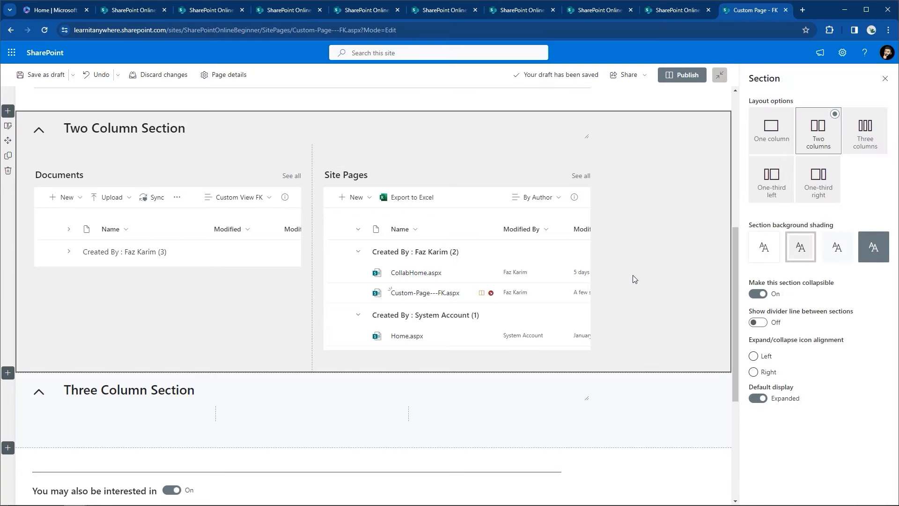
scroll(633, 279, "up", 6)
Step: Save as draft, toggle the One and Two Column Sections collapsed and expanded, then resume editing
left_click(41, 75)
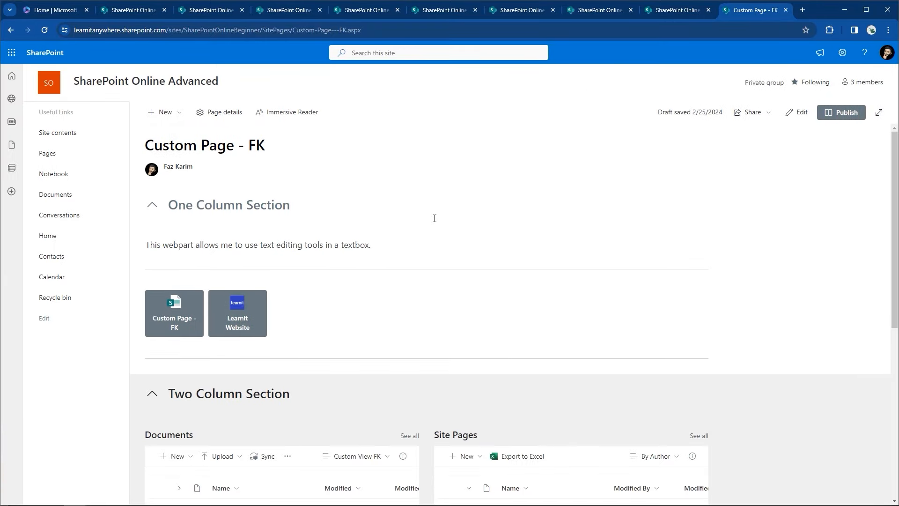
left_click(153, 206)
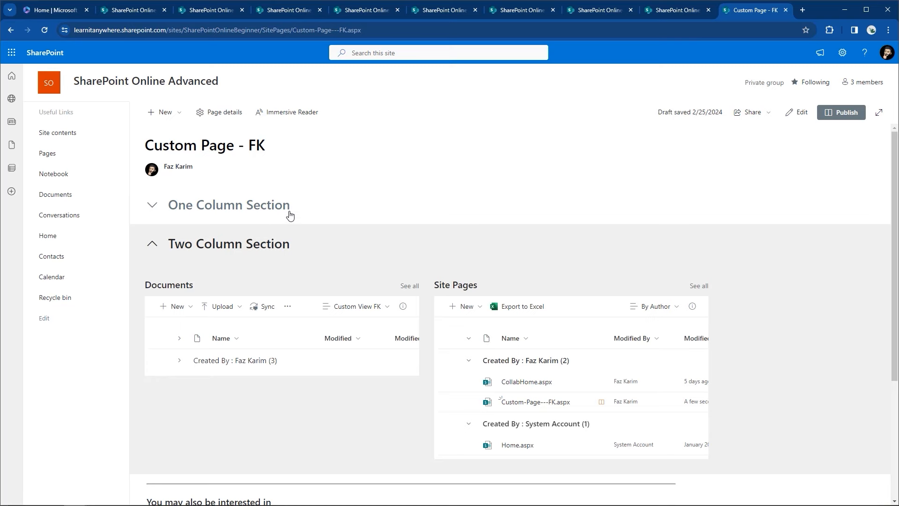
left_click(152, 207)
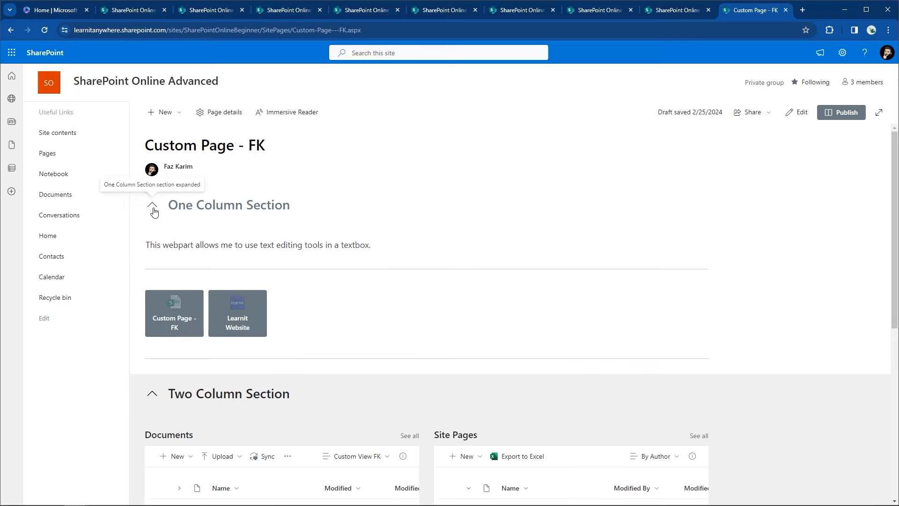
left_click(153, 211)
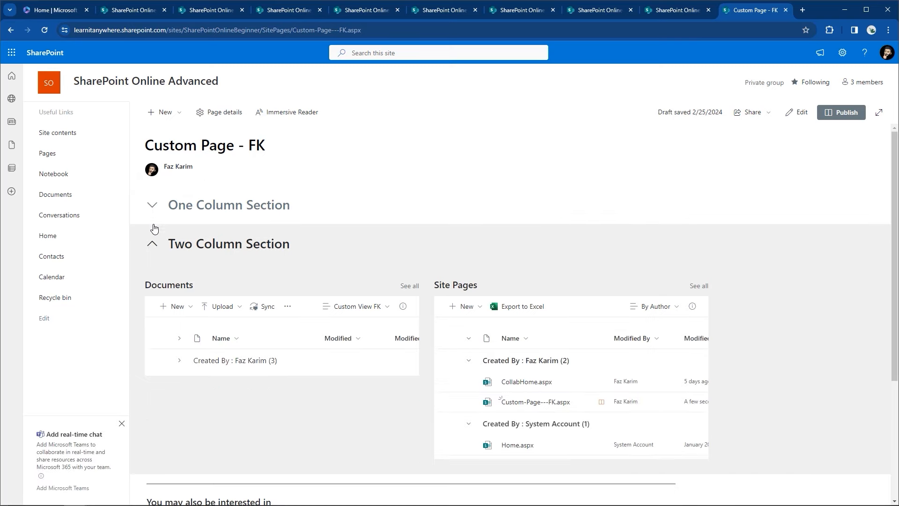
left_click(152, 243)
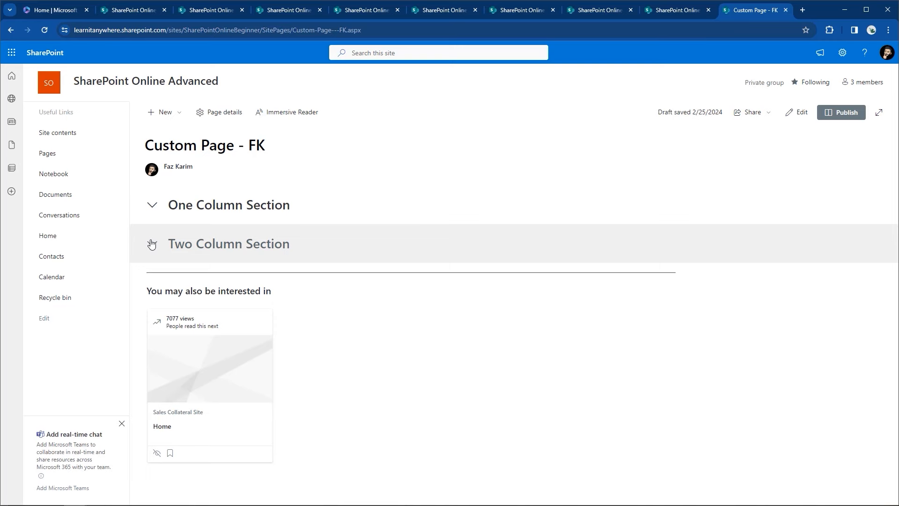
left_click(152, 244)
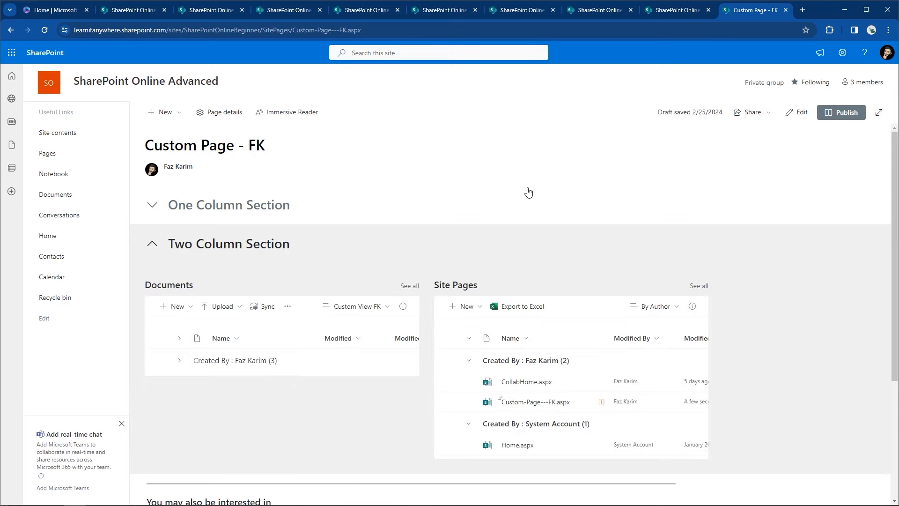
left_click(156, 241)
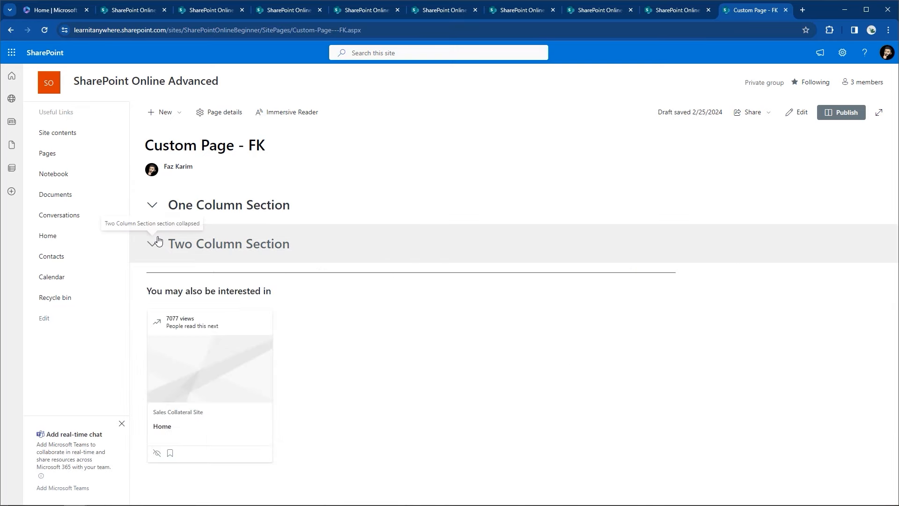
left_click(796, 114)
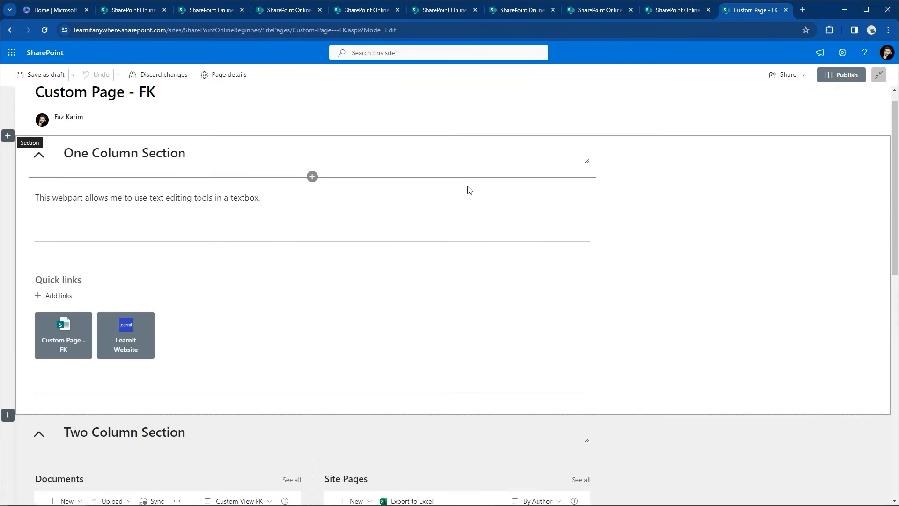
Step: Add a List web part showing the Calendar list in the Three Column Section's first column
scroll(470, 189, "down", 3)
scroll(468, 190, "down", 6)
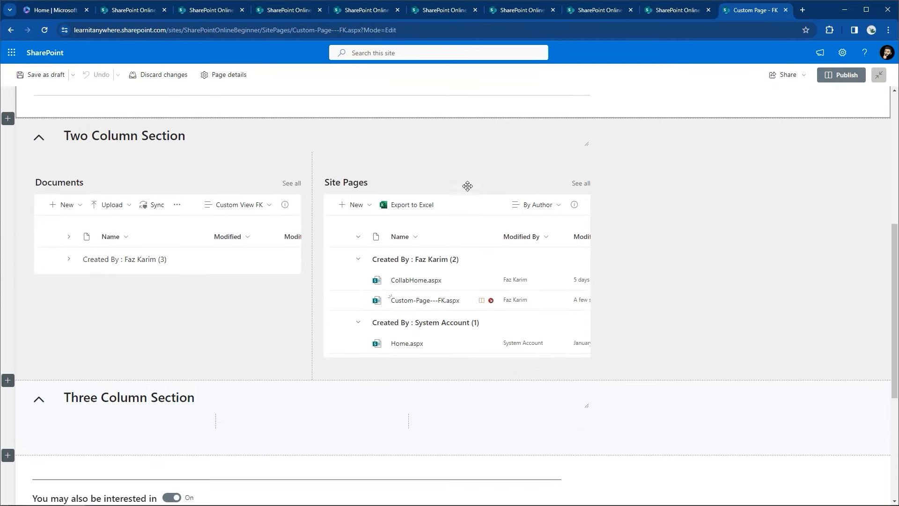
left_click(119, 359)
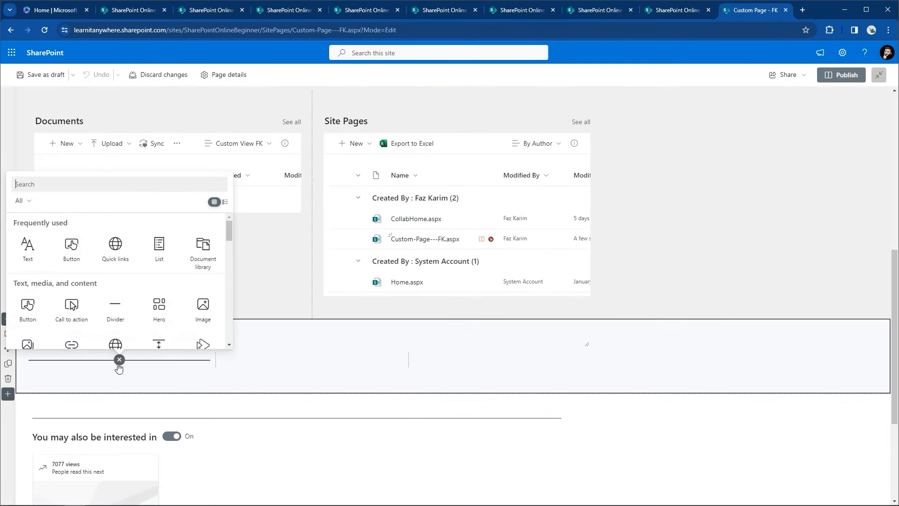
left_click(159, 247)
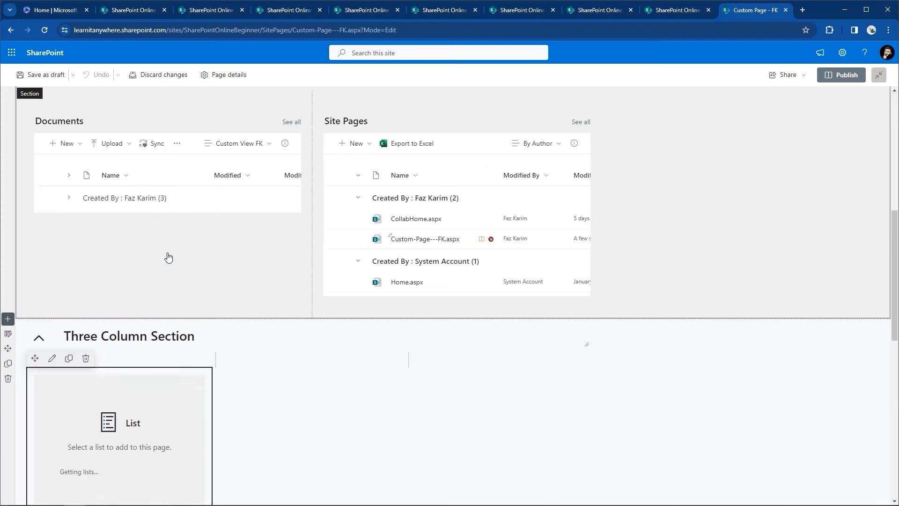
scroll(136, 374, "down", 1)
left_click(95, 430)
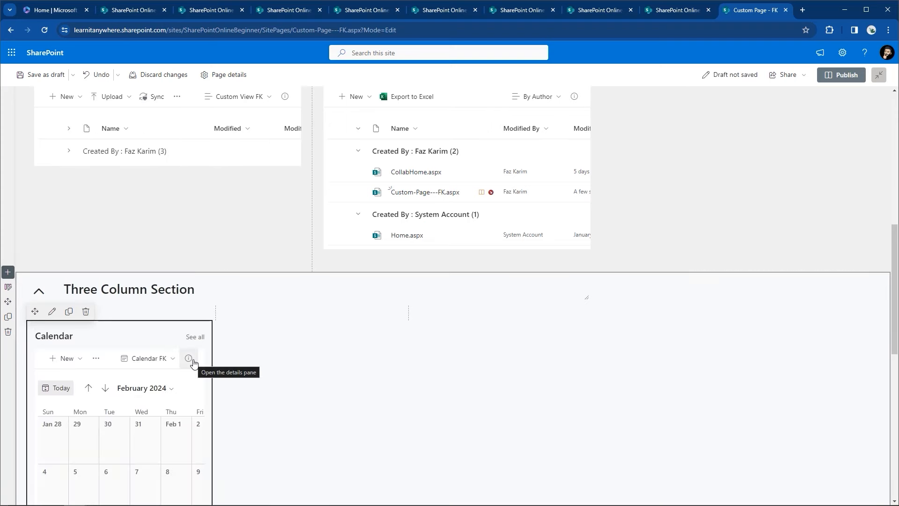
Step: Add a List web part showing the Contacts list in the second column
left_click(316, 314)
left_click(313, 314)
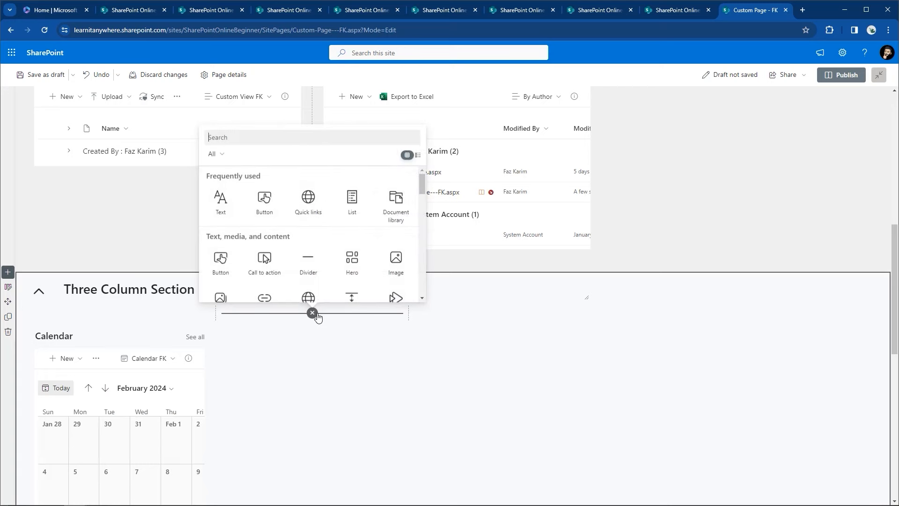
left_click(349, 199)
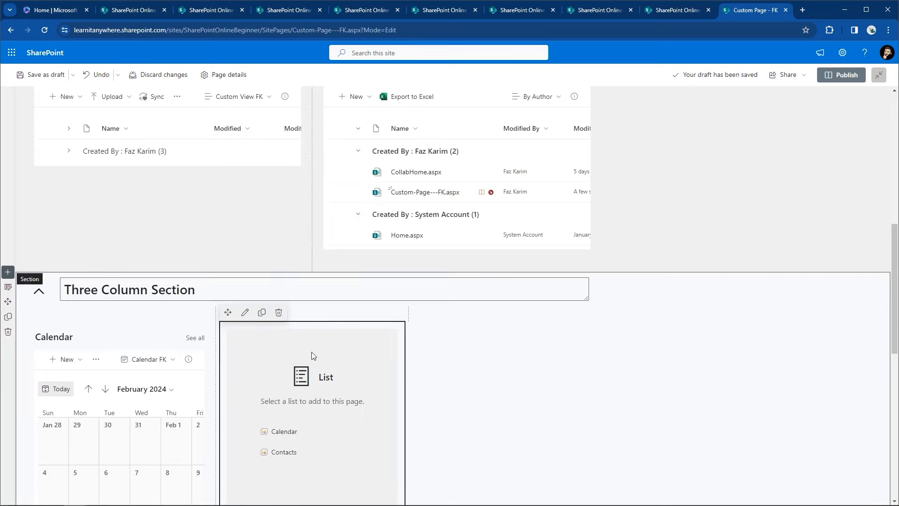
left_click(273, 450)
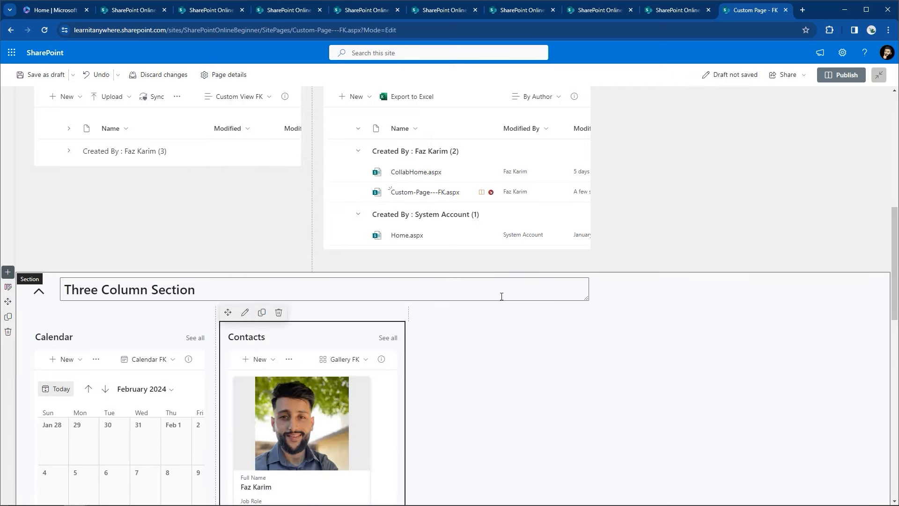
scroll(409, 408, "down", 2)
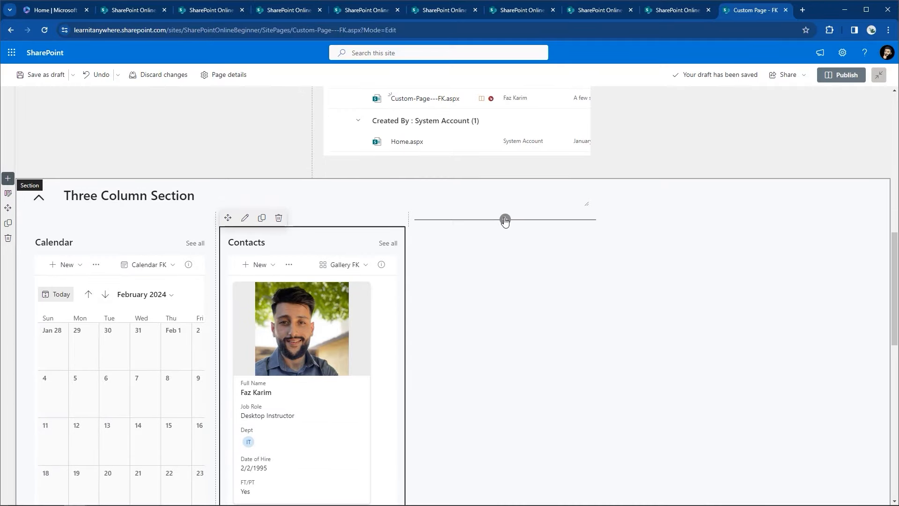
Step: Add a List web part showing Contacts in the third column, switched to a list layout
left_click(505, 219)
left_click(504, 310)
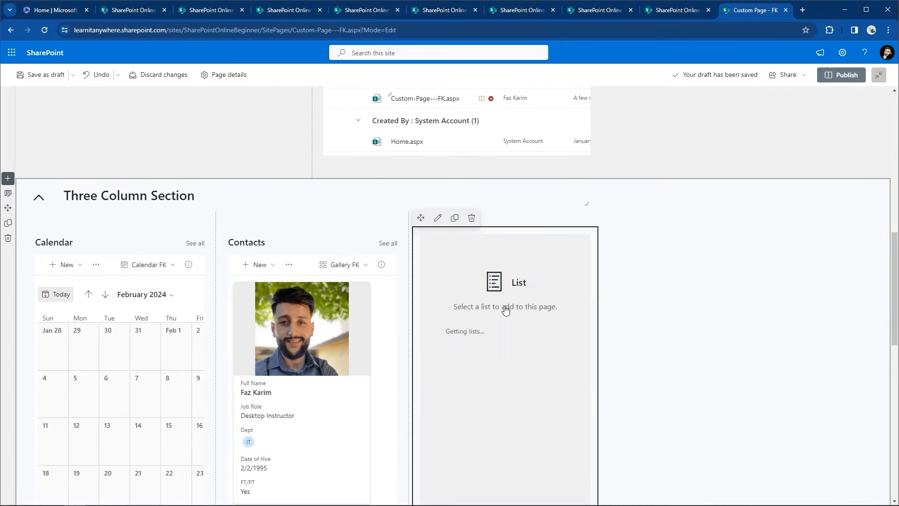
left_click(468, 360)
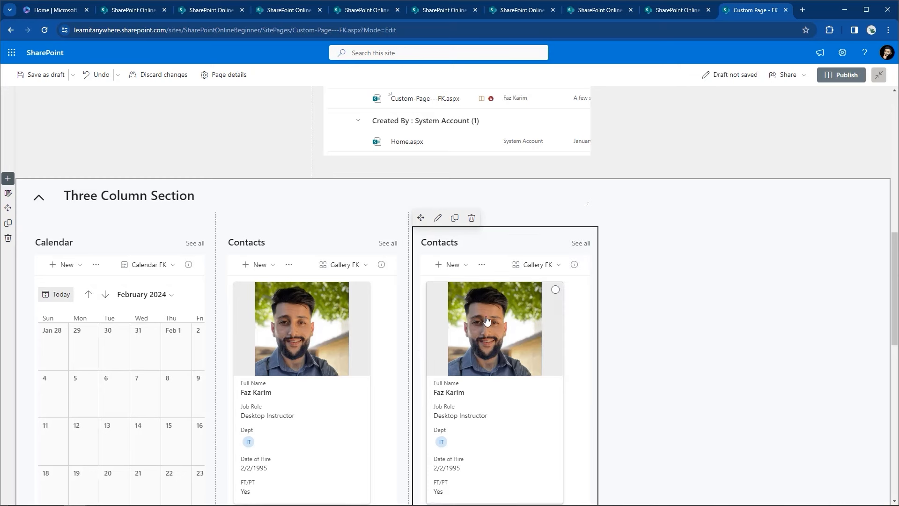
left_click(533, 265)
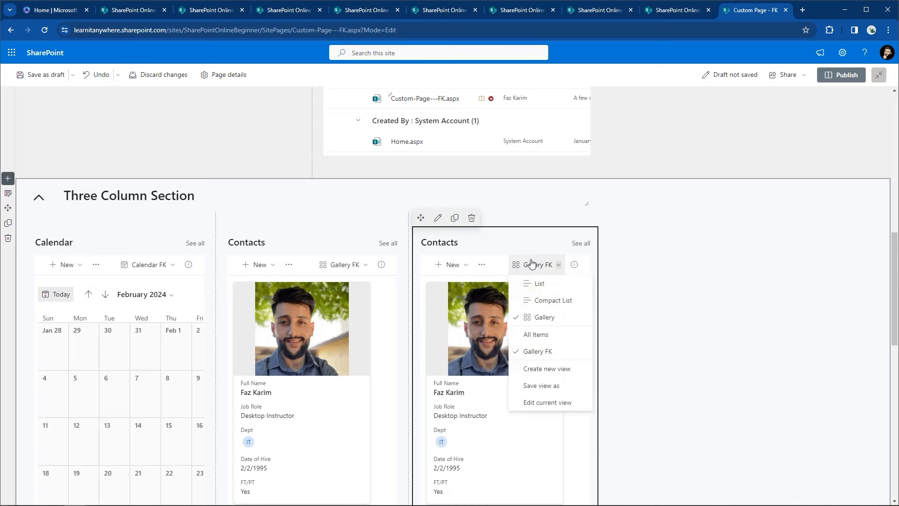
left_click(532, 284)
Step: Set the third-column Contacts web part's view to All Items
left_click(438, 218)
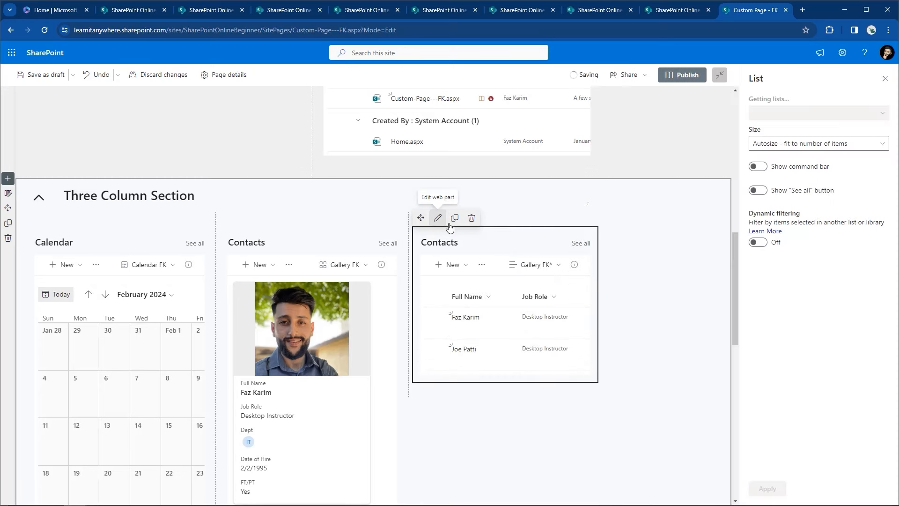
left_click(784, 145)
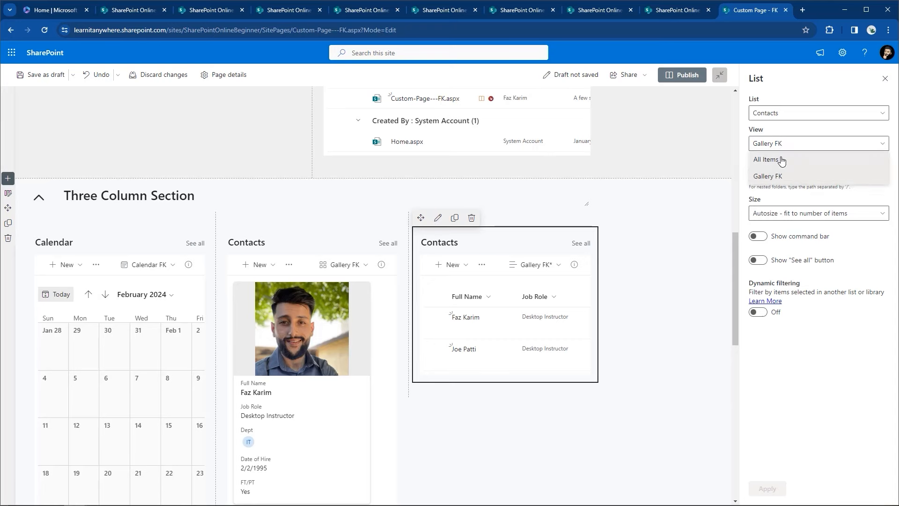
left_click(780, 160)
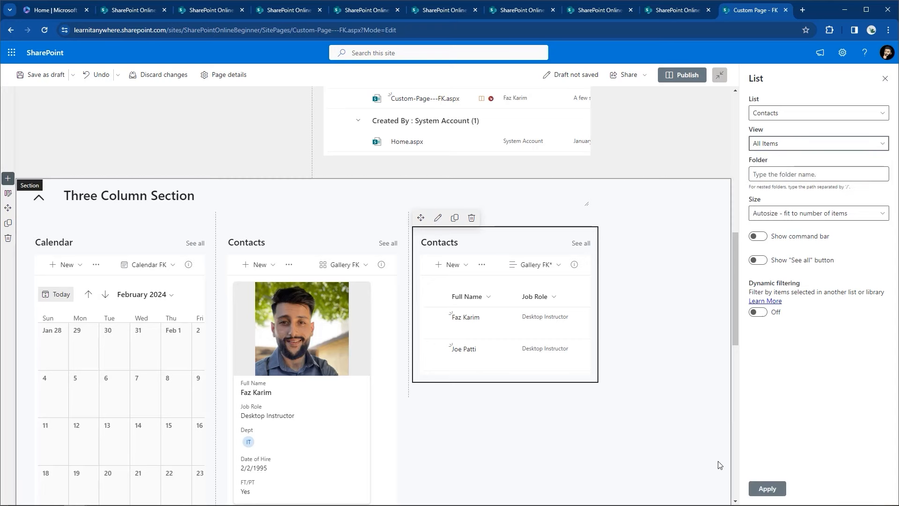
scroll(690, 428, "down", 4)
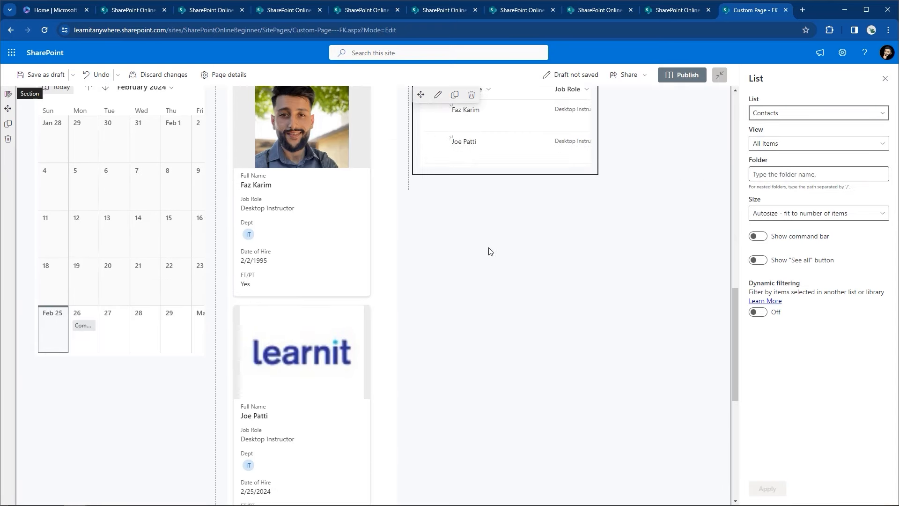
scroll(488, 251, "up", 8)
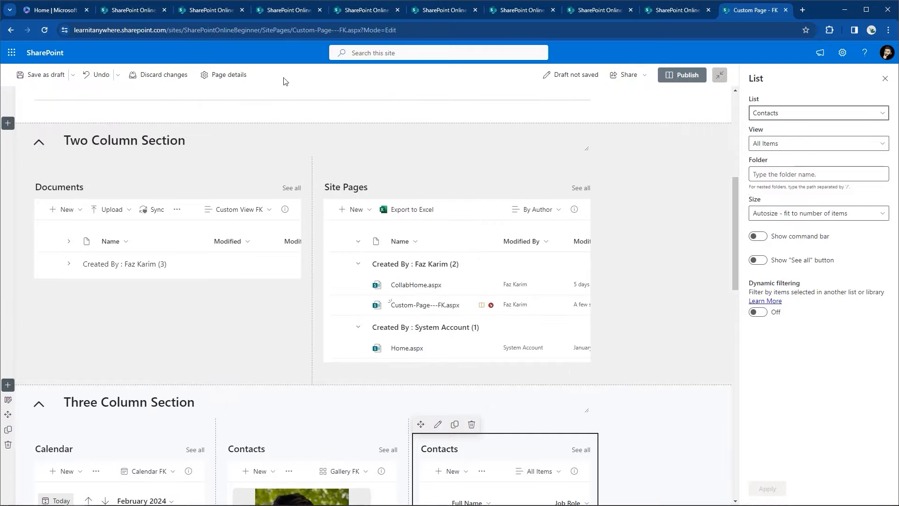
scroll(335, 80, "up", 6)
Step: Save the draft, collapse all three column sections, then re-expand the Three and Two Column Sections
left_click(40, 75)
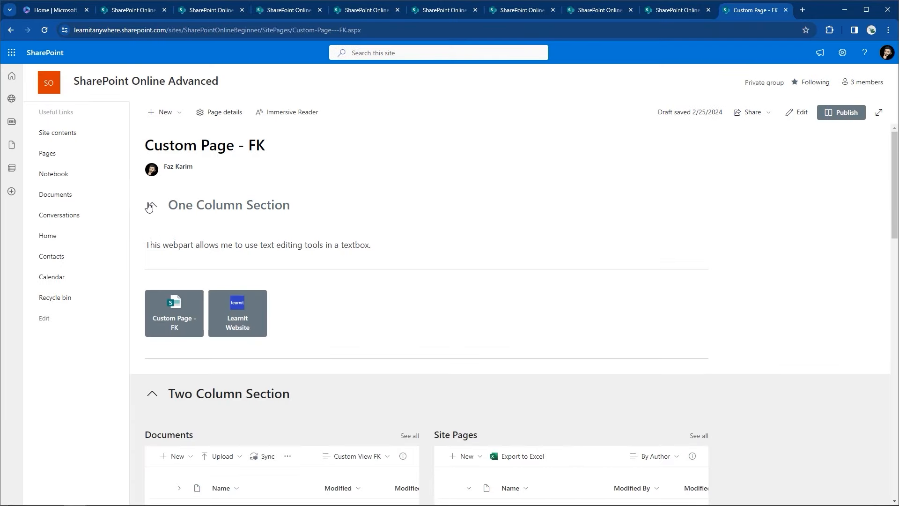
left_click(151, 206)
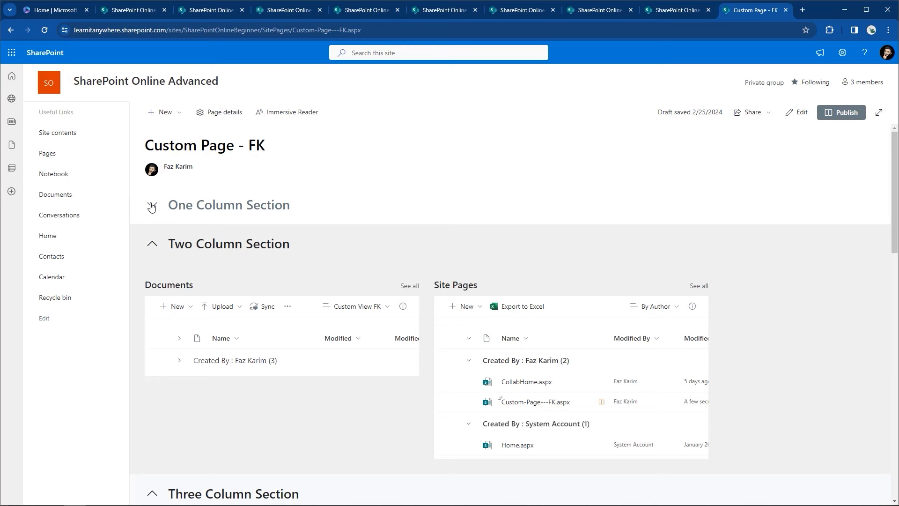
left_click(151, 244)
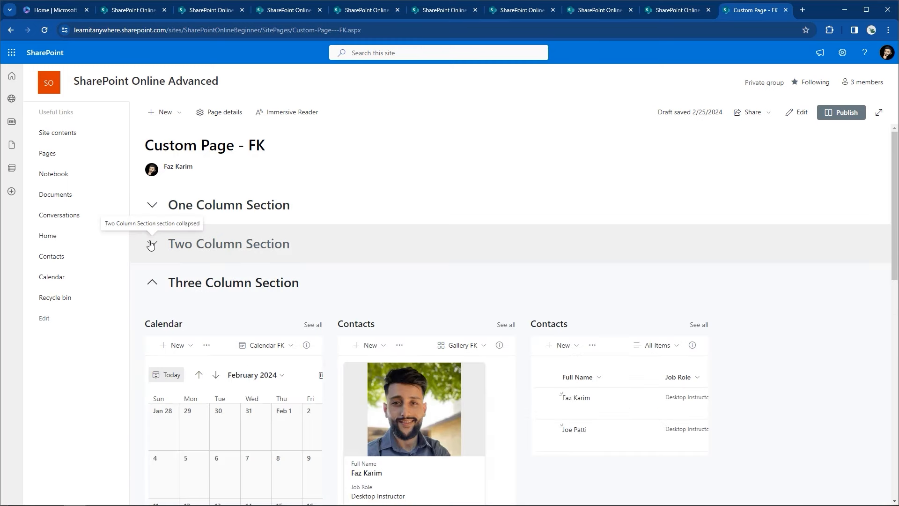
left_click(151, 283)
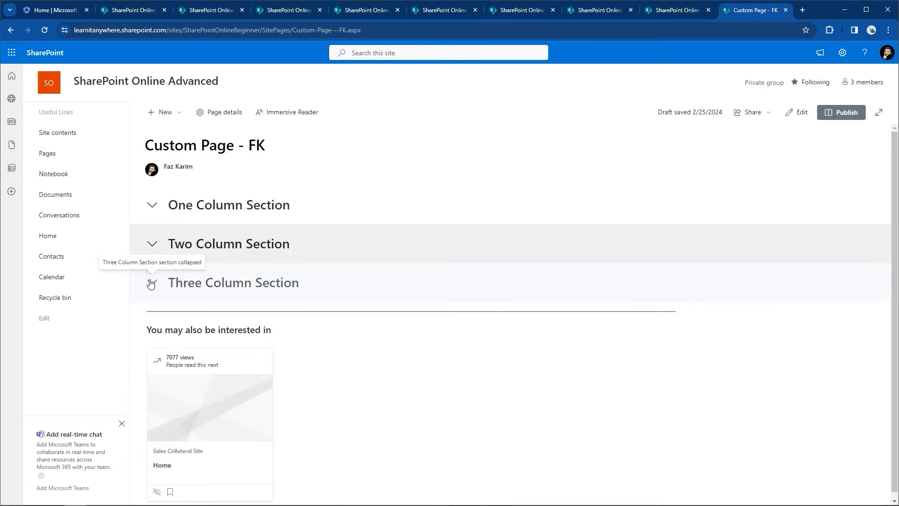
left_click(150, 284)
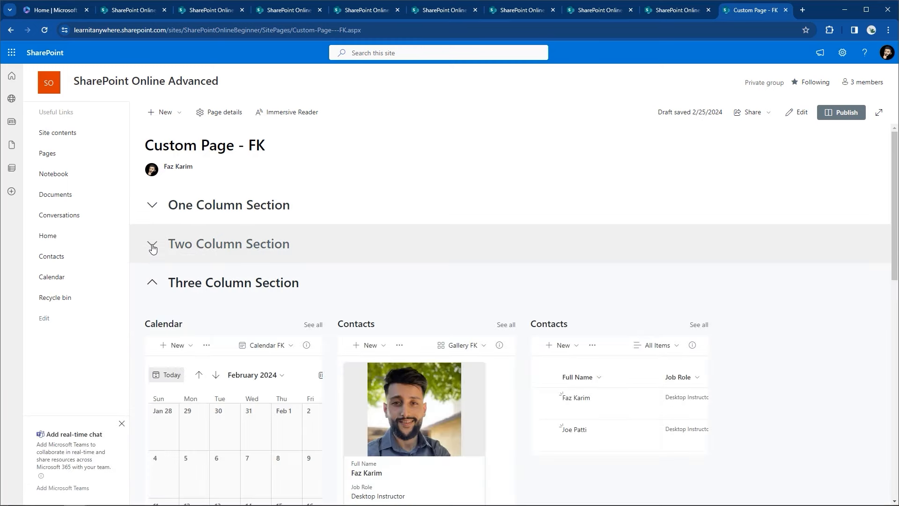
left_click(152, 244)
Step: Leave the One, Two and Three Column Sections collapsed and publish Custom Page - FK
left_click(153, 206)
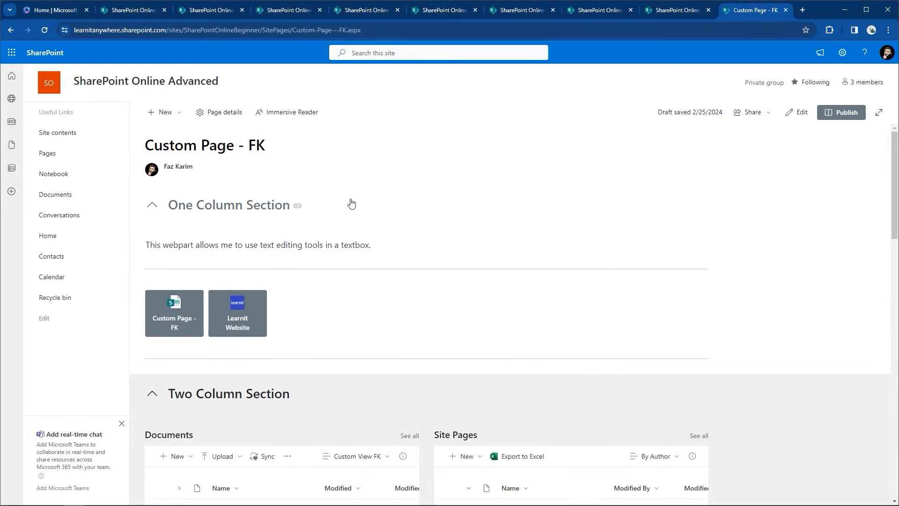
left_click(152, 206)
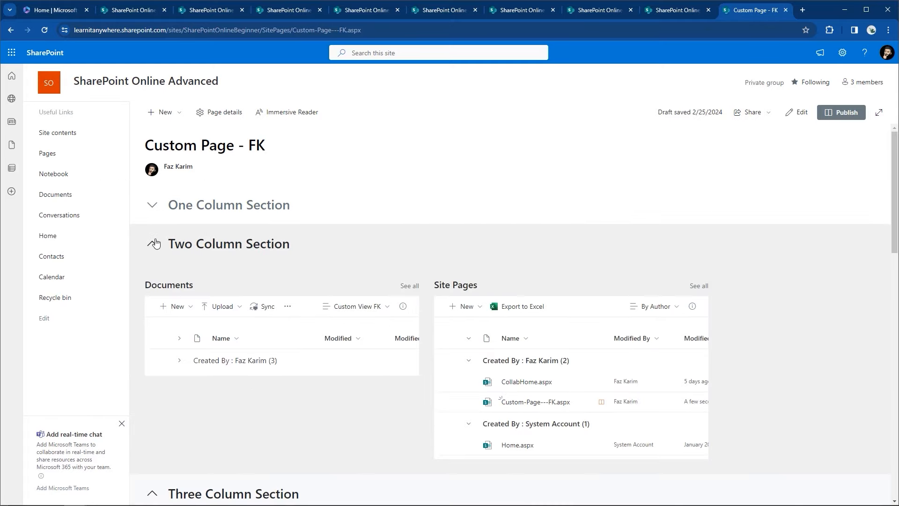
left_click(155, 247)
left_click(152, 282)
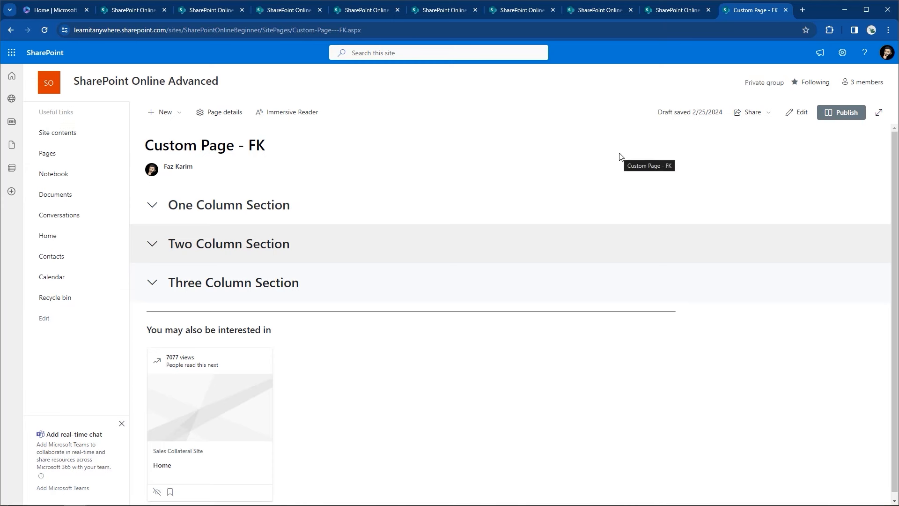
left_click(828, 117)
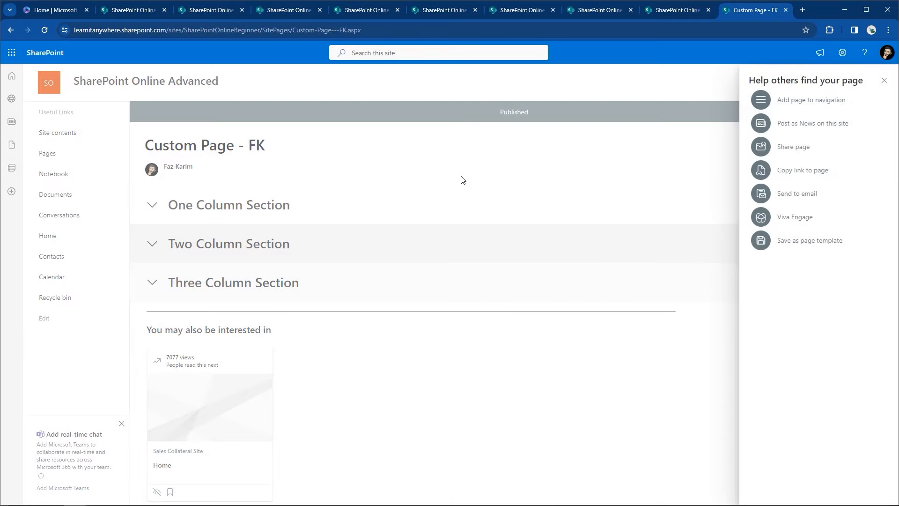
Step: Add Custom Page - FK to the site navigation, then go to Site contents
left_click(759, 100)
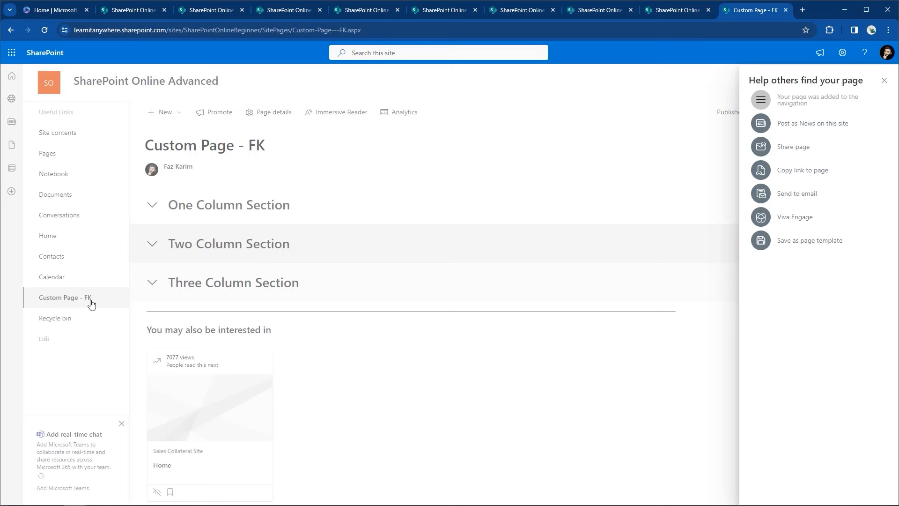
left_click(885, 78)
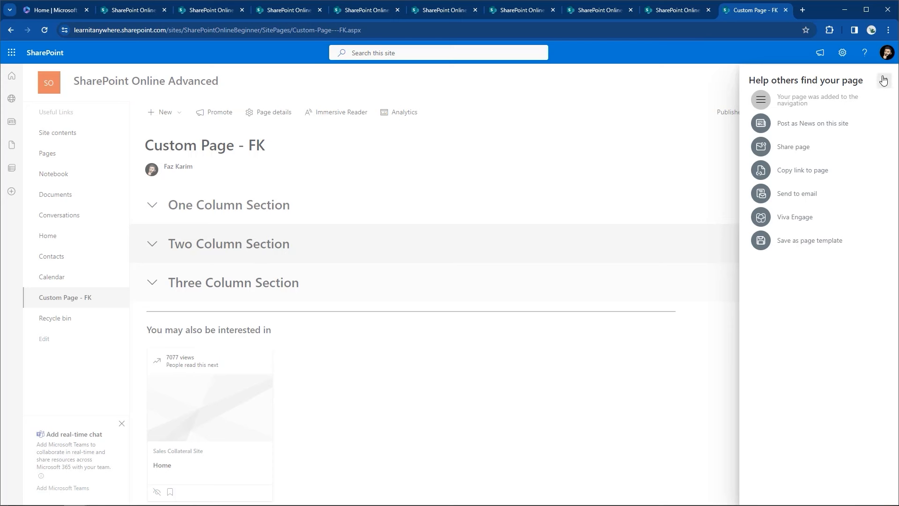
left_click(842, 53)
left_click(775, 140)
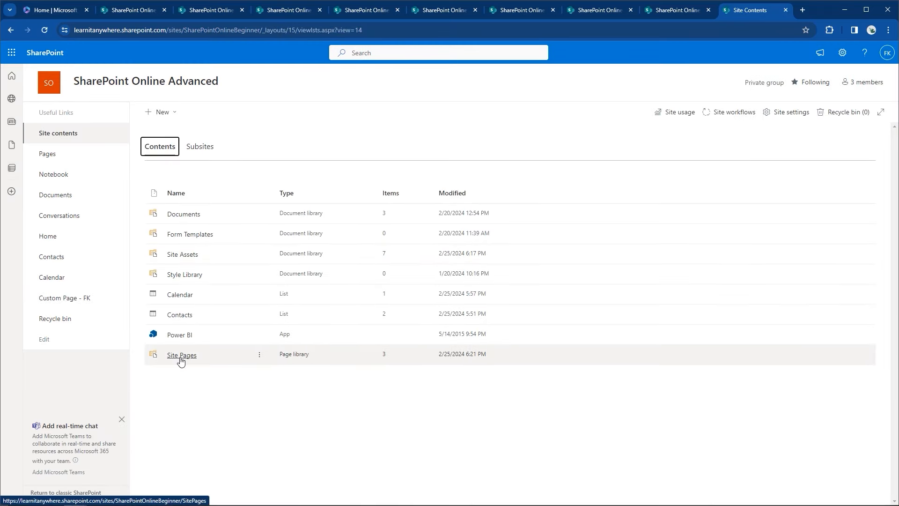
Step: Open the Site Pages library and check the actions menu for Custom-Page---FK.aspx
left_click(181, 359)
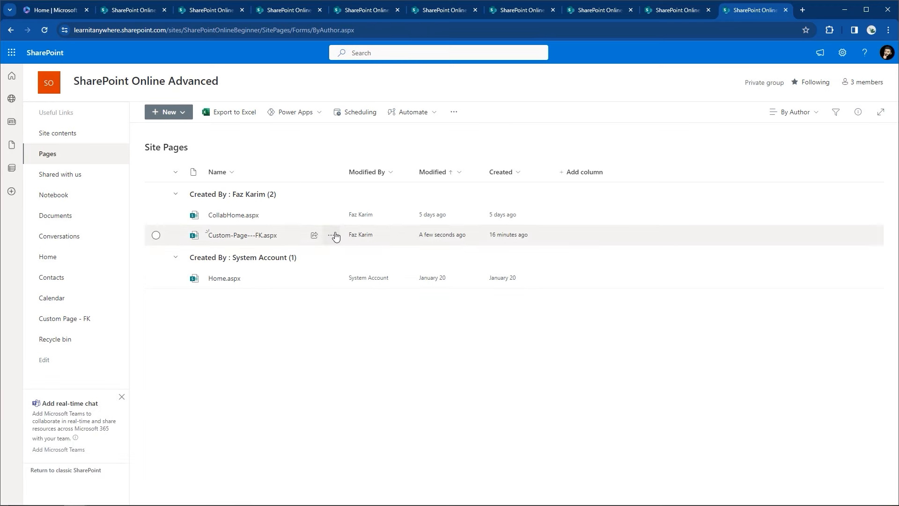
left_click(331, 235)
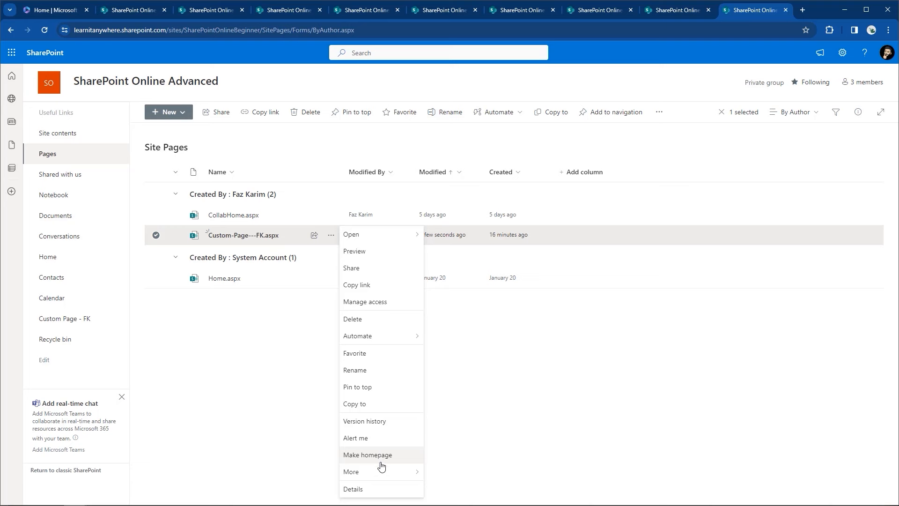
left_click(545, 372)
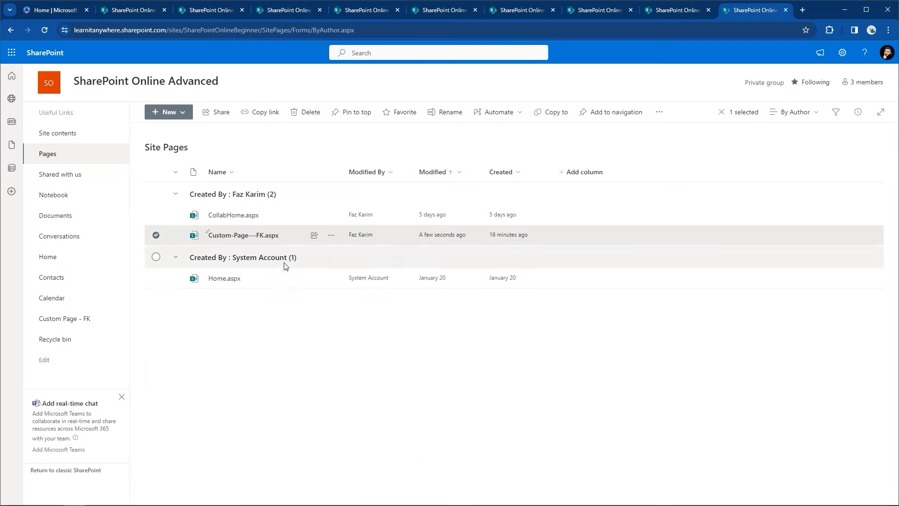
Step: Open Custom-Page---FK.aspx, scroll through all its sections, and return to the Home page
left_click(272, 236)
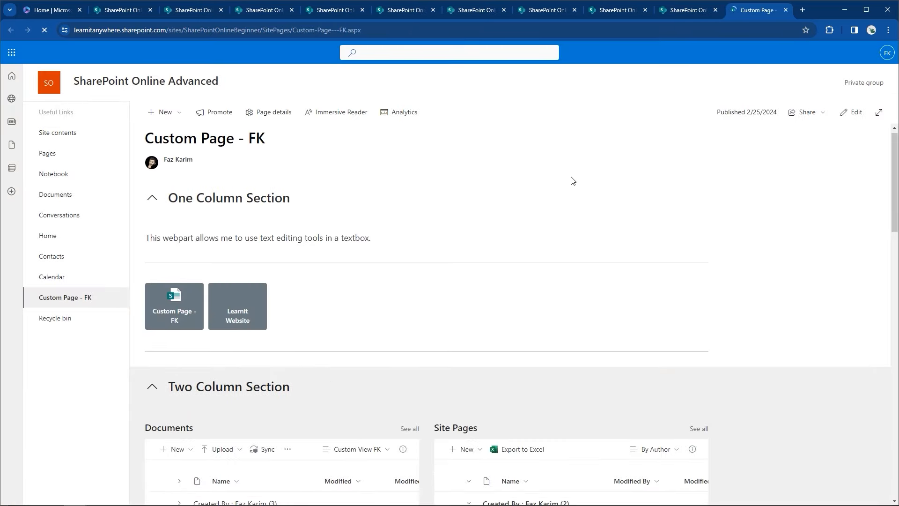
scroll(572, 179, "down", 3)
scroll(572, 178, "down", 5)
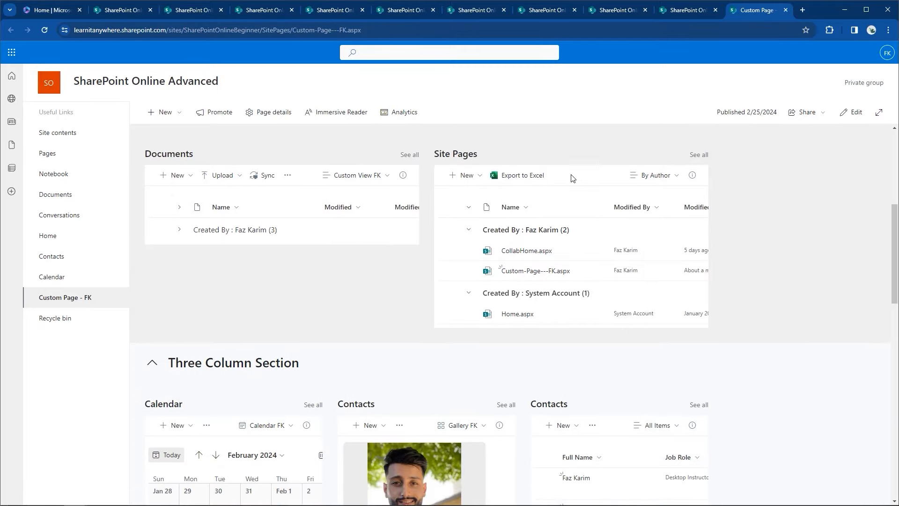
scroll(571, 178, "down", 5)
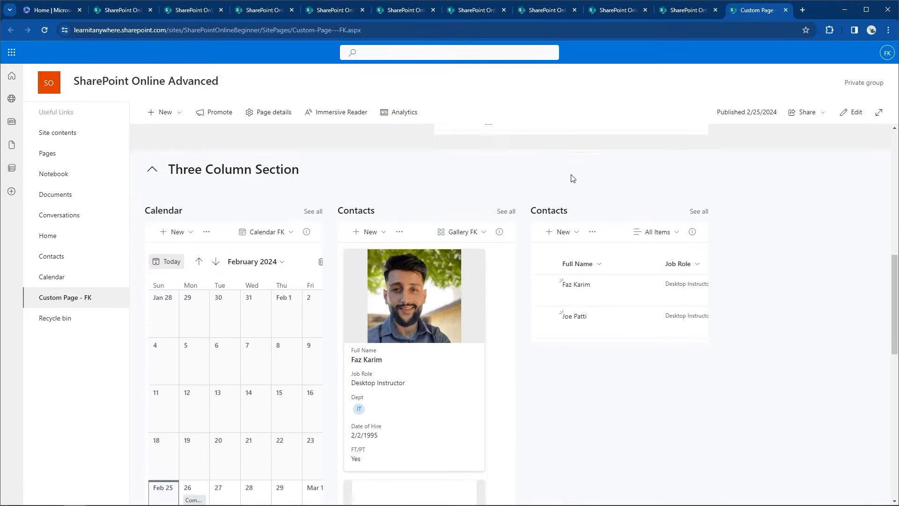
scroll(571, 180, "up", 5)
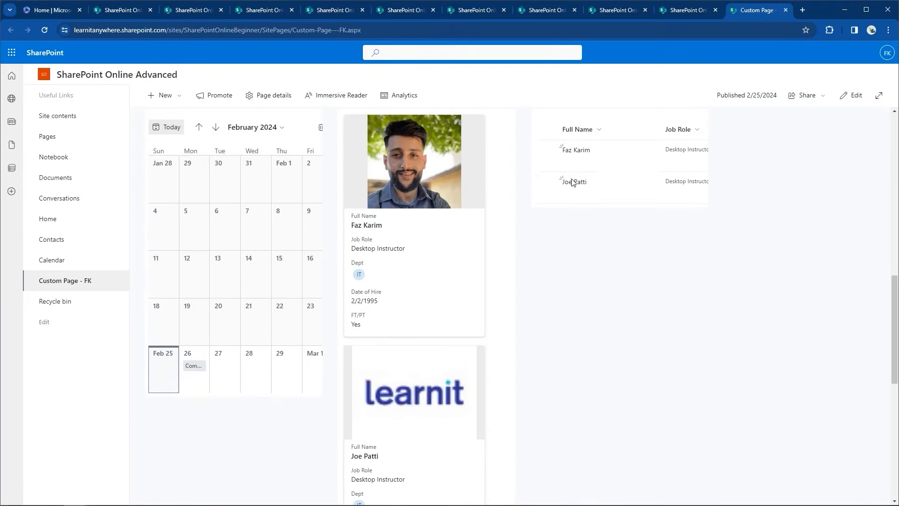
scroll(572, 182, "up", 7)
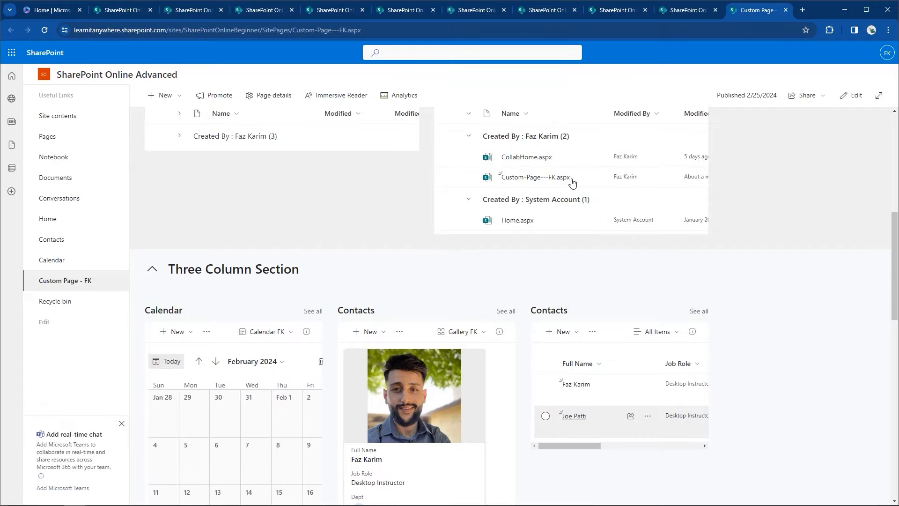
scroll(520, 192, "up", 1)
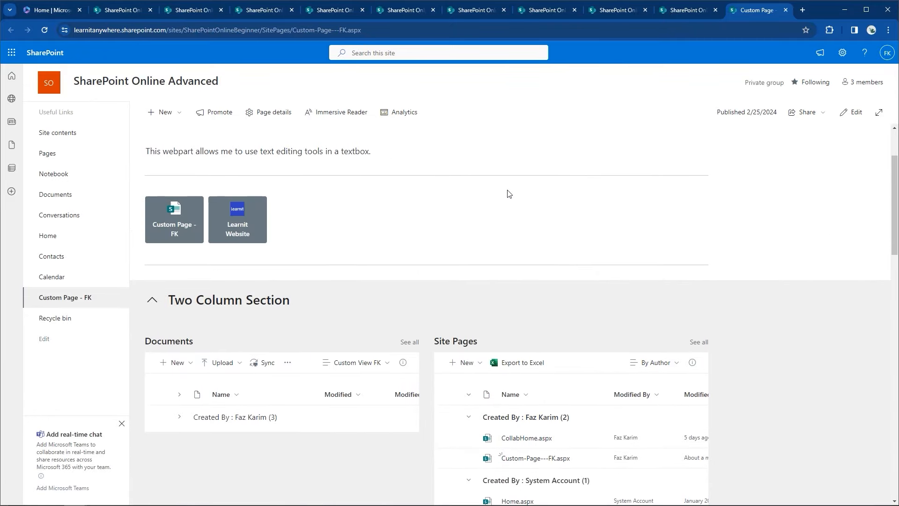
scroll(442, 188, "up", 2)
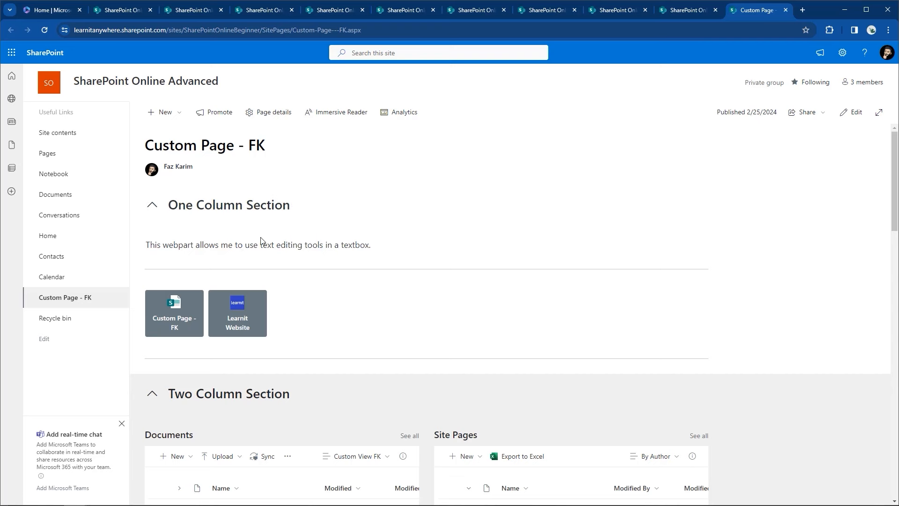
scroll(319, 292, "down", 1)
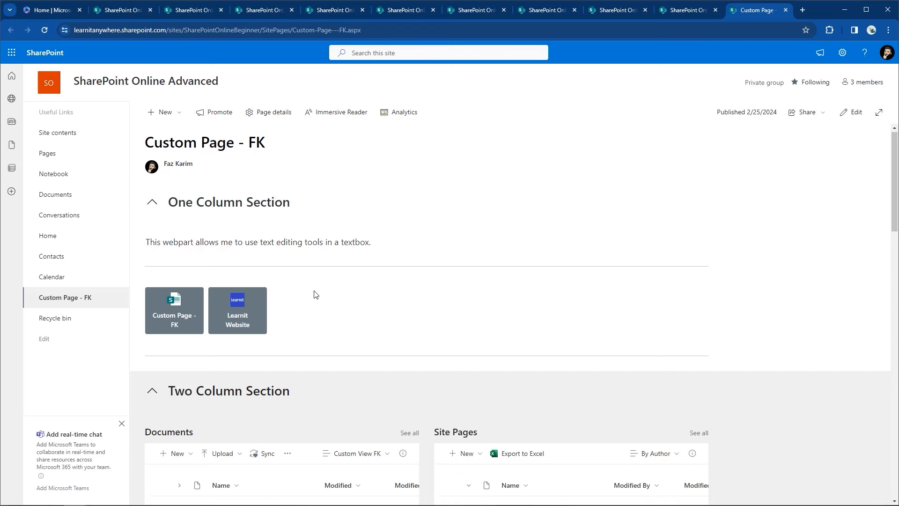
scroll(572, 370, "down", 3)
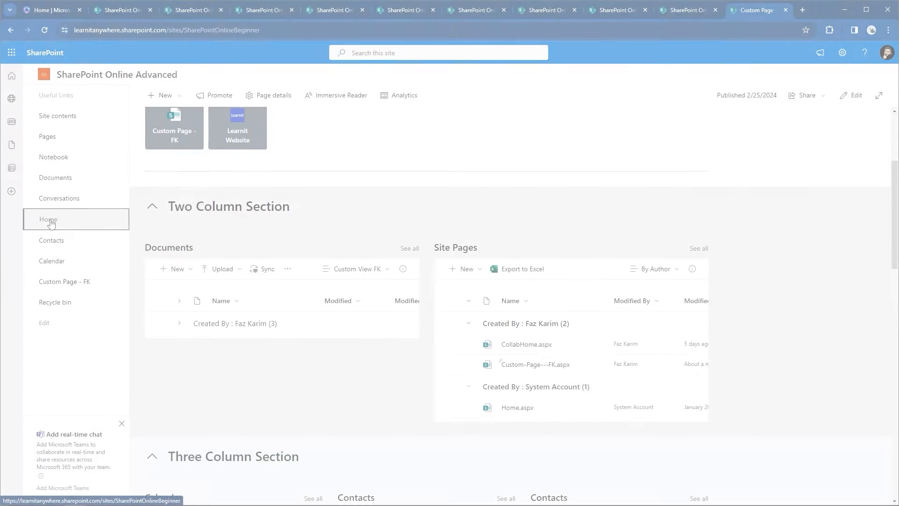
left_click(48, 219)
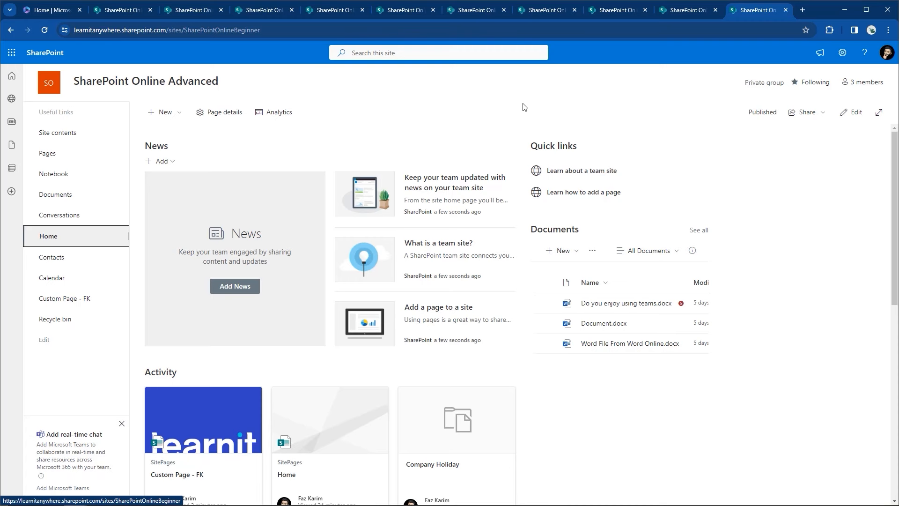
Step: Open Site permissions and review the Site owners, Site members and Site visitors access descriptions
left_click(843, 53)
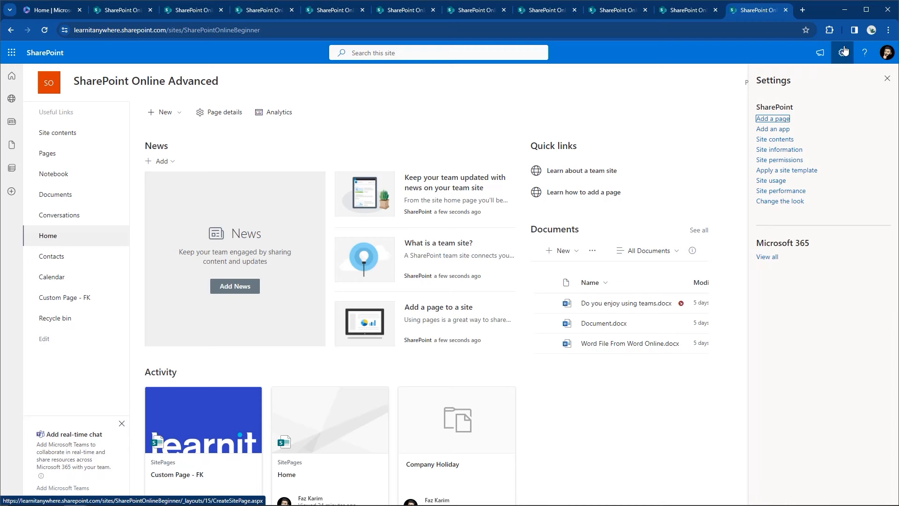
left_click(789, 160)
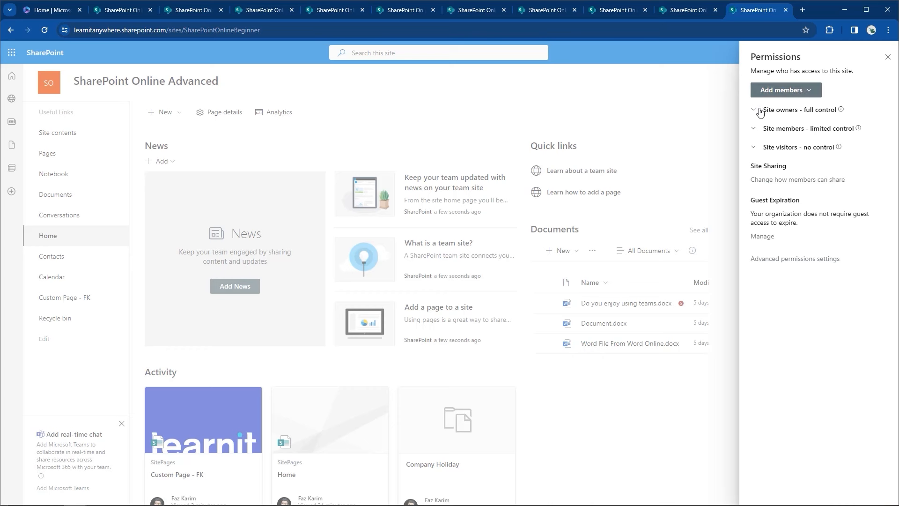
mouse_move(841, 110)
mouse_move(859, 129)
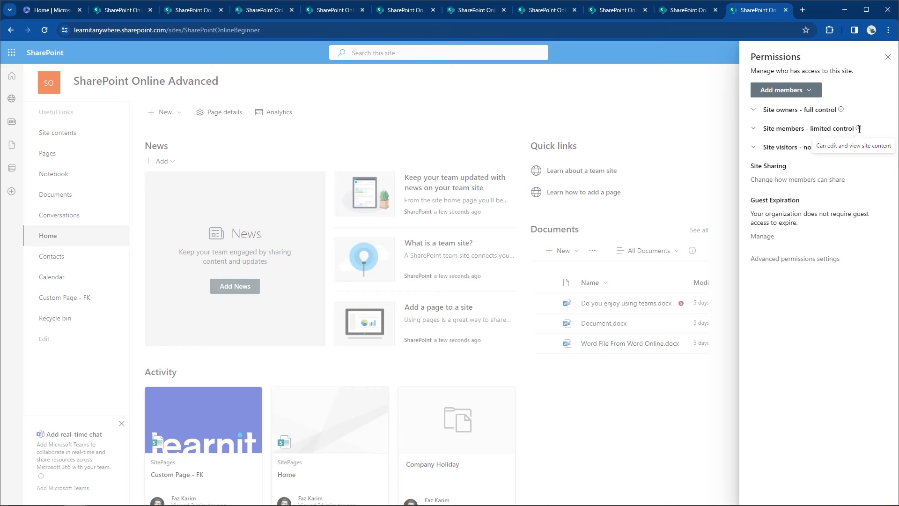
mouse_move(839, 147)
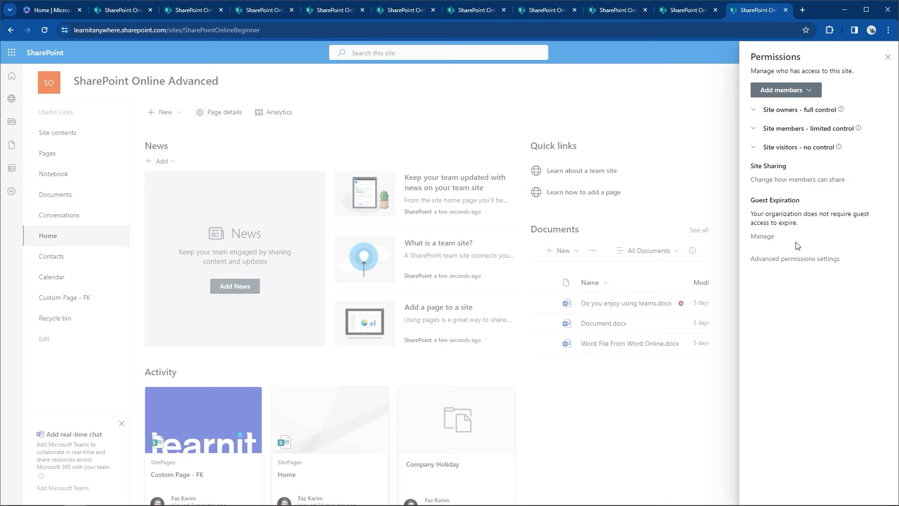
Step: Open Advanced permissions settings and start a new group with Create Group
left_click(785, 262)
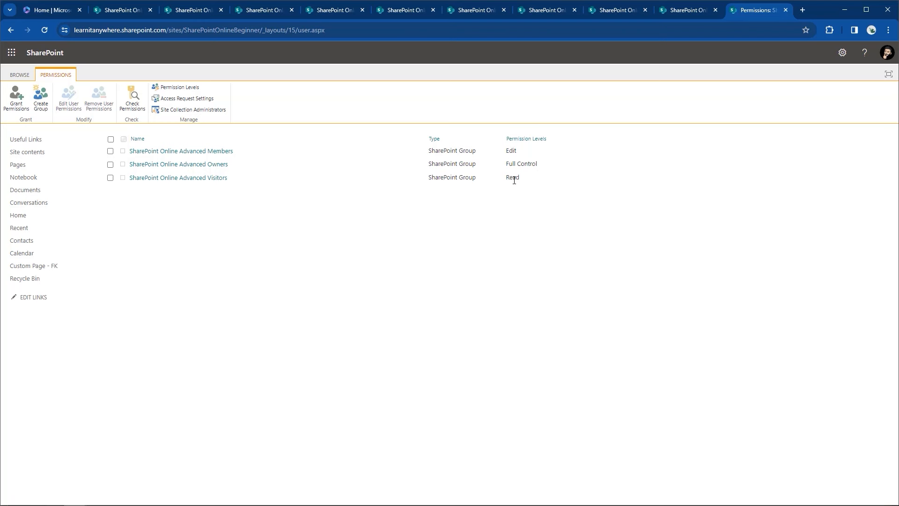
left_click(46, 110)
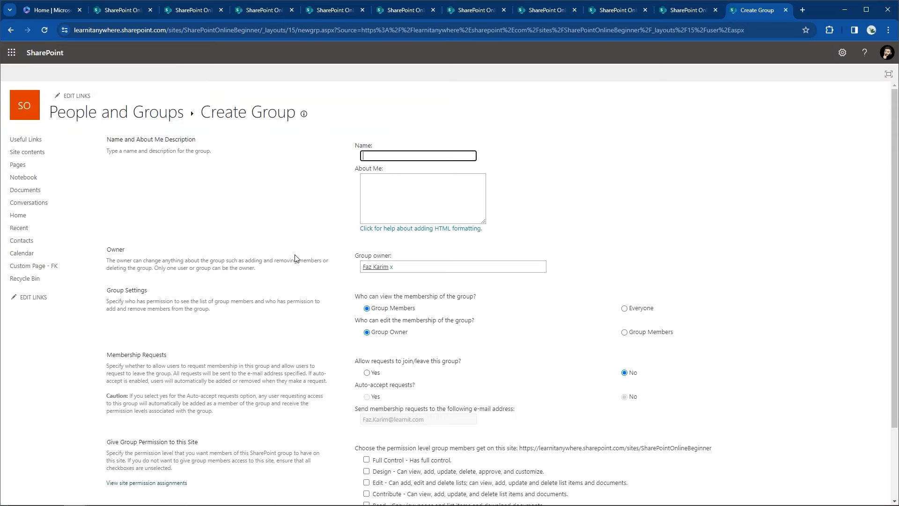
Step: Name the new group 'Custom Group FK', grant it Design permission, and create it
type("Custom Group FK")
scroll(295, 253, "down", 1)
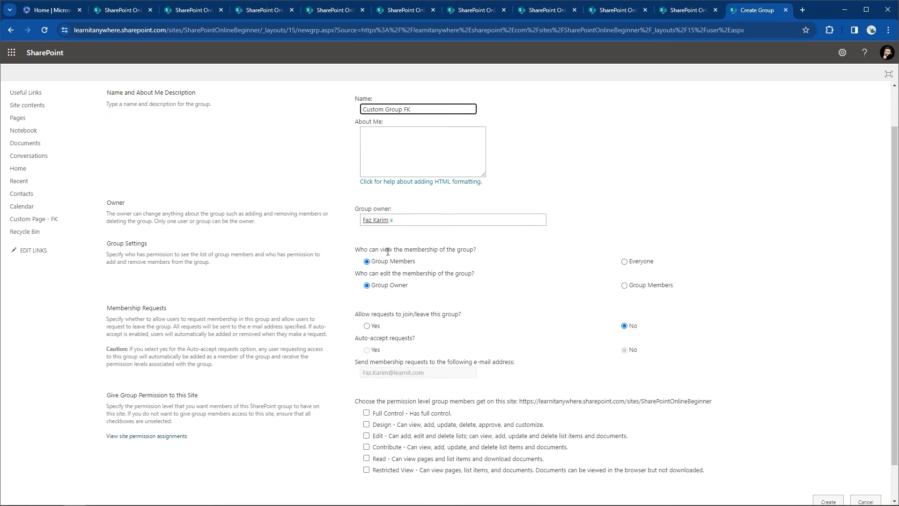
scroll(387, 251, "down", 1)
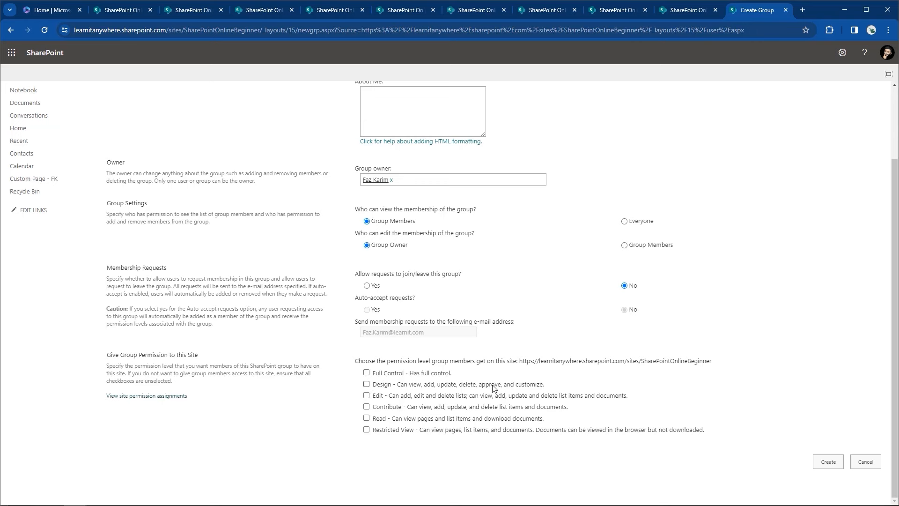
left_click(366, 384)
left_click(826, 462)
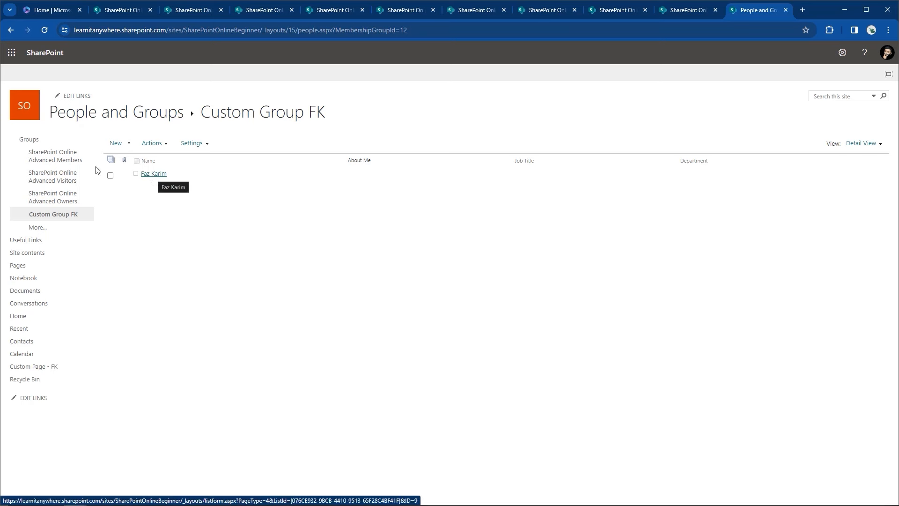
left_click(29, 139)
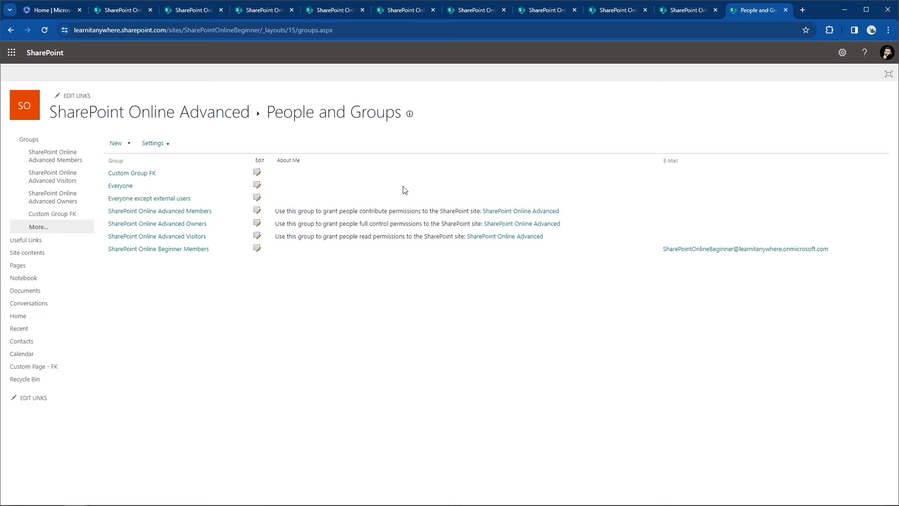
Step: Check Custom Group FK's Design level on the advanced permissions page, then open the Documents library
left_click(842, 52)
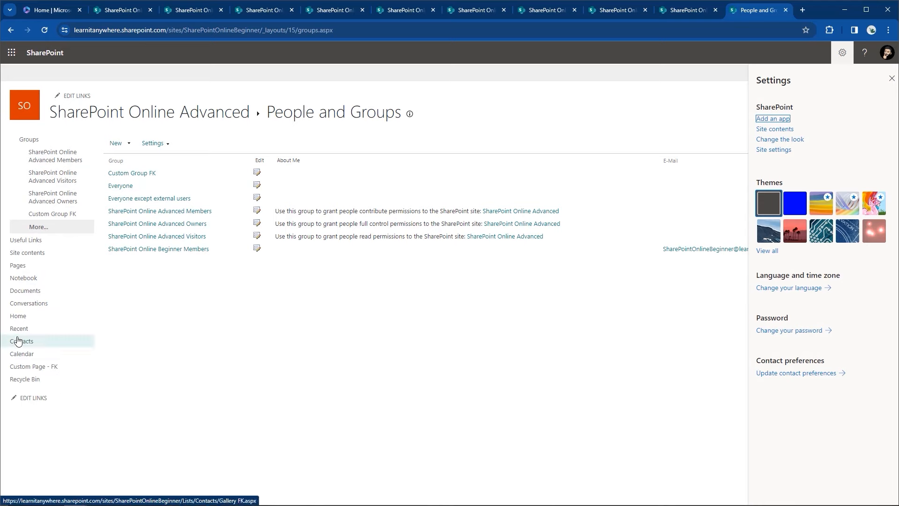
left_click(19, 316)
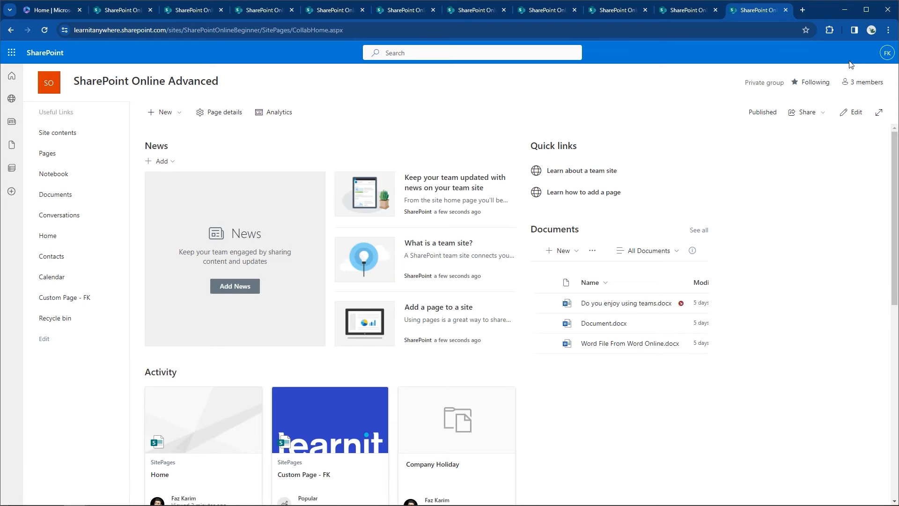
left_click(842, 52)
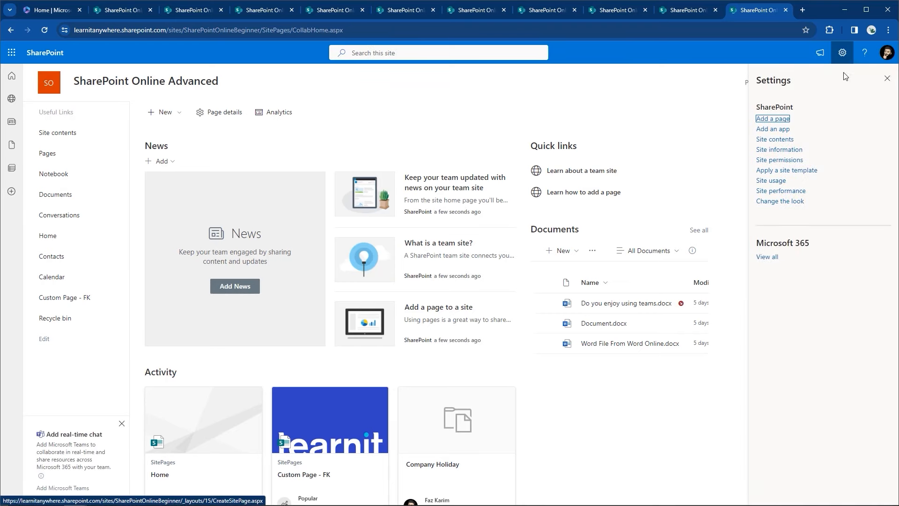
left_click(771, 160)
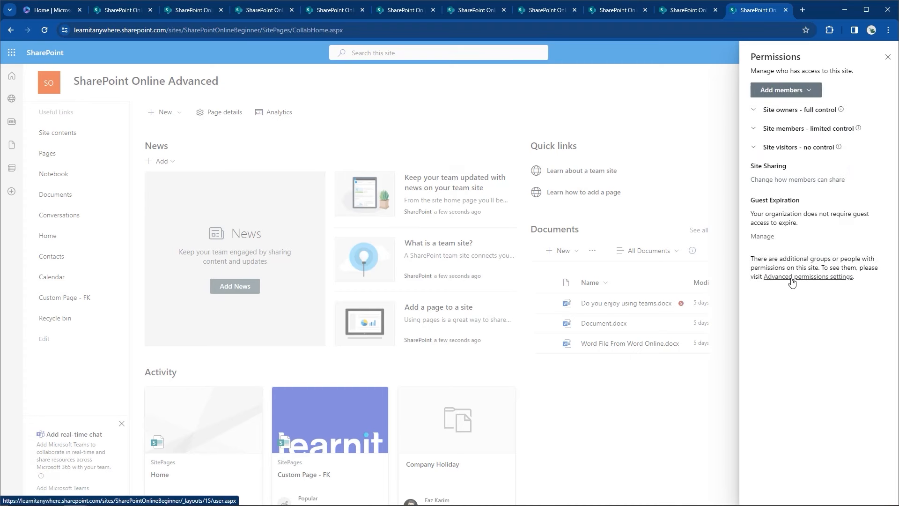
left_click(804, 277)
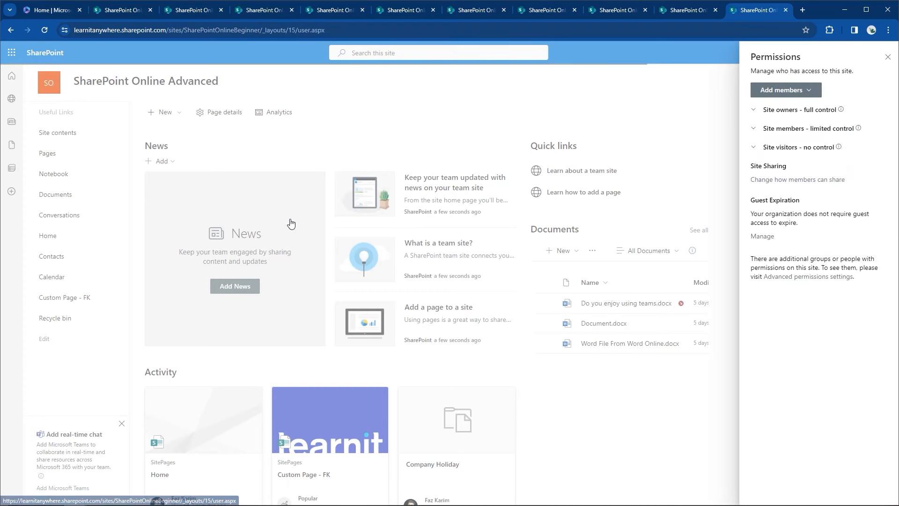
key("alt+Left")
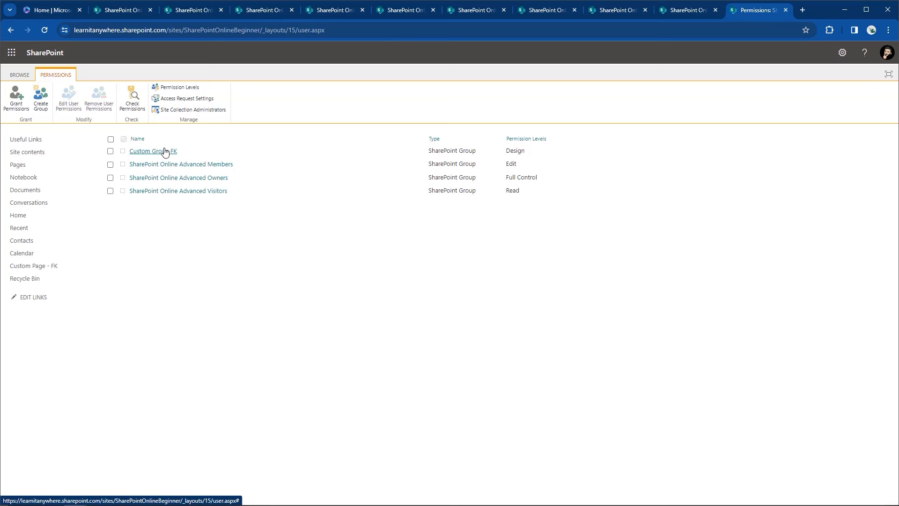
left_click(32, 192)
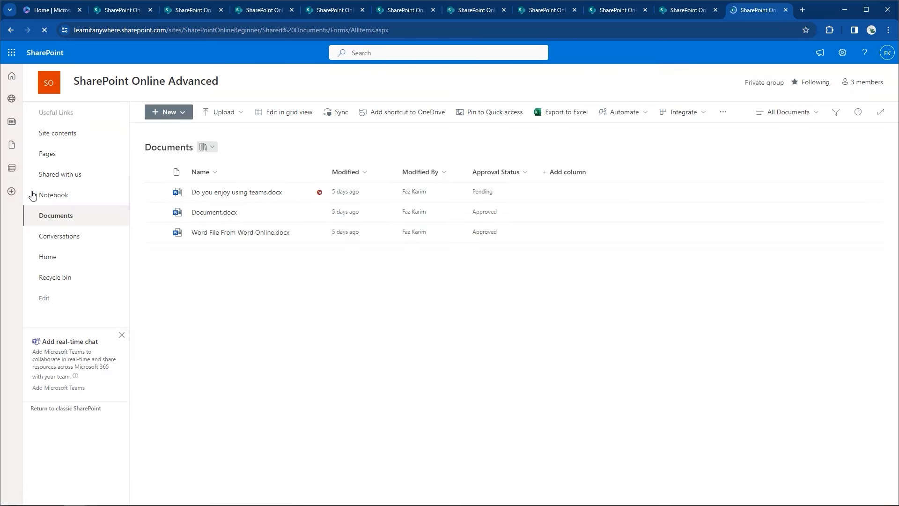
Step: Open the Documents library's Permissions page, which shows it inherits from the parent site
left_click(843, 53)
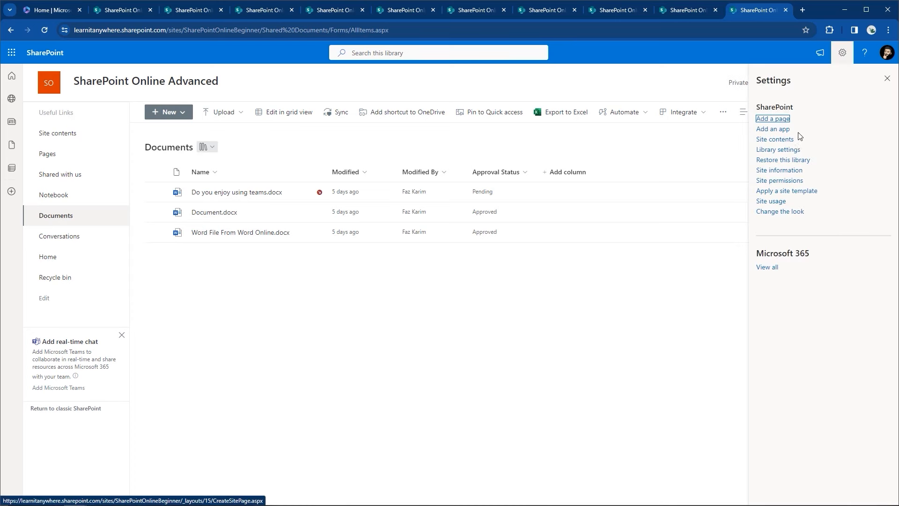
left_click(778, 150)
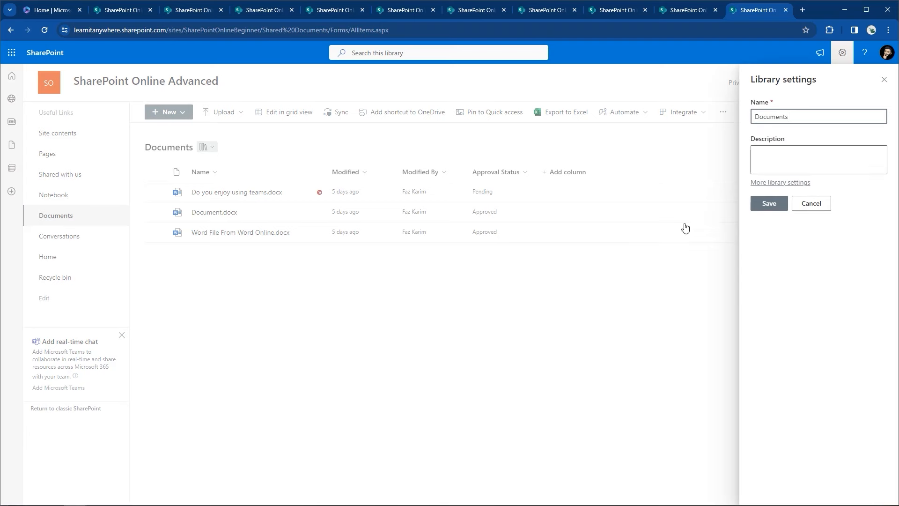
left_click(778, 182)
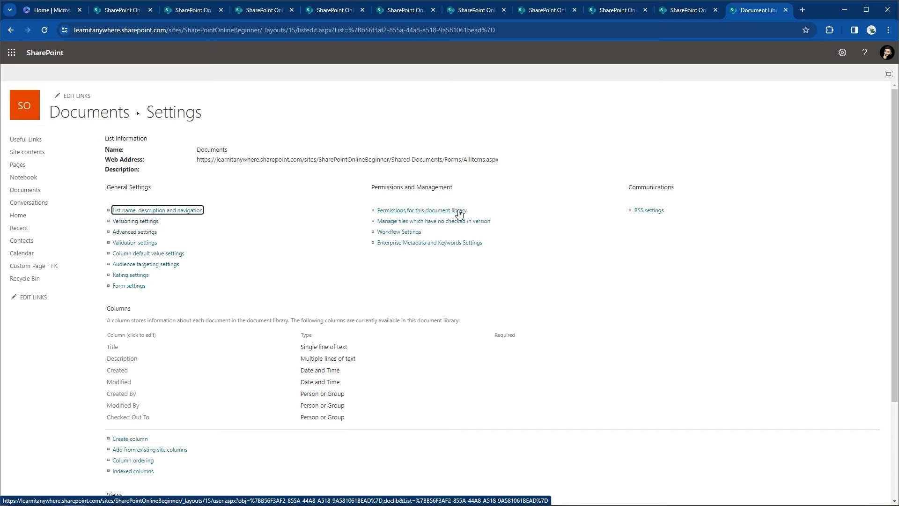
left_click(458, 214)
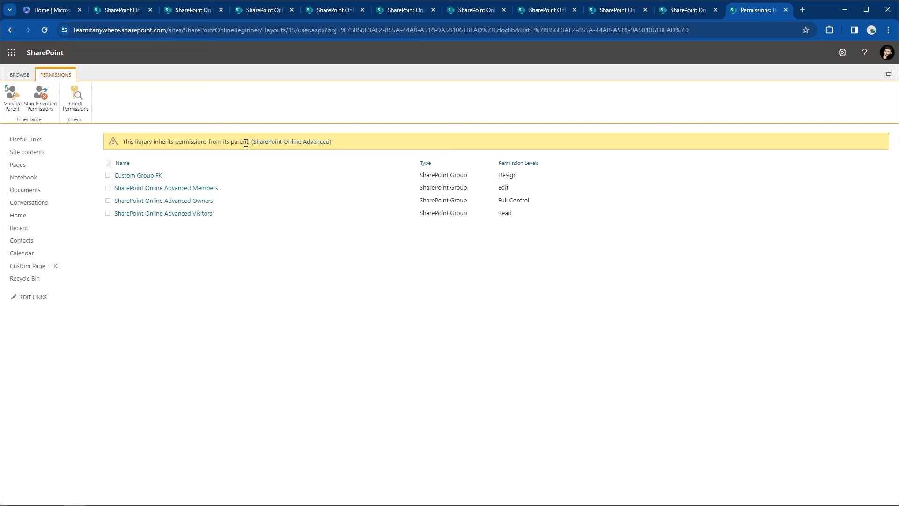
left_click_drag(246, 143, 124, 142)
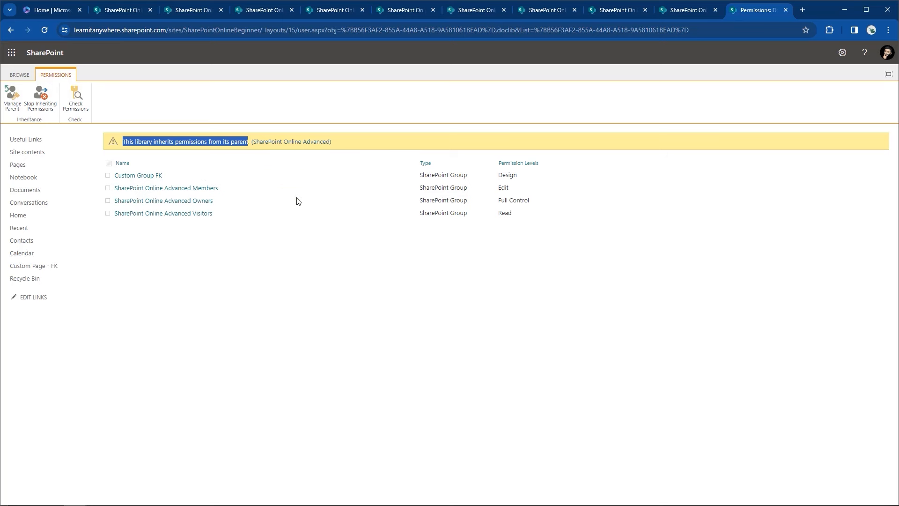
Step: Stop inheriting permissions on the library, then delete unique permissions to restore inheritance
left_click(55, 108)
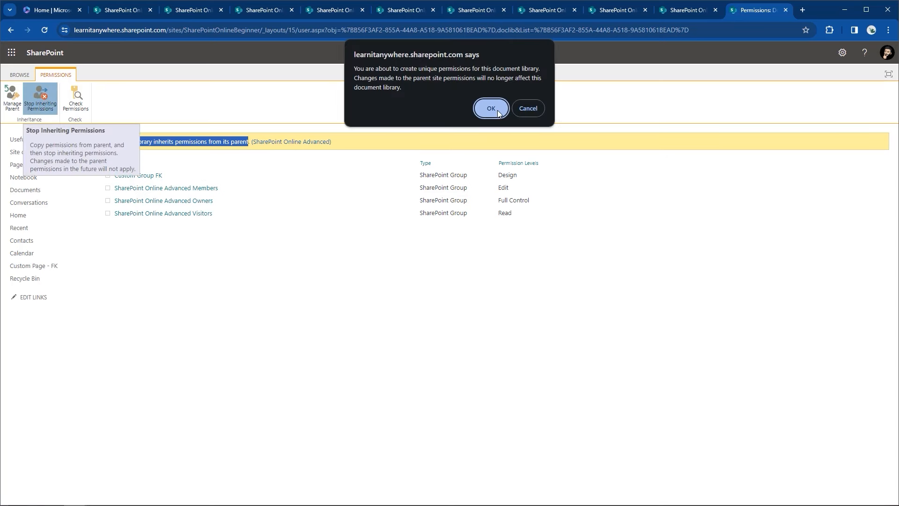
left_click(489, 109)
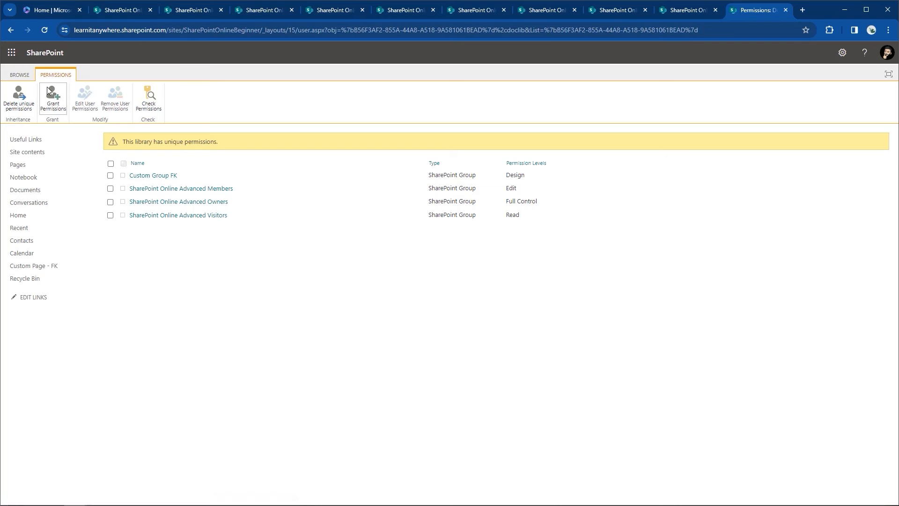
left_click(20, 98)
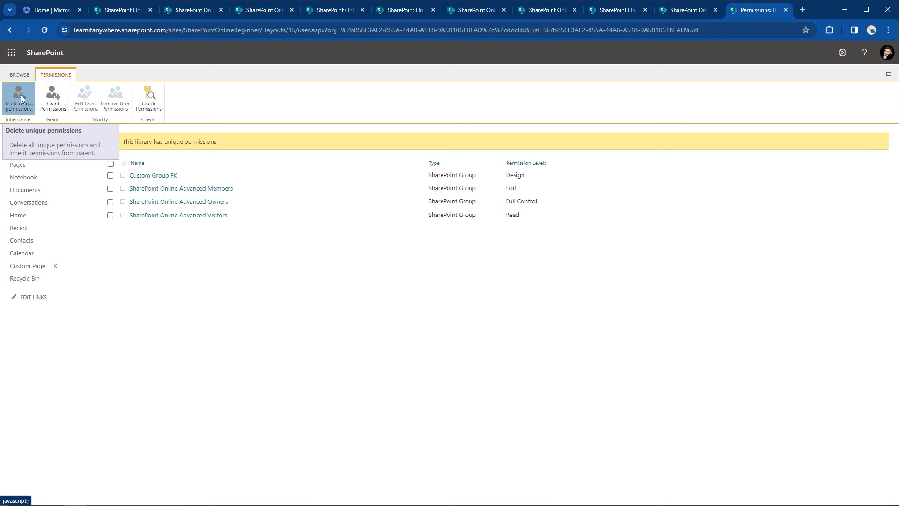
left_click(488, 102)
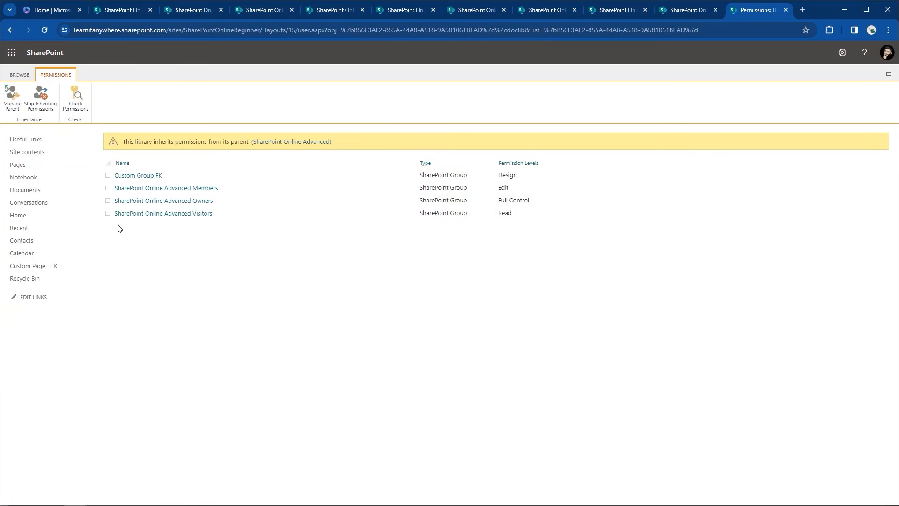
left_click(26, 217)
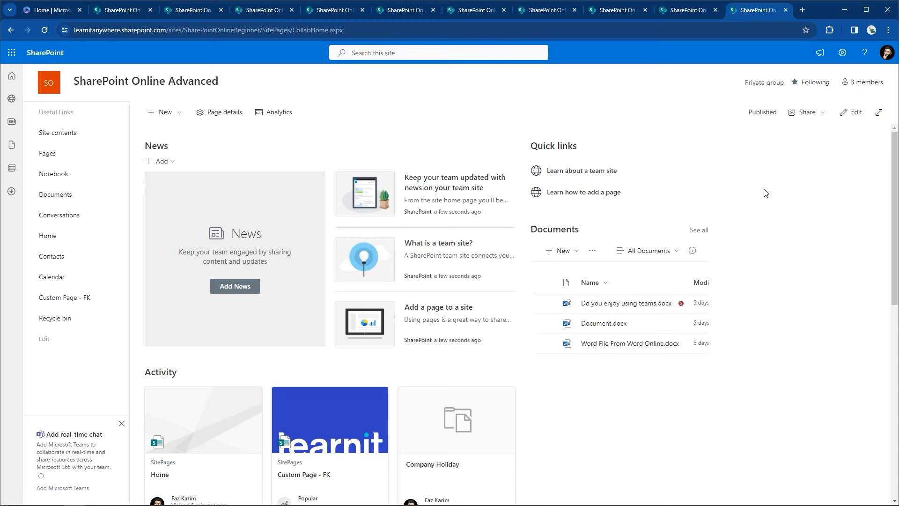
Step: Reopen the site's Advanced permissions settings page
left_click(843, 52)
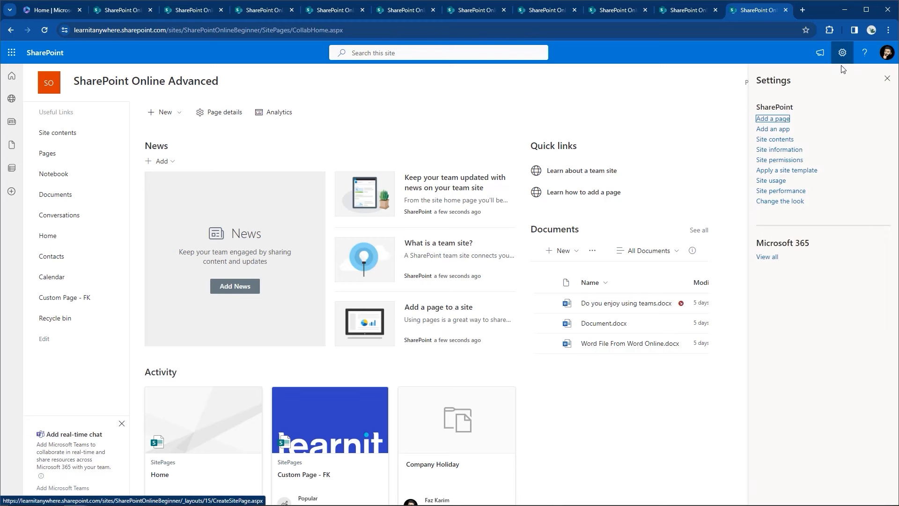
left_click(777, 160)
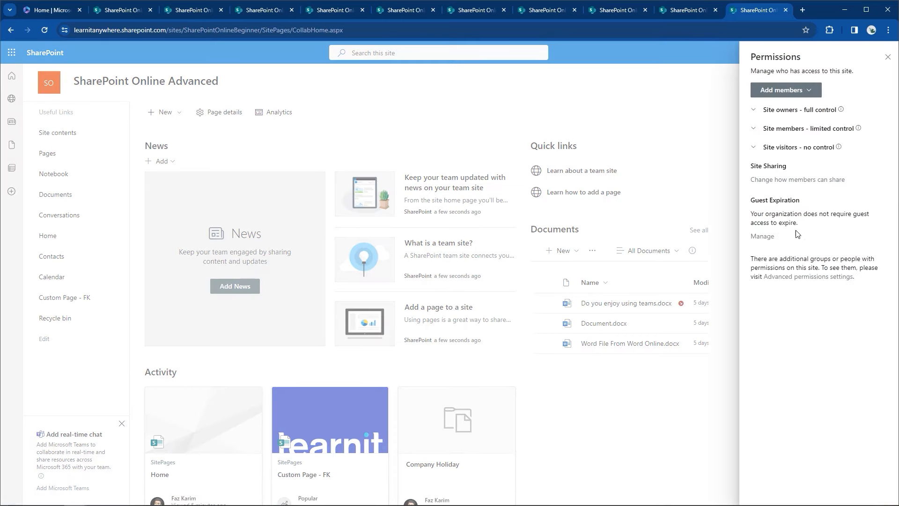
left_click(801, 276)
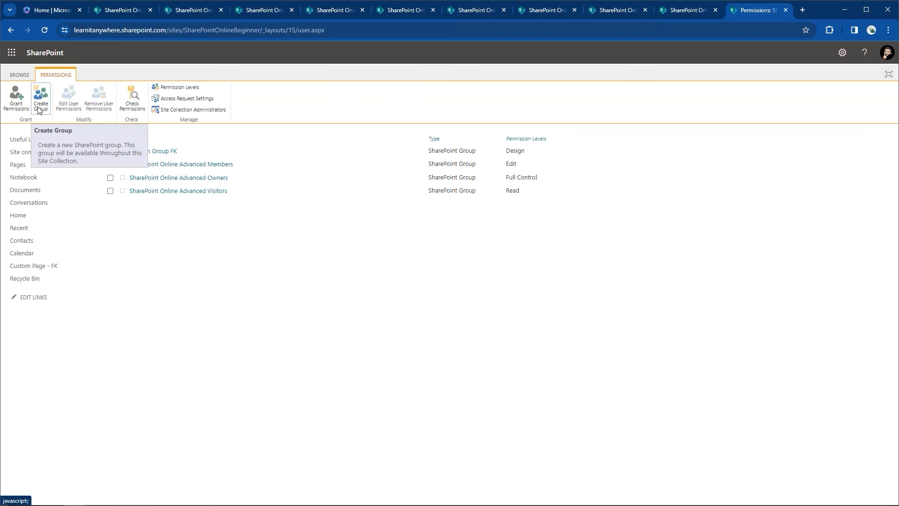
Step: View the Documents library's Permissions page, then switch to the SharePoint Online Advanced slide show
left_click(24, 190)
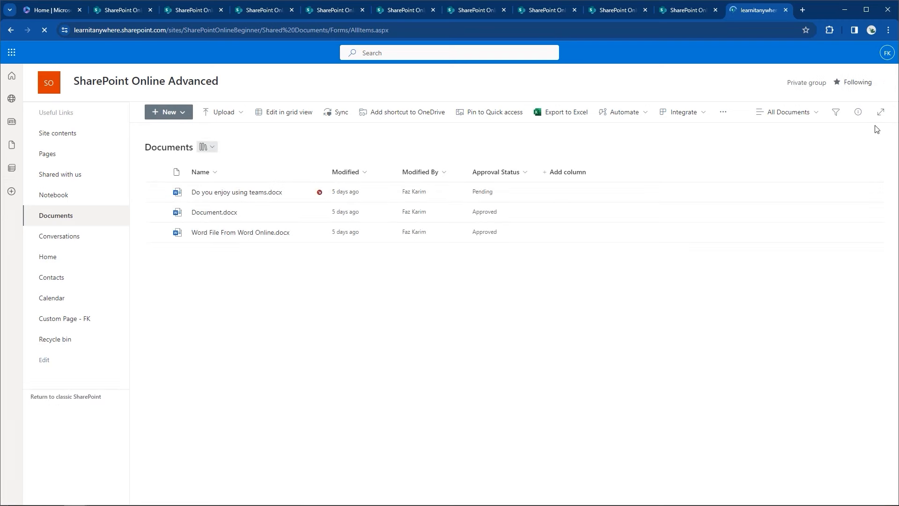
left_click(842, 53)
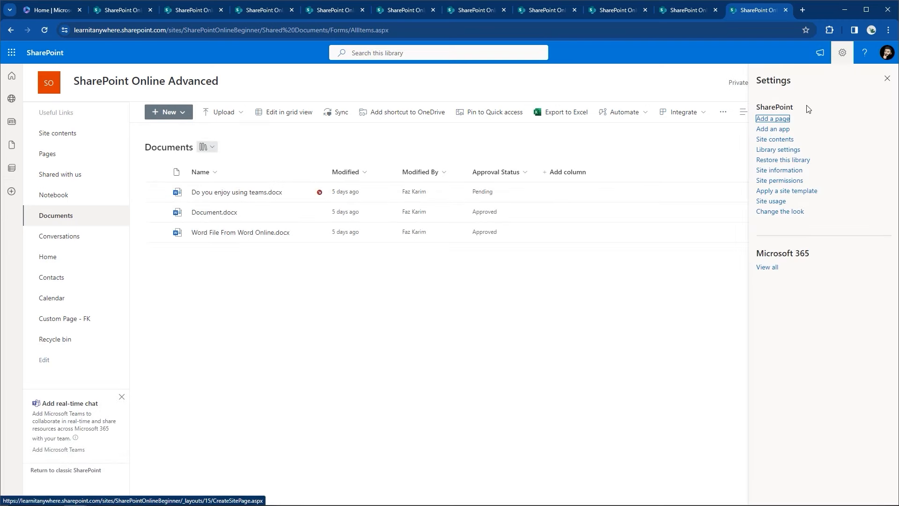
left_click(777, 150)
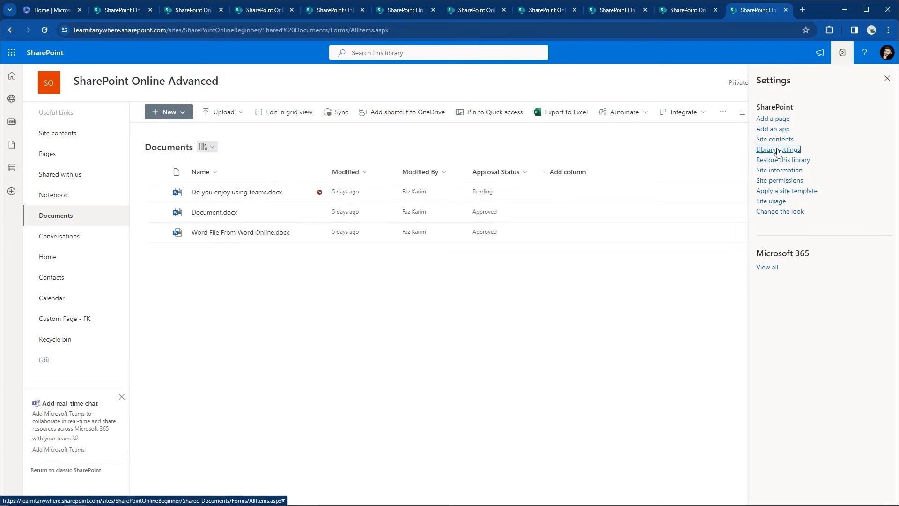
left_click(763, 183)
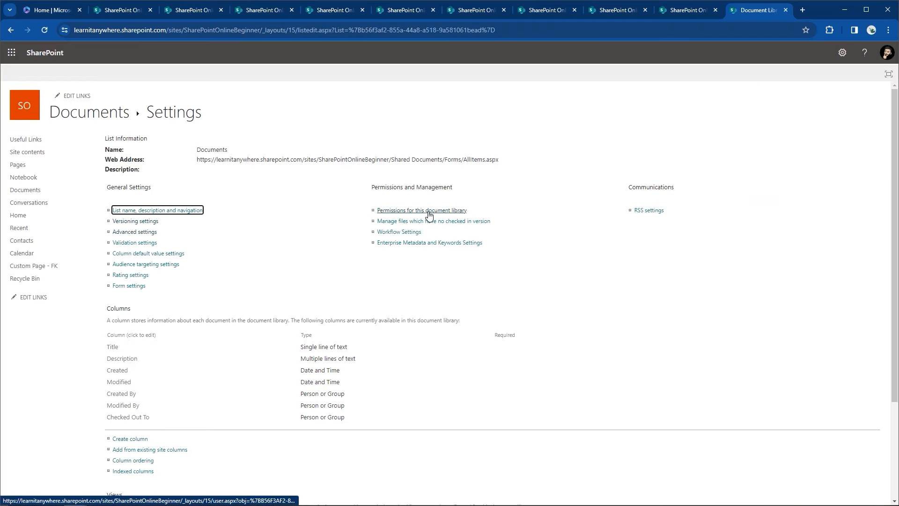
left_click(429, 215)
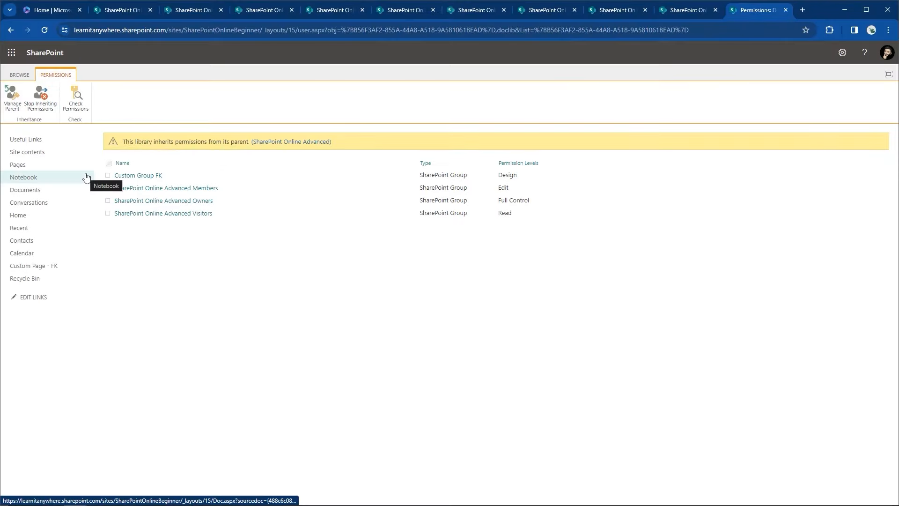
key("alt+Tab")
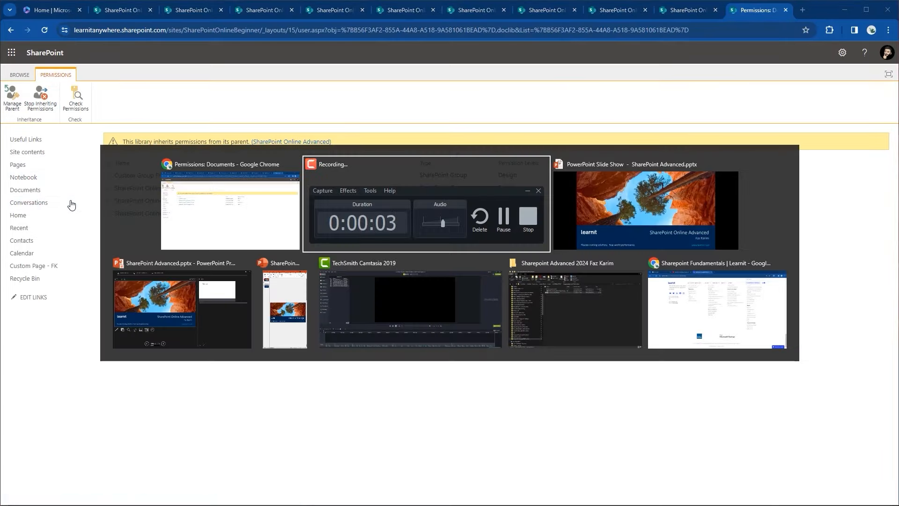
key("alt+Tab")
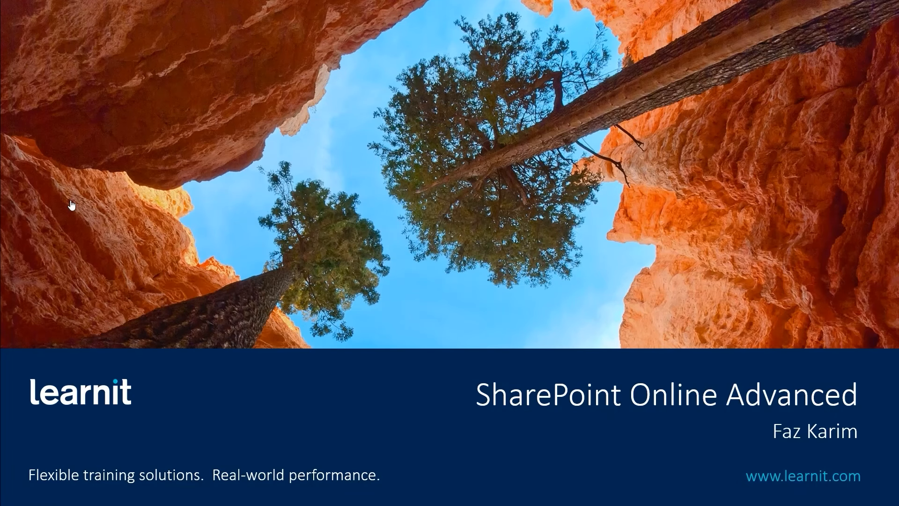